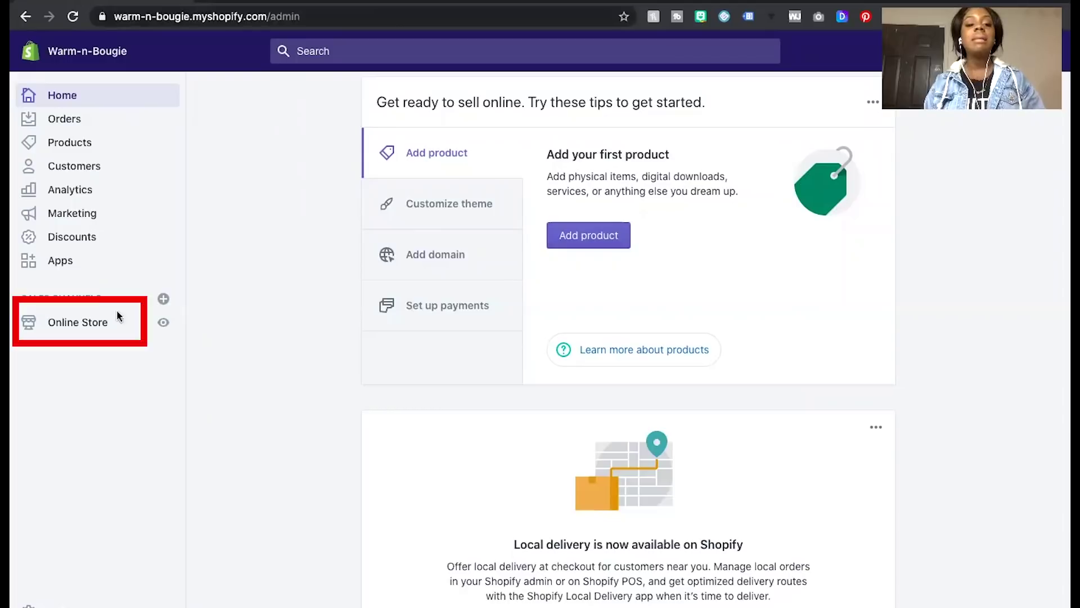
Open the online store's themes page and bring up the free themes collection from the theme library.
{"action": "left_click", "coordinate": [90, 324]}
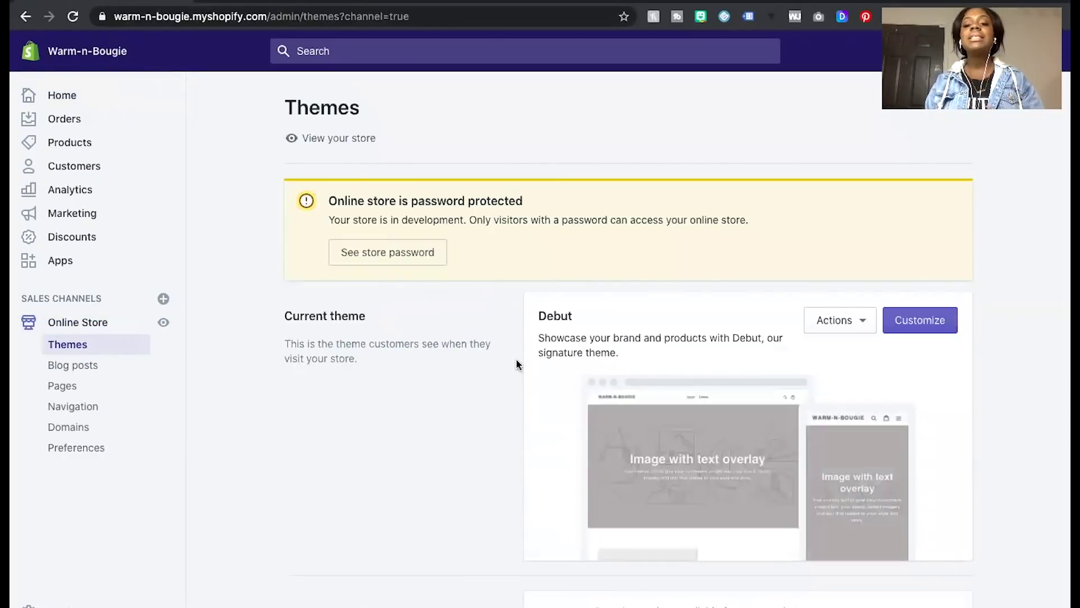
{"action": "scroll", "coordinate": [516, 364], "scroll_direction": "down", "scroll_amount": 2}
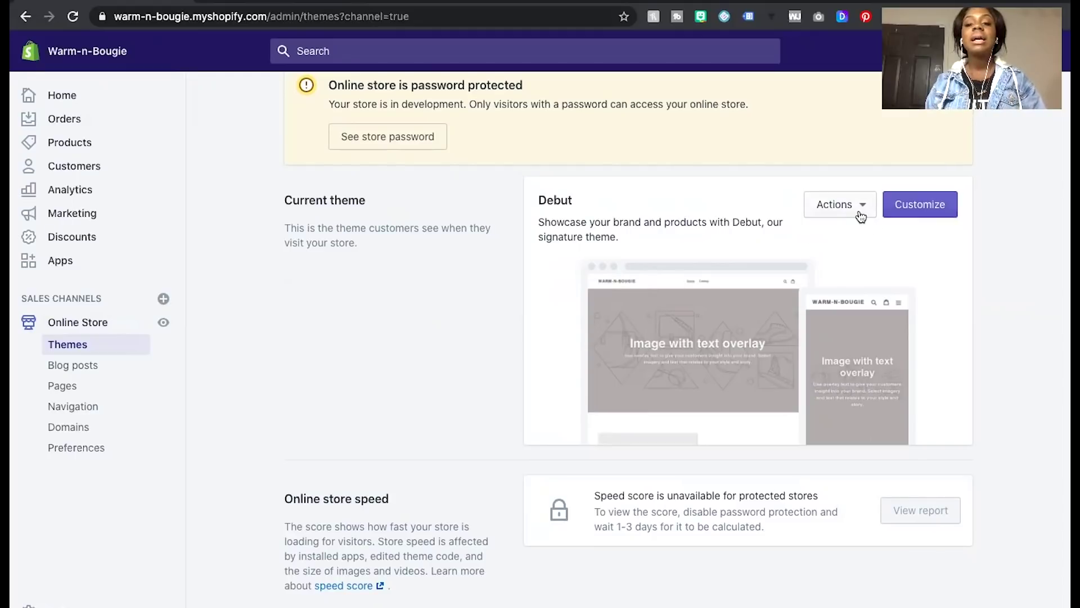
{"action": "scroll", "coordinate": [719, 265], "scroll_direction": "down", "scroll_amount": 5}
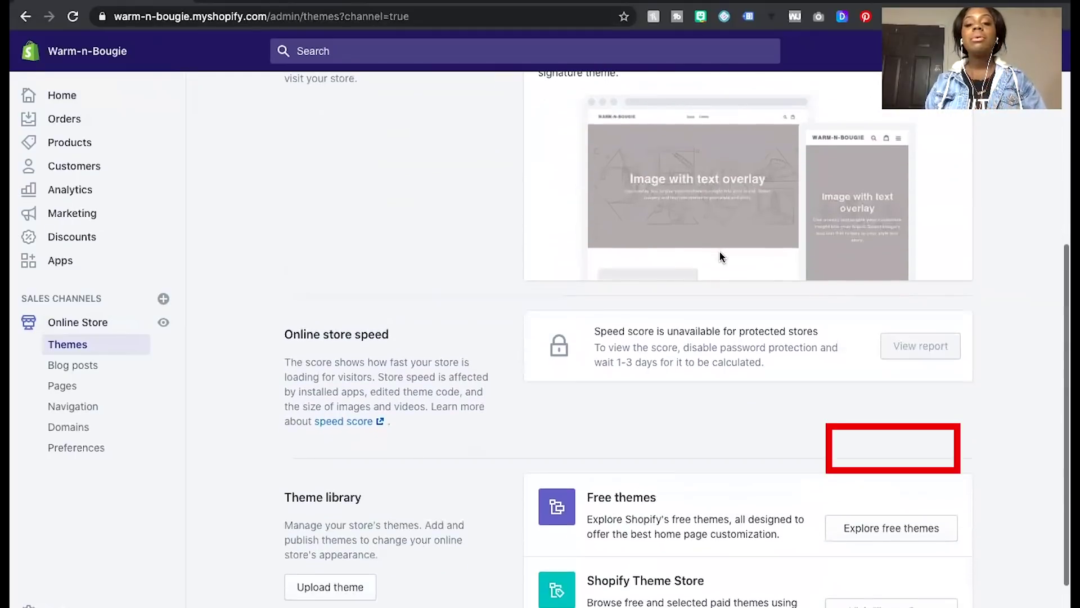
{"action": "left_click", "coordinate": [874, 453]}
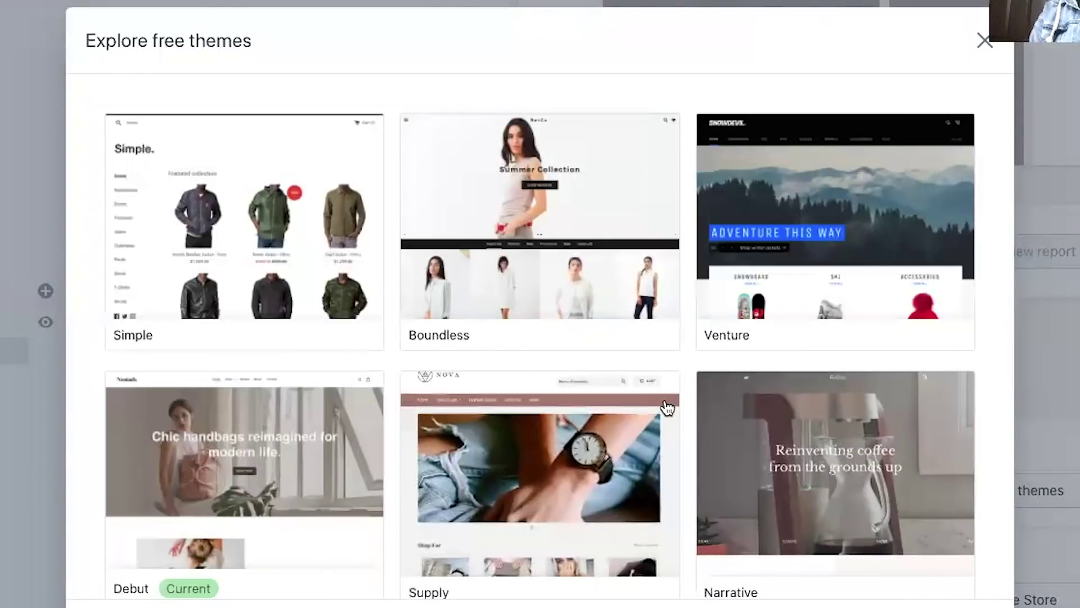
Browse the free themes, open the details of Supply and preview its Blue and Light styles.
{"action": "scroll", "coordinate": [668, 407], "scroll_direction": "down", "scroll_amount": 3}
{"action": "scroll", "coordinate": [666, 406], "scroll_direction": "down", "scroll_amount": 2}
{"action": "scroll", "coordinate": [665, 402], "scroll_direction": "up", "scroll_amount": 2}
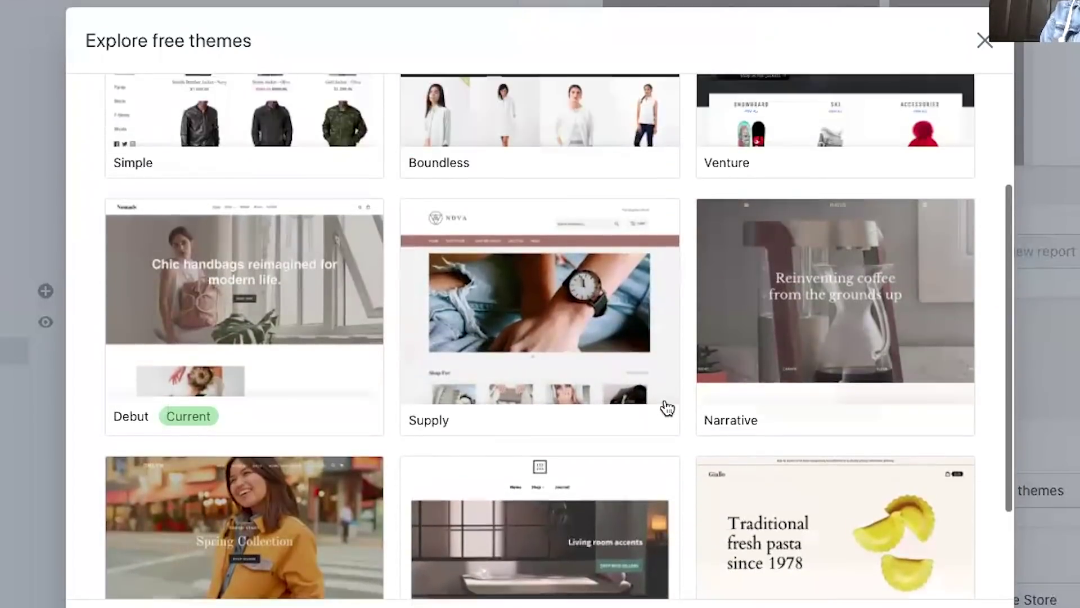
{"action": "scroll", "coordinate": [667, 407], "scroll_direction": "up", "scroll_amount": 4}
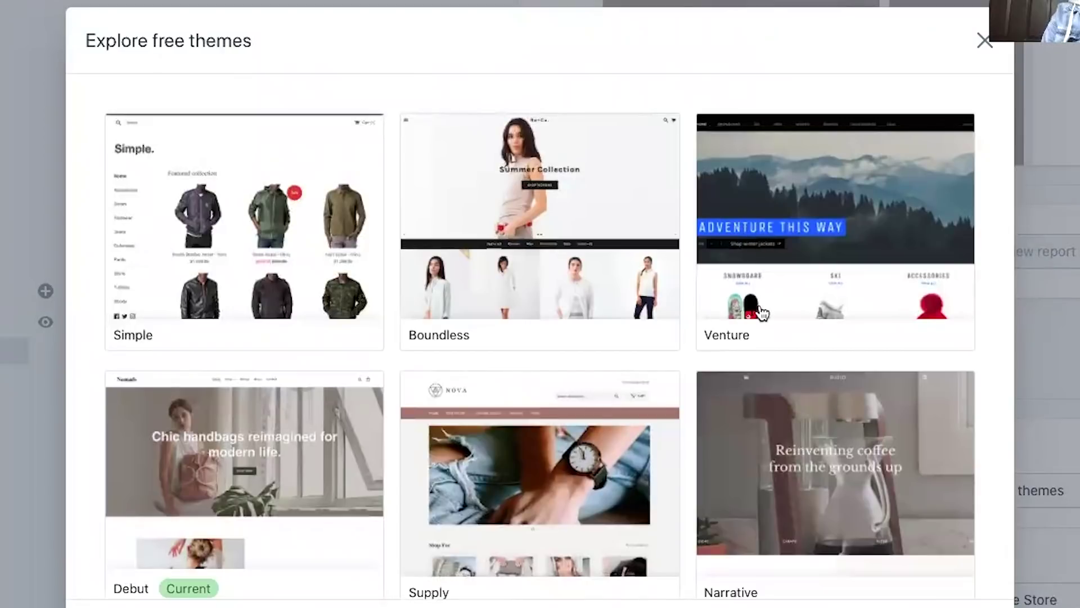
{"action": "scroll", "coordinate": [761, 388], "scroll_direction": "down", "scroll_amount": 3}
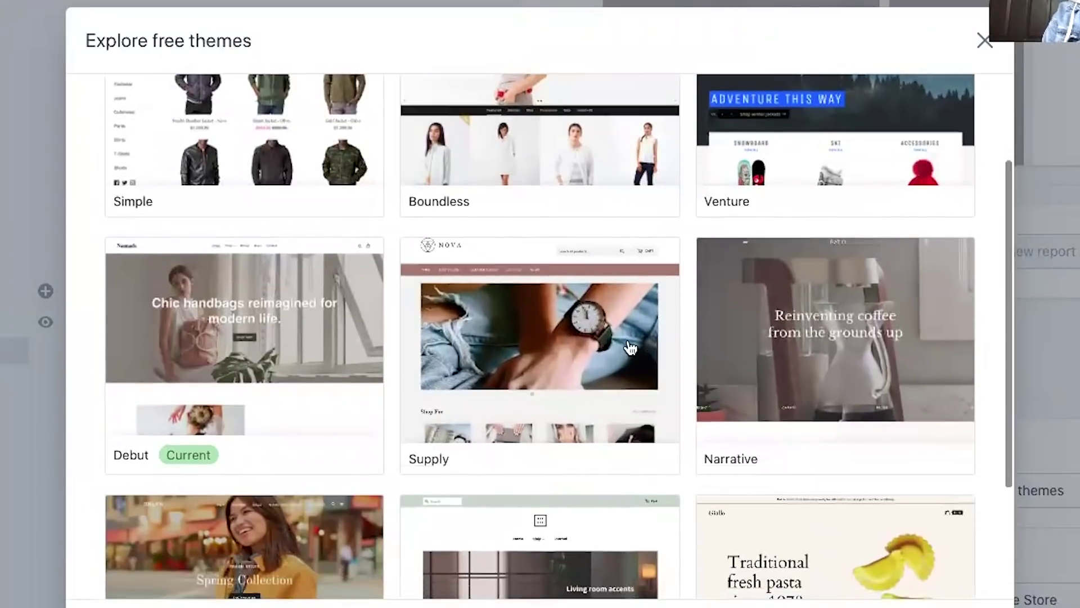
{"action": "left_click", "coordinate": [467, 419]}
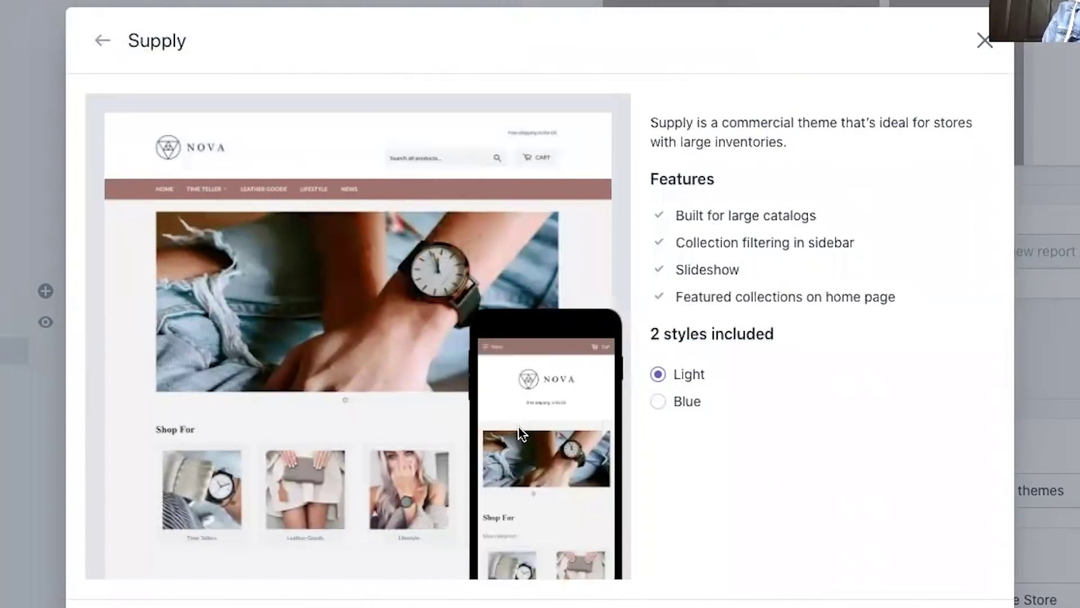
{"action": "left_click", "coordinate": [658, 401]}
{"action": "left_click", "coordinate": [659, 375]}
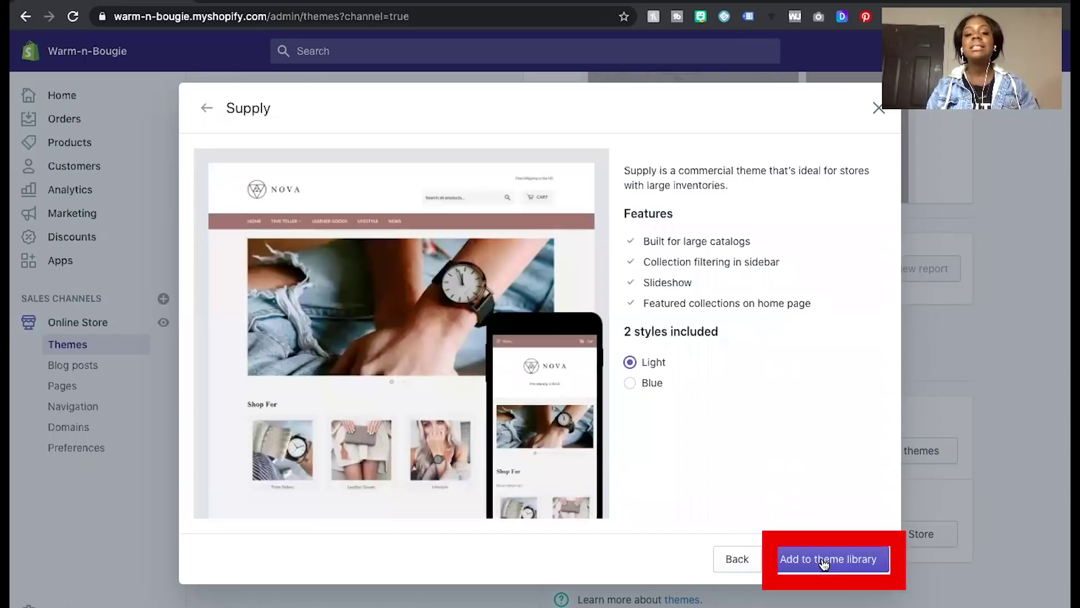
Return to the free themes, open the details of Debut and preview its Light and Default styles.
{"action": "left_click", "coordinate": [207, 110]}
{"action": "scroll", "coordinate": [414, 345], "scroll_direction": "down", "scroll_amount": 2}
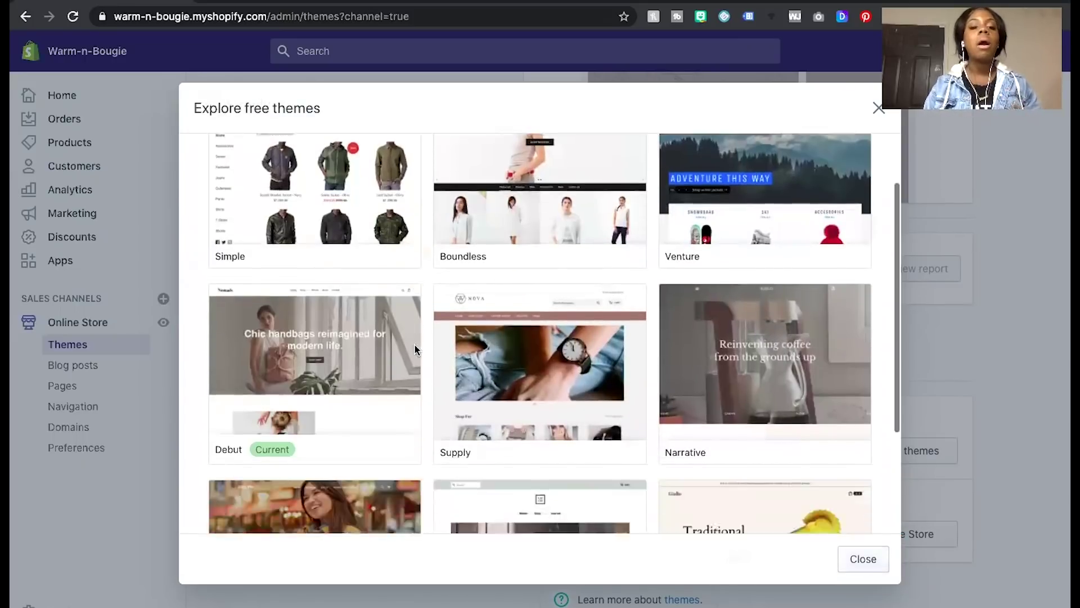
{"action": "scroll", "coordinate": [414, 350], "scroll_direction": "down", "scroll_amount": 1}
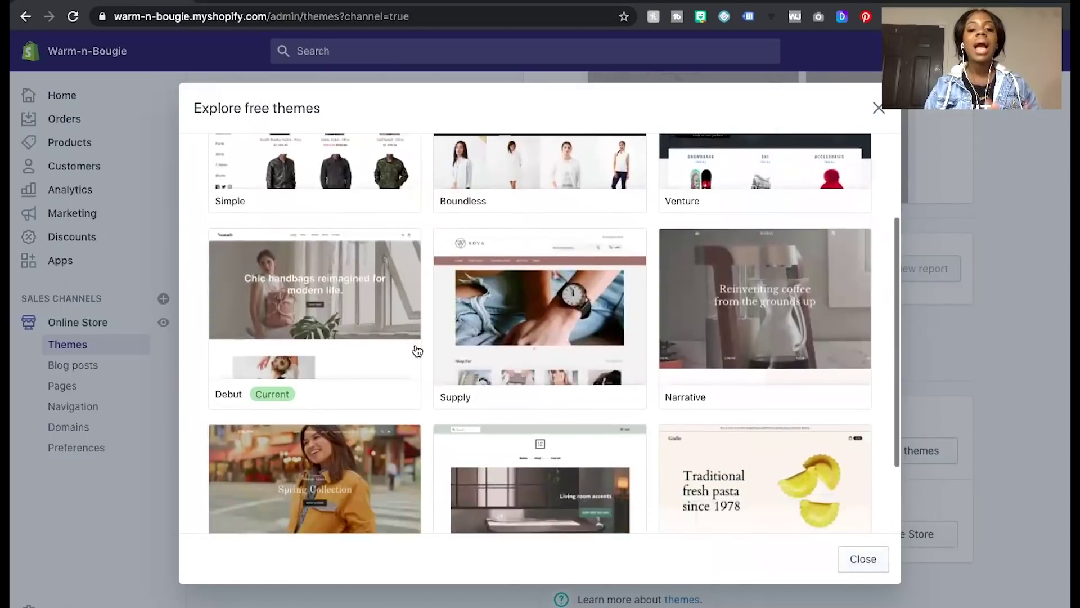
{"action": "left_click", "coordinate": [338, 313]}
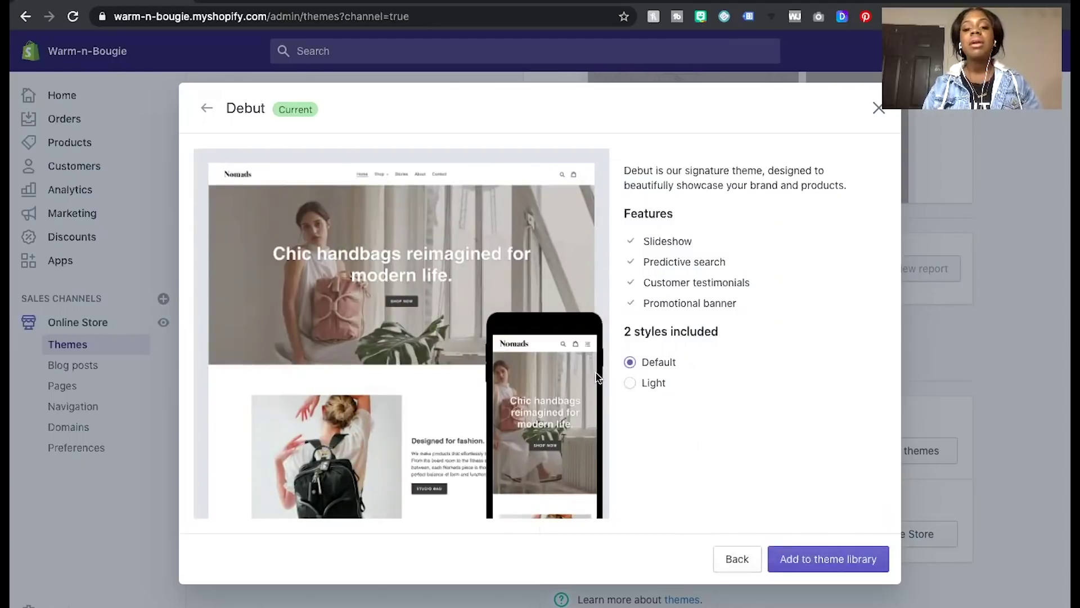
{"action": "left_click", "coordinate": [630, 384]}
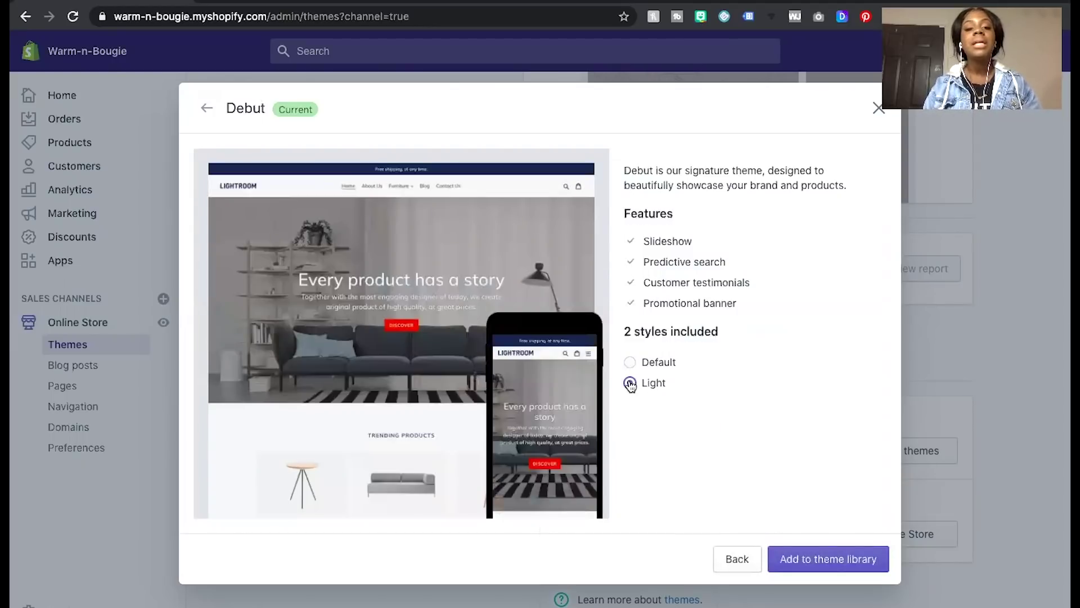
{"action": "left_click", "coordinate": [631, 363]}
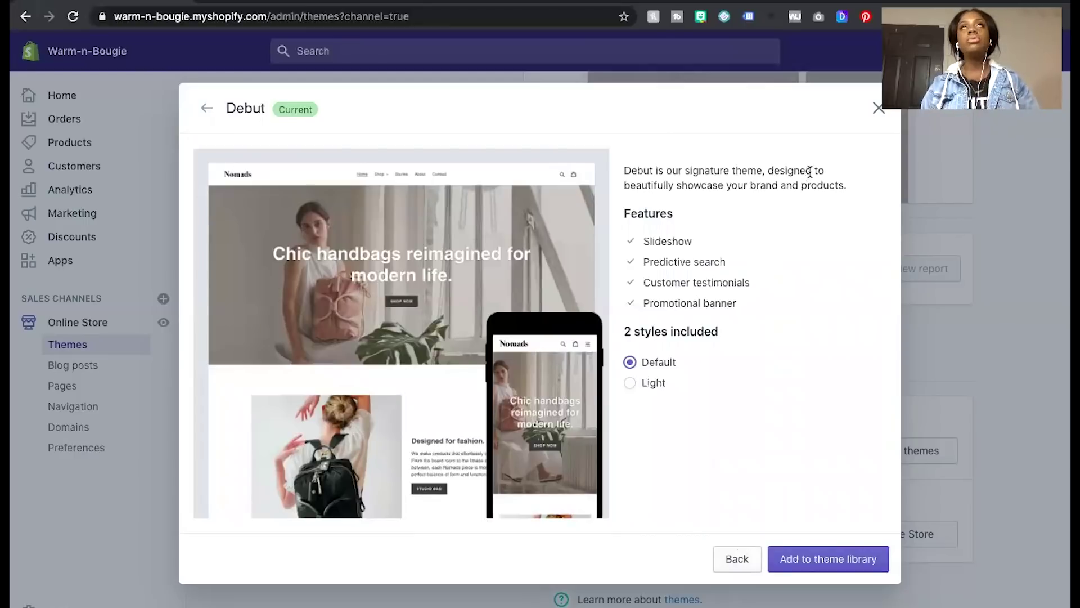
Close the free theme details and visit the Shopify Theme Store to look through its home page theme and industry sections.
{"action": "left_click", "coordinate": [873, 112]}
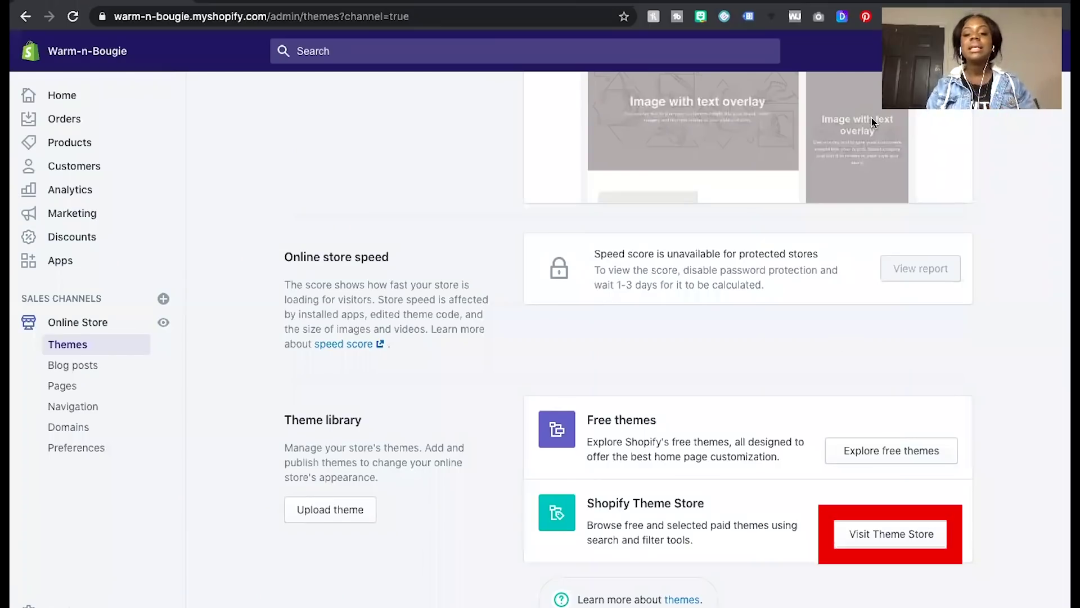
{"action": "left_click", "coordinate": [866, 532]}
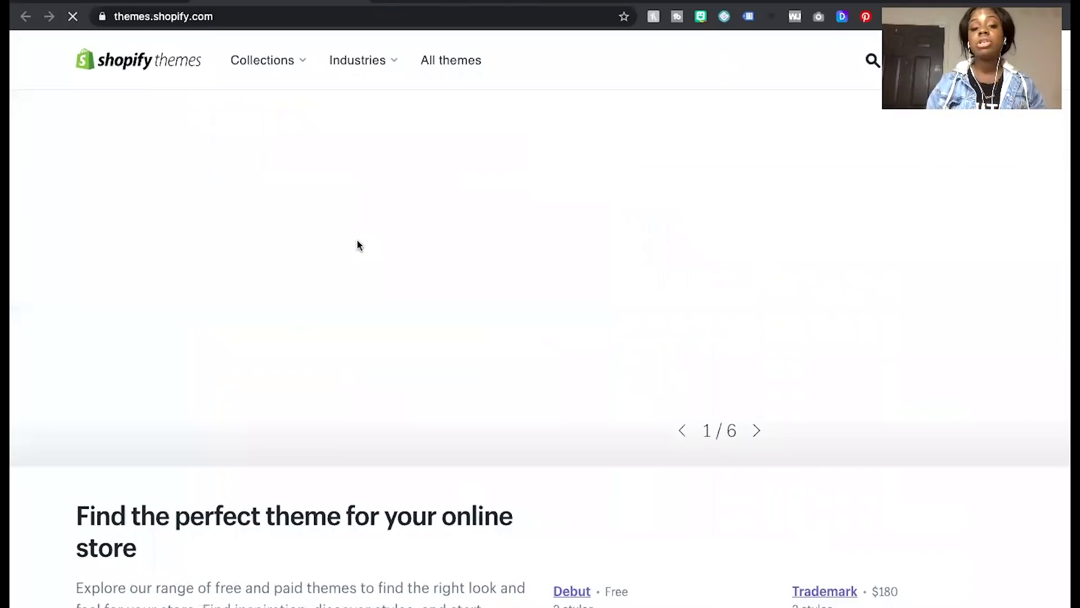
{"action": "scroll", "coordinate": [389, 449], "scroll_direction": "down", "scroll_amount": 5}
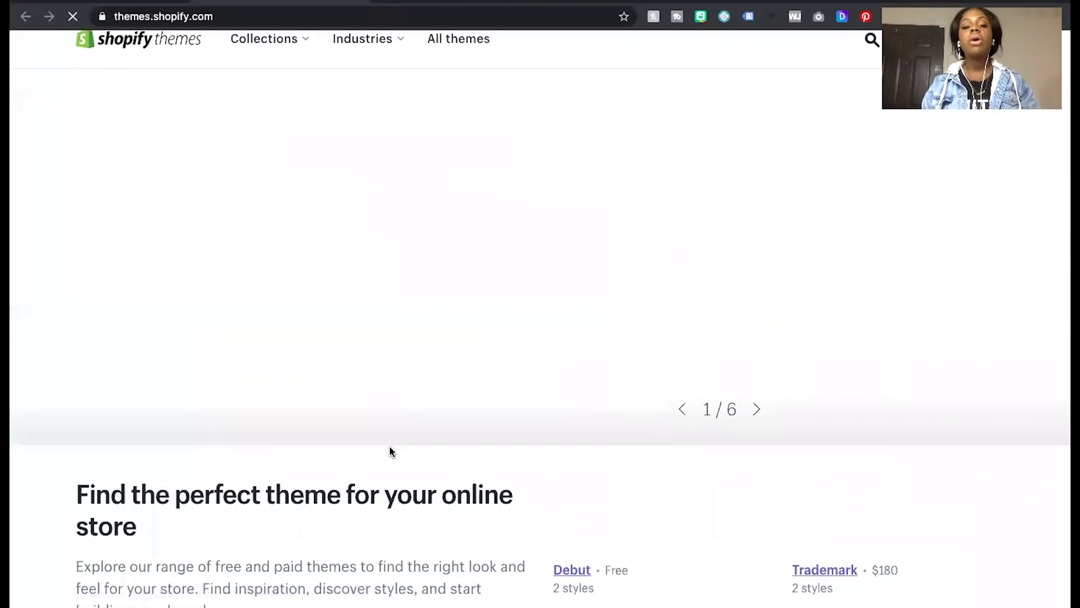
{"action": "scroll", "coordinate": [389, 450], "scroll_direction": "down", "scroll_amount": 5}
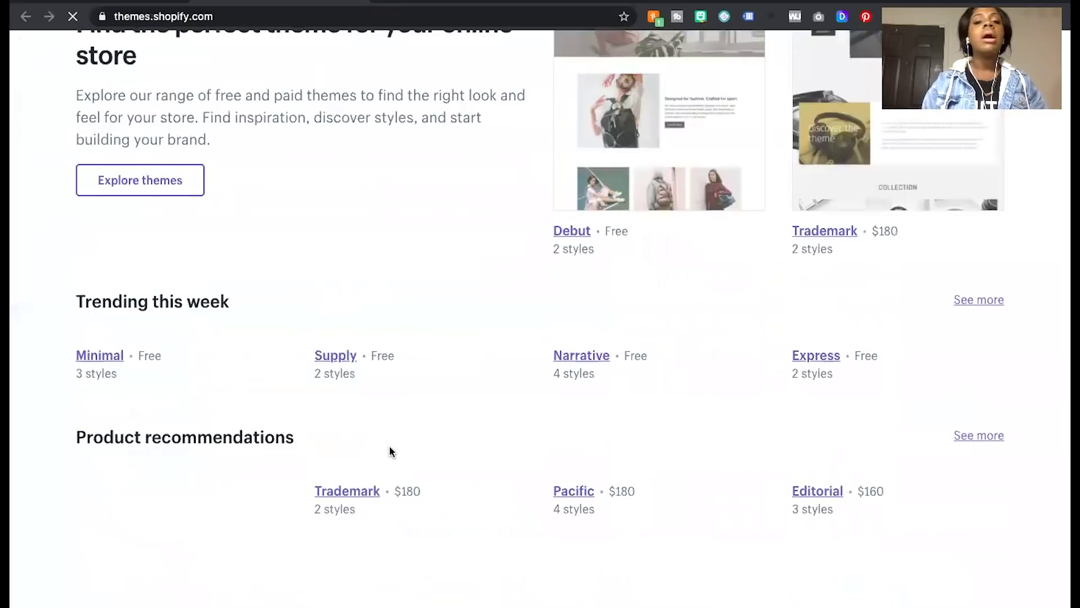
{"action": "scroll", "coordinate": [389, 450], "scroll_direction": "down", "scroll_amount": 5}
{"action": "scroll", "coordinate": [391, 453], "scroll_direction": "down", "scroll_amount": 2}
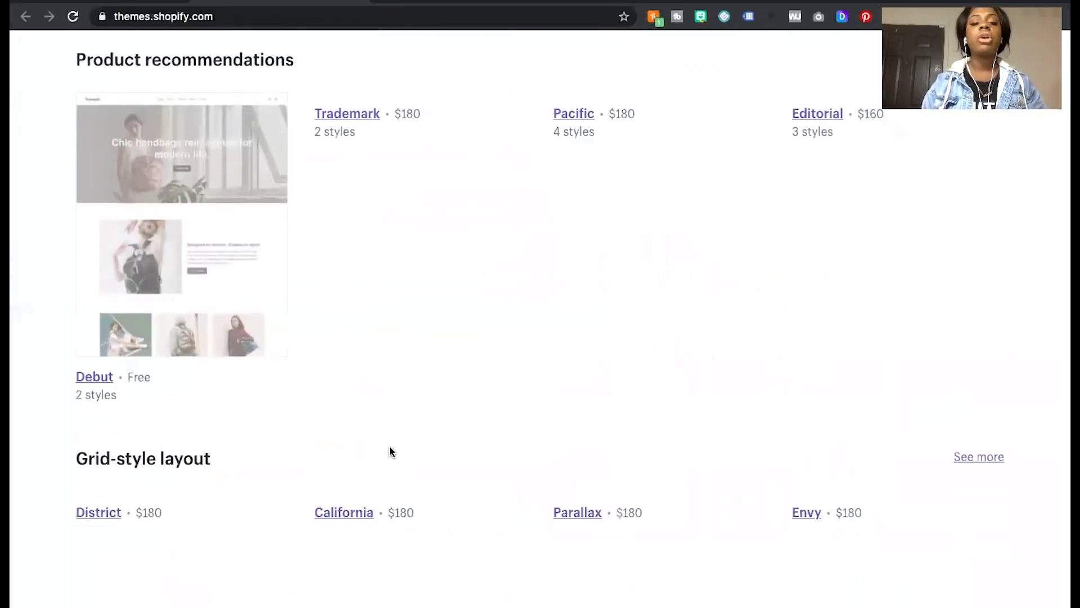
{"action": "scroll", "coordinate": [391, 453], "scroll_direction": "down", "scroll_amount": 7}
{"action": "scroll", "coordinate": [390, 450], "scroll_direction": "down", "scroll_amount": 10}
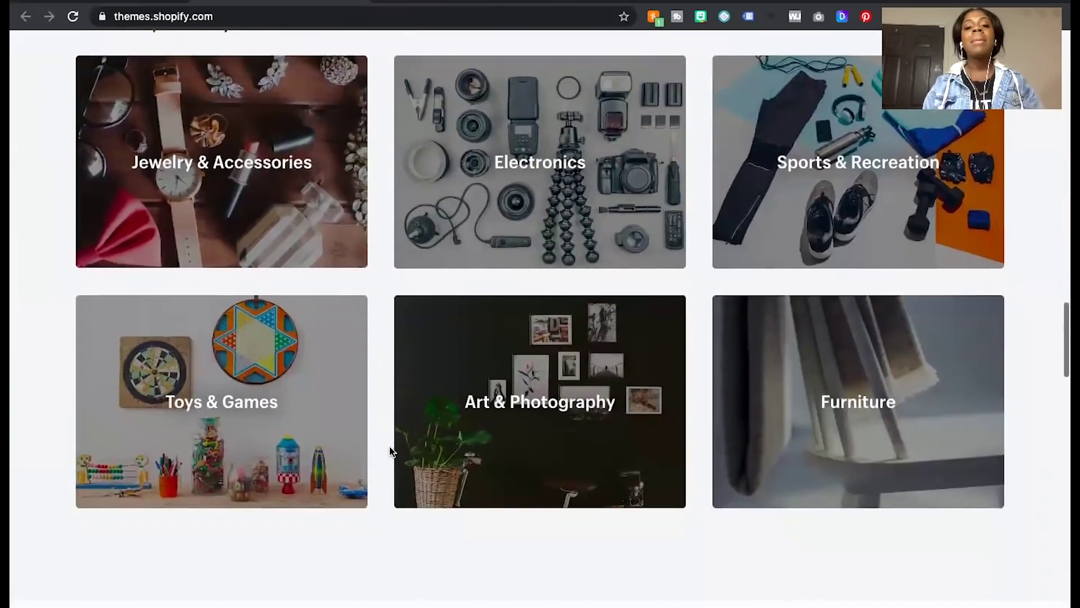
{"action": "scroll", "coordinate": [390, 448], "scroll_direction": "down", "scroll_amount": 5}
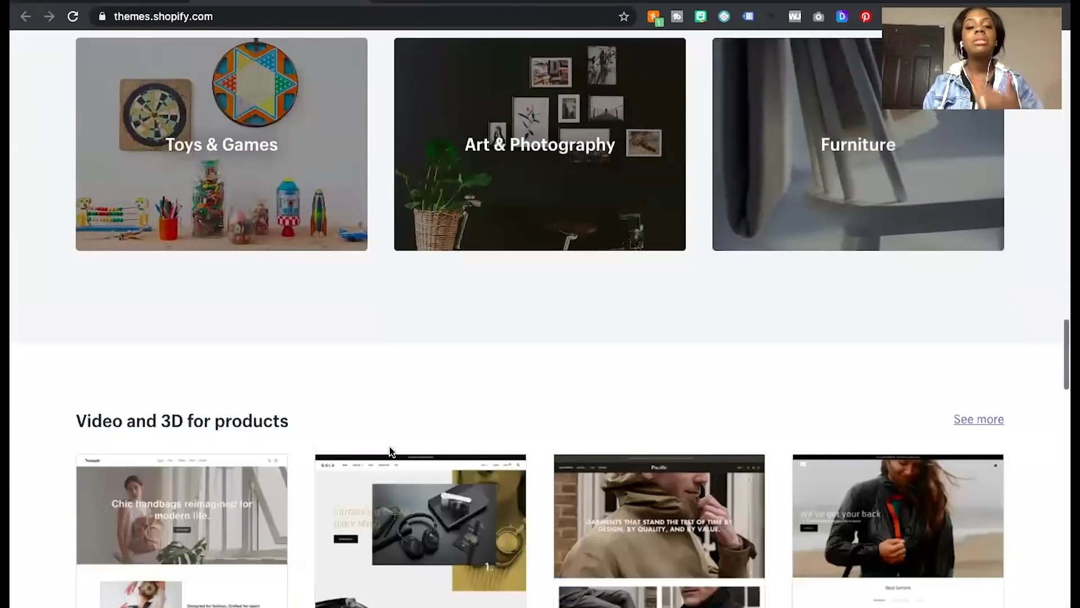
{"action": "scroll", "coordinate": [388, 450], "scroll_direction": "up", "scroll_amount": 6}
{"action": "scroll", "coordinate": [389, 455], "scroll_direction": "up", "scroll_amount": 3}
Open the list of all industries and browse the Clothing & Fashion themes and their prices.
{"action": "left_click", "coordinate": [933, 248]}
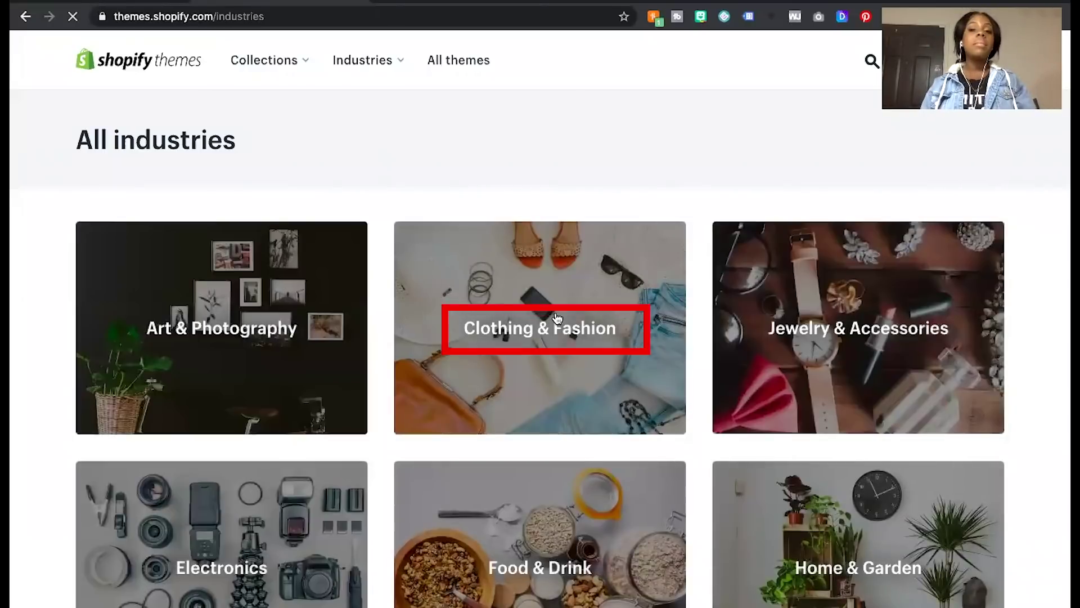
{"action": "left_click", "coordinate": [557, 318]}
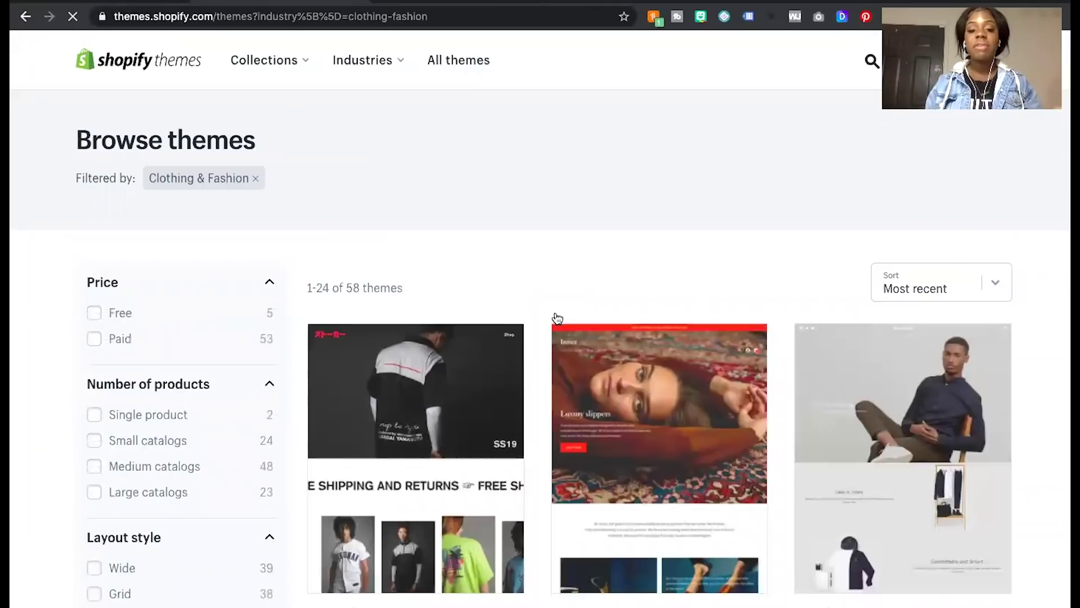
{"action": "scroll", "coordinate": [450, 349], "scroll_direction": "down", "scroll_amount": 2}
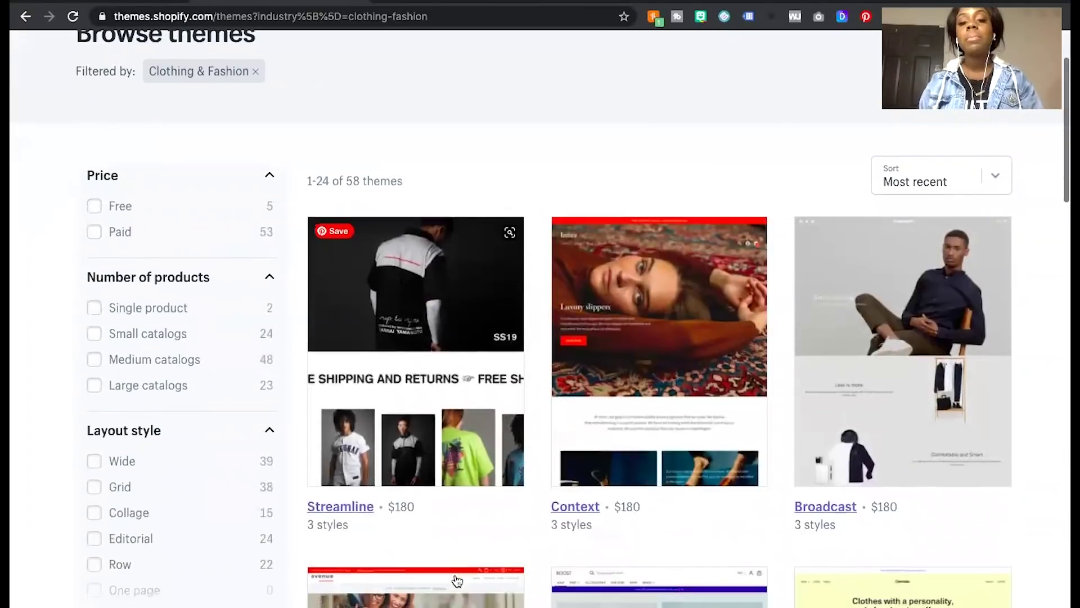
{"action": "scroll", "coordinate": [457, 579], "scroll_direction": "down", "scroll_amount": 1}
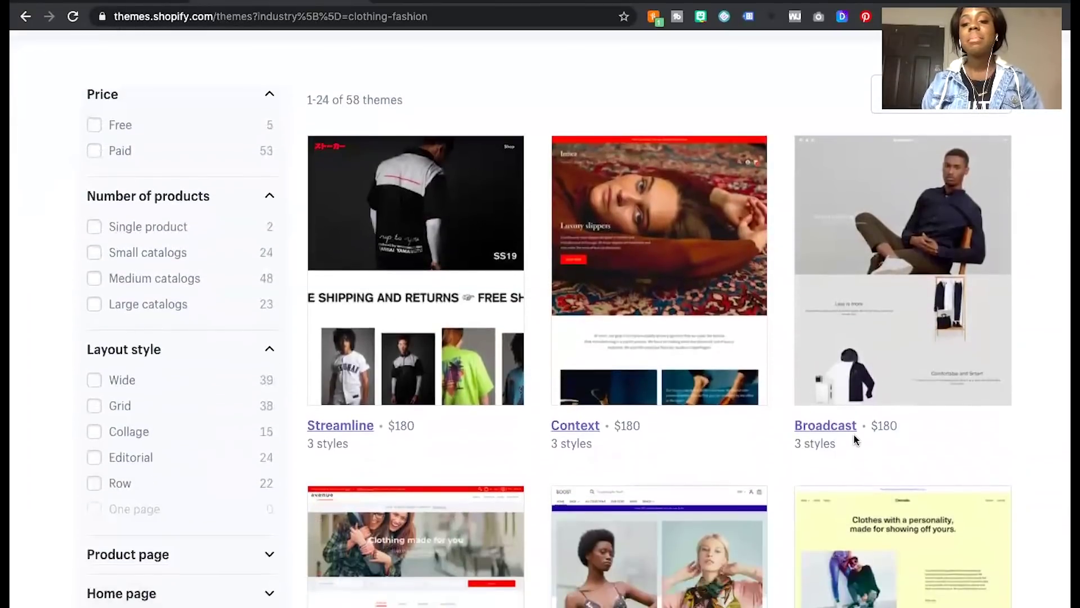
{"action": "scroll", "coordinate": [843, 438], "scroll_direction": "down", "scroll_amount": 7}
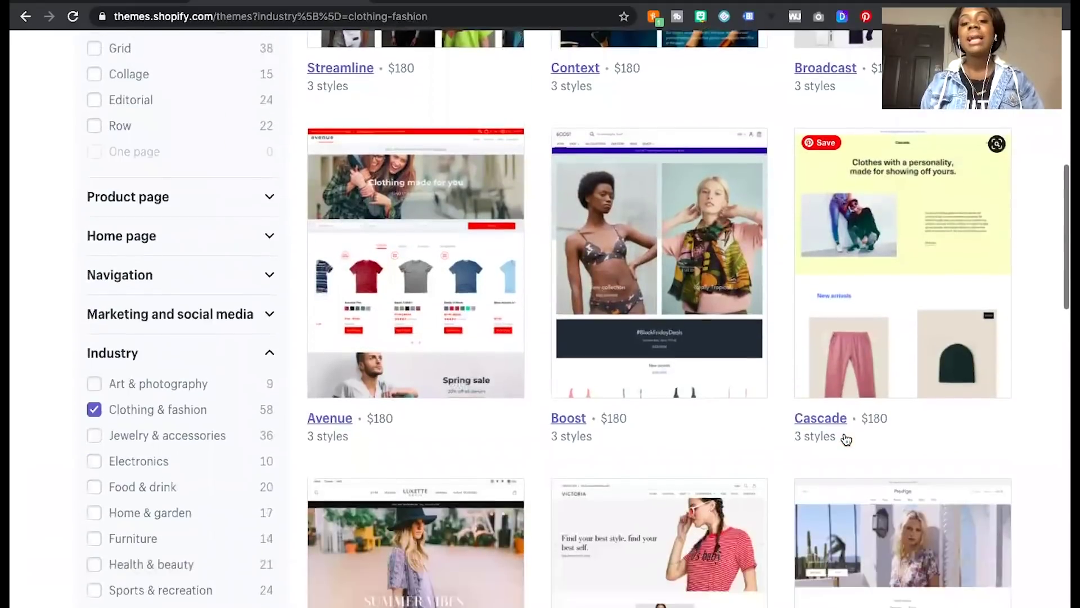
{"action": "scroll", "coordinate": [670, 391], "scroll_direction": "down", "scroll_amount": 6}
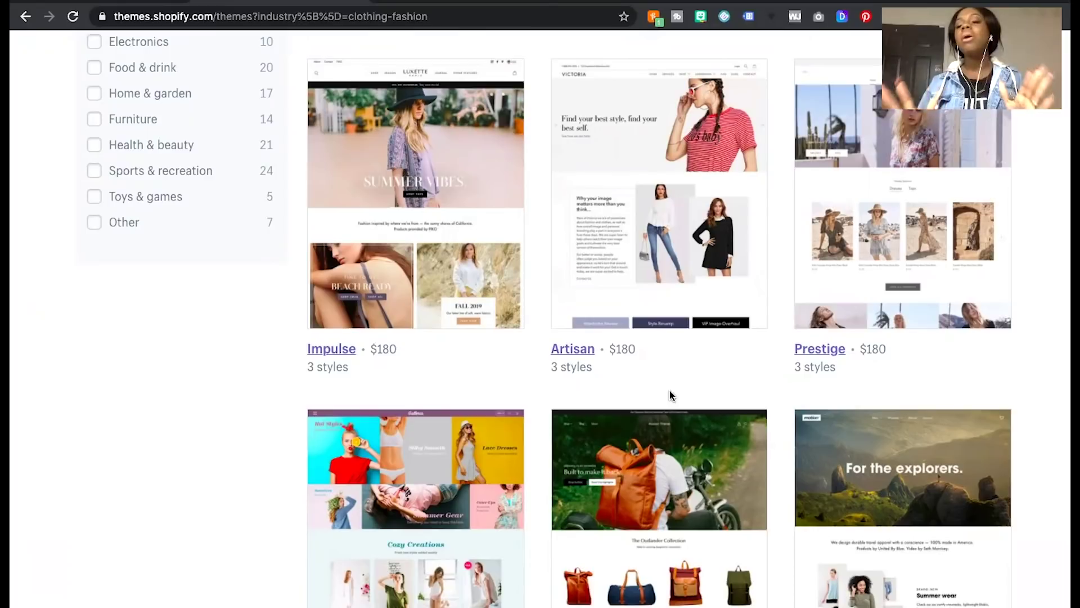
Switch to ThemeForest, open its Shopify eCommerce category and look through the on-sale, weekly bestseller and under-$49 themes.
{"action": "left_click", "coordinate": [434, 3]}
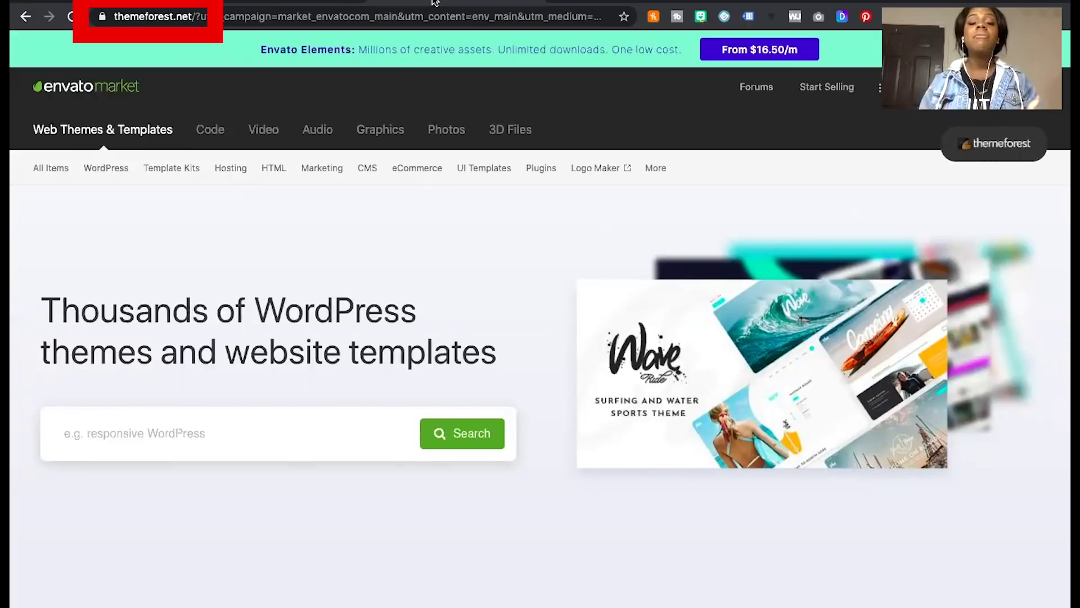
{"action": "mouse_move", "coordinate": [373, 163]}
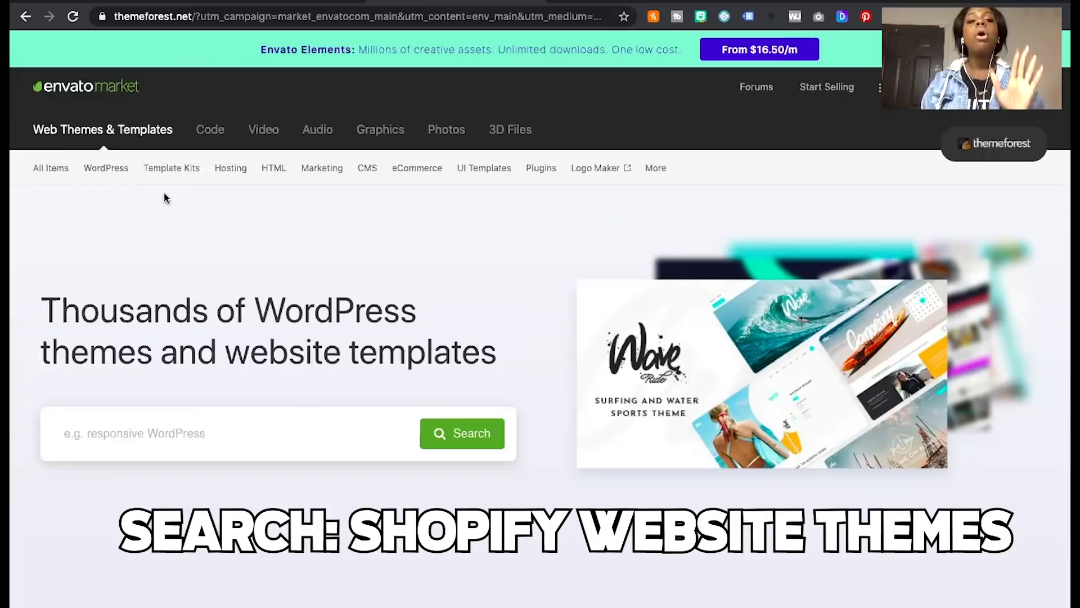
{"action": "mouse_move", "coordinate": [423, 176]}
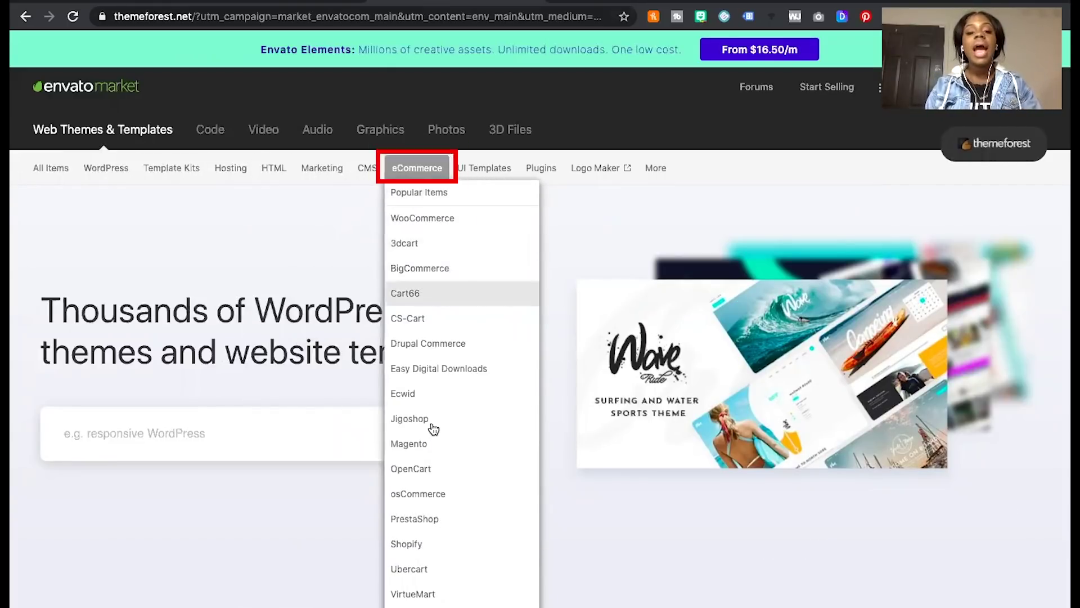
{"action": "left_click", "coordinate": [421, 547]}
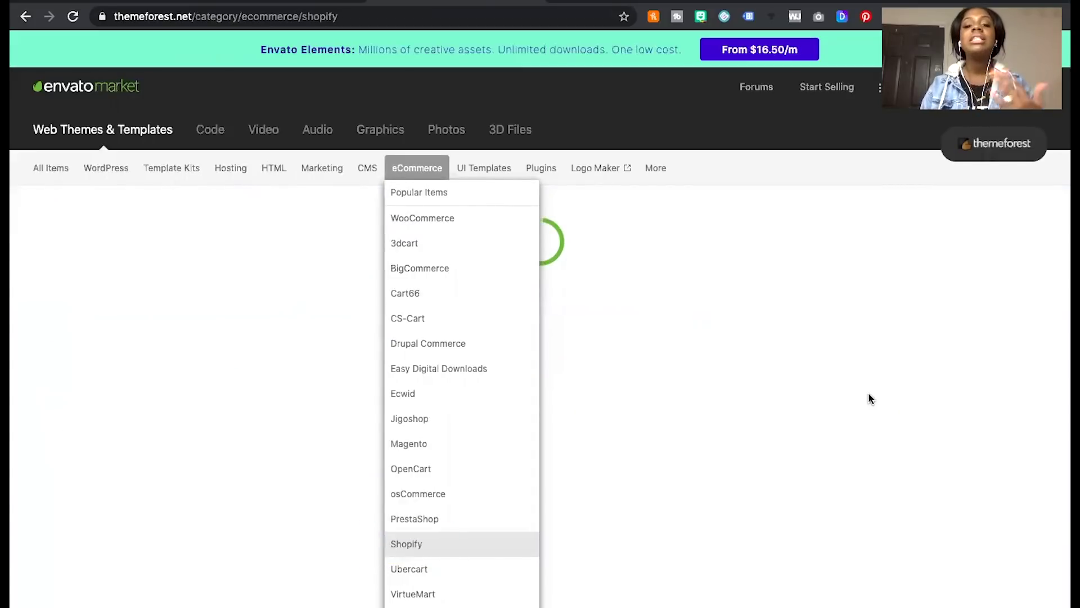
{"action": "scroll", "coordinate": [868, 394], "scroll_direction": "down", "scroll_amount": 4}
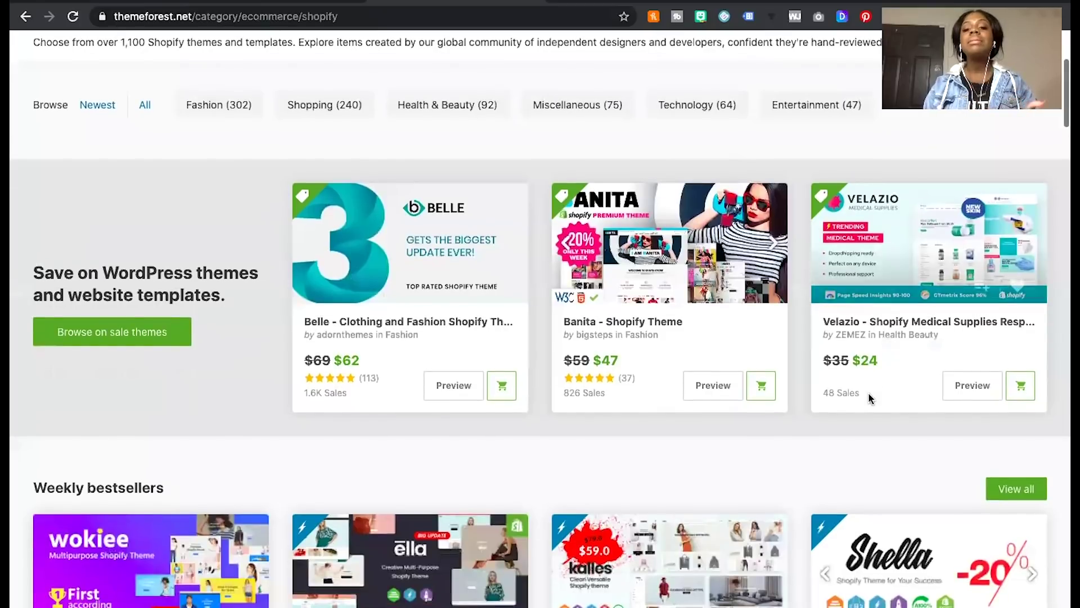
{"action": "scroll", "coordinate": [868, 393], "scroll_direction": "down", "scroll_amount": 1}
{"action": "scroll", "coordinate": [869, 393], "scroll_direction": "down", "scroll_amount": 5}
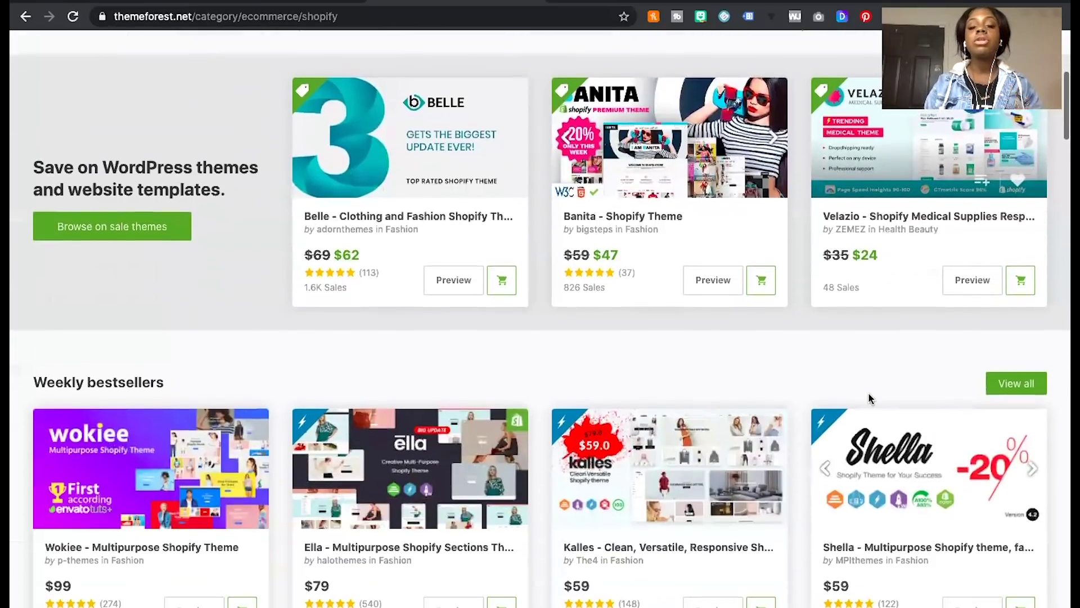
{"action": "scroll", "coordinate": [869, 399], "scroll_direction": "down", "scroll_amount": 2}
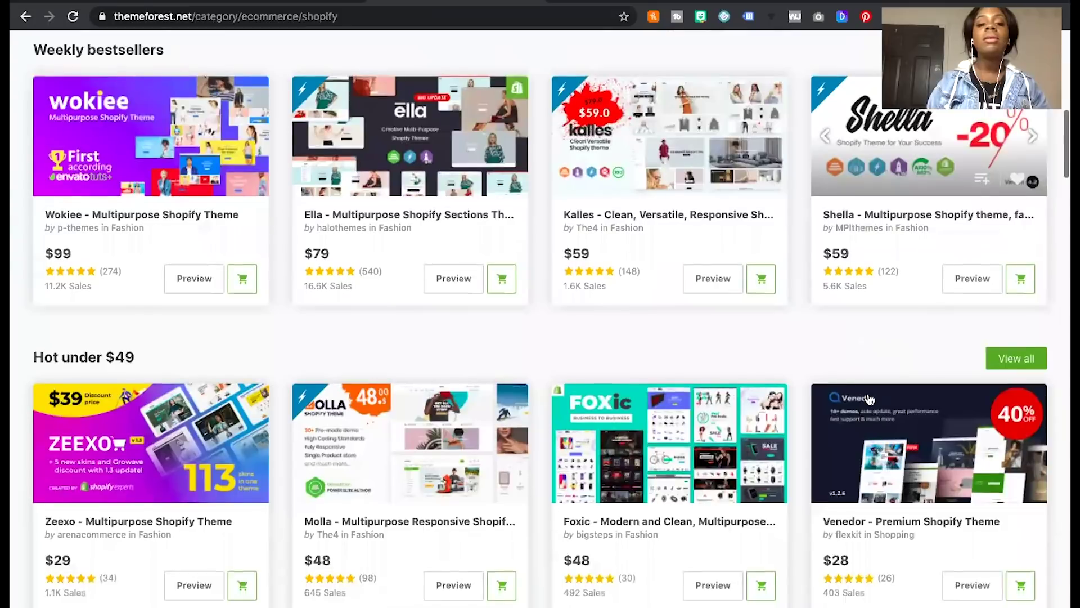
{"action": "scroll", "coordinate": [870, 397], "scroll_direction": "down", "scroll_amount": 1}
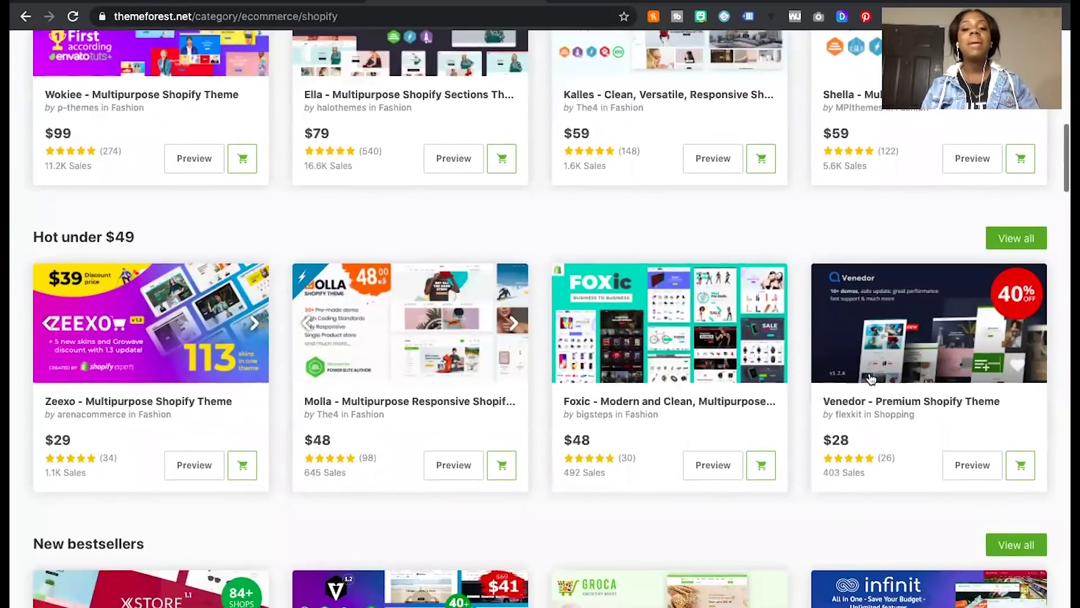
Look back over the under-$49, weekly bestseller and on-sale Shopify themes on ThemeForest.
{"action": "scroll", "coordinate": [868, 393], "scroll_direction": "down", "scroll_amount": 2}
{"action": "scroll", "coordinate": [869, 371], "scroll_direction": "up", "scroll_amount": 6}
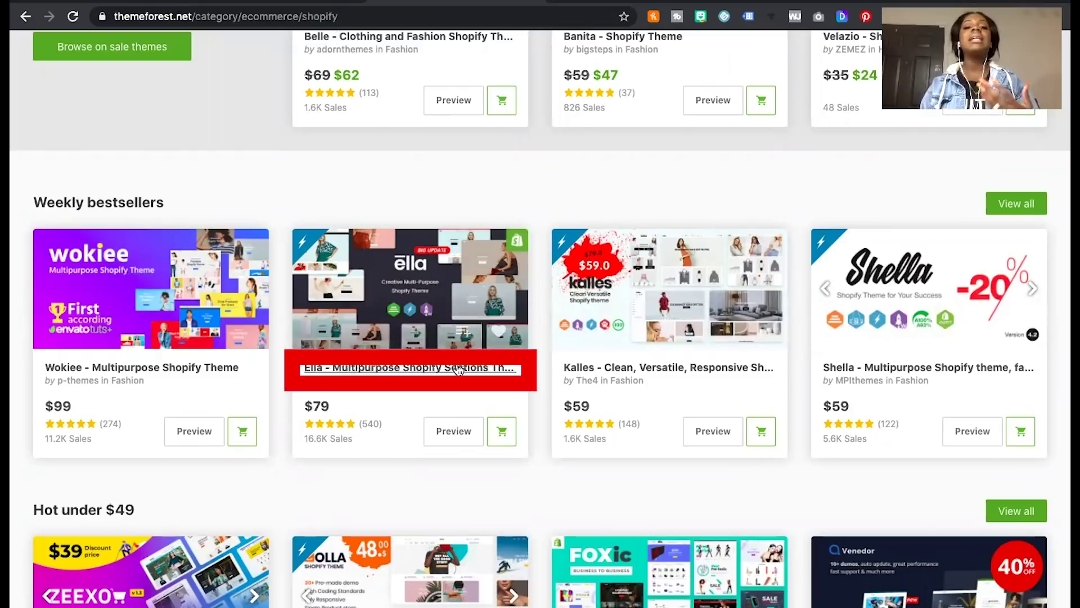
{"action": "scroll", "coordinate": [467, 360], "scroll_direction": "up", "scroll_amount": 5}
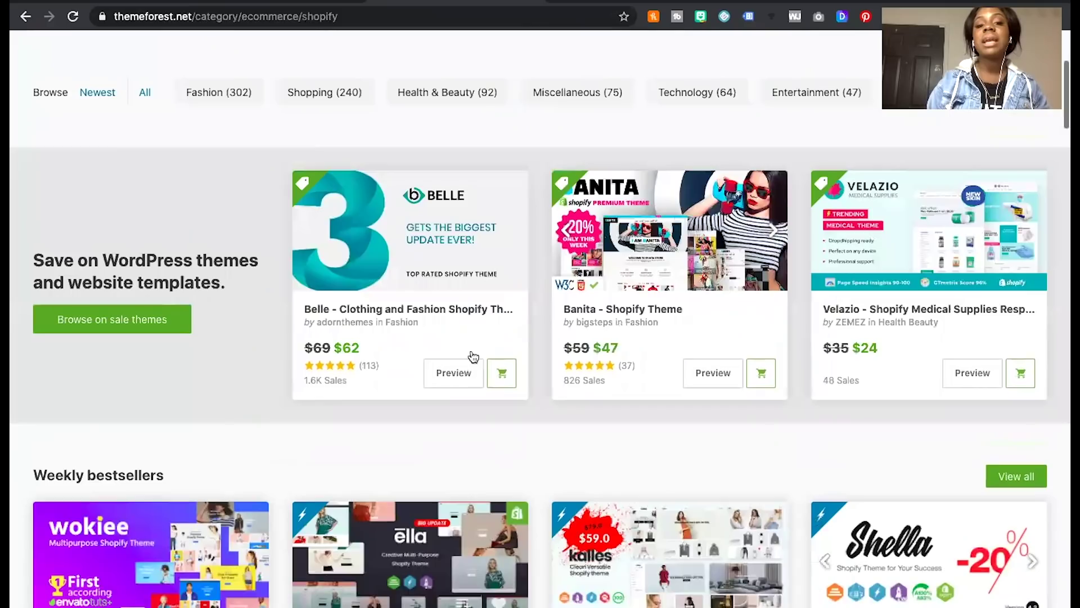
{"action": "scroll", "coordinate": [485, 320], "scroll_direction": "up", "scroll_amount": 1}
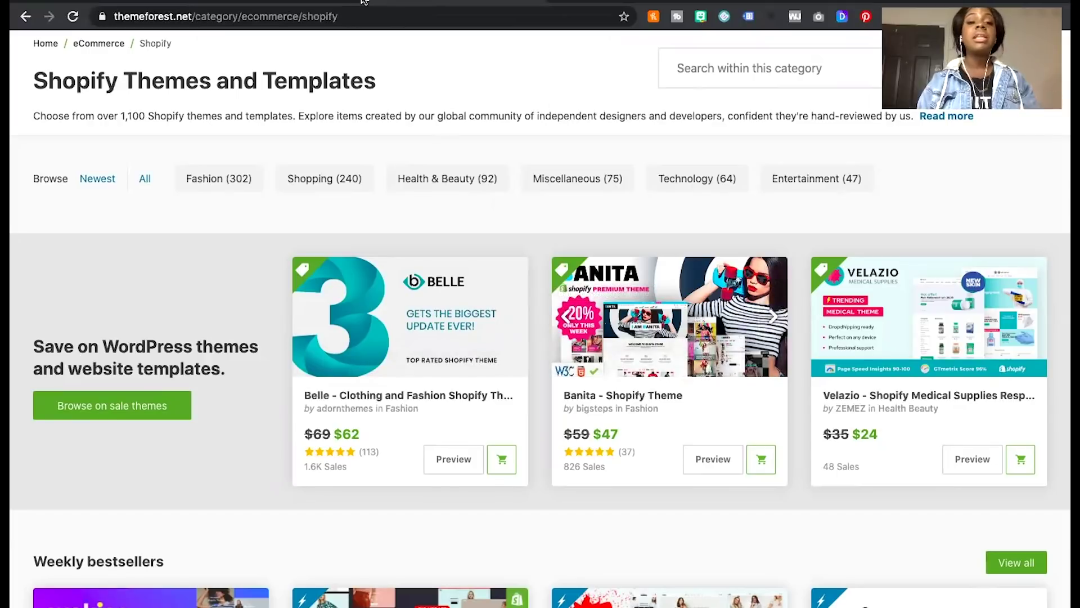
Return to the Shopify admin and add the free Boundless theme in the Black & white style to the theme library.
{"action": "left_click", "coordinate": [121, 3]}
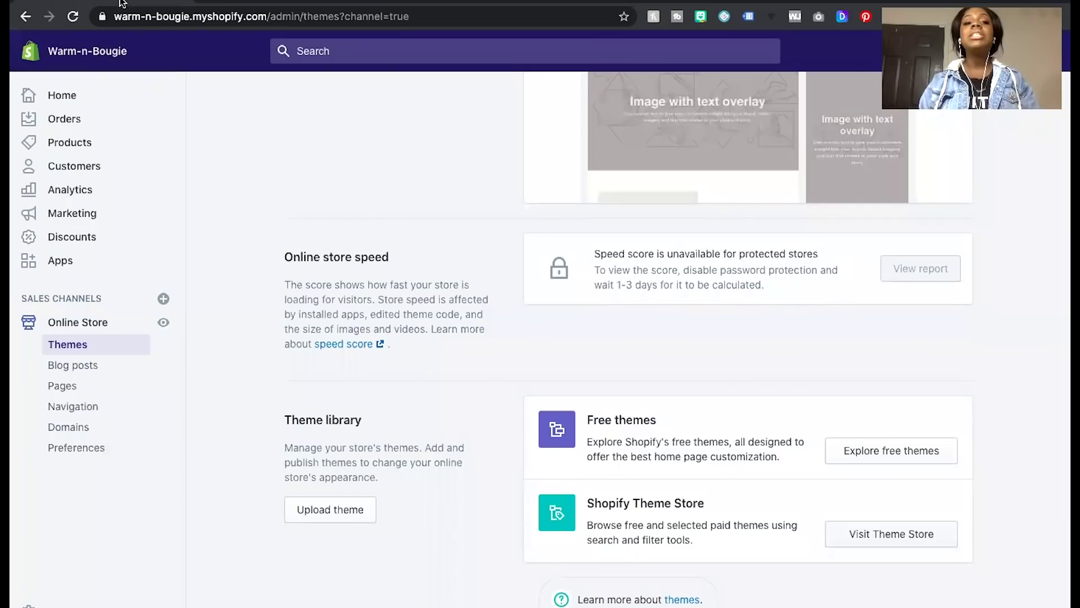
{"action": "scroll", "coordinate": [418, 226], "scroll_direction": "up", "scroll_amount": 6}
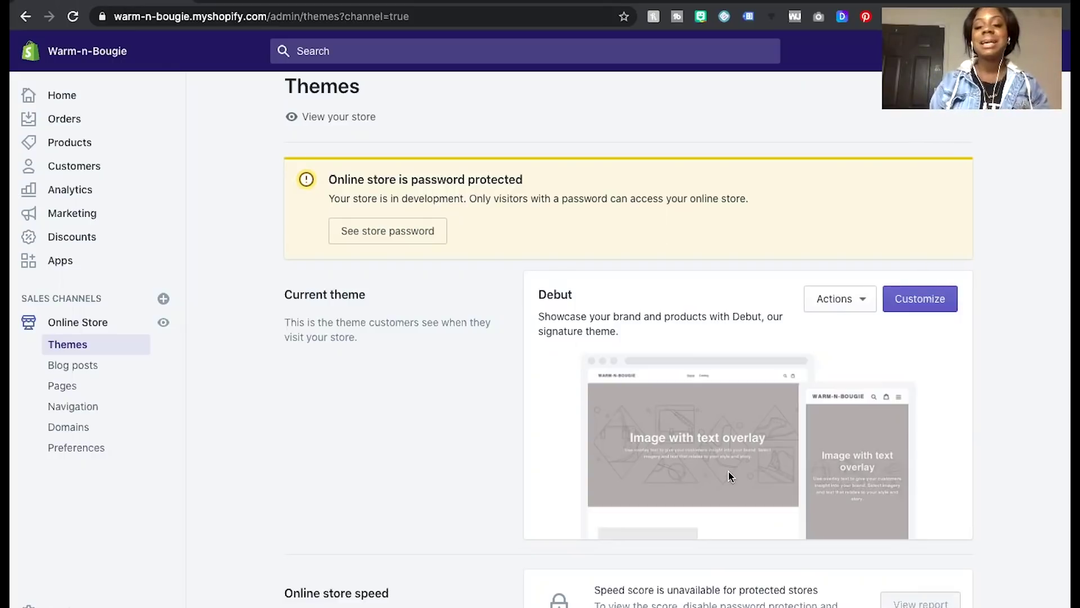
{"action": "scroll", "coordinate": [728, 475], "scroll_direction": "down", "scroll_amount": 5}
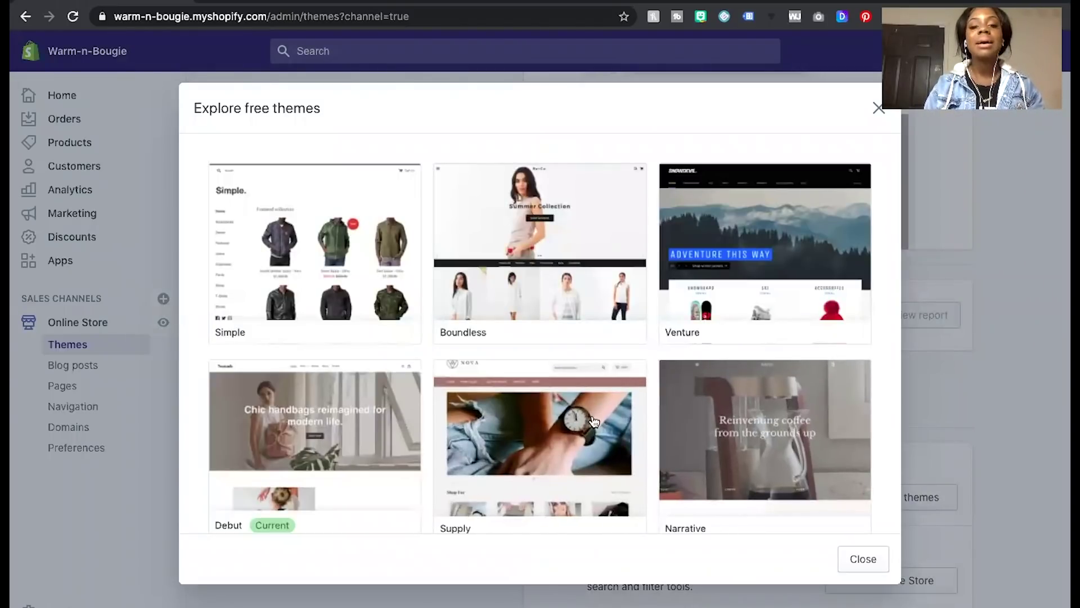
{"action": "left_click", "coordinate": [582, 264]}
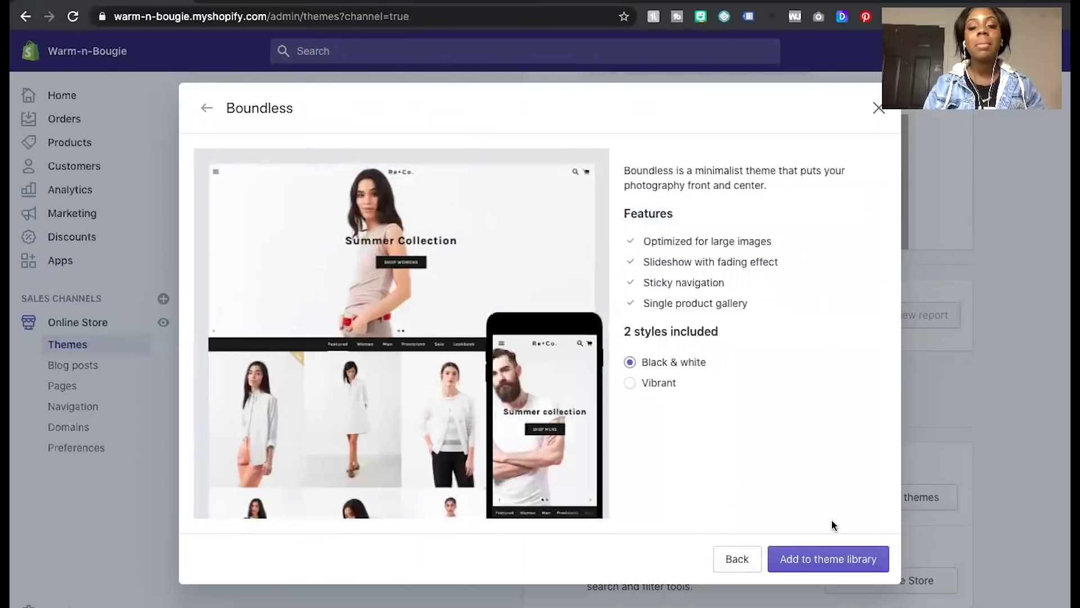
{"action": "left_click", "coordinate": [851, 571]}
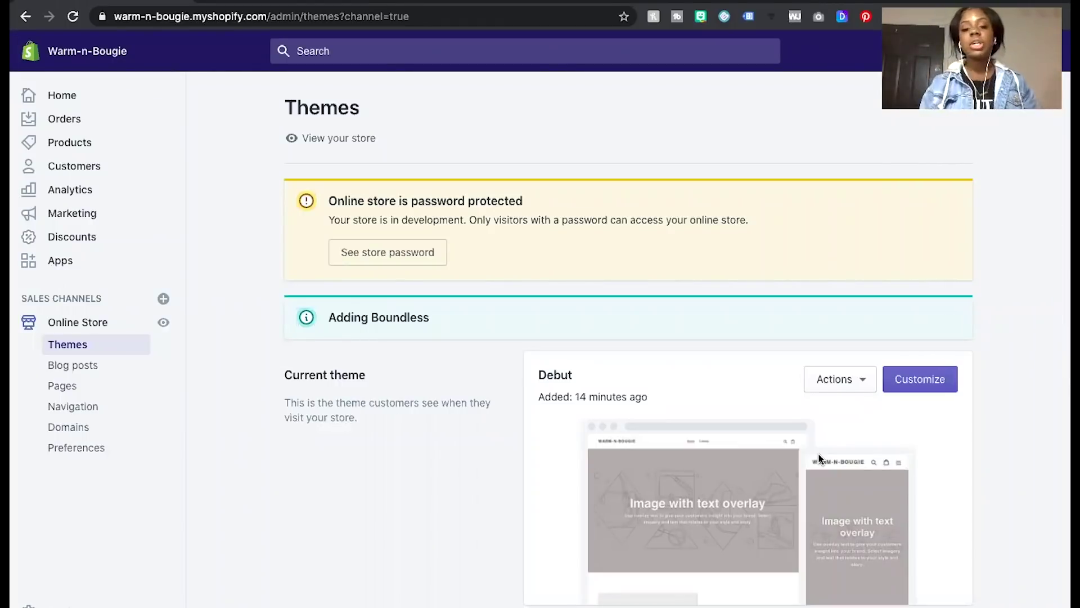
{"action": "scroll", "coordinate": [820, 458], "scroll_direction": "down", "scroll_amount": 7}
{"action": "scroll", "coordinate": [818, 458], "scroll_direction": "up", "scroll_amount": 1}
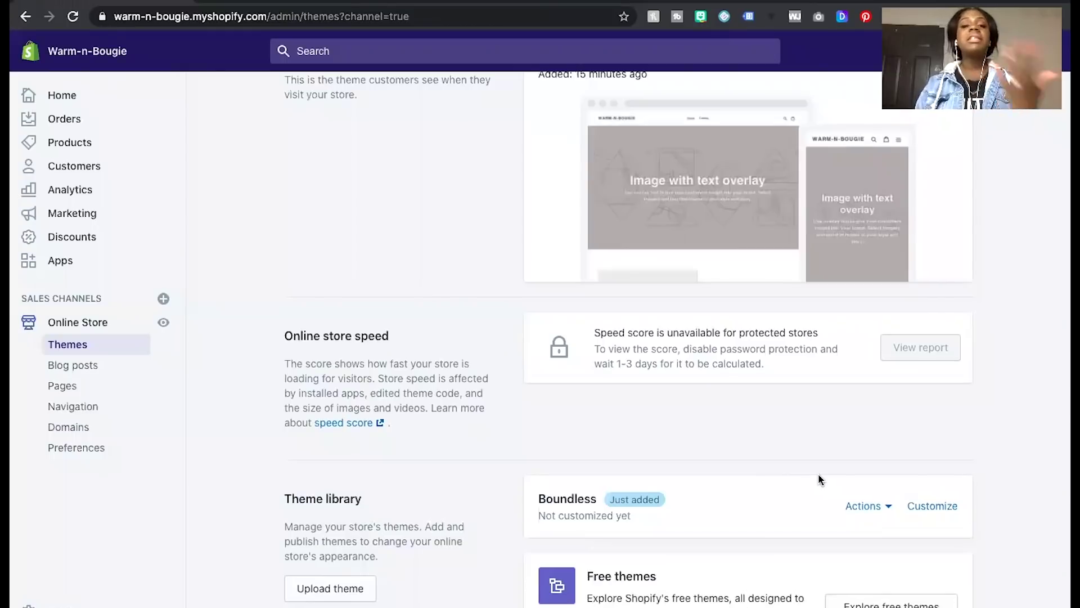
{"action": "scroll", "coordinate": [819, 477], "scroll_direction": "down", "scroll_amount": 1}
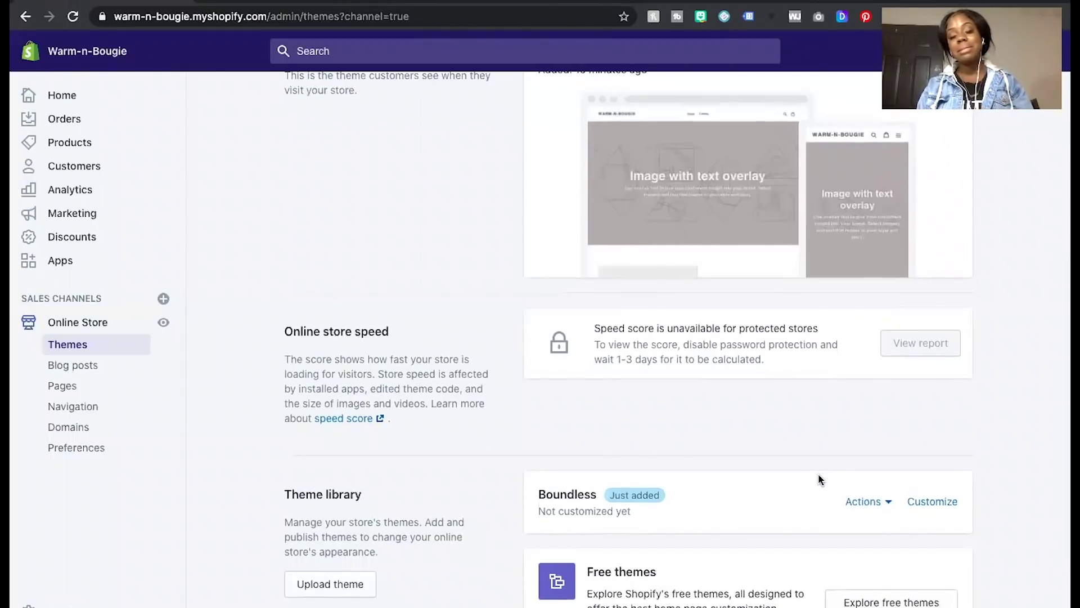
Go to the store's products and start adding a new product.
{"action": "scroll", "coordinate": [818, 474], "scroll_direction": "up", "scroll_amount": 5}
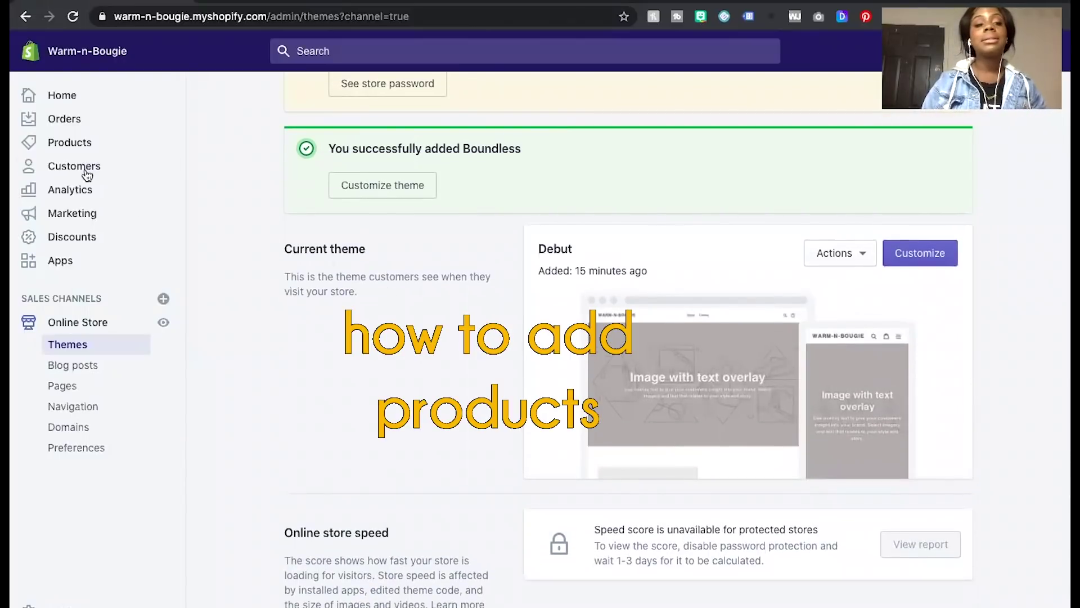
{"action": "left_click", "coordinate": [71, 143]}
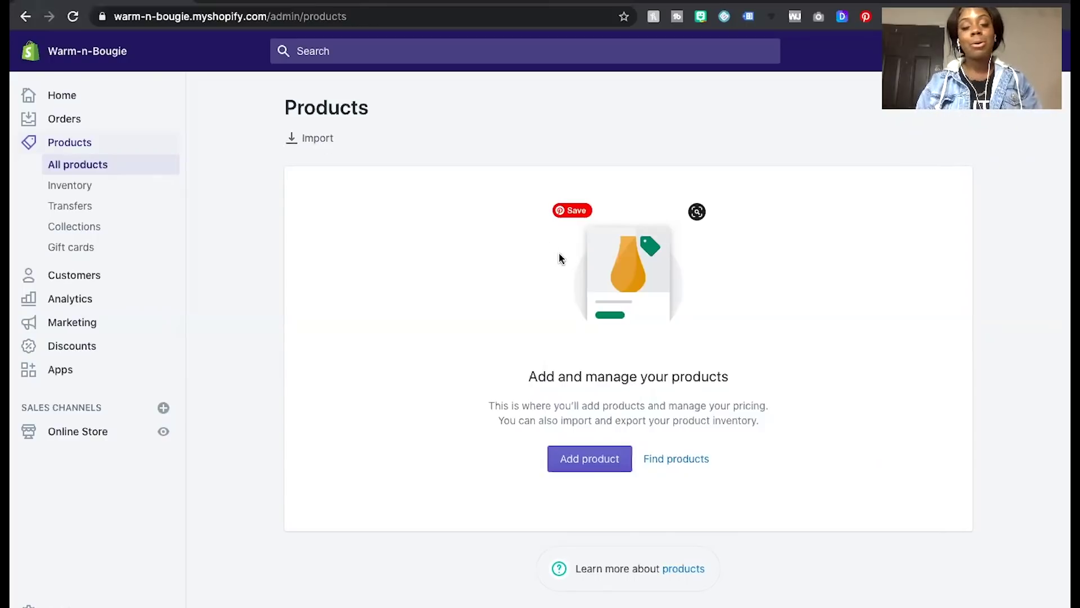
{"action": "left_click", "coordinate": [590, 453]}
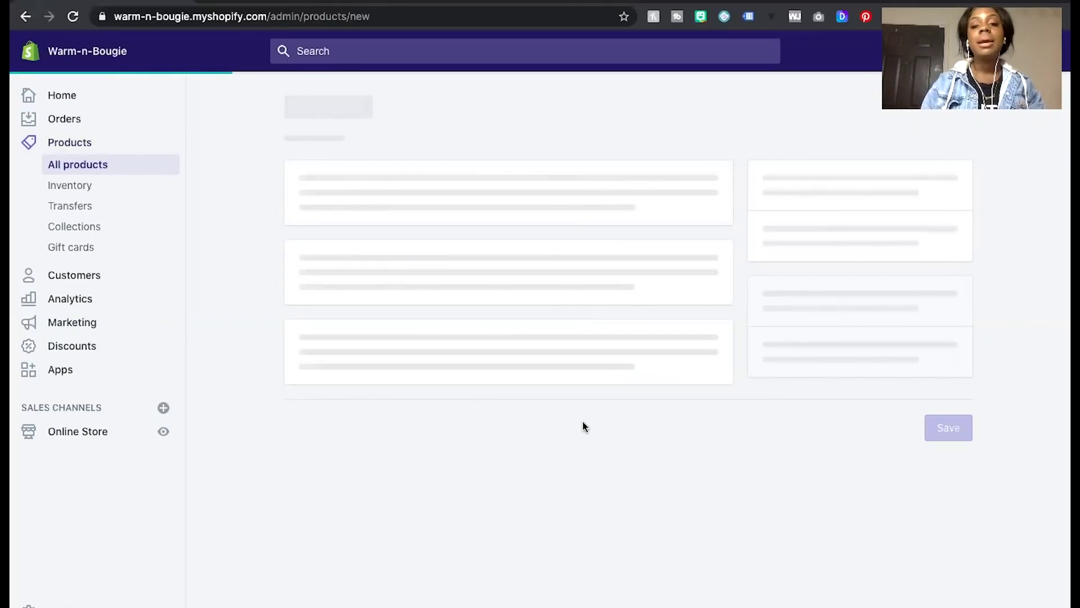
Title the new product "Sexy Mellow Black Puffer Jacket".
{"action": "left_click", "coordinate": [453, 203]}
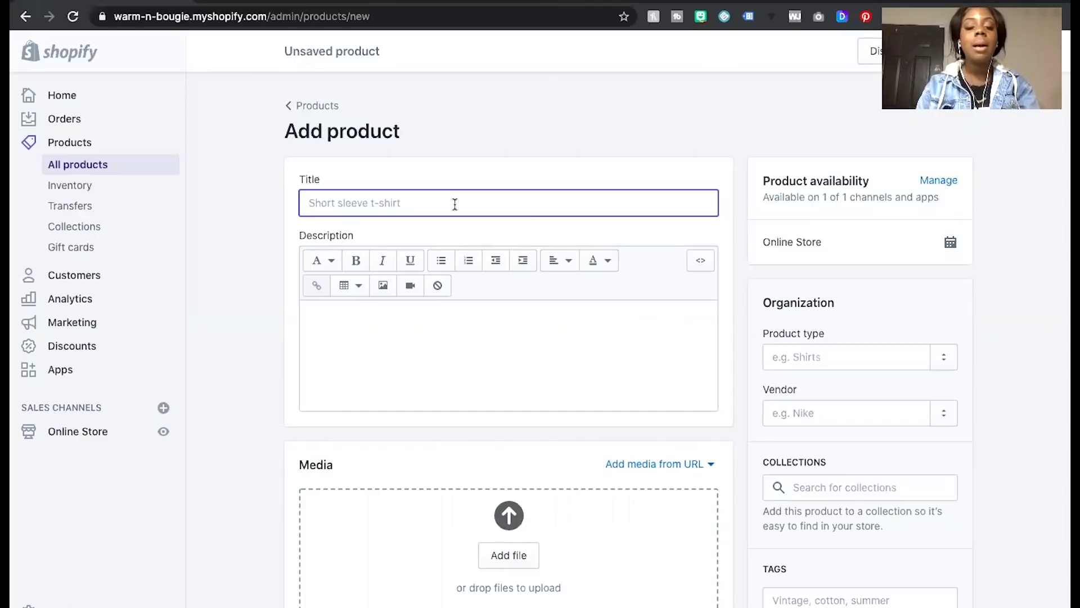
{"action": "type", "text": "M"}
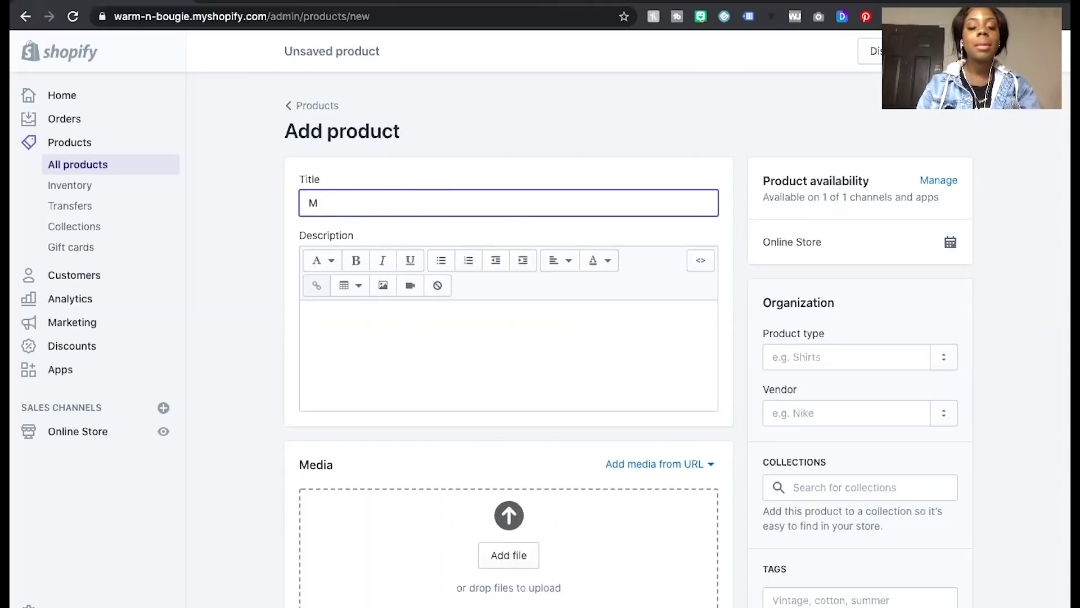
{"action": "type", "text": "ar"}
{"action": "key", "text": "BackSpace"}
{"action": "key", "text": "BackSpace"}
{"action": "key", "text": "BackSpace"}
{"action": "type", "text": "Se"}
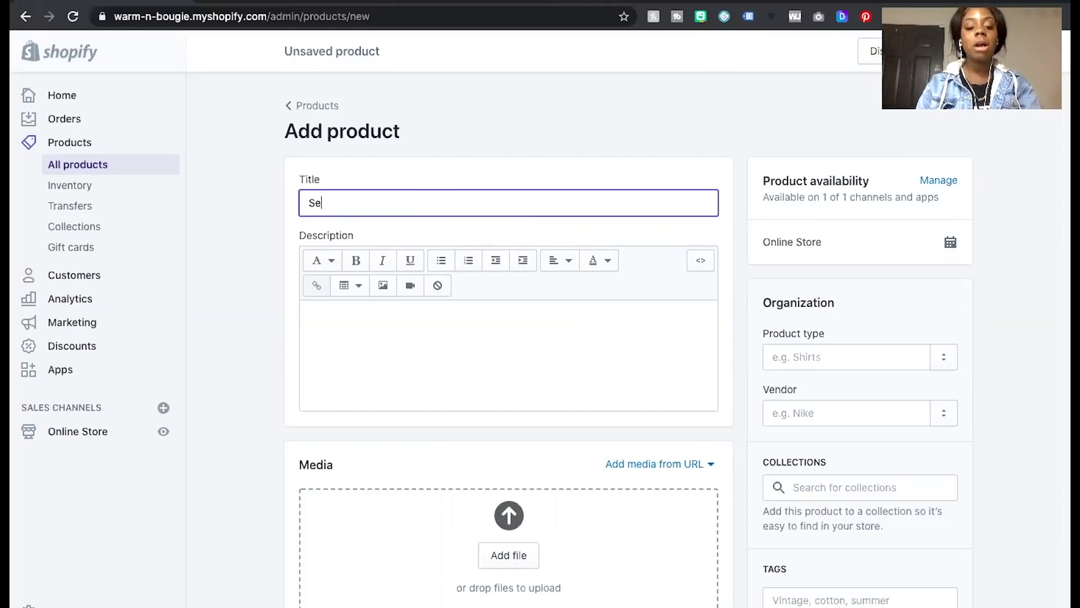
{"action": "type", "text": "xy Maar"}
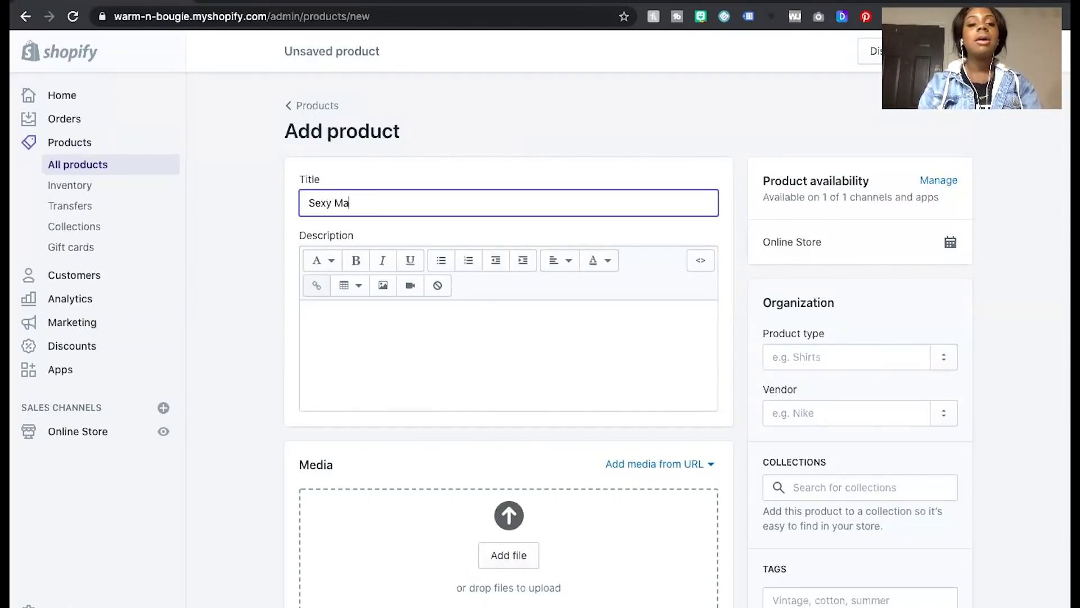
{"action": "type", "text": "P"}
{"action": "key", "text": "BackSpace"}
{"action": "type", "text": "Black P"}
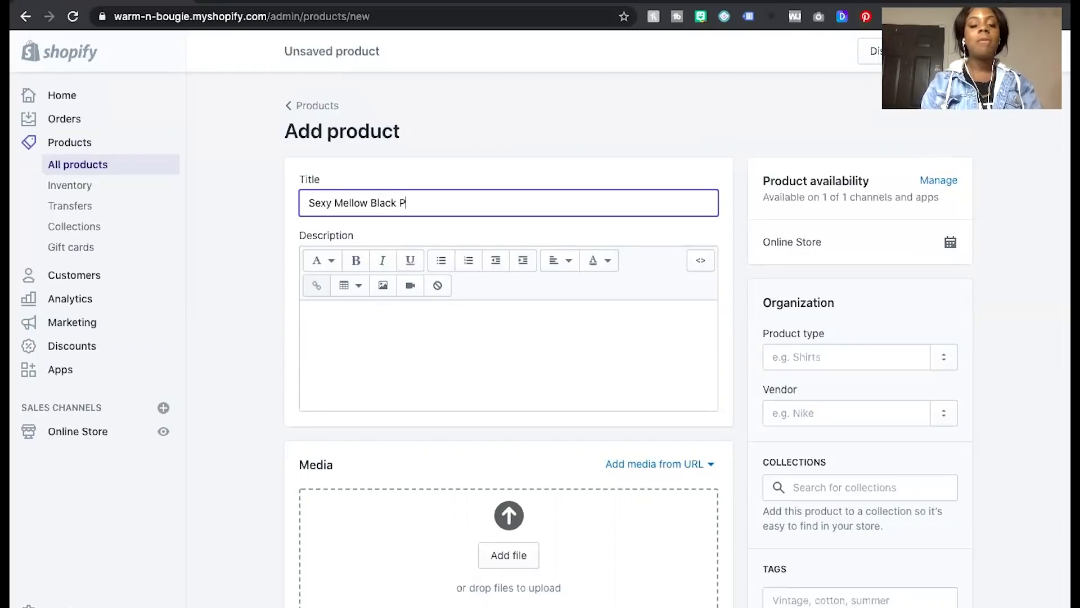
{"action": "type", "text": "uffer JAcket"}
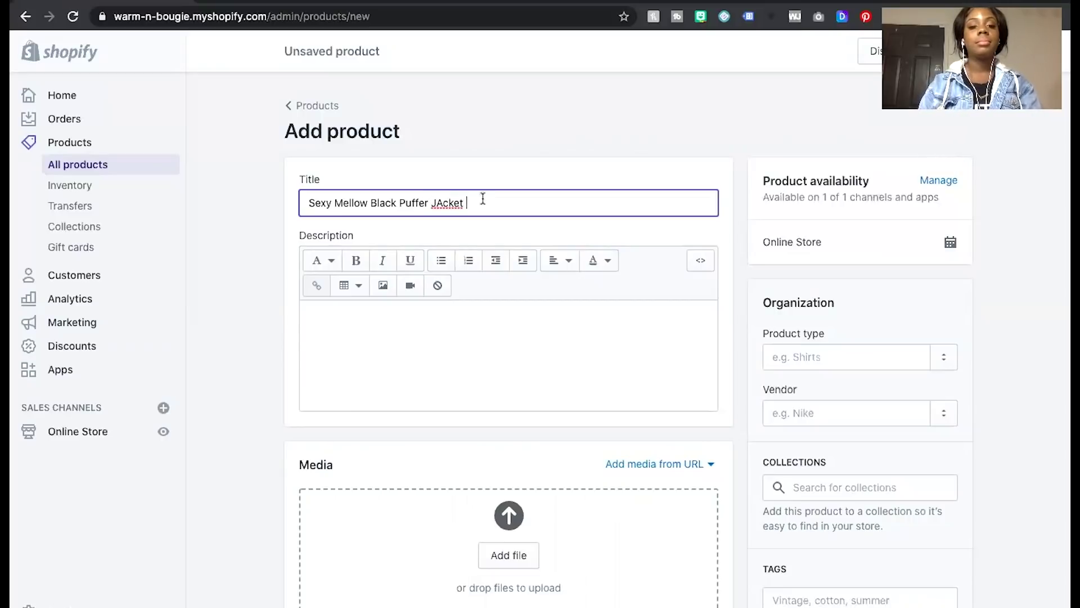
{"action": "left_click", "coordinate": [441, 203]}
{"action": "key", "text": "BackSpace"}
{"action": "type", "text": "a"}
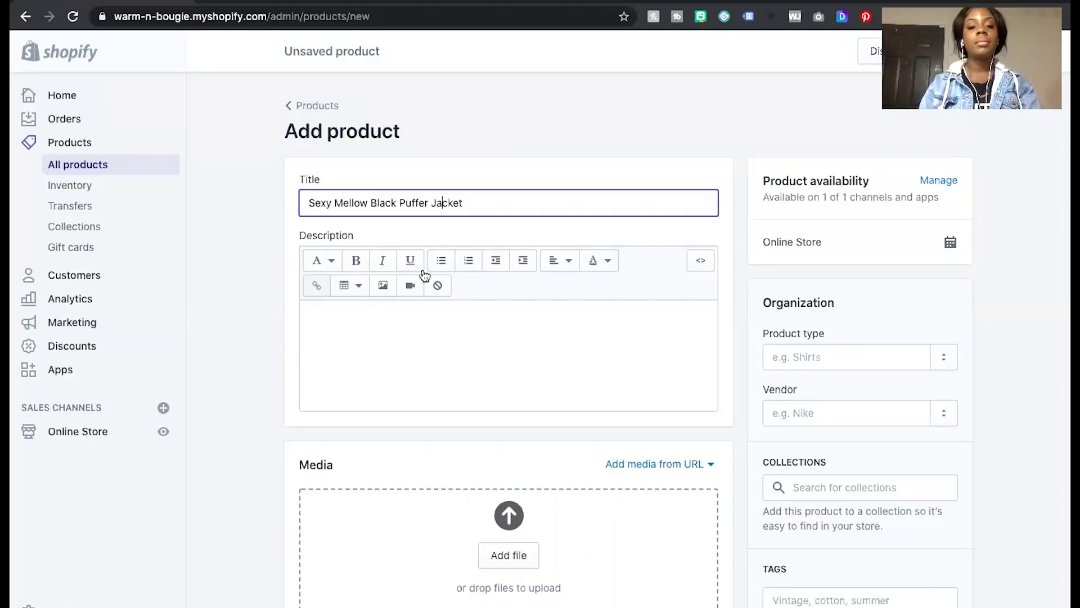
Begin the product description with the lines "Interesting Sentence" and "Breakdown Details".
{"action": "left_click", "coordinate": [417, 326]}
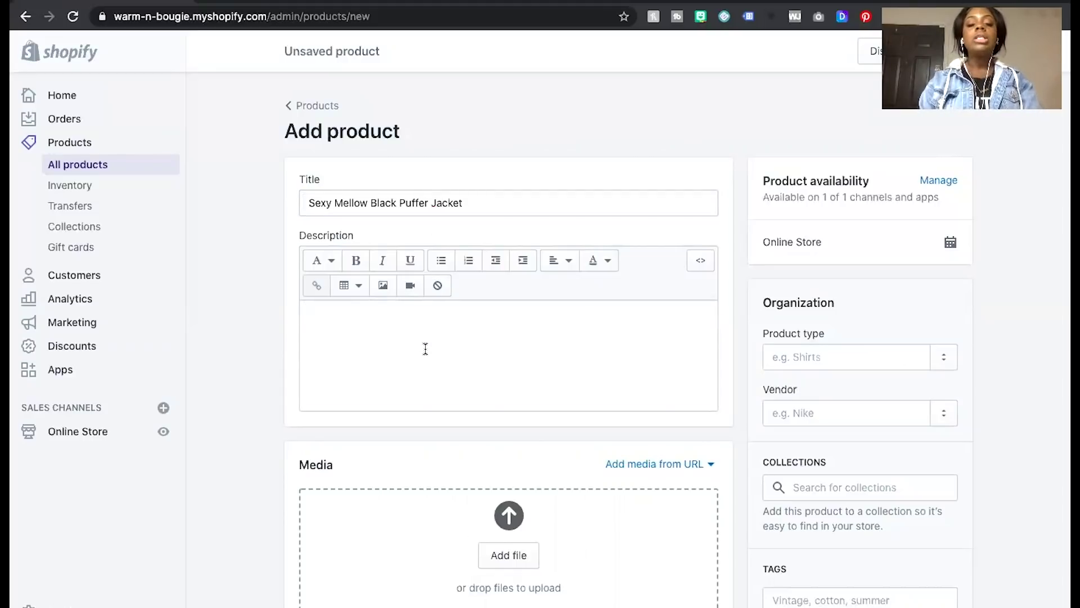
{"action": "type", "text": "Interestu"}
{"action": "key", "text": "BackSpace"}
{"action": "type", "text": "ing Sentence"}
{"action": "key", "text": "Return"}
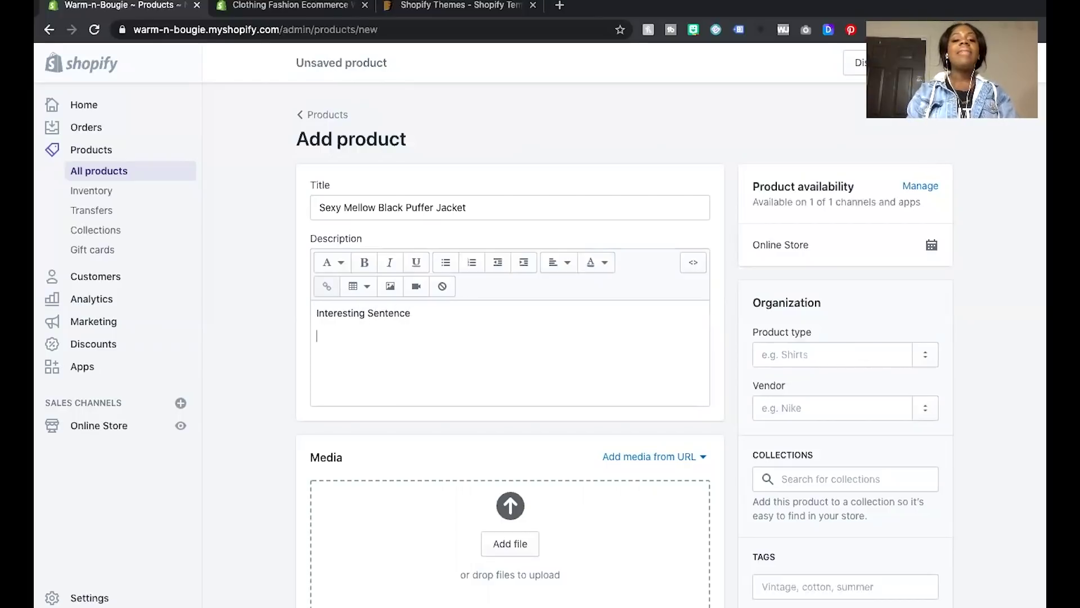
{"action": "type", "text": "Breakd"}
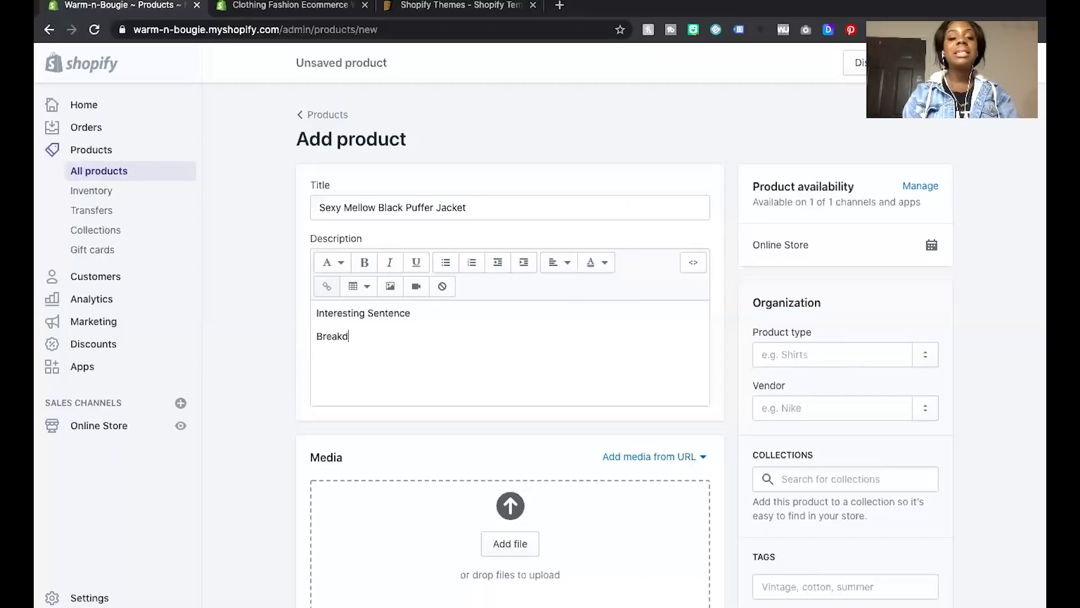
{"action": "type", "text": "own Detai"}
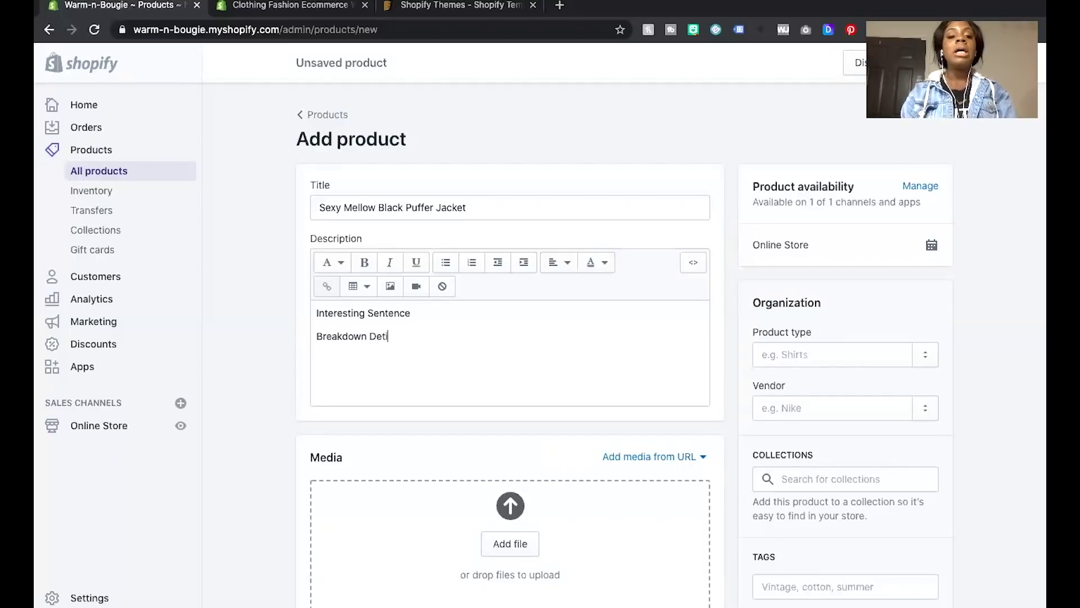
{"action": "type", "text": "ls "}
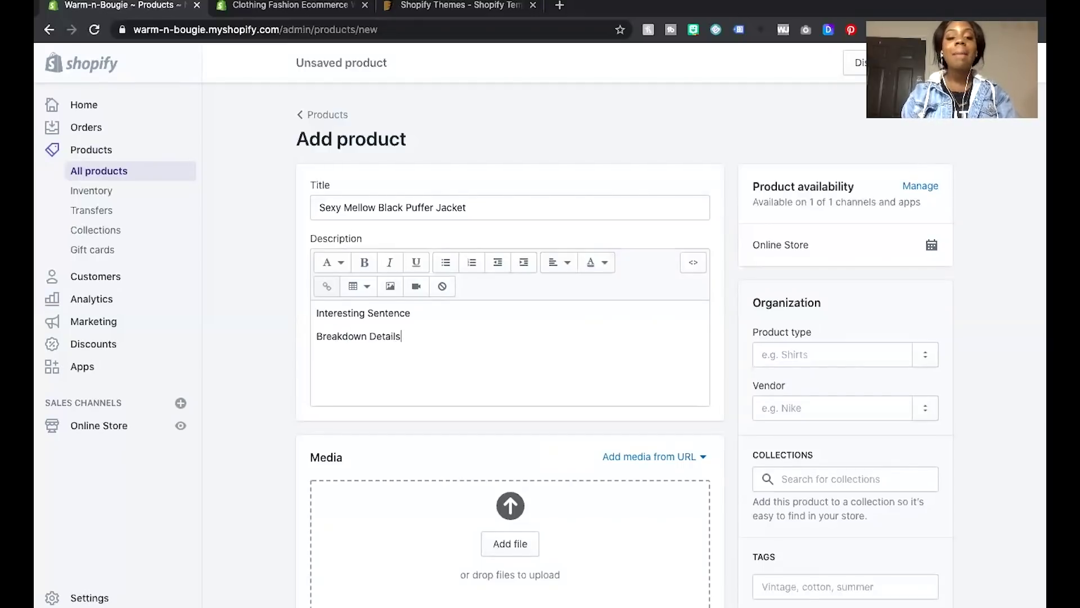
Add the lines "Fabric", "Color", "How to Wear" and "How it Fits" to the product description.
{"action": "type", "text": "Fabri"}
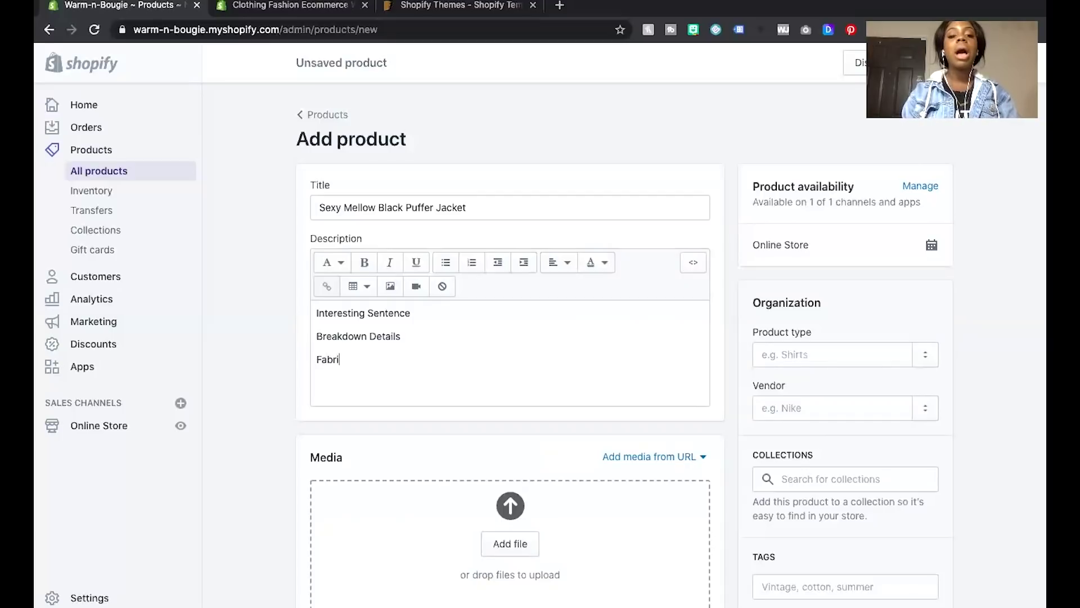
{"action": "type", "text": "c Color"}
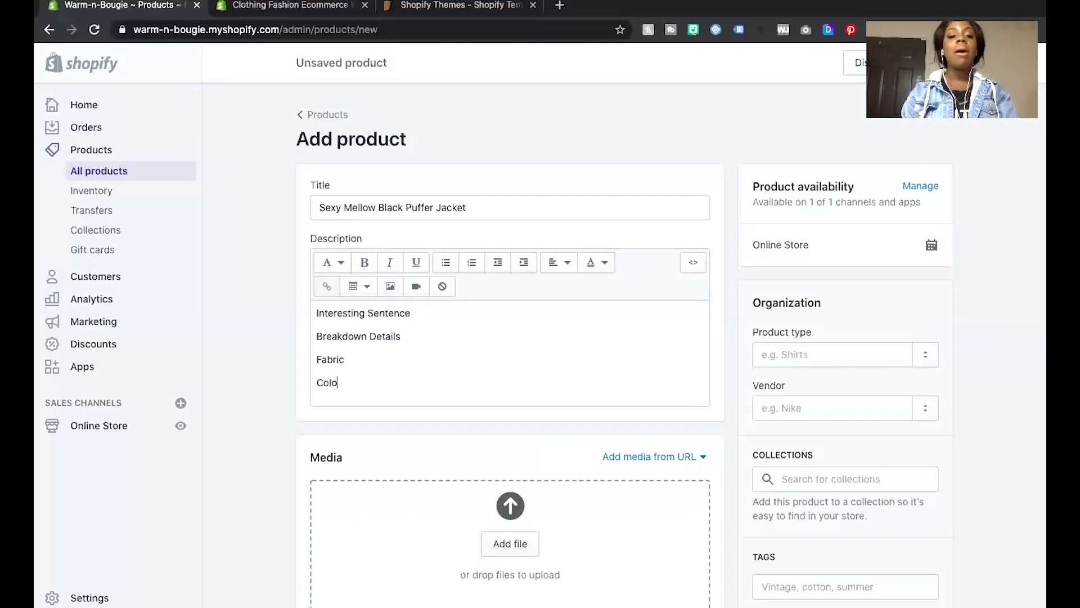
{"action": "key", "text": "Return"}
{"action": "type", "text": "How to"}
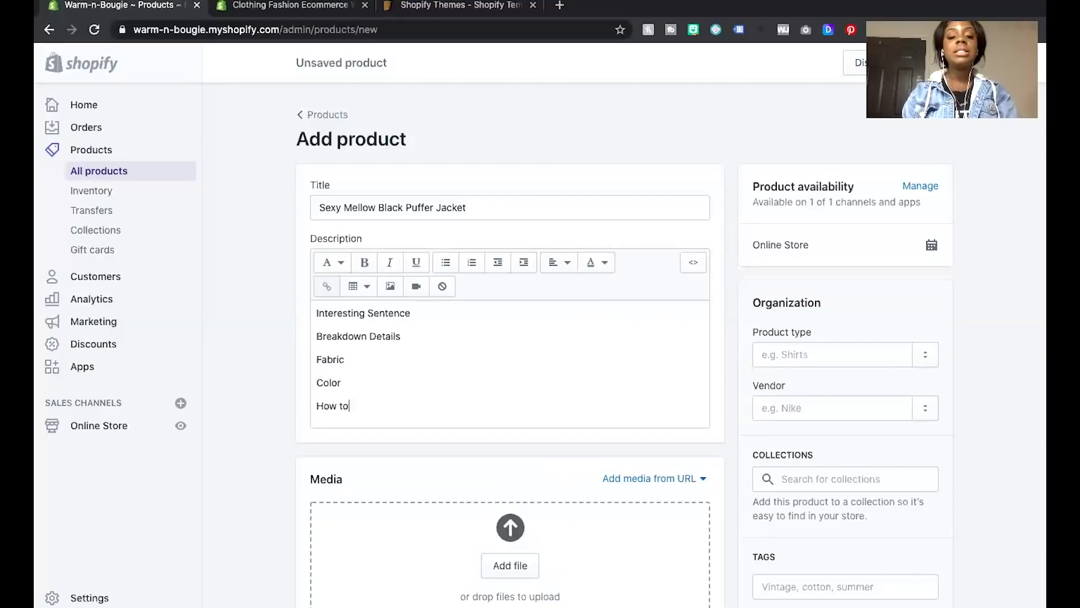
{"action": "type", "text": " Wear"}
{"action": "key", "text": "Return"}
{"action": "type", "text": "How"}
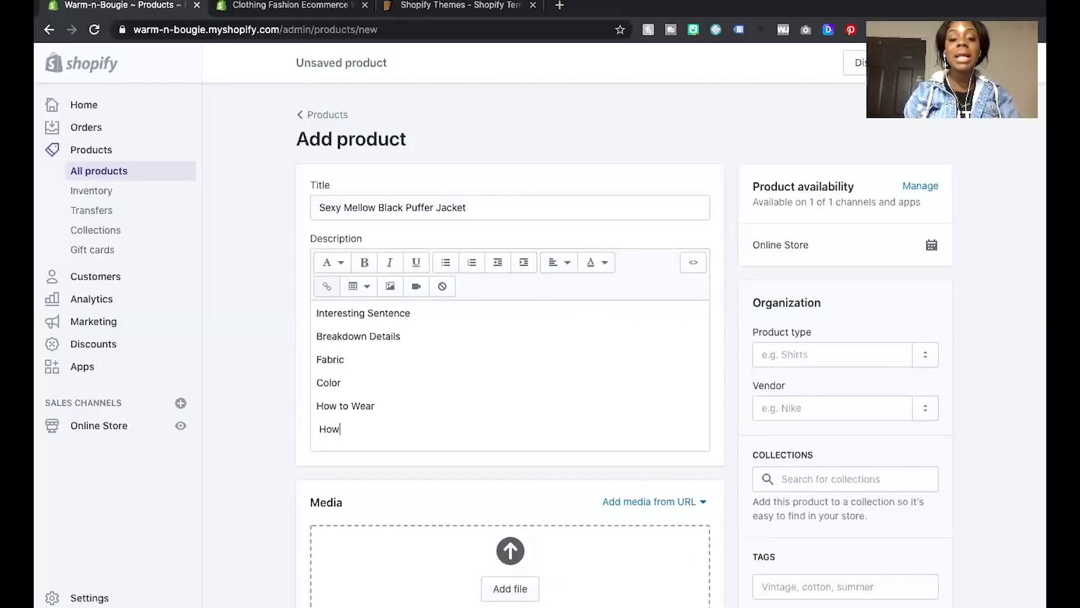
{"action": "type", "text": " it Fits"}
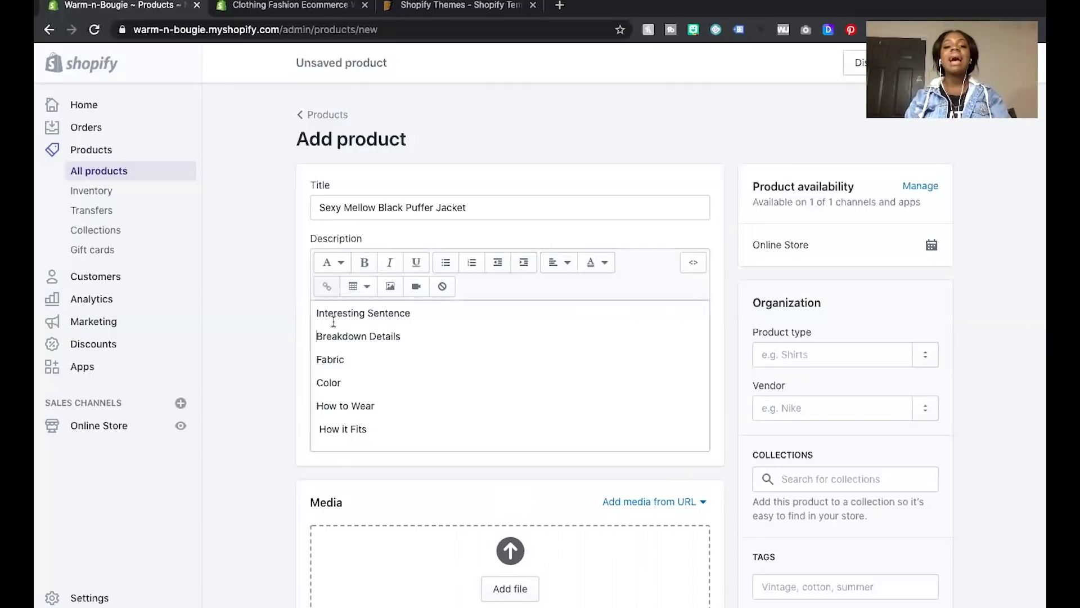
{"action": "left_click_drag", "start_coordinate": [328, 313], "coordinate": [566, 306]}
{"action": "left_click_drag", "start_coordinate": [348, 336], "coordinate": [371, 437]}
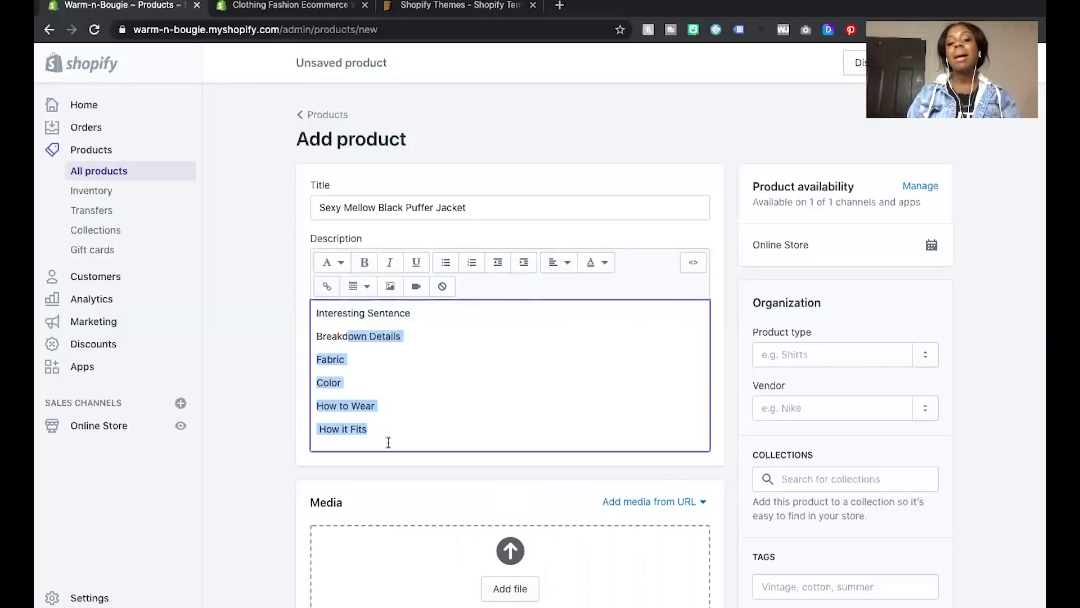
{"action": "left_click", "coordinate": [388, 441]}
Upload the image 2Picture.png from the Downloads folder as the product's media.
{"action": "scroll", "coordinate": [388, 442], "scroll_direction": "down", "scroll_amount": 5}
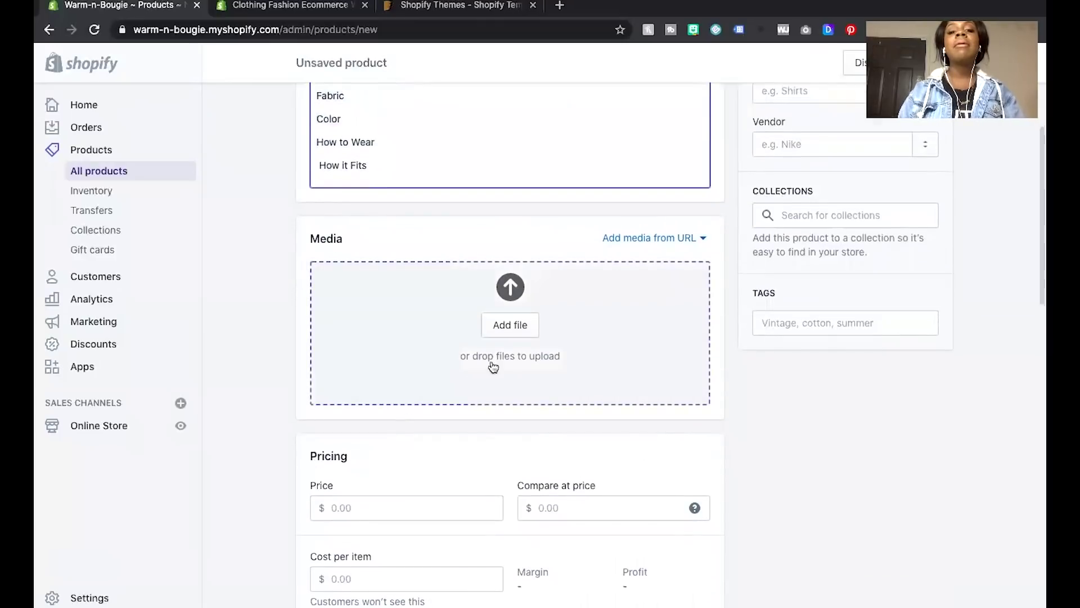
{"action": "left_click", "coordinate": [496, 328]}
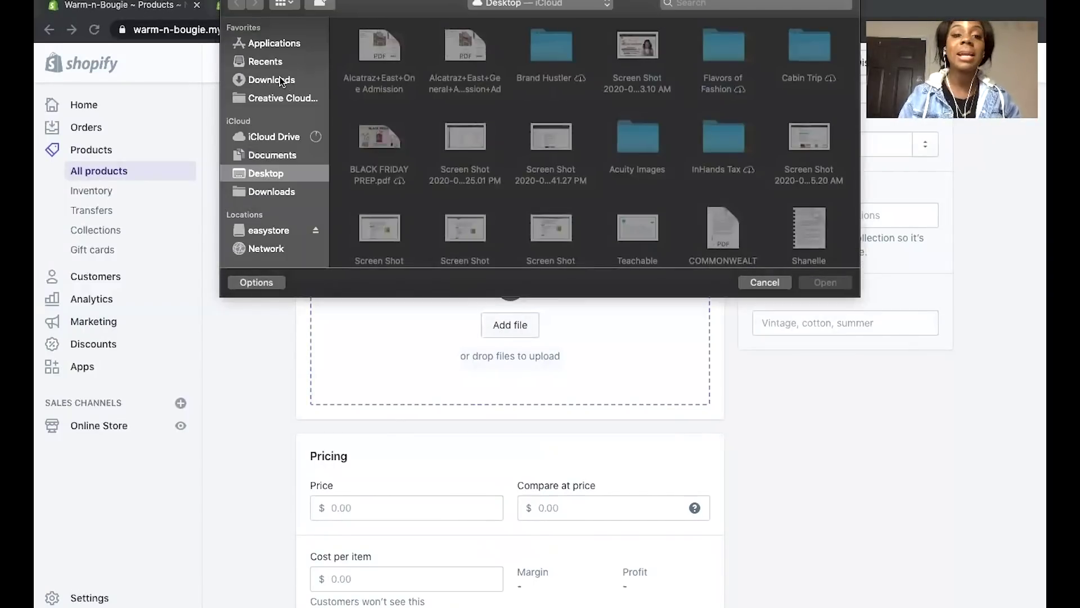
{"action": "left_click", "coordinate": [279, 79]}
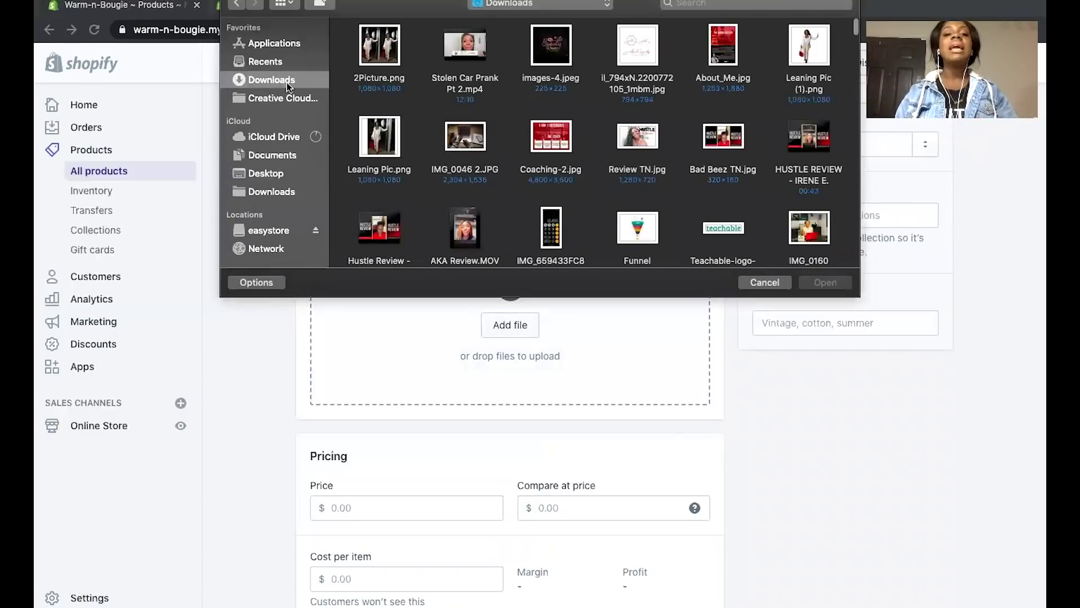
{"action": "left_click", "coordinate": [376, 56]}
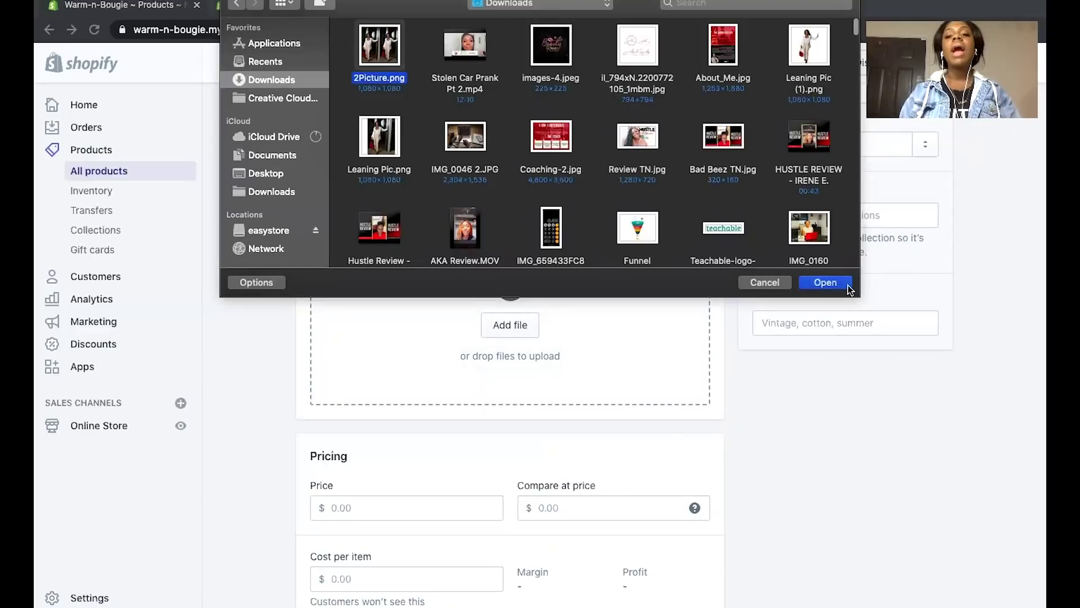
{"action": "left_click", "coordinate": [850, 287]}
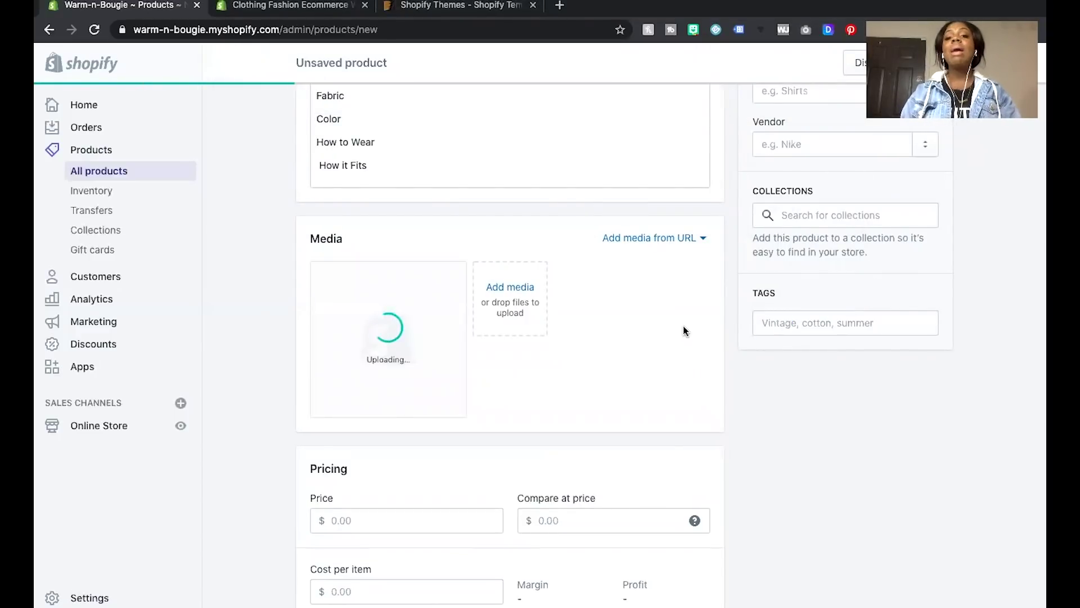
Set the product's price to $57.00.
{"action": "scroll", "coordinate": [683, 325], "scroll_direction": "down", "scroll_amount": 1}
{"action": "scroll", "coordinate": [683, 327], "scroll_direction": "down", "scroll_amount": 2}
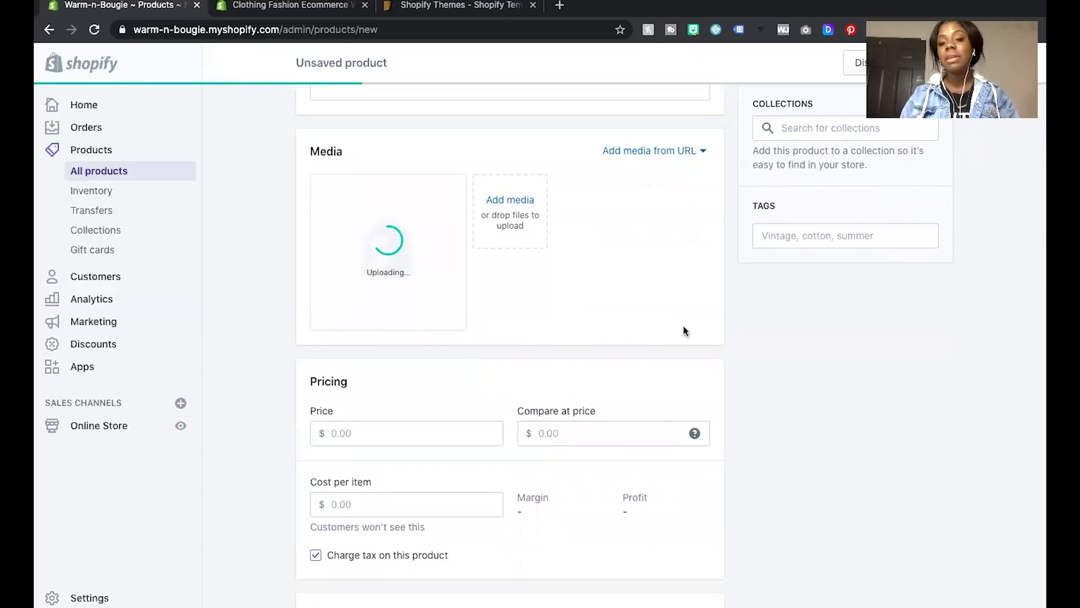
{"action": "scroll", "coordinate": [683, 330], "scroll_direction": "down", "scroll_amount": 2}
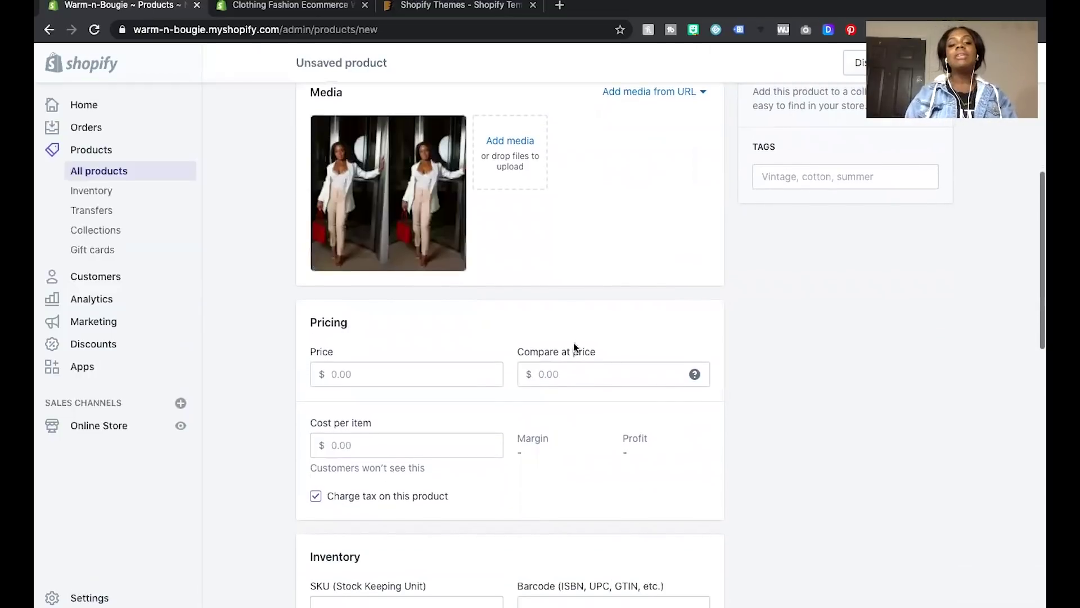
{"action": "left_click", "coordinate": [408, 385]}
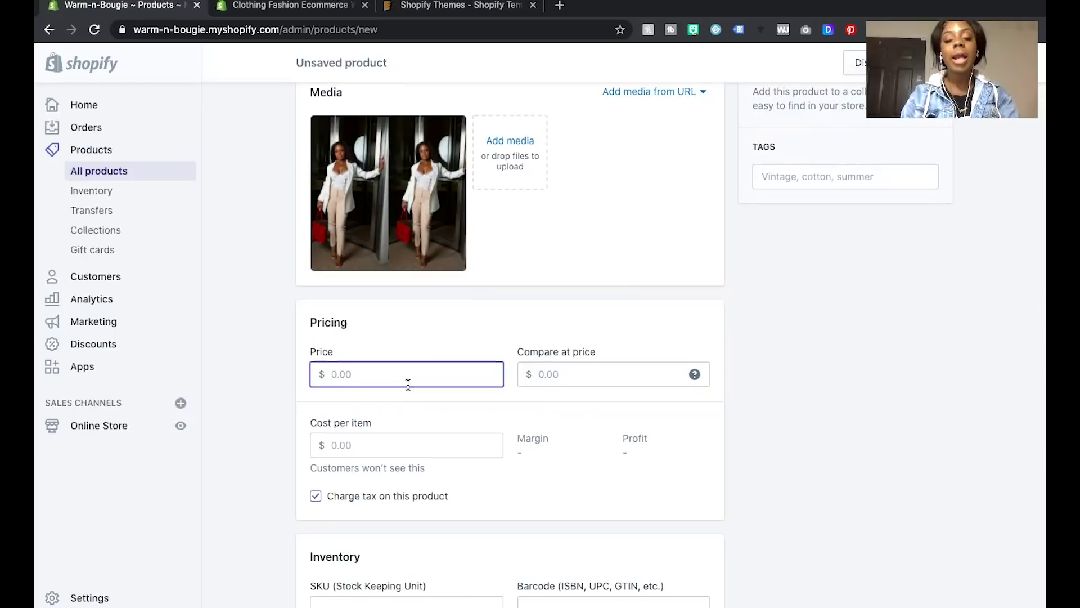
{"action": "type", "text": "57.00"}
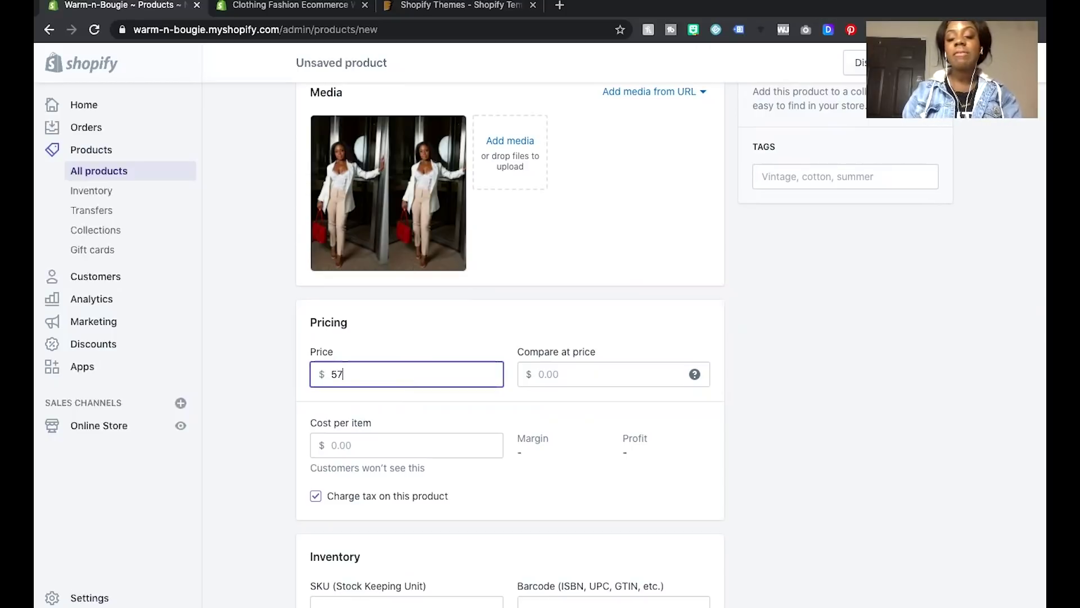
Set the cost per item to $19.00 and check the resulting margin and profit.
{"action": "left_click", "coordinate": [460, 435]}
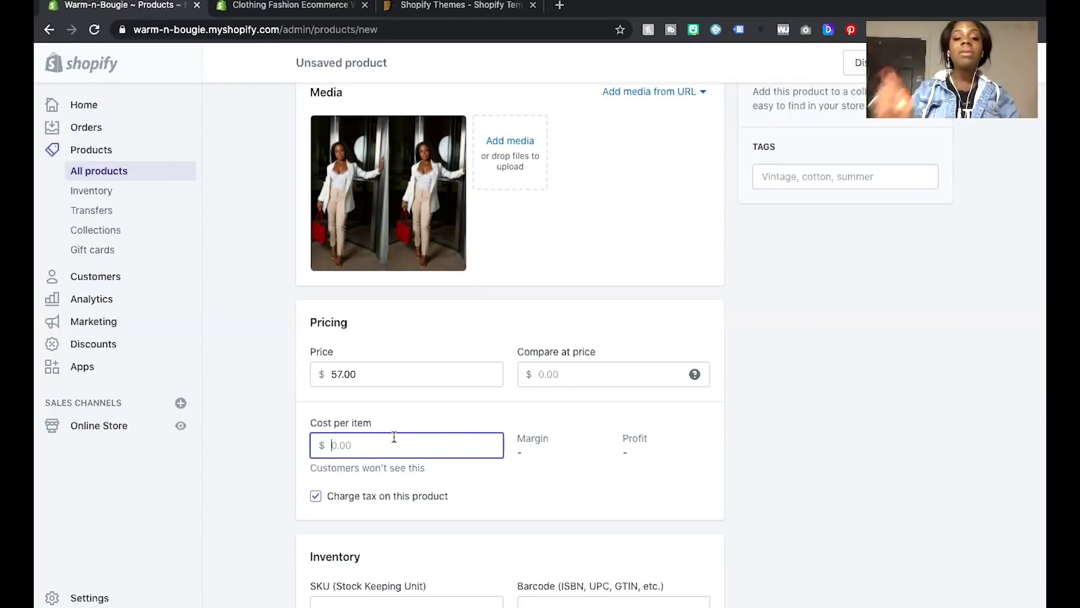
{"action": "type", "text": "19"}
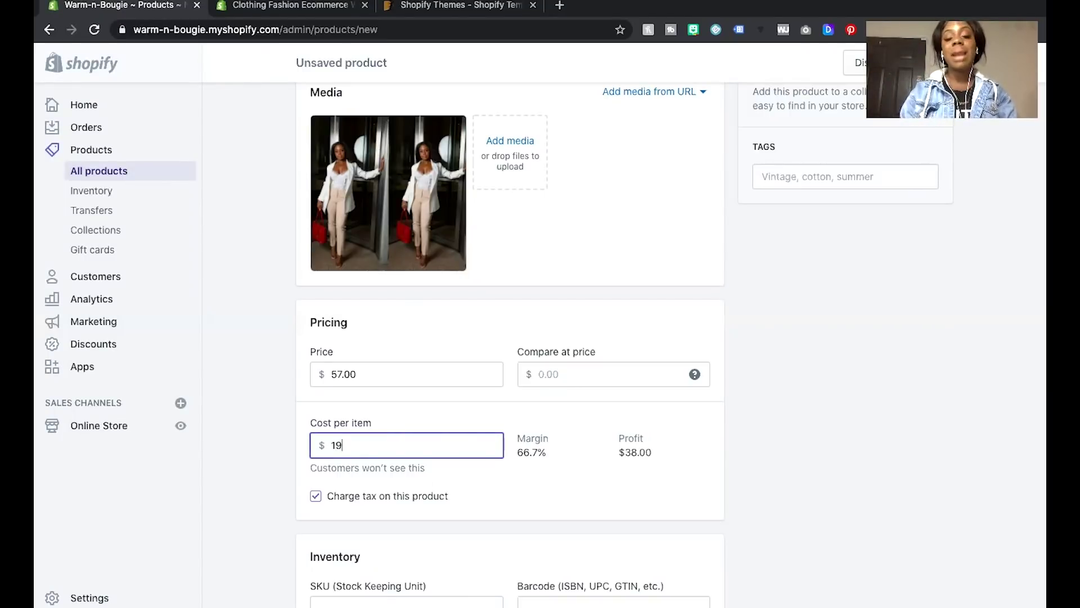
{"action": "type", "text": ".00"}
{"action": "left_click", "coordinate": [715, 435]}
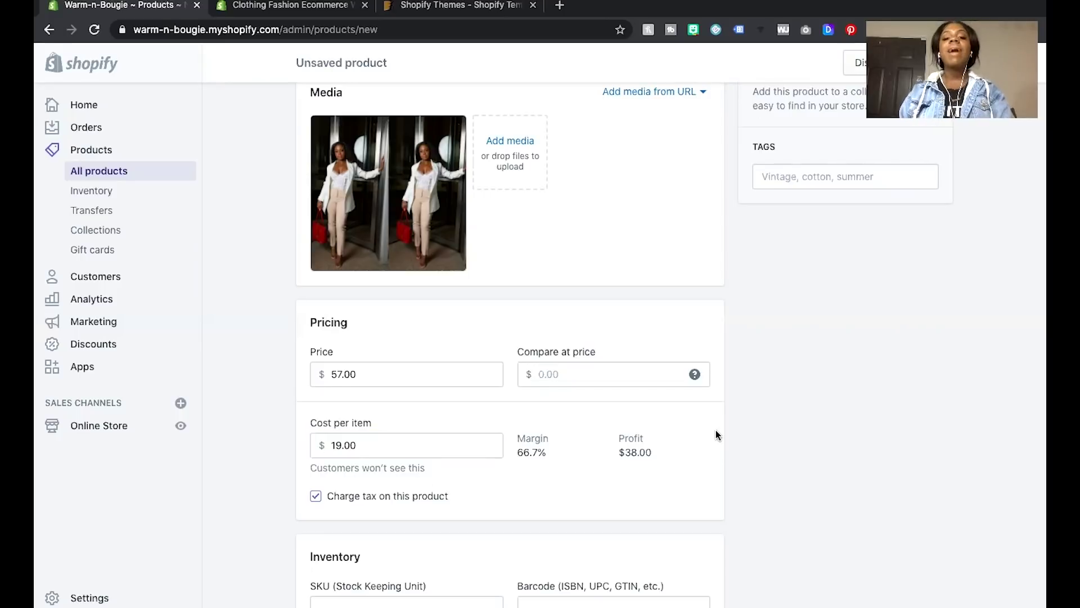
{"action": "left_click_drag", "start_coordinate": [646, 453], "coordinate": [532, 452]}
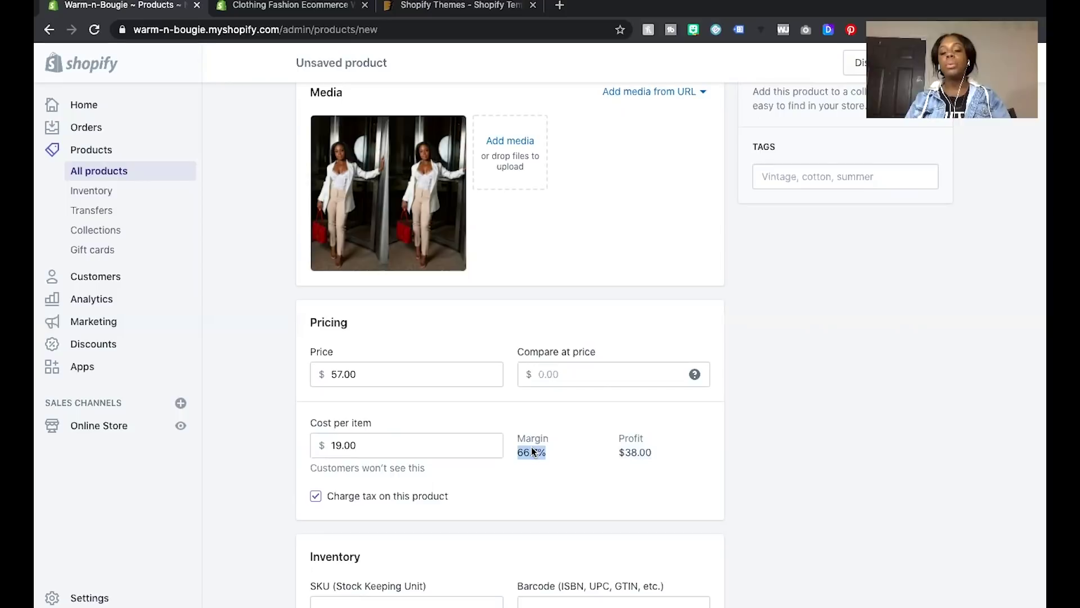
Set the product's compare at price to $90.00.
{"action": "left_click", "coordinate": [547, 372]}
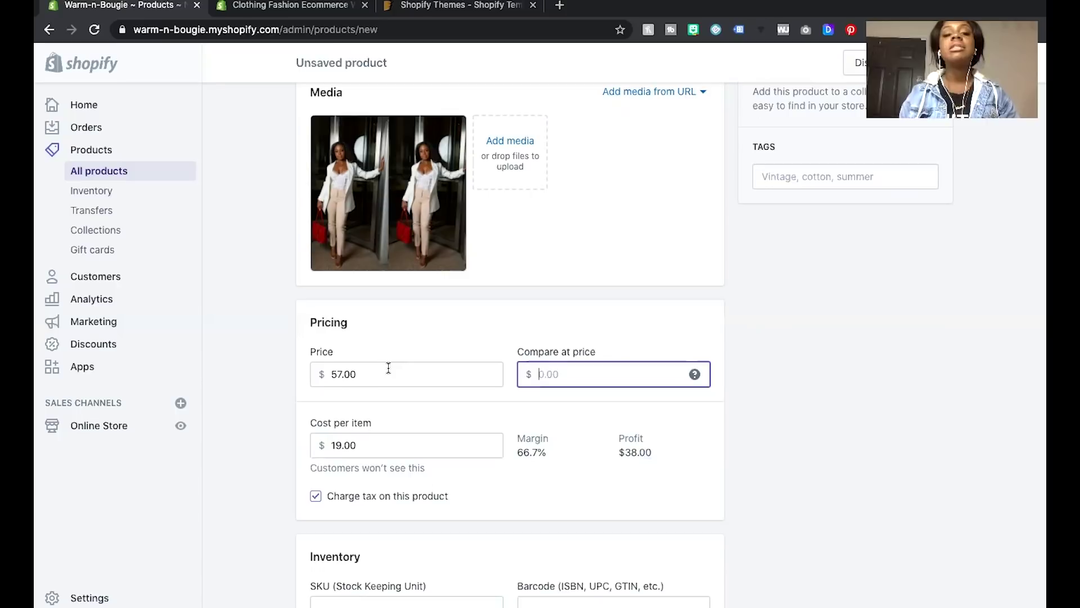
{"action": "left_click", "coordinate": [391, 371]}
{"action": "left_click", "coordinate": [564, 376]}
{"action": "type", "text": "90.00"}
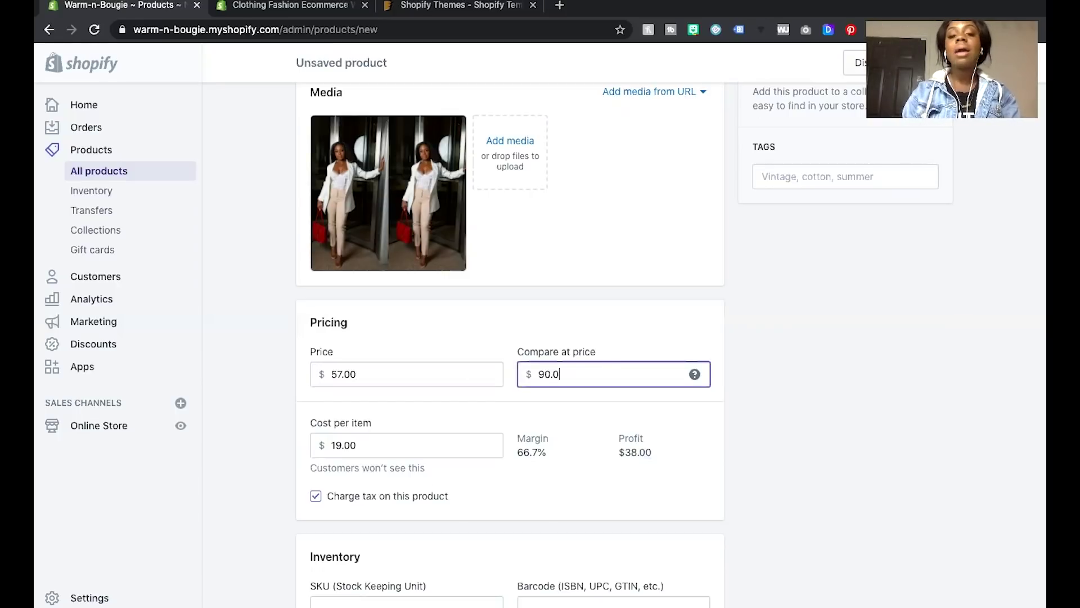
{"action": "left_click", "coordinate": [873, 428]}
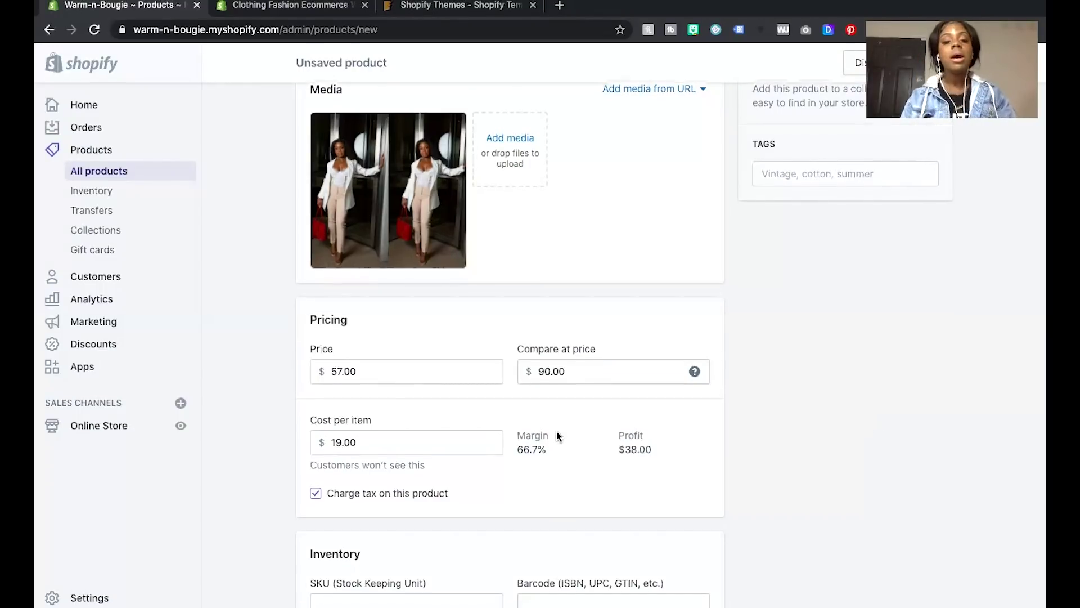
Review the product's tax setting and the SKU and barcode fields in the inventory section.
{"action": "scroll", "coordinate": [554, 434], "scroll_direction": "down", "scroll_amount": 3}
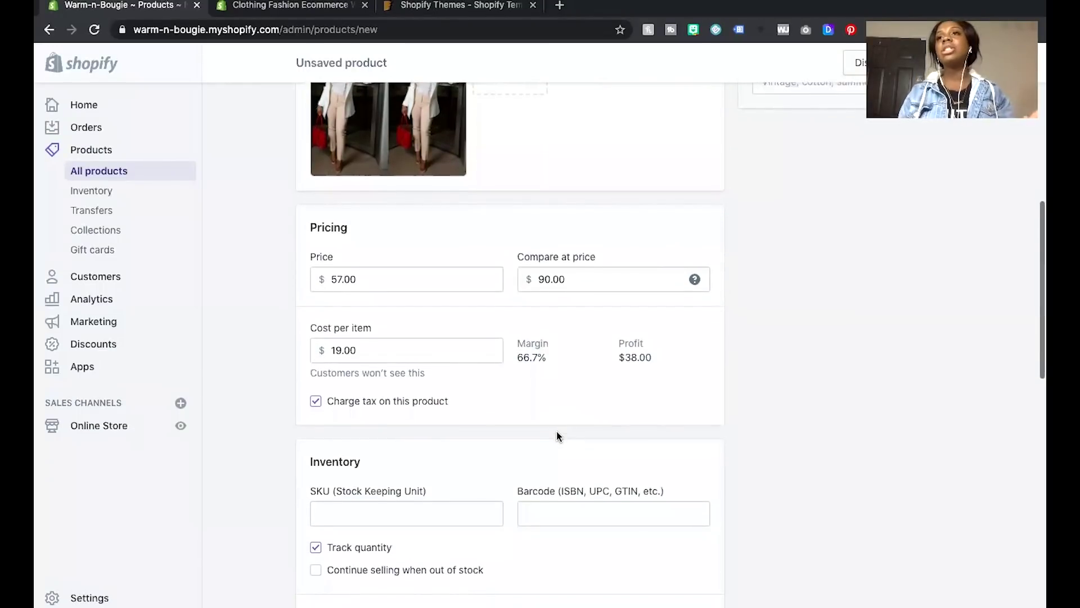
{"action": "scroll", "coordinate": [557, 434], "scroll_direction": "down", "scroll_amount": 2}
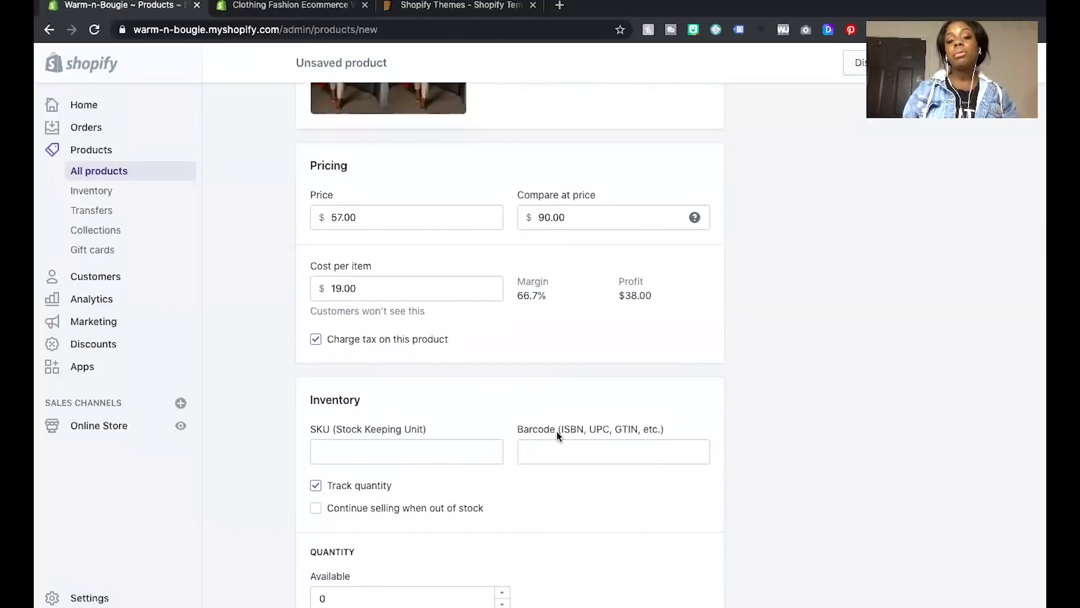
{"action": "scroll", "coordinate": [556, 431], "scroll_direction": "down", "scroll_amount": 1}
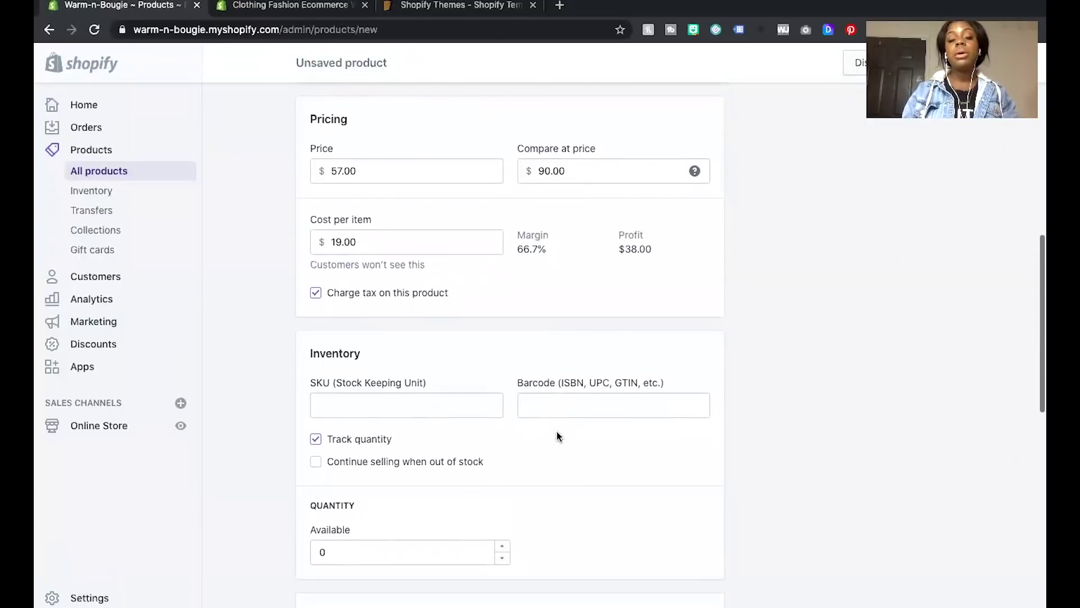
{"action": "left_click", "coordinate": [318, 293]}
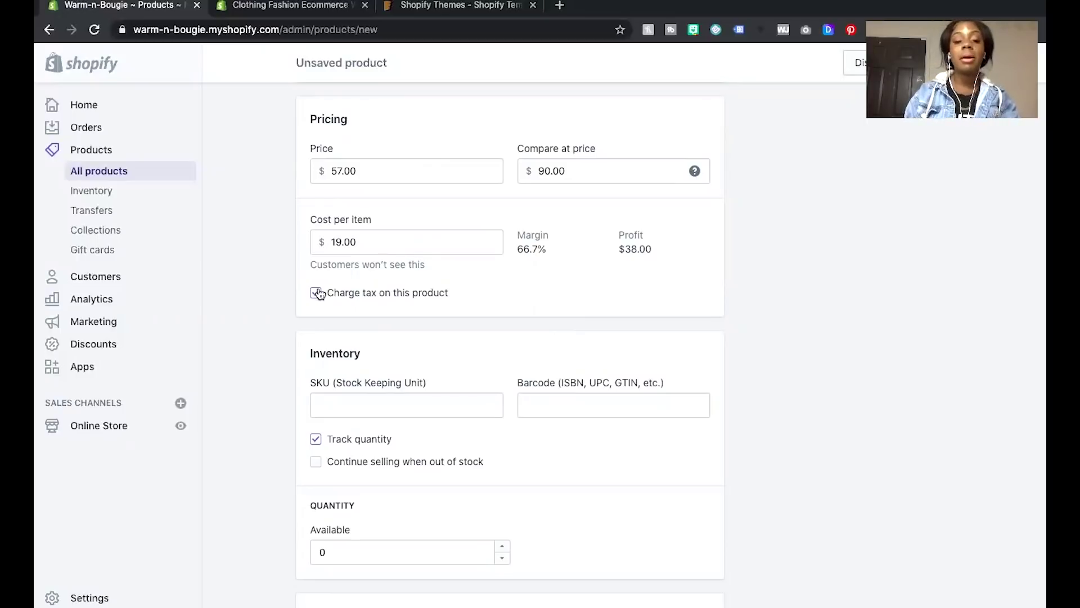
{"action": "scroll", "coordinate": [351, 355], "scroll_direction": "down", "scroll_amount": 3}
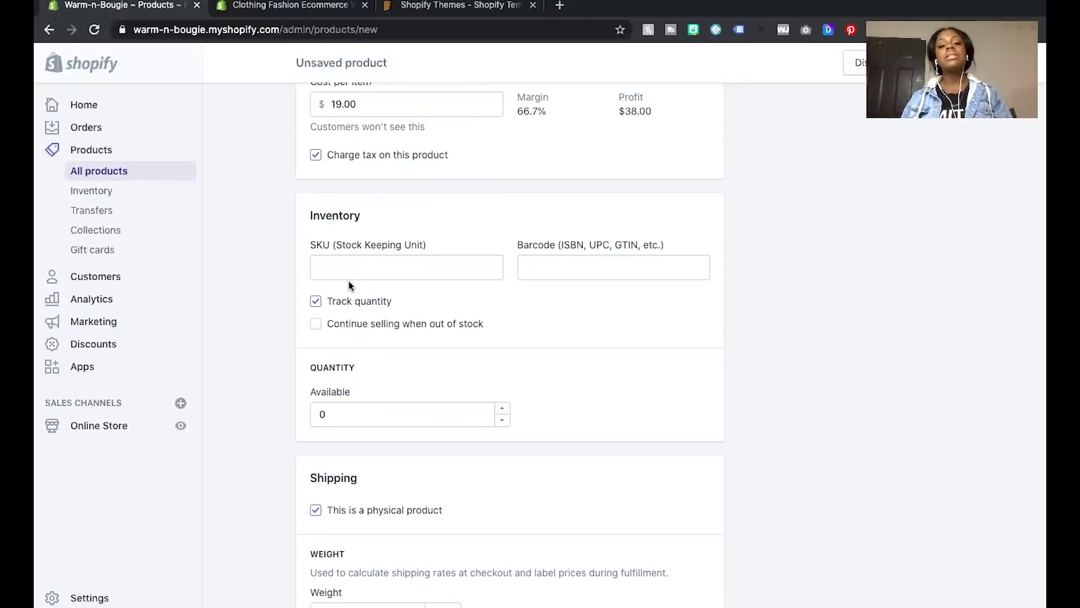
{"action": "left_click", "coordinate": [360, 275]}
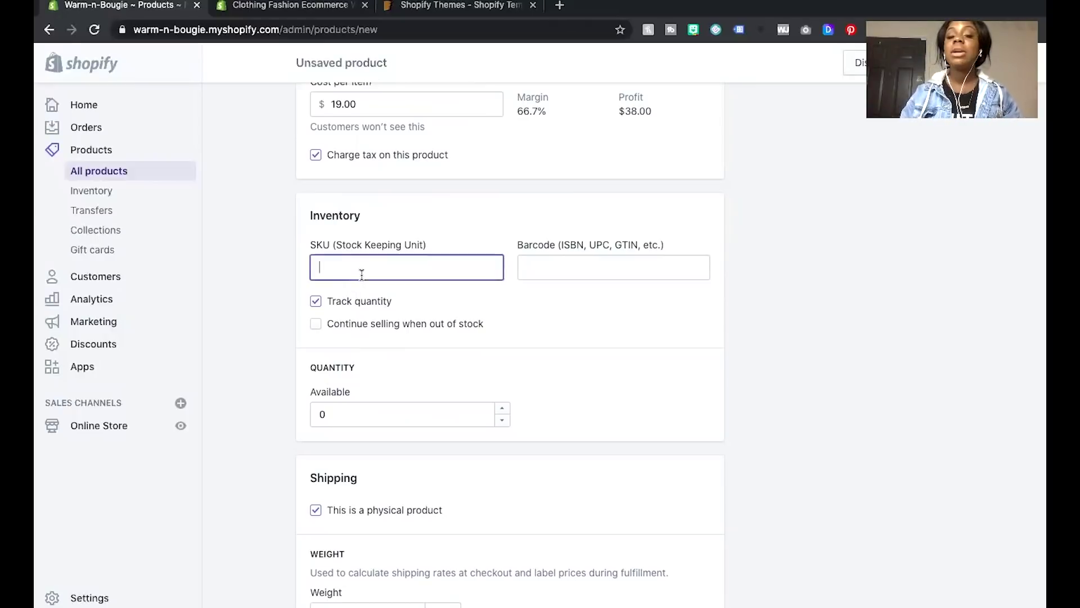
{"action": "left_click", "coordinate": [613, 264]}
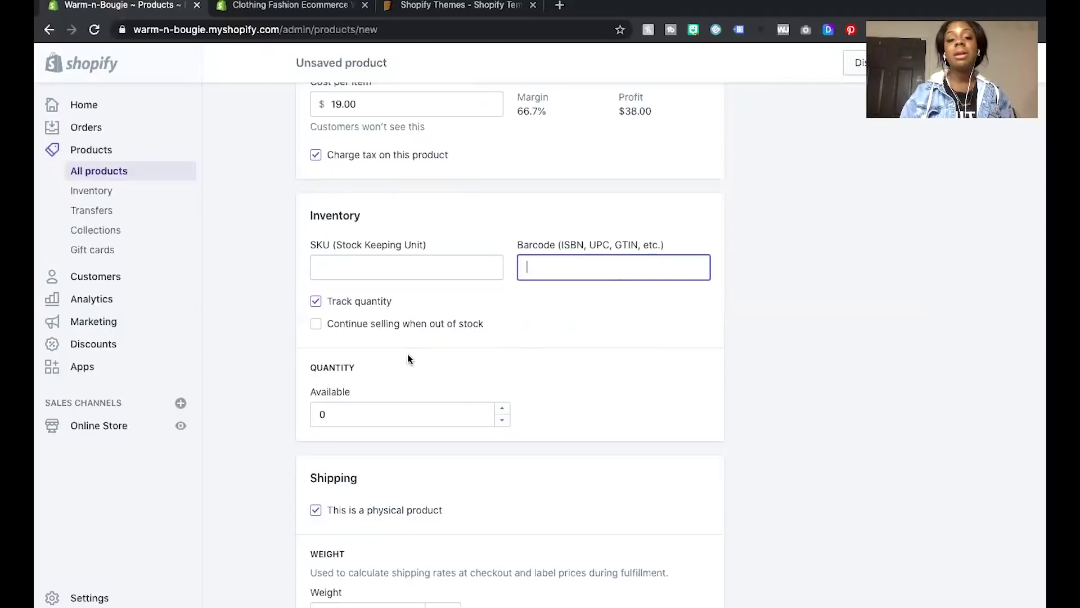
Leave continued selling when out of stock disabled and set the available quantity to 10.
{"action": "scroll", "coordinate": [407, 355], "scroll_direction": "down", "scroll_amount": 3}
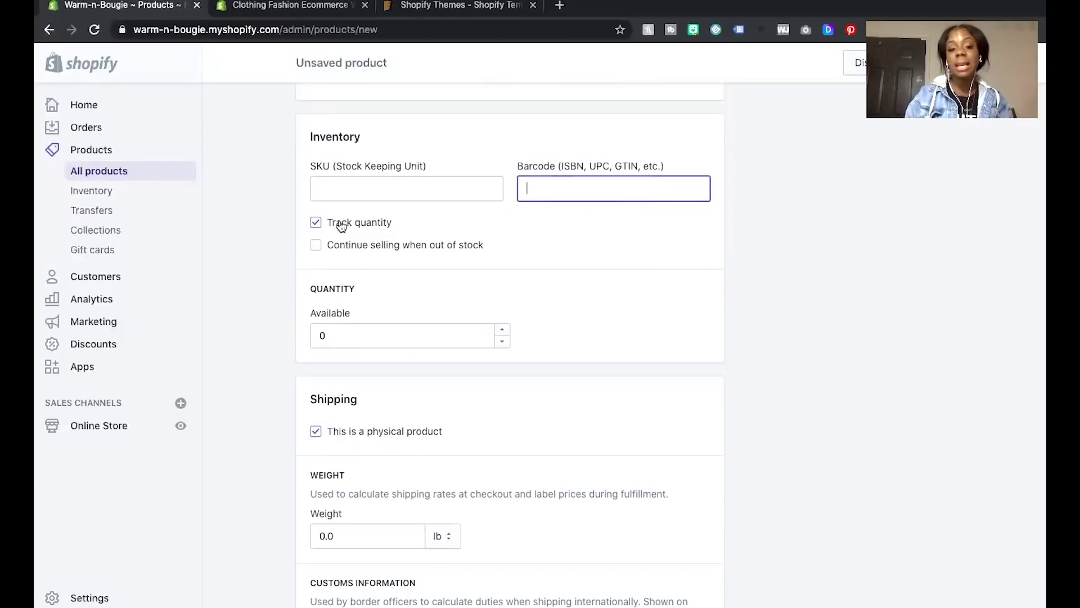
{"action": "left_click", "coordinate": [317, 246]}
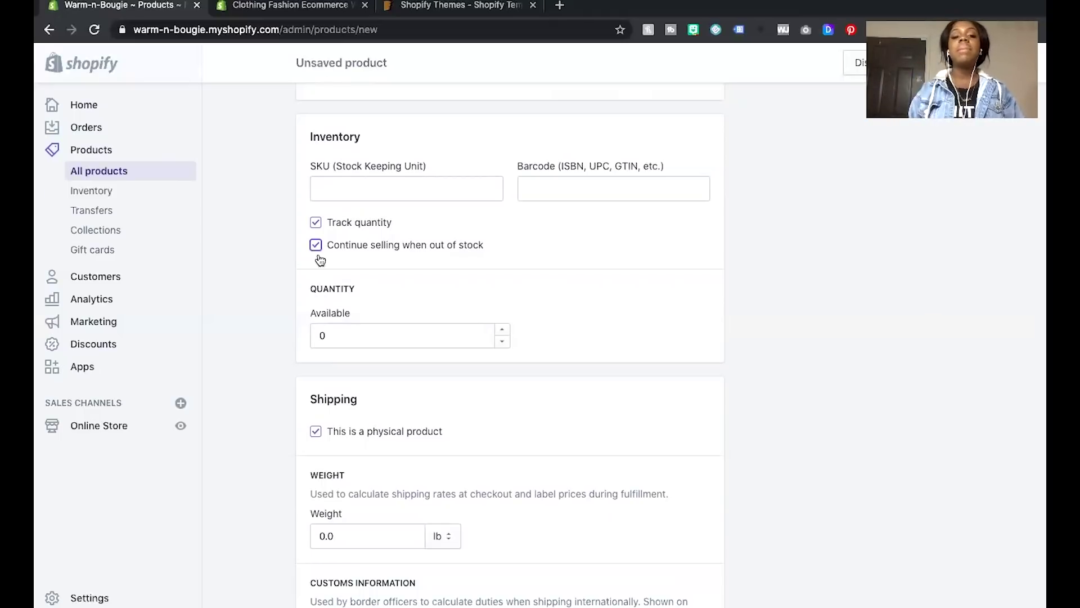
{"action": "left_click", "coordinate": [315, 245]}
{"action": "left_click", "coordinate": [370, 335]}
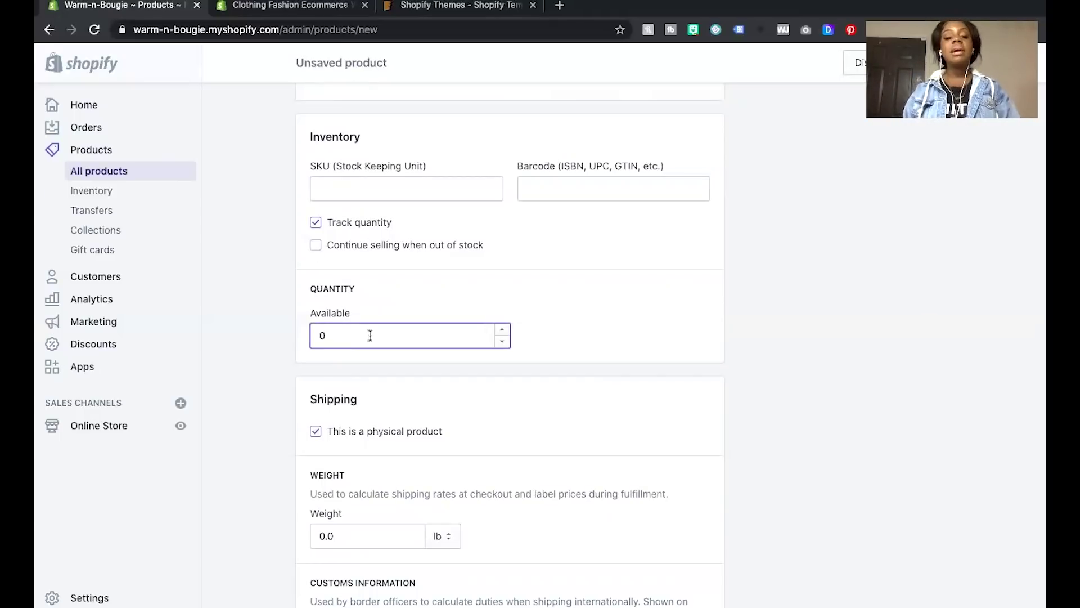
{"action": "type", "text": "1"}
{"action": "key", "text": "BackSpace"}
{"action": "type", "text": "10"}
{"action": "left_click", "coordinate": [619, 281]}
Review the shipping weight and set the customs country/region of origin to United States.
{"action": "scroll", "coordinate": [632, 288], "scroll_direction": "down", "scroll_amount": 2}
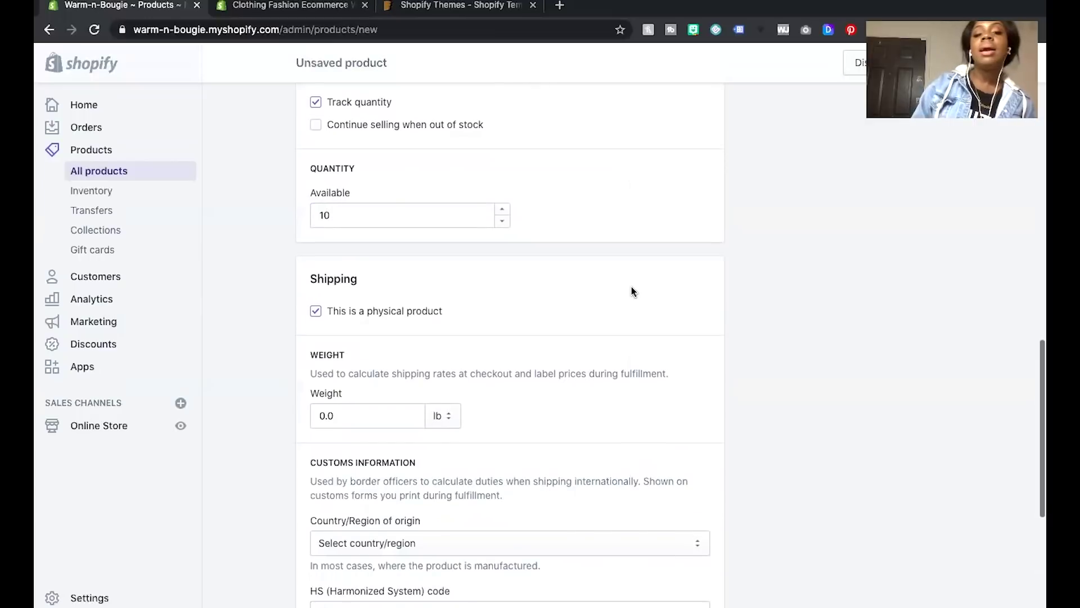
{"action": "scroll", "coordinate": [345, 253], "scroll_direction": "down", "scroll_amount": 3}
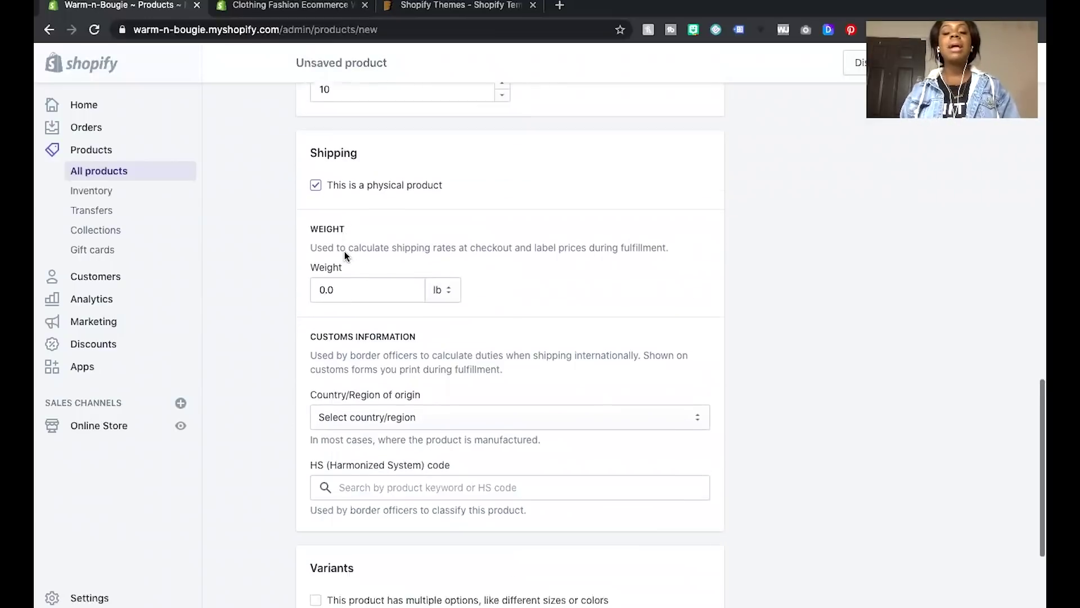
{"action": "left_click", "coordinate": [340, 270]}
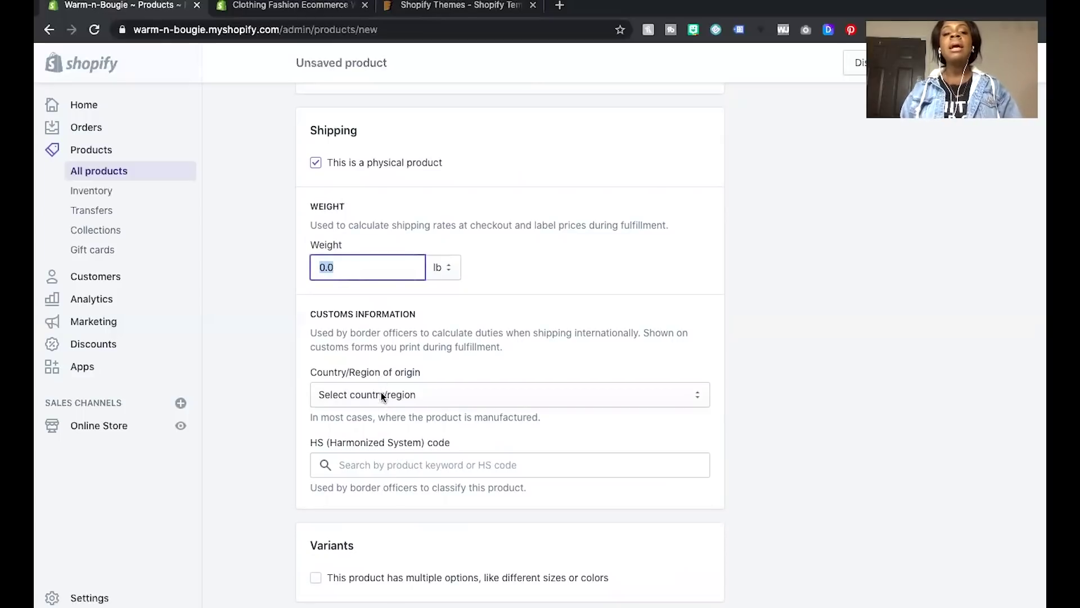
{"action": "scroll", "coordinate": [383, 397], "scroll_direction": "down", "scroll_amount": 3}
{"action": "left_click", "coordinate": [385, 304]}
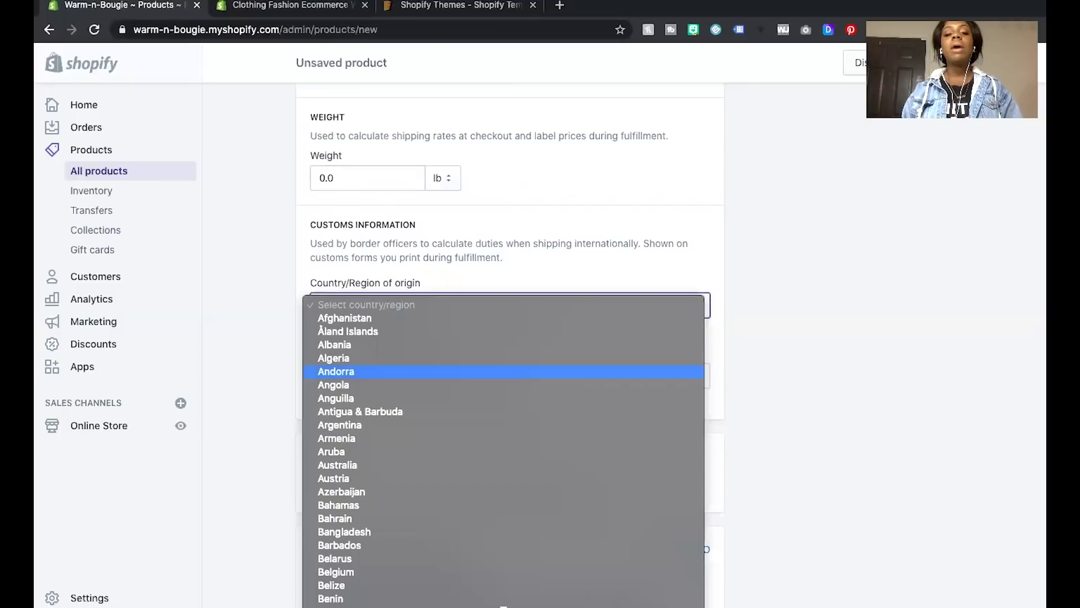
{"action": "scroll", "coordinate": [397, 548], "scroll_direction": "down", "scroll_amount": 5}
{"action": "scroll", "coordinate": [397, 548], "scroll_direction": "down", "scroll_amount": 15}
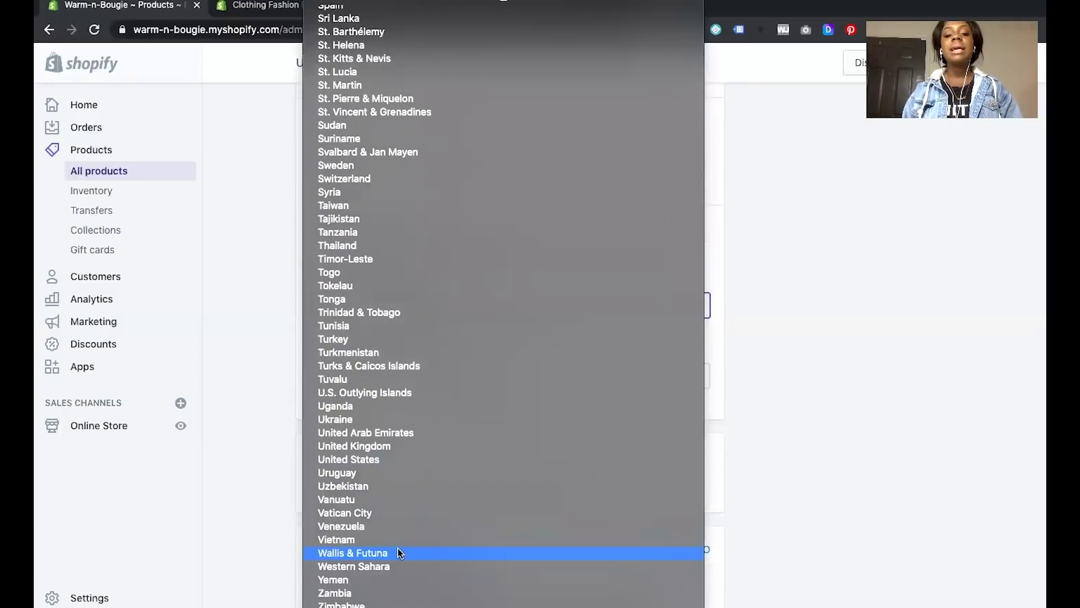
{"action": "left_click", "coordinate": [390, 461]}
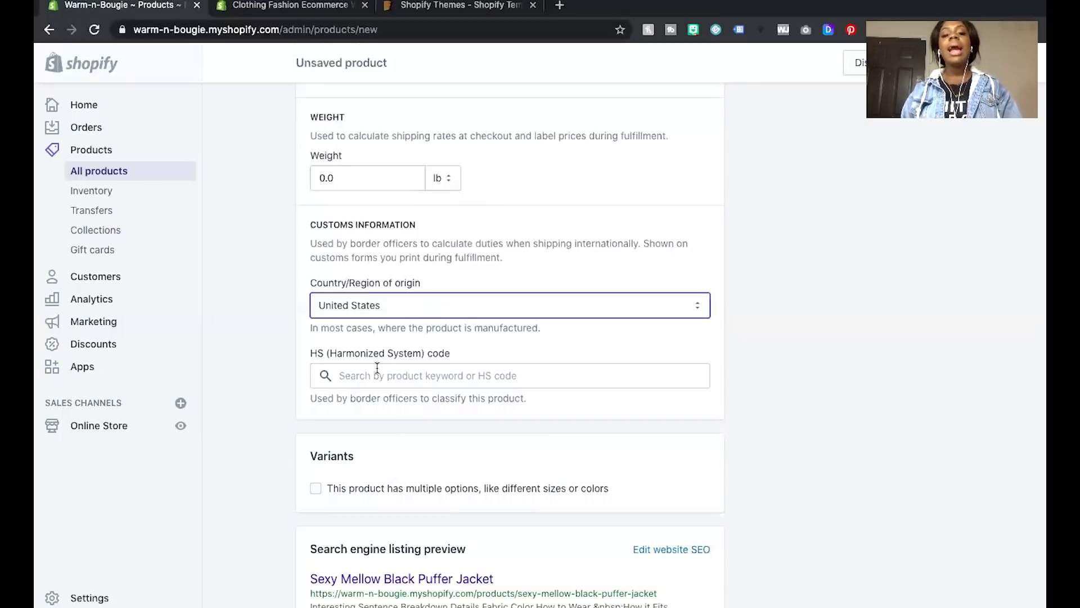
Look over the HS code field and enable multiple options for the product's variants.
{"action": "scroll", "coordinate": [387, 376], "scroll_direction": "down", "scroll_amount": 3}
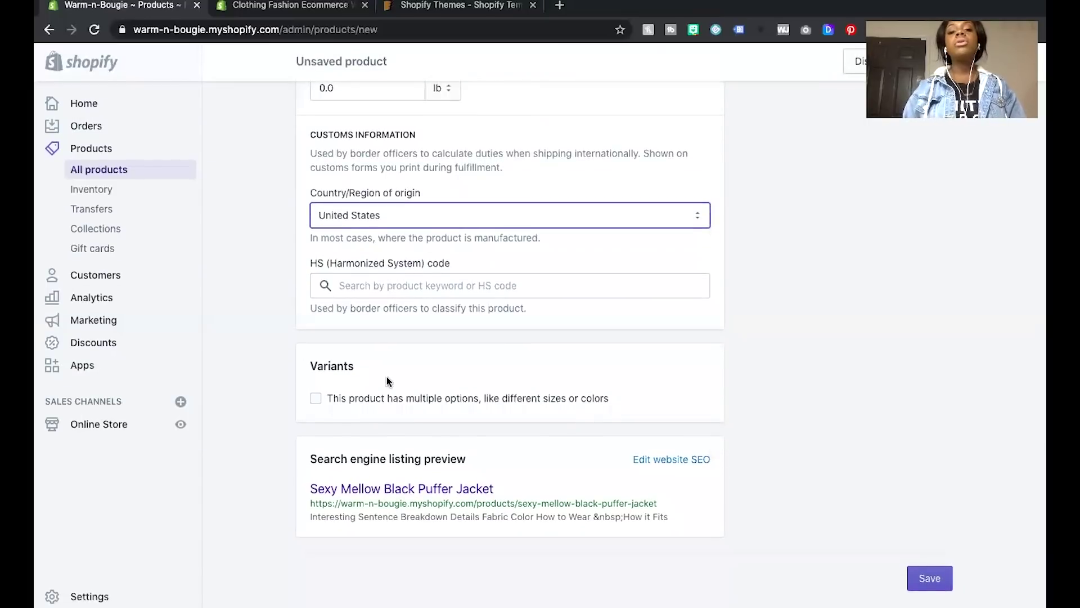
{"action": "left_click", "coordinate": [392, 288]}
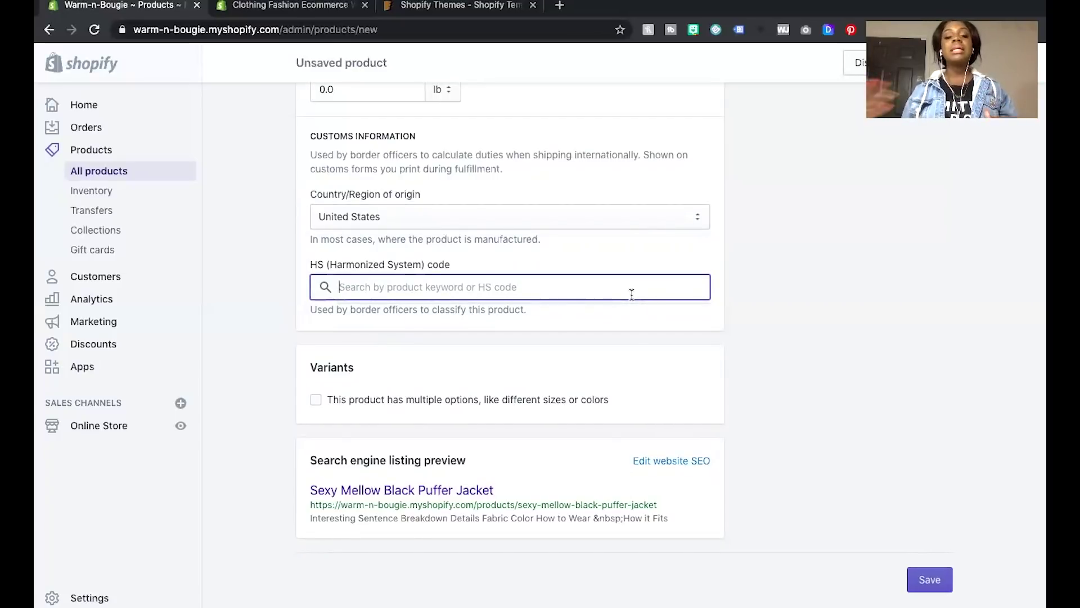
{"action": "left_click", "coordinate": [324, 404]}
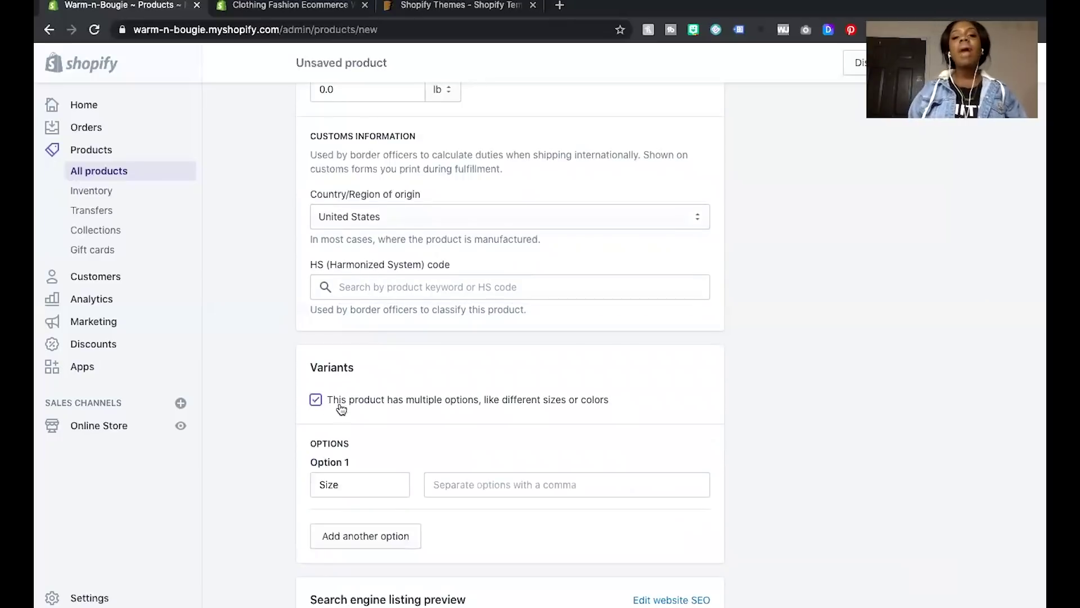
Set the first variant option to Color with the values Black and Red.
{"action": "left_click", "coordinate": [350, 486]}
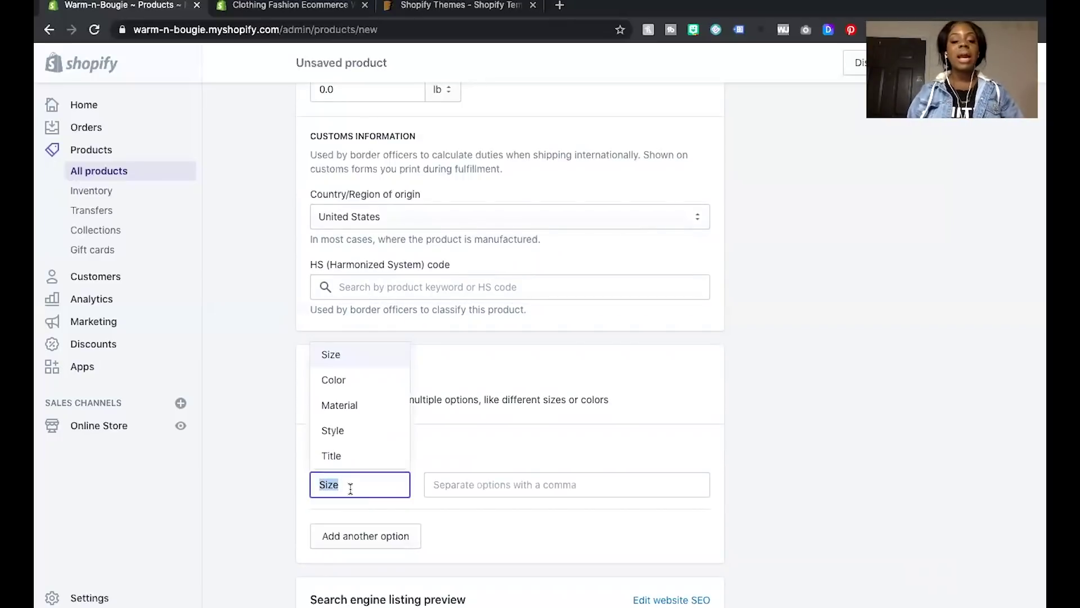
{"action": "type", "text": "Color"}
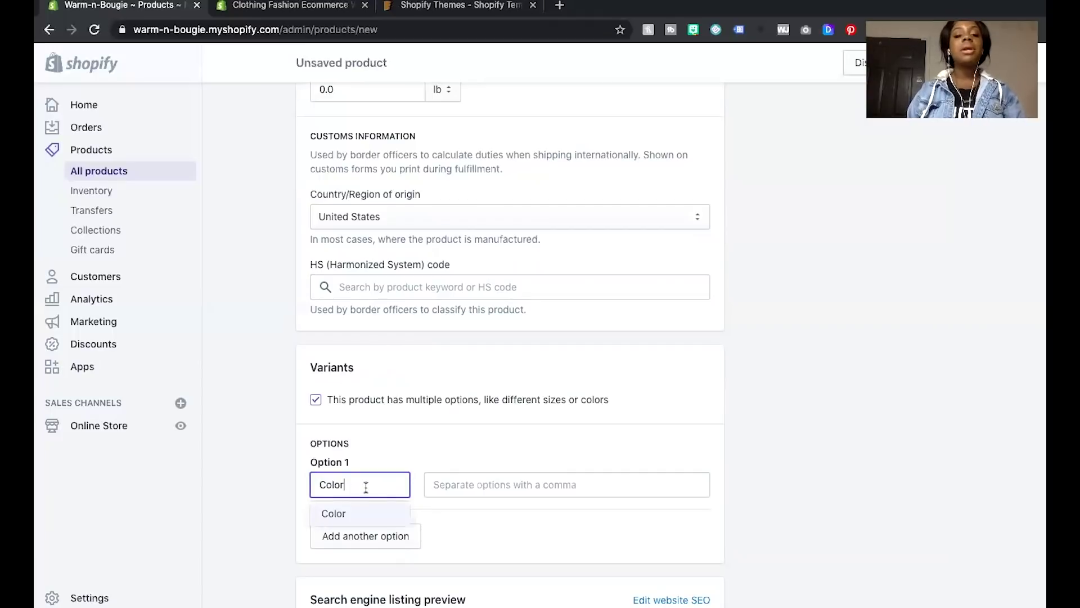
{"action": "left_click", "coordinate": [476, 491]}
{"action": "type", "text": "Bla"}
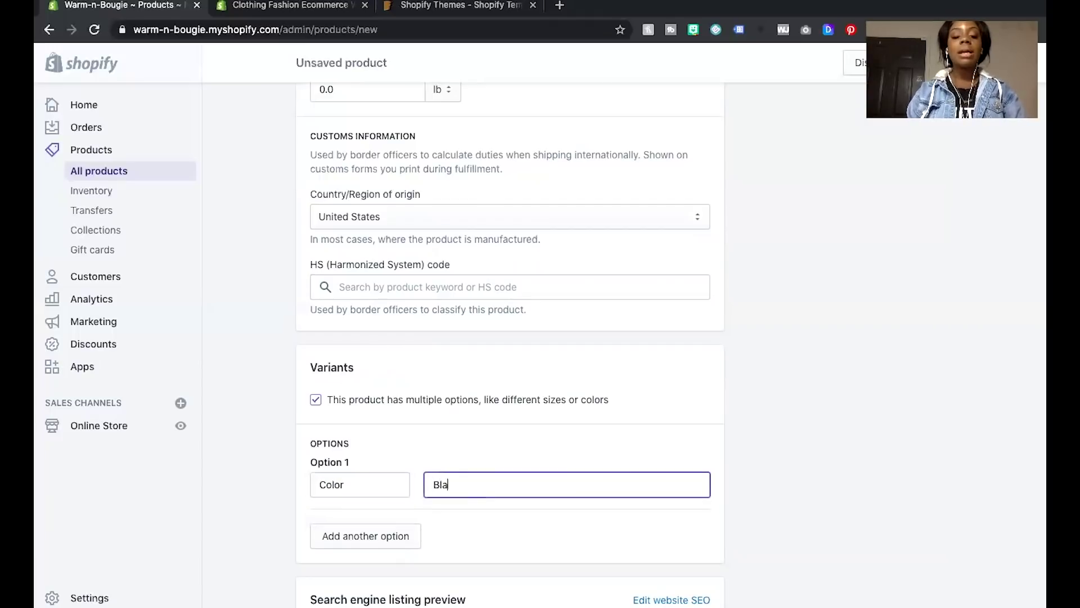
{"action": "type", "text": "ck,Red,"}
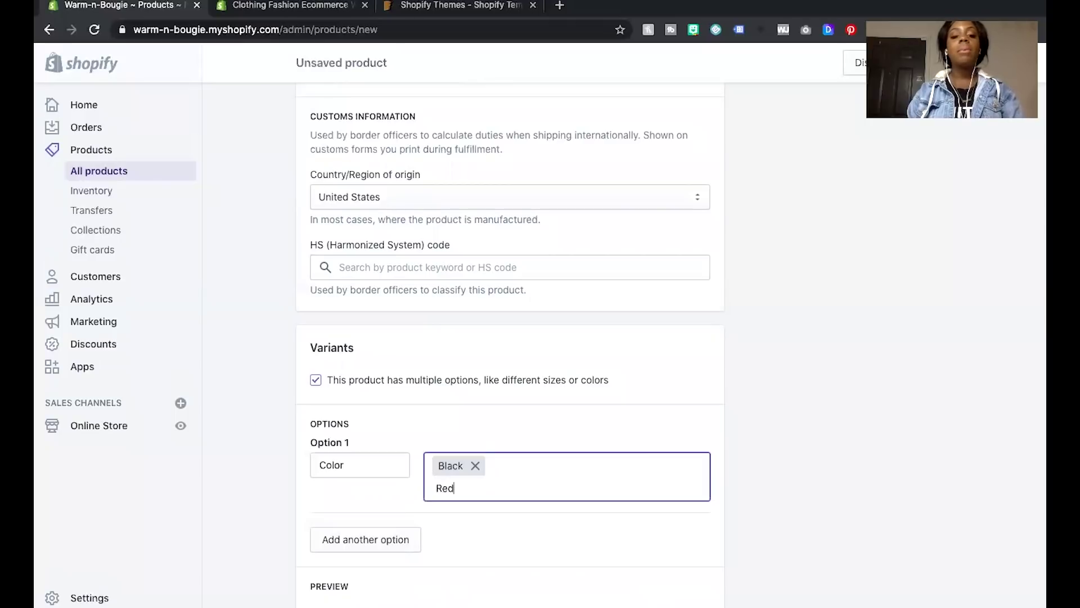
Set the Red variant's quantity to 10 and its price to $90.
{"action": "scroll", "coordinate": [487, 501], "scroll_direction": "down", "scroll_amount": 3}
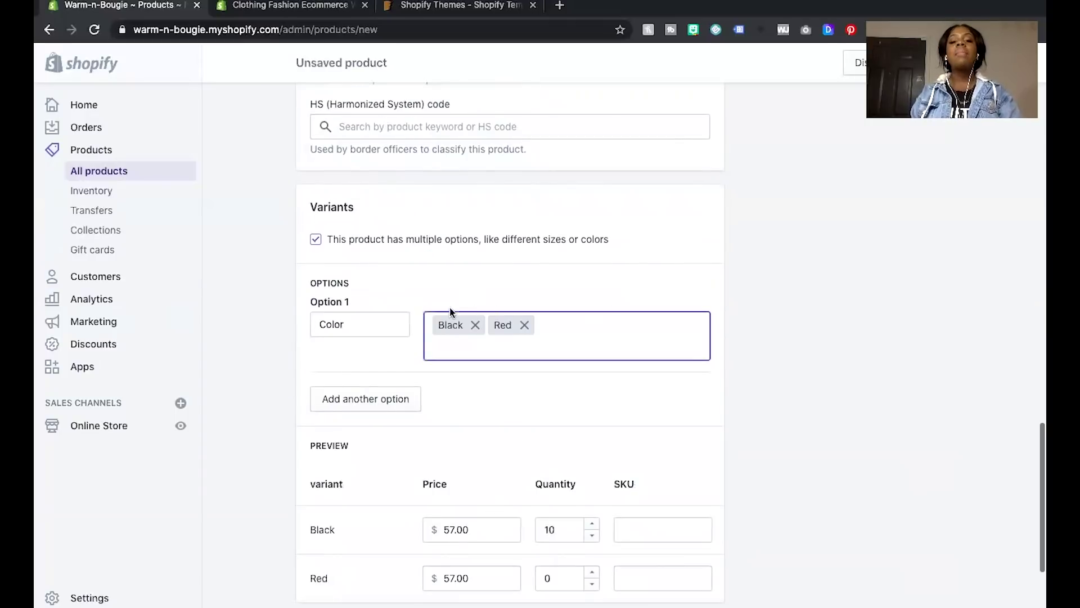
{"action": "scroll", "coordinate": [413, 398], "scroll_direction": "down", "scroll_amount": 3}
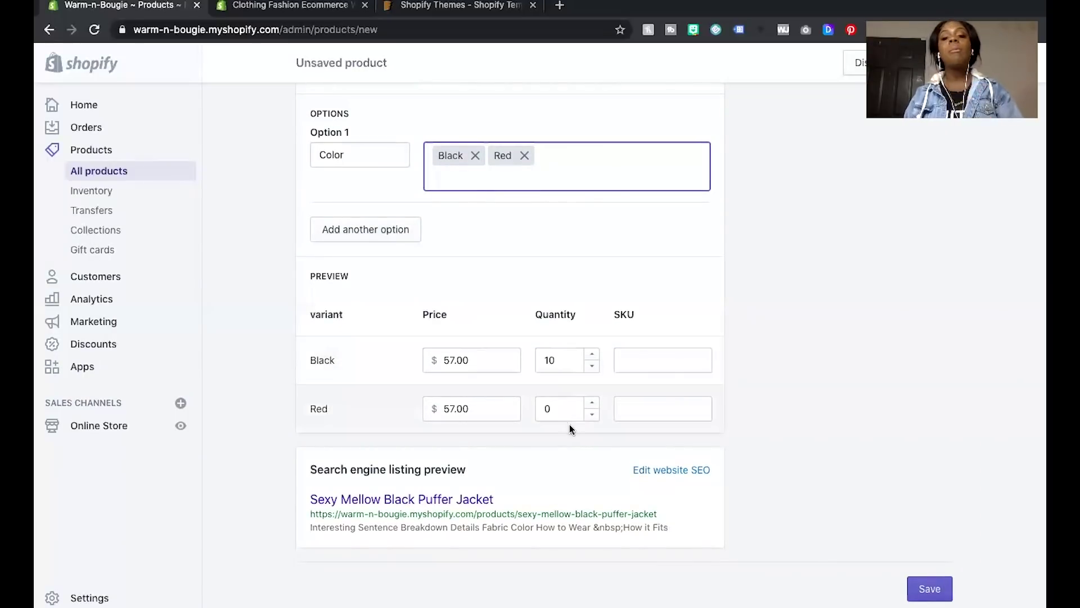
{"action": "left_click", "coordinate": [558, 412]}
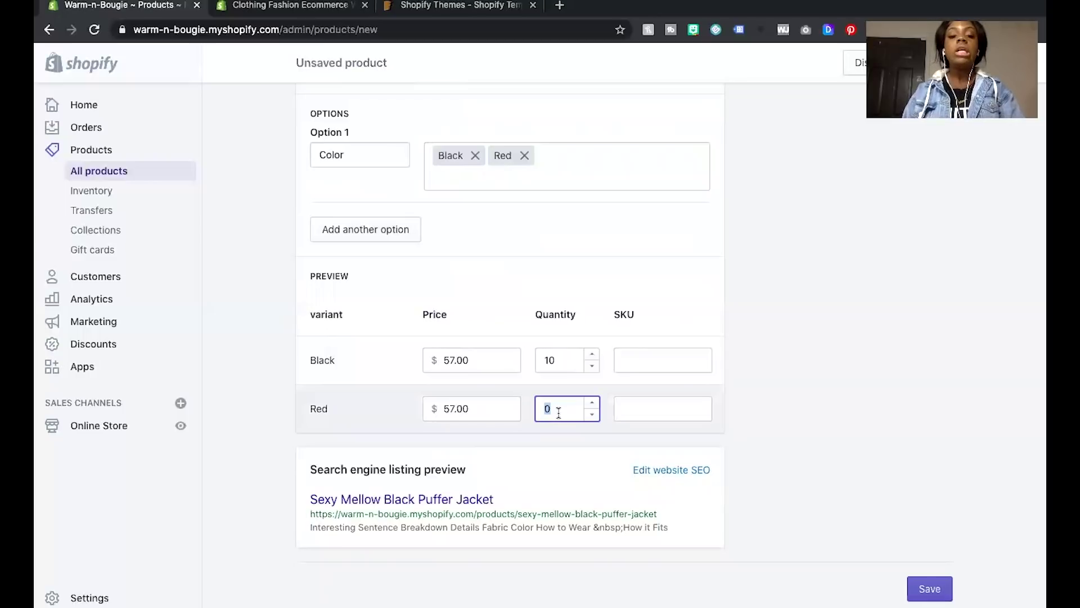
{"action": "type", "text": "10"}
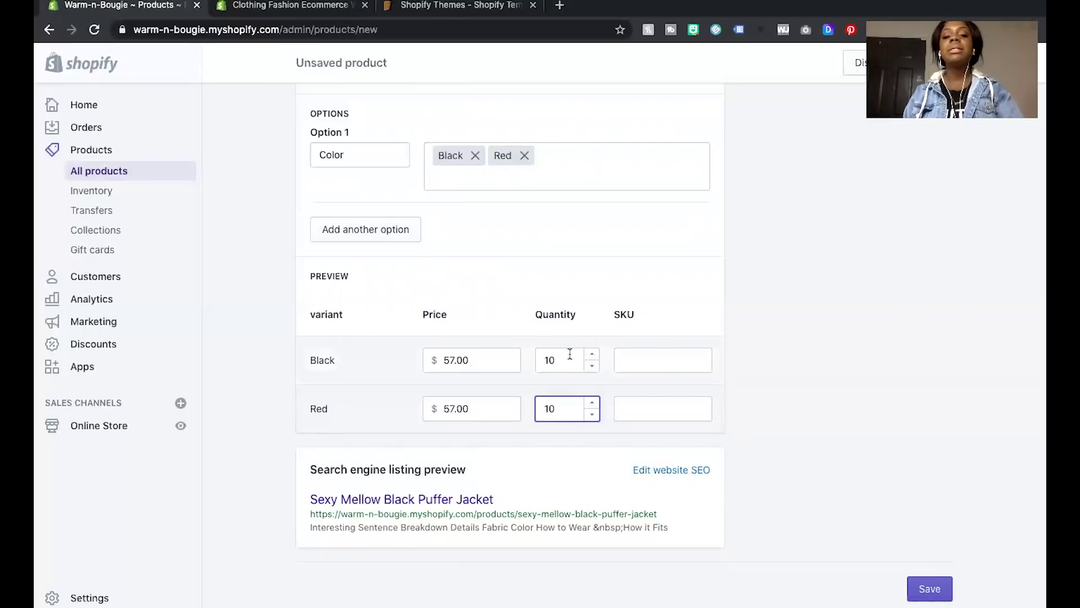
{"action": "left_click", "coordinate": [884, 409]}
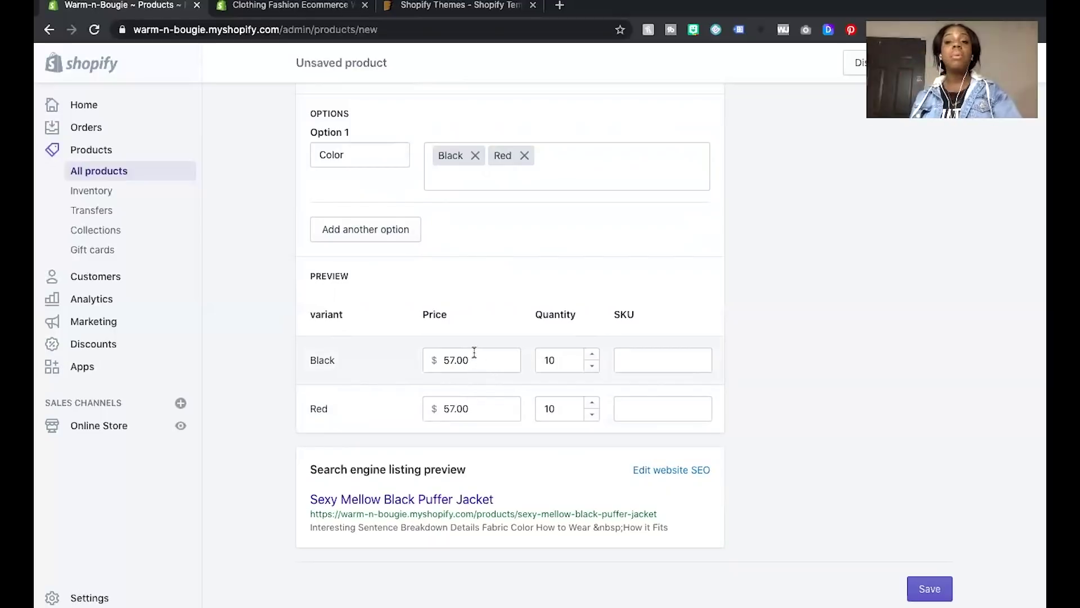
{"action": "double_click", "coordinate": [450, 409]}
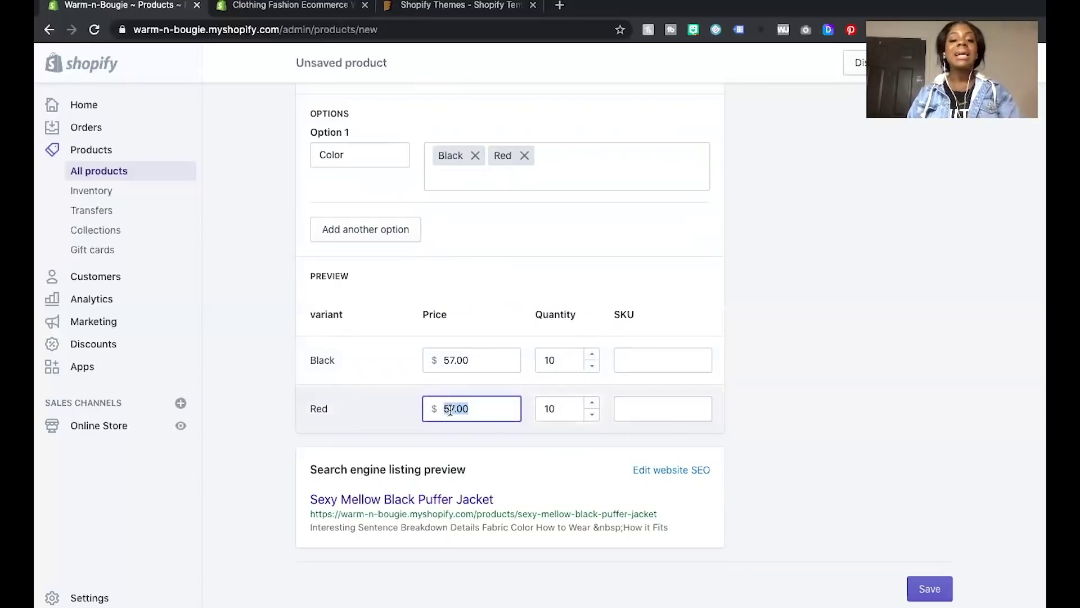
{"action": "type", "text": "90"}
{"action": "left_click", "coordinate": [829, 425]}
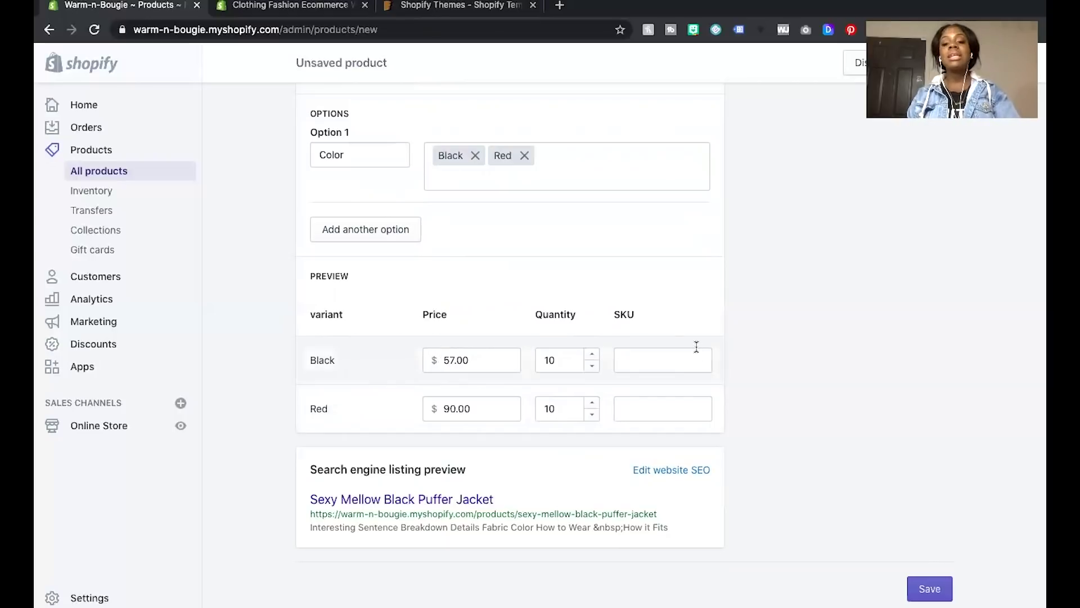
Add Jacket as the product type and assign the product to the Home page collection.
{"action": "scroll", "coordinate": [696, 348], "scroll_direction": "up", "scroll_amount": 1}
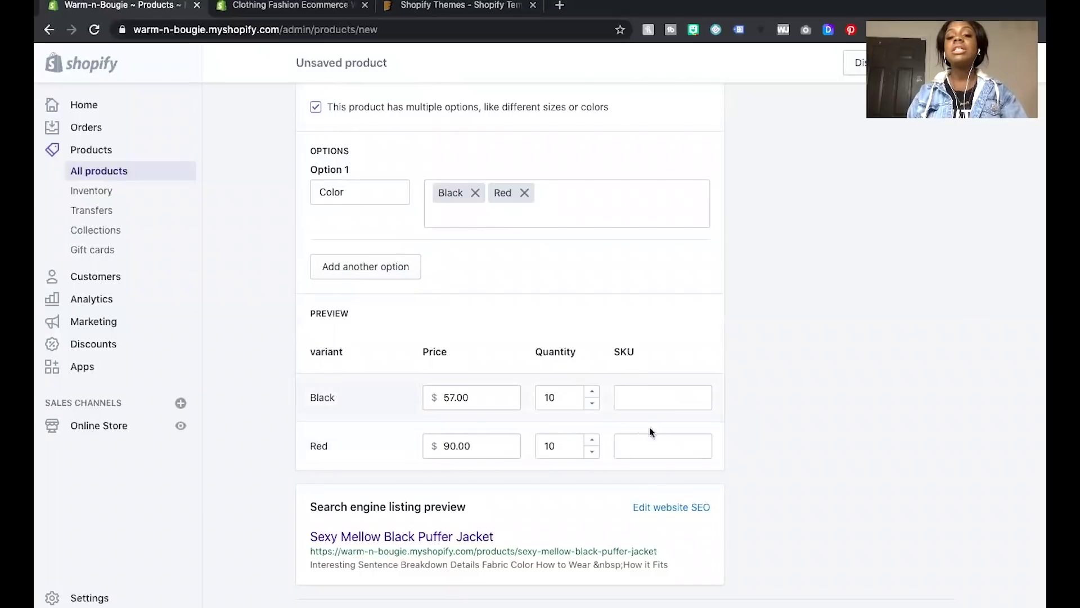
{"action": "scroll", "coordinate": [663, 367], "scroll_direction": "up", "scroll_amount": 4}
{"action": "scroll", "coordinate": [663, 367], "scroll_direction": "down", "scroll_amount": 5}
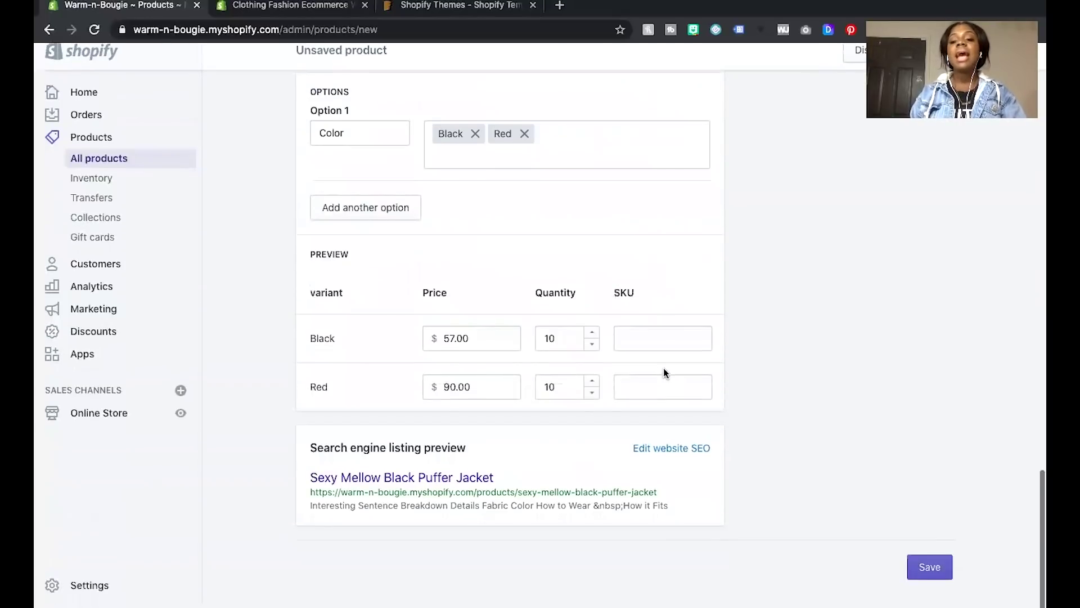
{"action": "scroll", "coordinate": [935, 573], "scroll_direction": "up", "scroll_amount": 15}
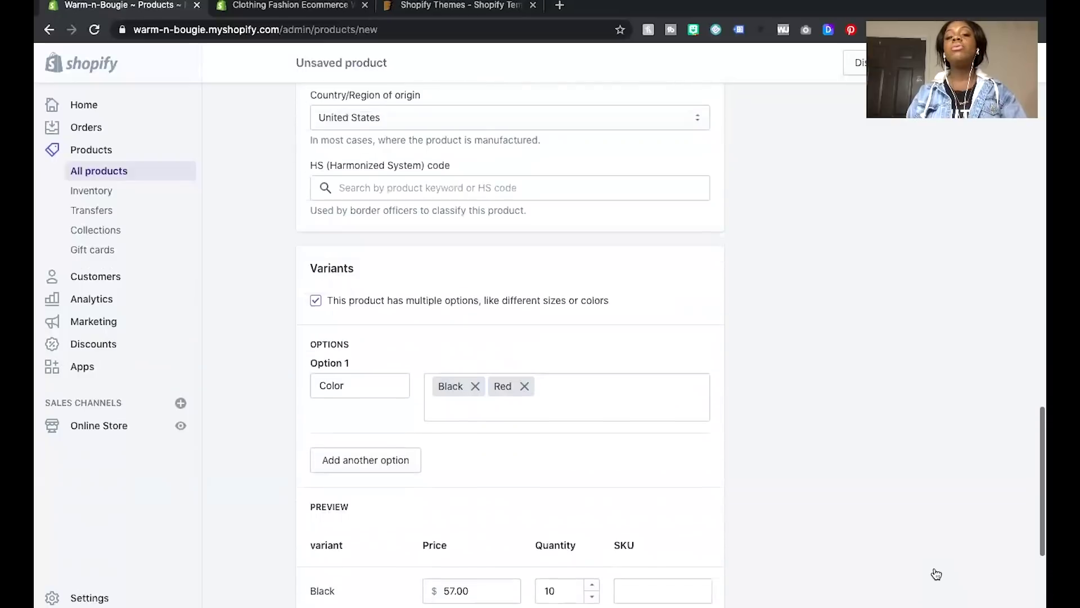
{"action": "scroll", "coordinate": [933, 568], "scroll_direction": "up", "scroll_amount": 8}
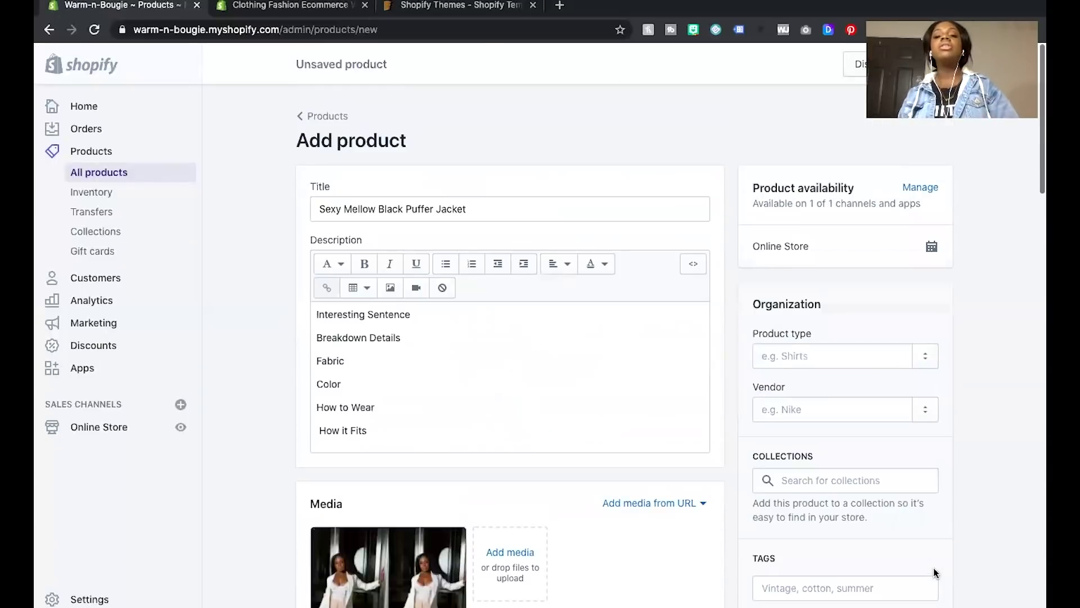
{"action": "left_click", "coordinate": [871, 356]}
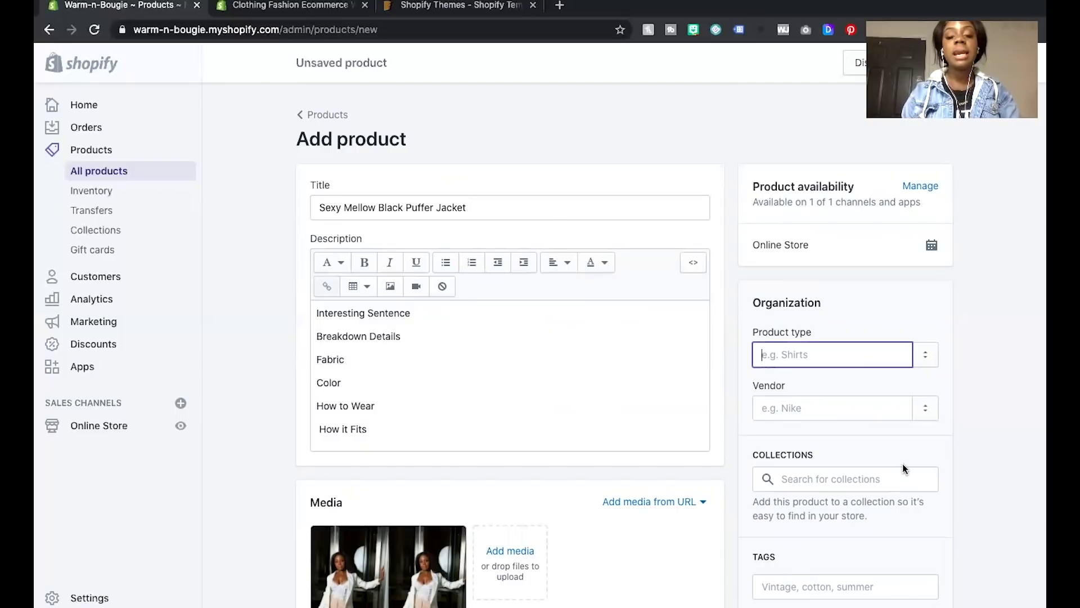
{"action": "type", "text": "Jacket"}
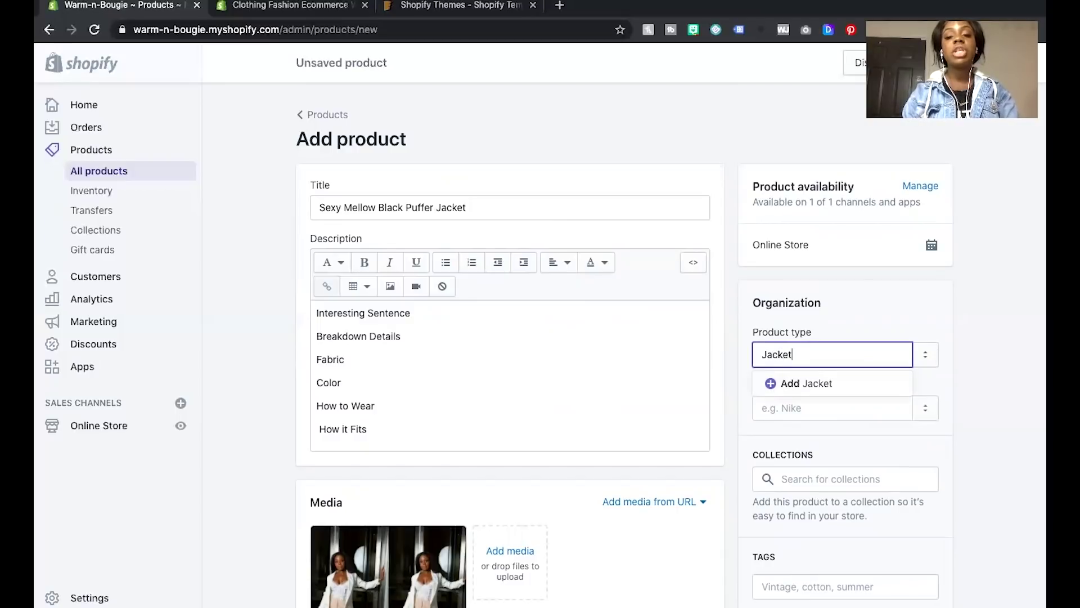
{"action": "left_click", "coordinate": [775, 385]}
{"action": "left_click", "coordinate": [790, 416]}
{"action": "scroll", "coordinate": [790, 415], "scroll_direction": "down", "scroll_amount": 3}
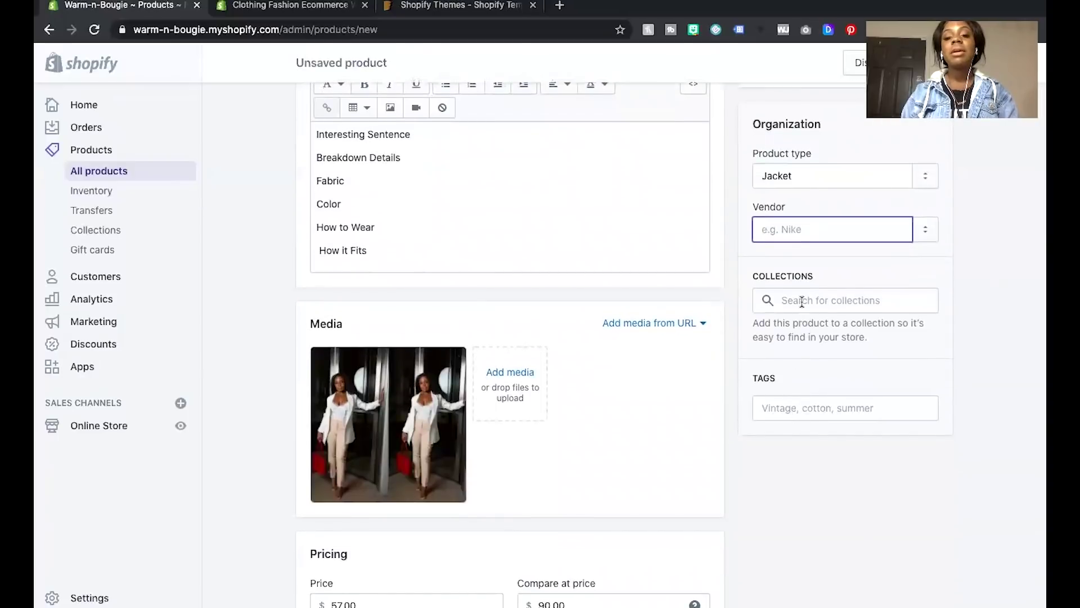
{"action": "left_click", "coordinate": [802, 302]}
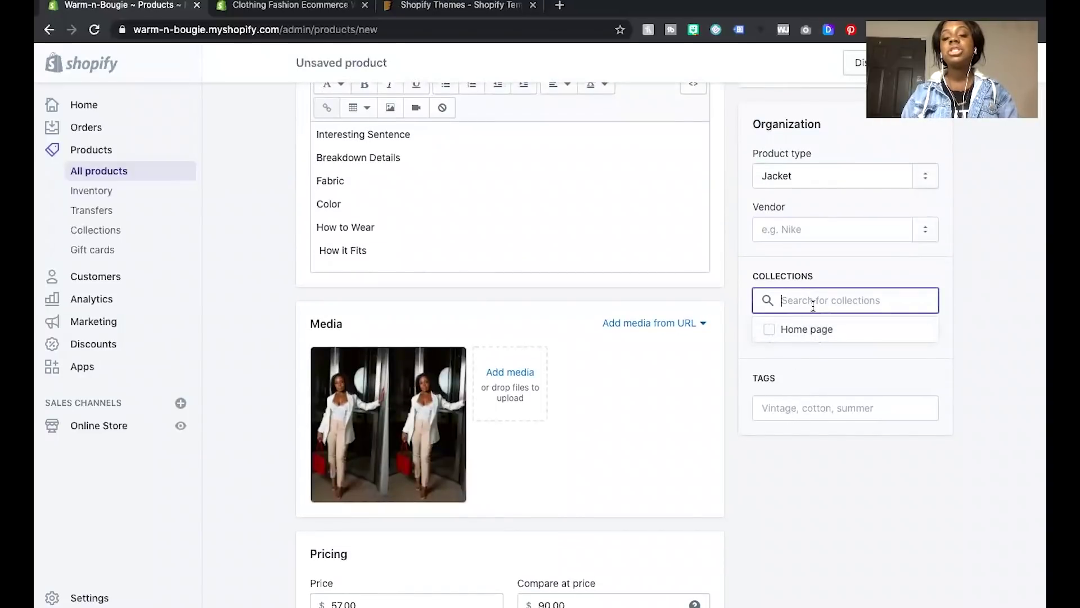
{"action": "left_click", "coordinate": [769, 328]}
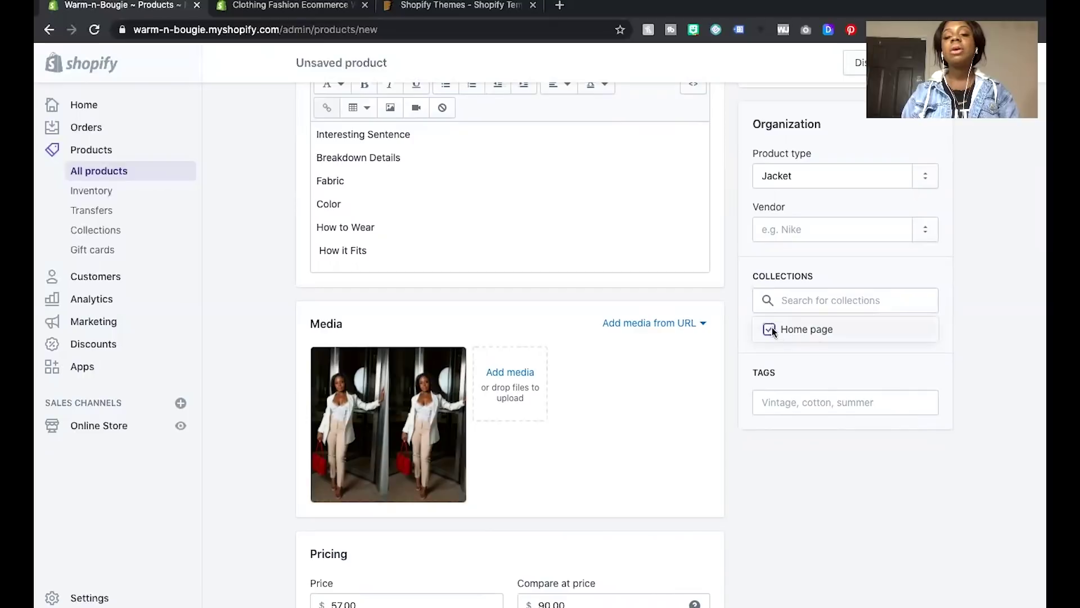
Add the product tags black, puffer, jacket, coat, puffy and raincoat.
{"action": "left_click", "coordinate": [825, 397]}
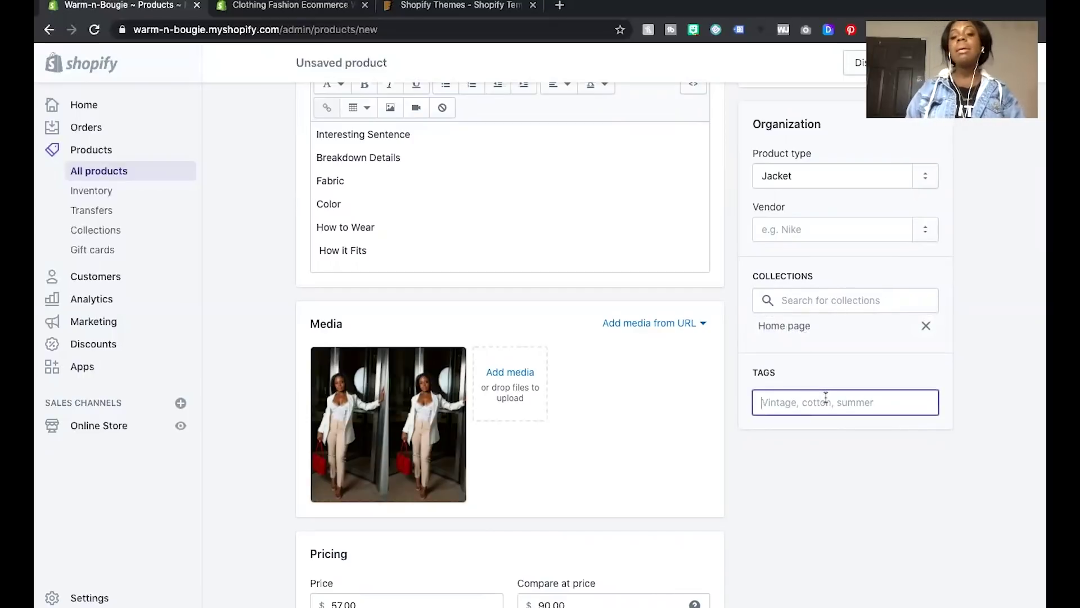
{"action": "type", "text": "black"}
{"action": "key", "text": "Return"}
{"action": "type", "text": "p"}
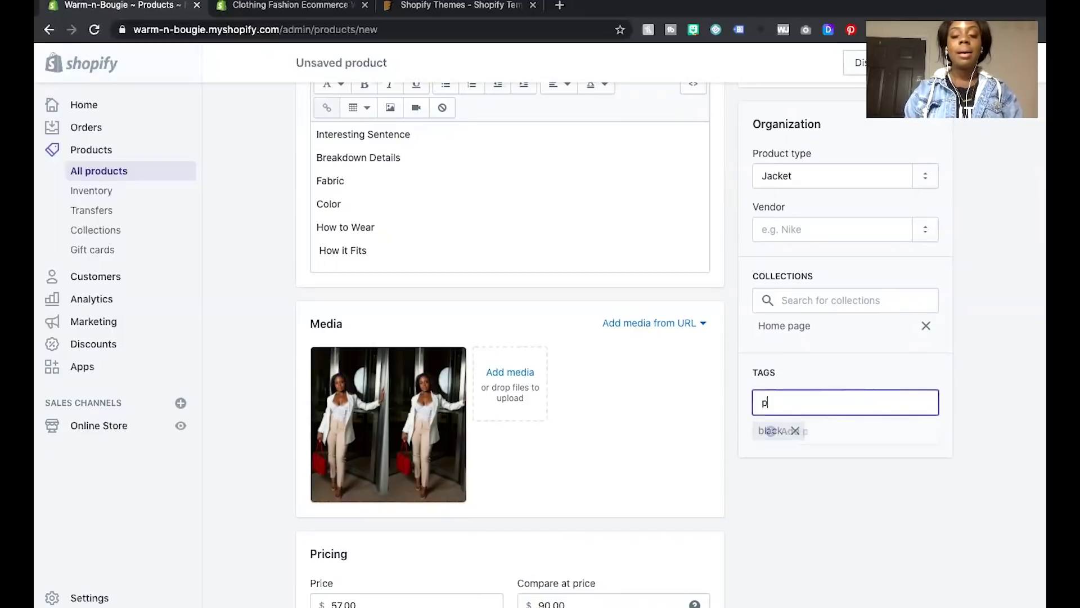
{"action": "type", "text": "uffer"}
{"action": "key", "text": "Return"}
{"action": "type", "text": "jacket"}
{"action": "key", "text": "Return"}
{"action": "type", "text": "coat"}
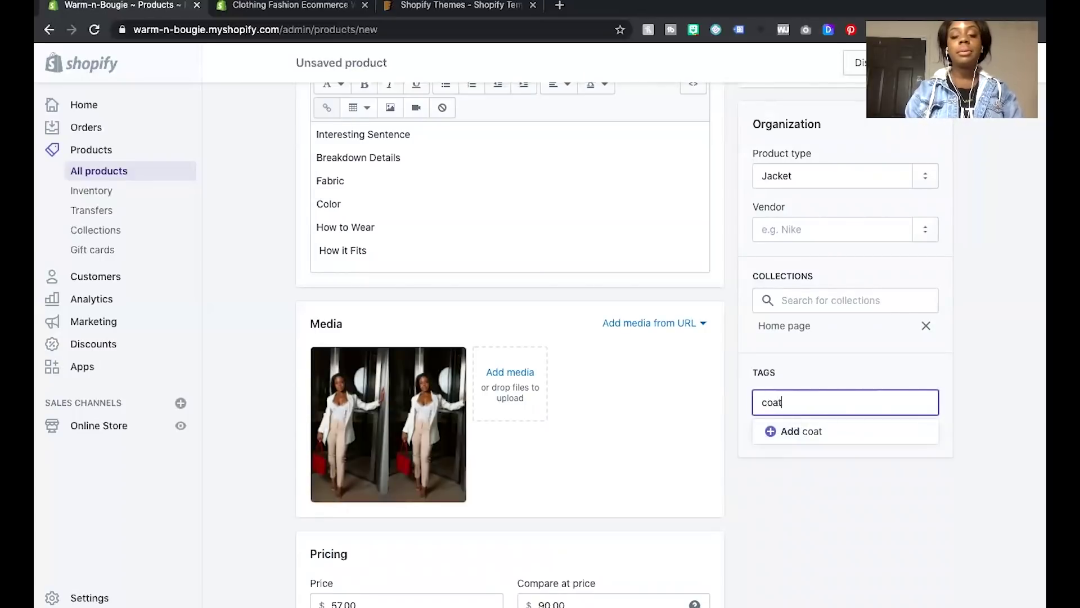
{"action": "key", "text": "Return"}
{"action": "type", "text": "m"}
{"action": "key", "text": "BackSpace"}
{"action": "type", "text": "puffy"}
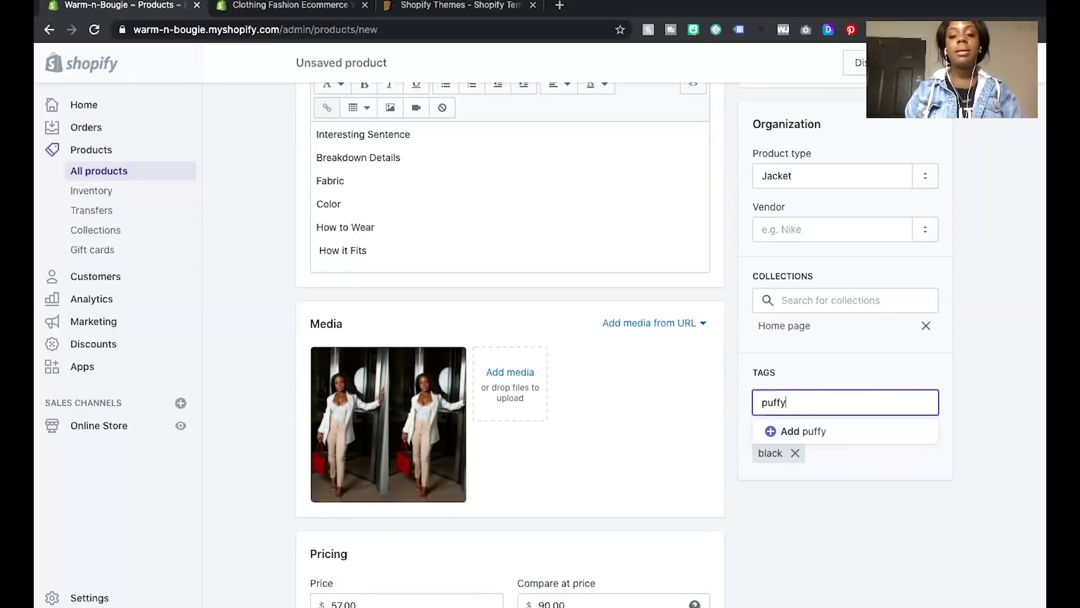
{"action": "key", "text": "Return"}
{"action": "type", "text": "raincoat"}
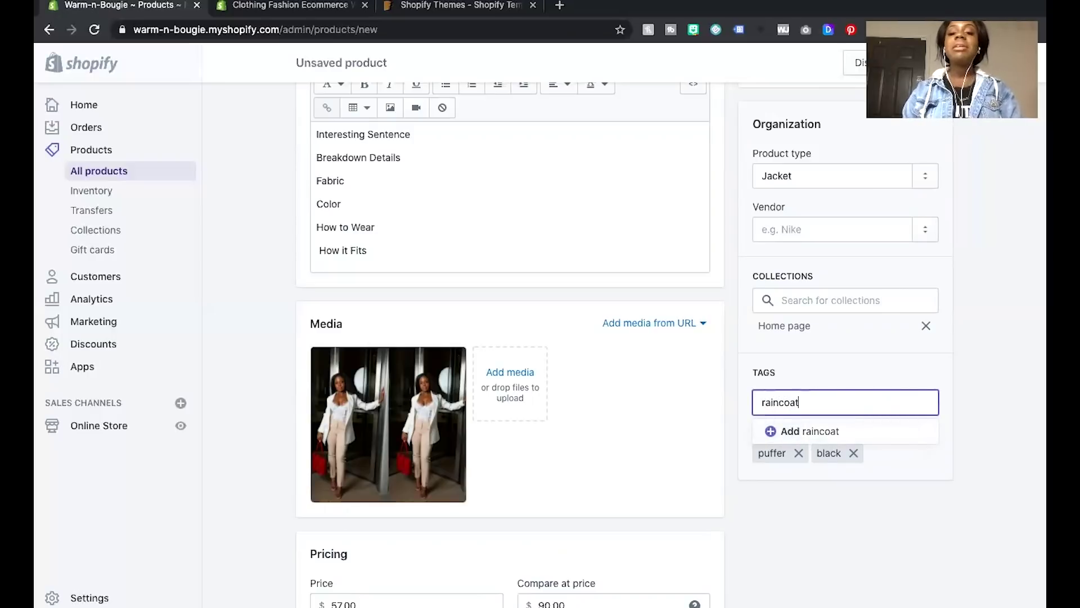
{"action": "key", "text": "Return"}
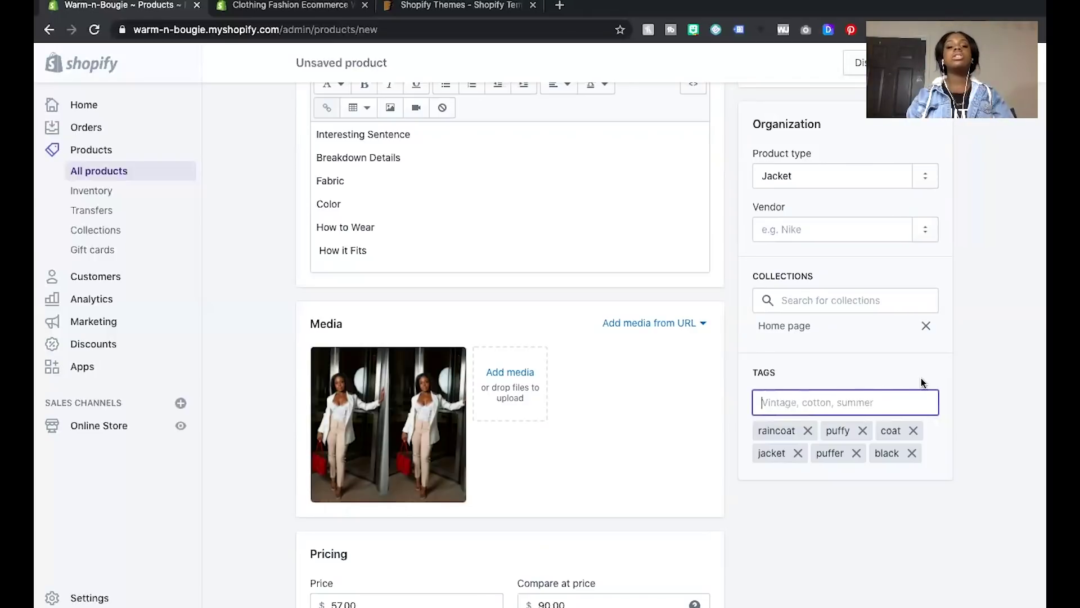
Look over the rest of the product form and save the new product.
{"action": "scroll", "coordinate": [559, 414], "scroll_direction": "down", "scroll_amount": 15}
{"action": "scroll", "coordinate": [559, 414], "scroll_direction": "up", "scroll_amount": 5}
{"action": "scroll", "coordinate": [559, 415], "scroll_direction": "down", "scroll_amount": 5}
{"action": "left_click", "coordinate": [931, 576]}
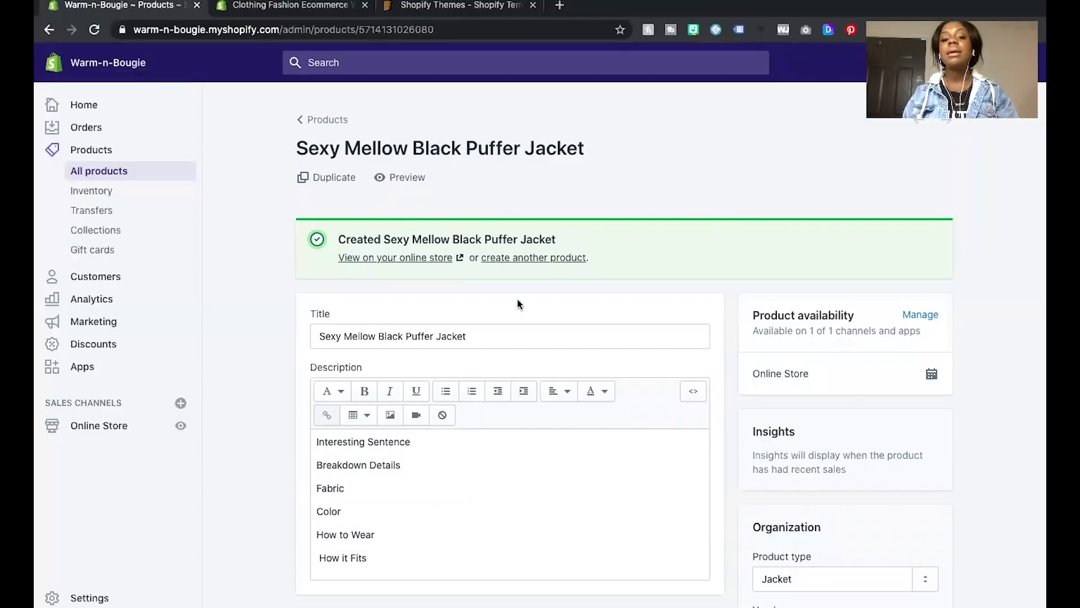
Preview the product page in the store and compare the Red and Black color variants.
{"action": "left_click", "coordinate": [393, 178]}
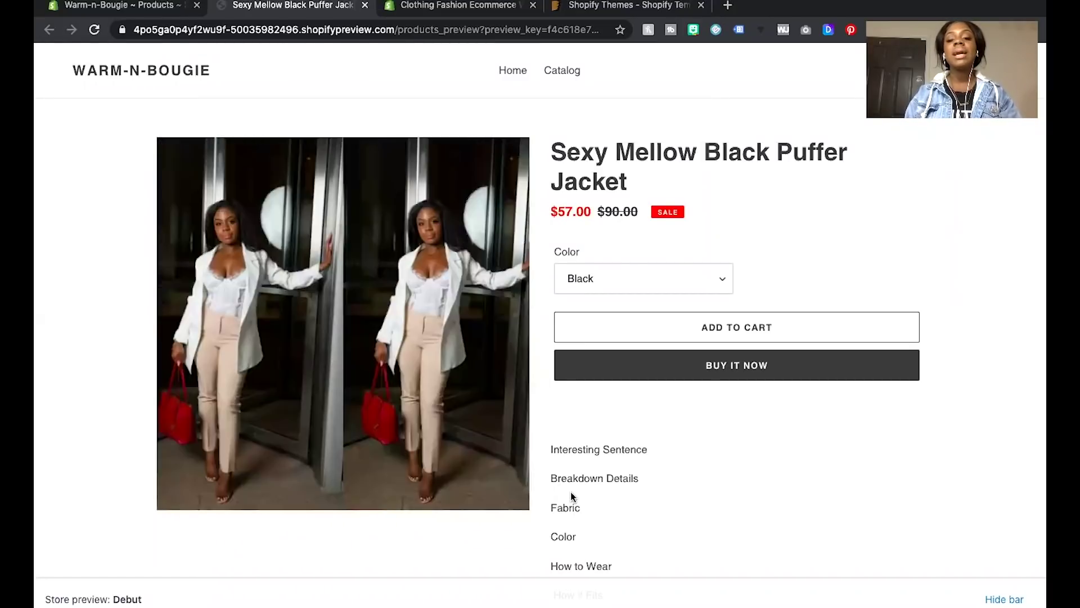
{"action": "scroll", "coordinate": [570, 491], "scroll_direction": "down", "scroll_amount": 5}
{"action": "scroll", "coordinate": [595, 292], "scroll_direction": "up", "scroll_amount": 5}
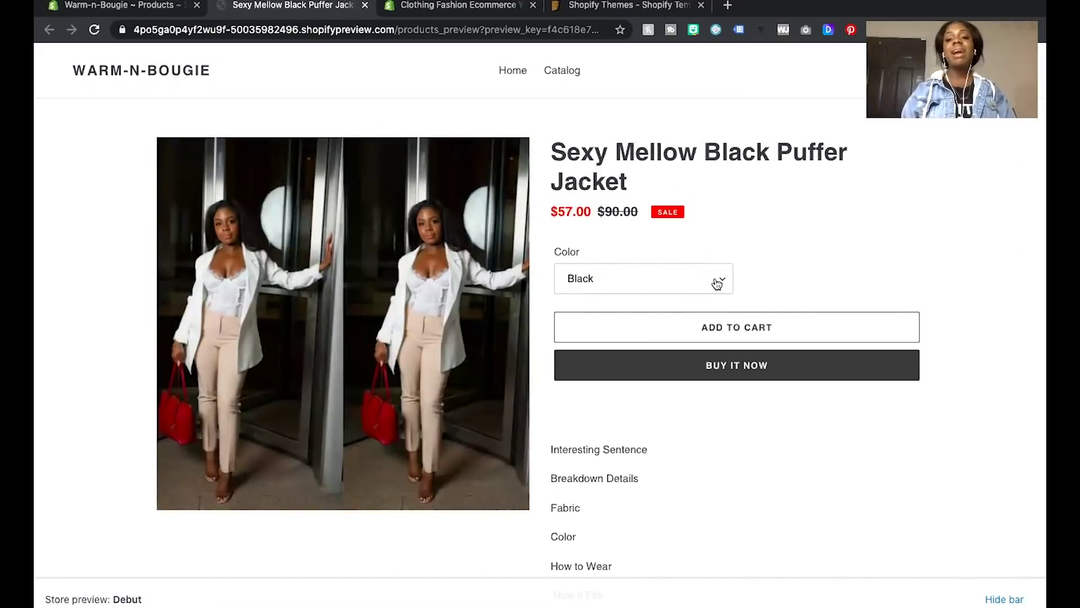
{"action": "left_click", "coordinate": [717, 283]}
{"action": "left_click", "coordinate": [714, 292]}
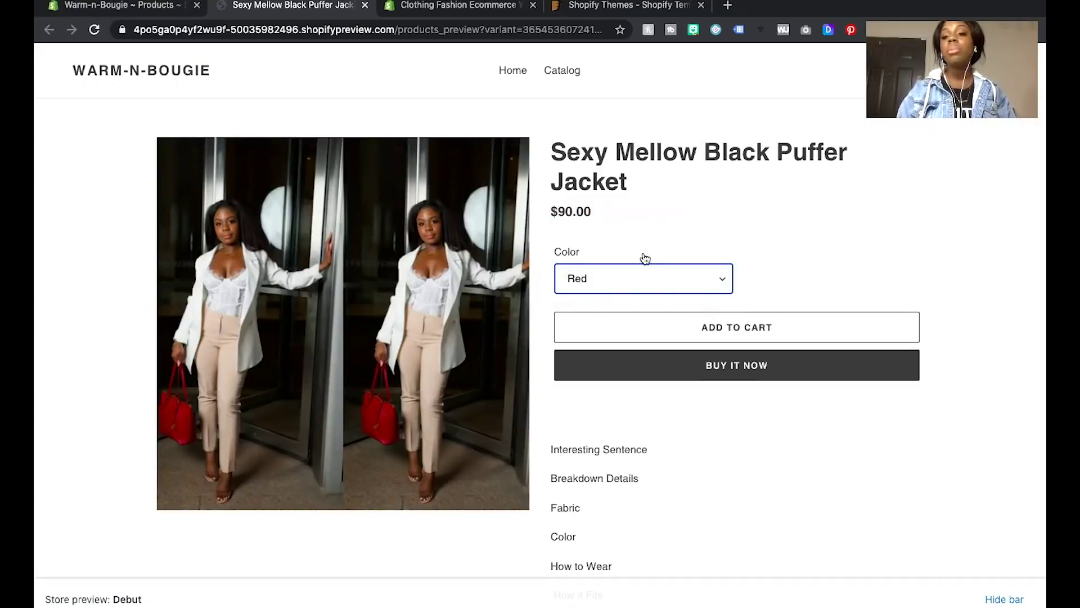
{"action": "left_click", "coordinate": [656, 278]}
{"action": "left_click", "coordinate": [647, 264]}
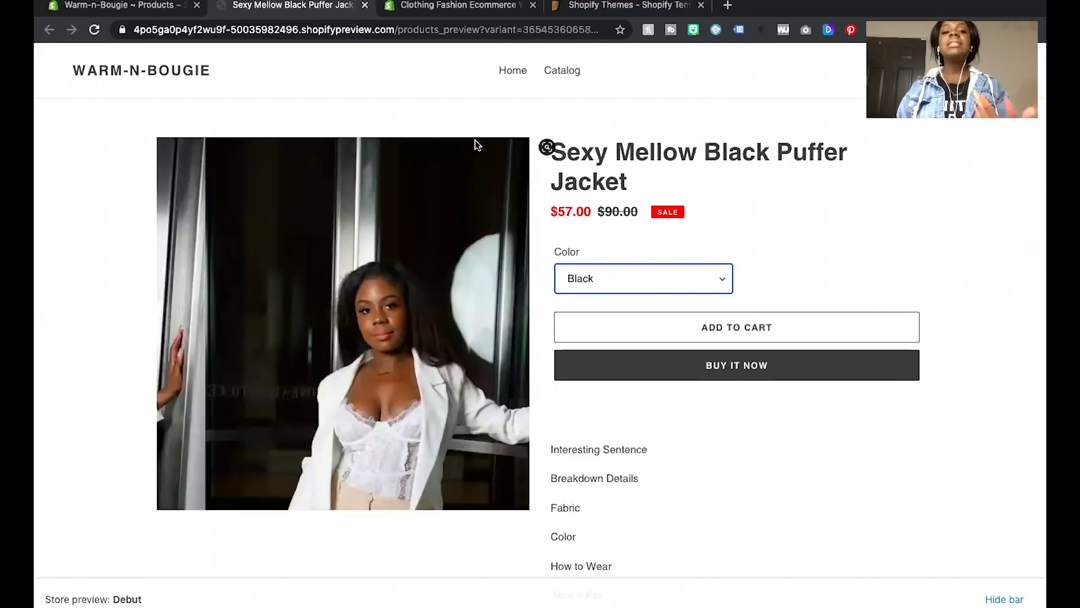
Return to the store admin, open the Legal settings and look over the policy sections.
{"action": "left_click", "coordinate": [167, 7]}
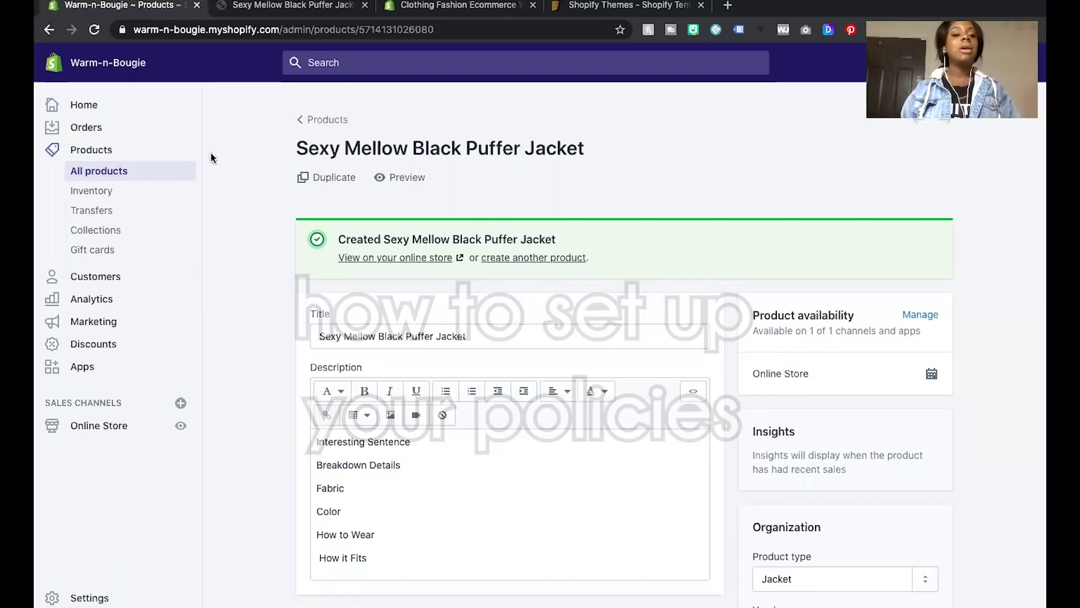
{"action": "left_click", "coordinate": [104, 432]}
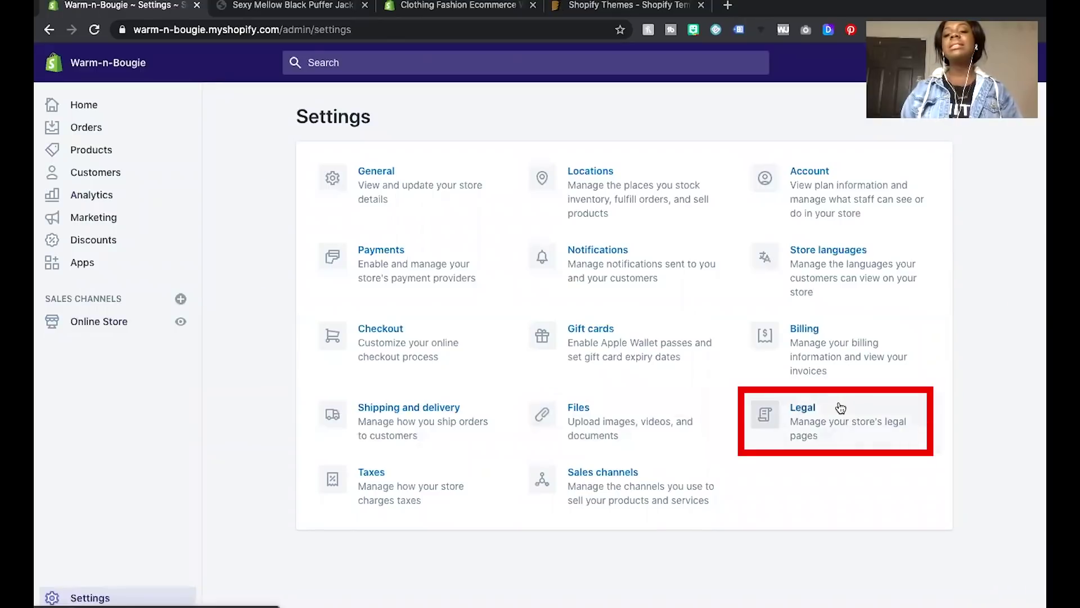
{"action": "left_click", "coordinate": [841, 407]}
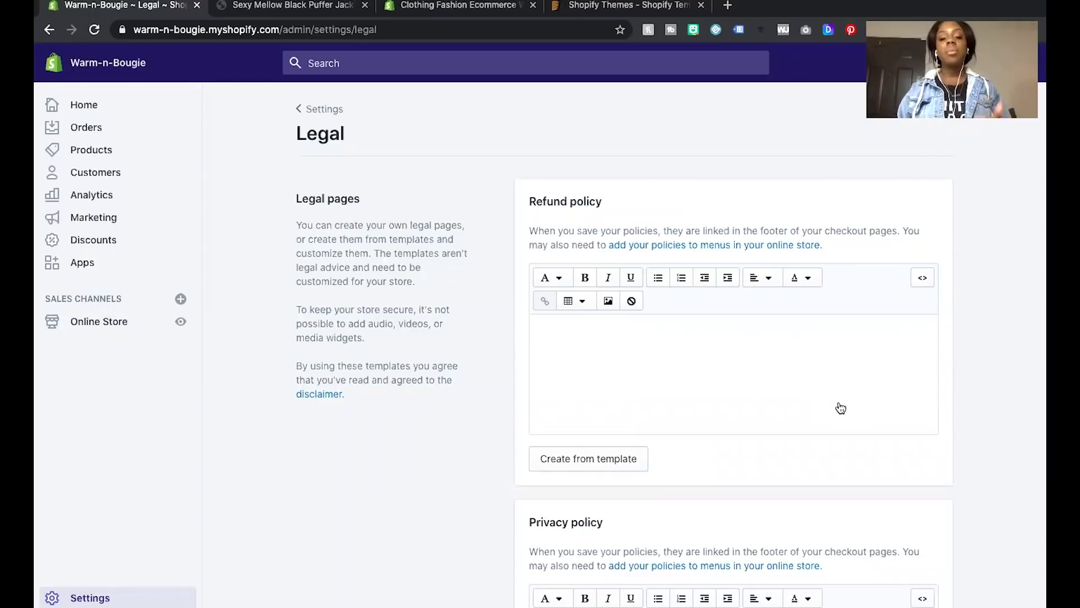
{"action": "scroll", "coordinate": [674, 463], "scroll_direction": "down", "scroll_amount": 2}
{"action": "scroll", "coordinate": [674, 463], "scroll_direction": "down", "scroll_amount": 12}
{"action": "scroll", "coordinate": [673, 460], "scroll_direction": "up", "scroll_amount": 5}
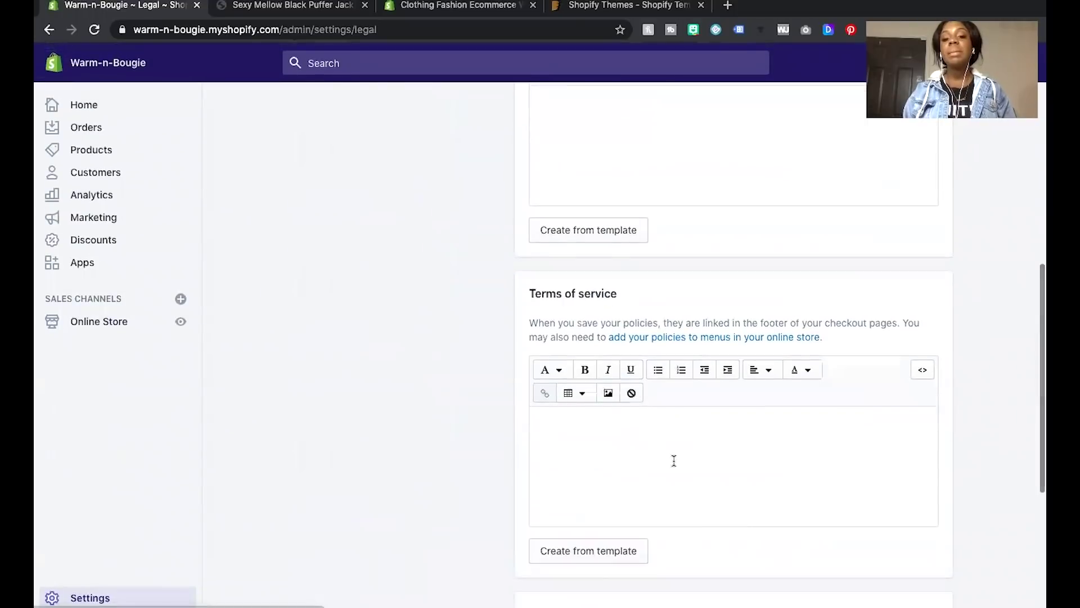
Fill the Refund policy with the template text and look over its return terms.
{"action": "scroll", "coordinate": [673, 460], "scroll_direction": "up", "scroll_amount": 10}
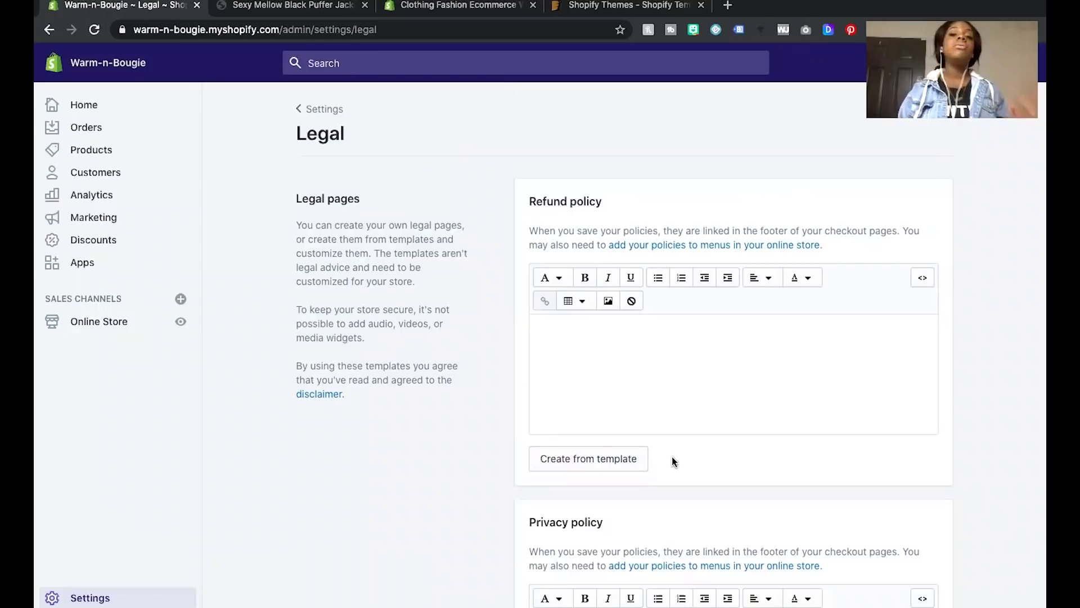
{"action": "left_click", "coordinate": [624, 458]}
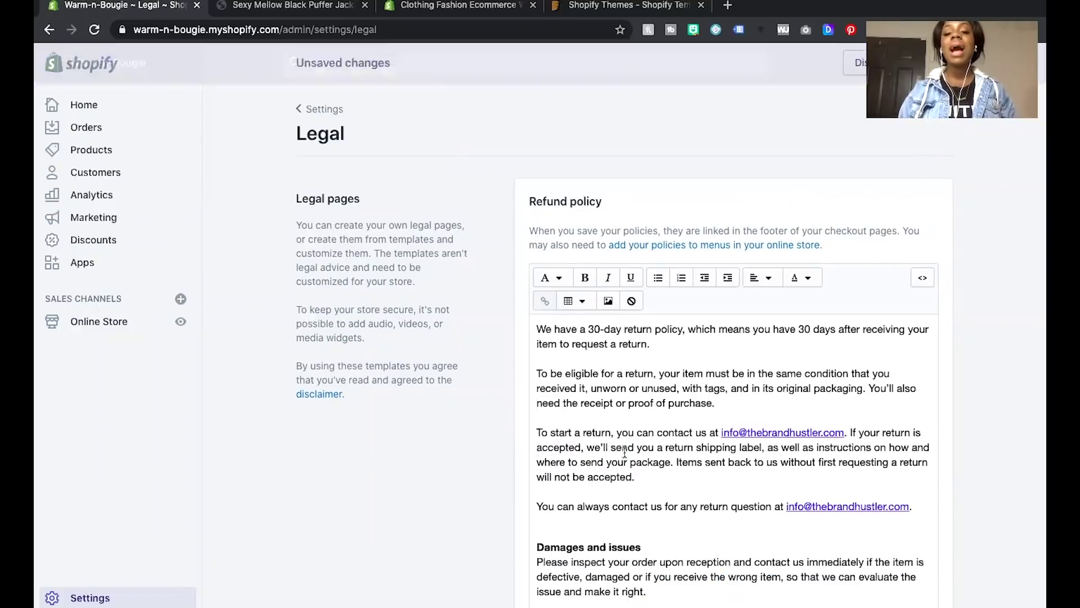
{"action": "scroll", "coordinate": [616, 373], "scroll_direction": "down", "scroll_amount": 3}
{"action": "scroll", "coordinate": [617, 372], "scroll_direction": "up", "scroll_amount": 3}
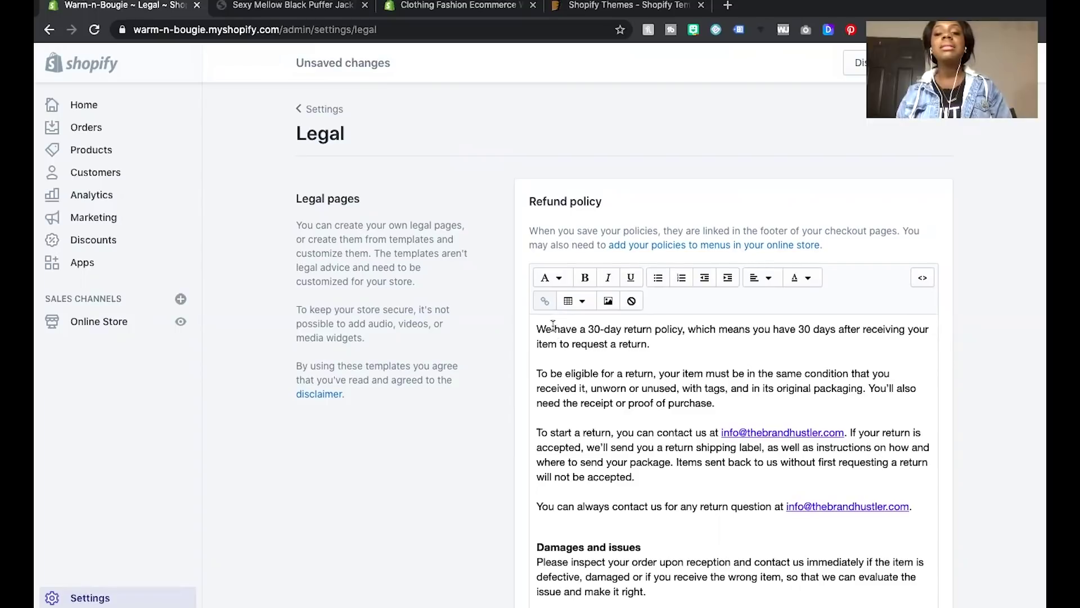
{"action": "triple_click", "coordinate": [591, 344]}
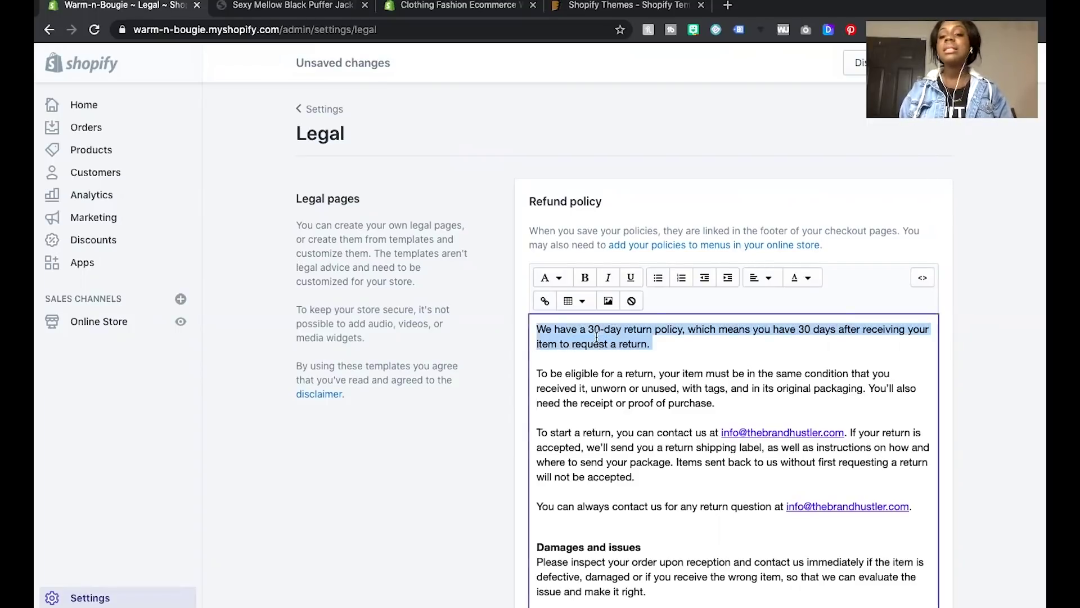
{"action": "scroll", "coordinate": [645, 368], "scroll_direction": "down", "scroll_amount": 8}
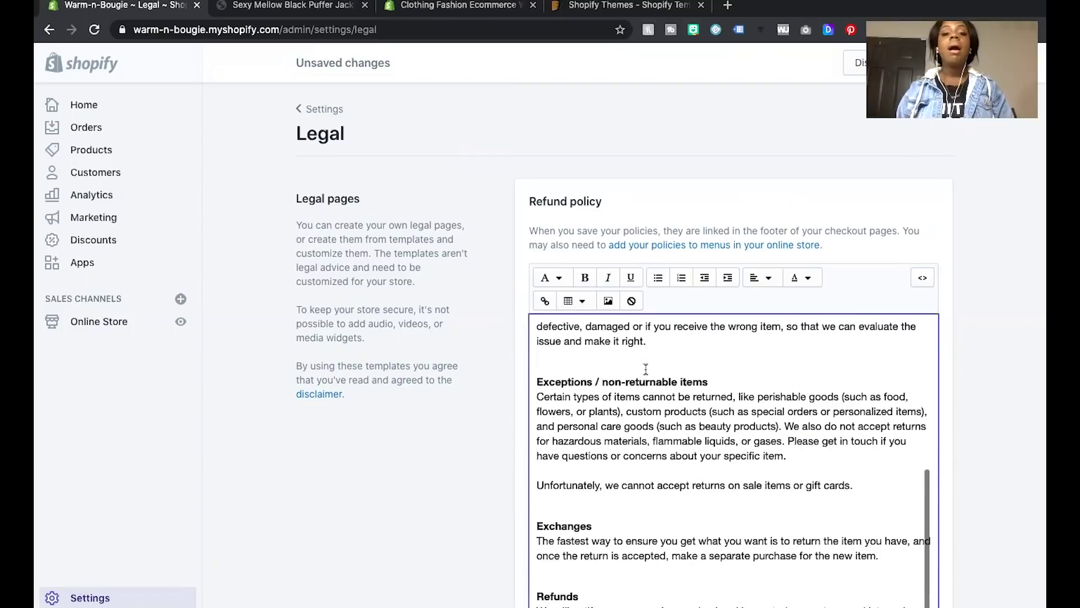
{"action": "scroll", "coordinate": [649, 204], "scroll_direction": "down", "scroll_amount": 12}
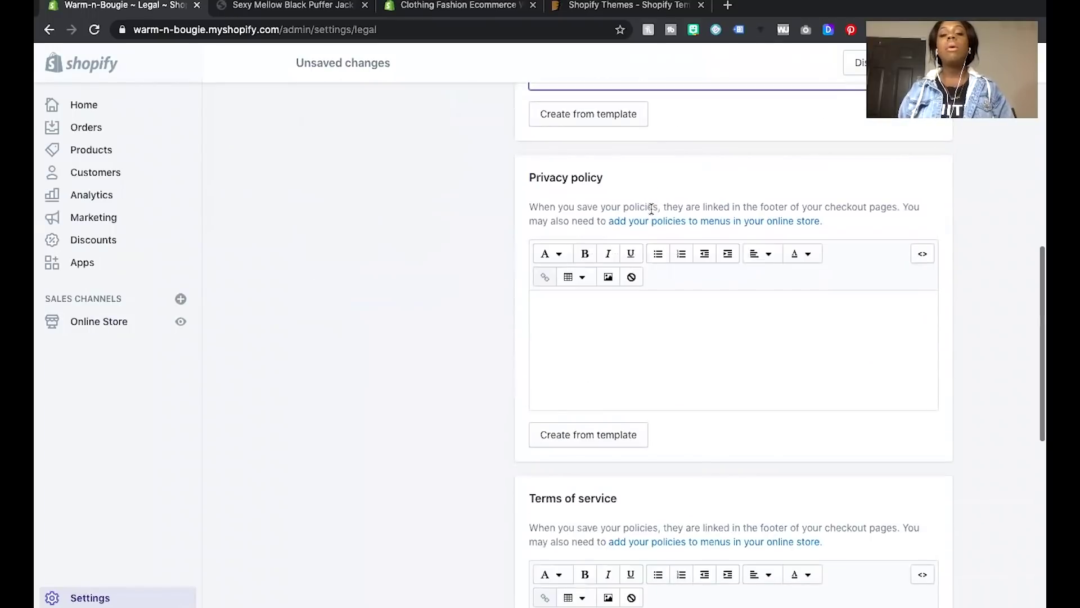
Fill the Privacy policy with the template text and look over the sections on collecting personal information.
{"action": "scroll", "coordinate": [650, 204], "scroll_direction": "up", "scroll_amount": 3}
{"action": "scroll", "coordinate": [668, 290], "scroll_direction": "down", "scroll_amount": 8}
{"action": "scroll", "coordinate": [623, 191], "scroll_direction": "up", "scroll_amount": 2}
{"action": "left_click", "coordinate": [618, 248]}
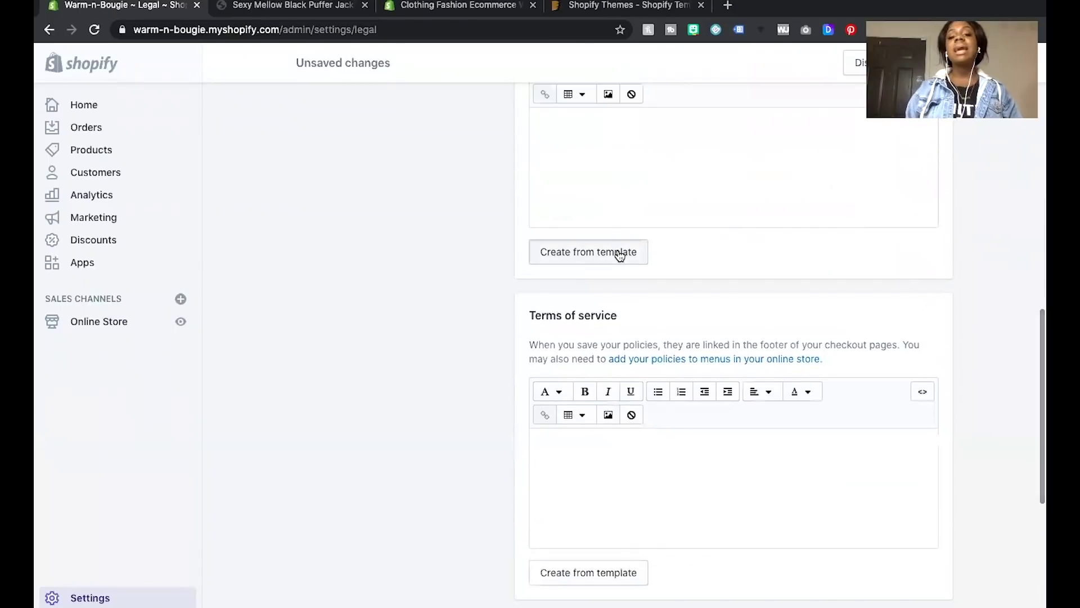
{"action": "scroll", "coordinate": [619, 256], "scroll_direction": "up", "scroll_amount": 1}
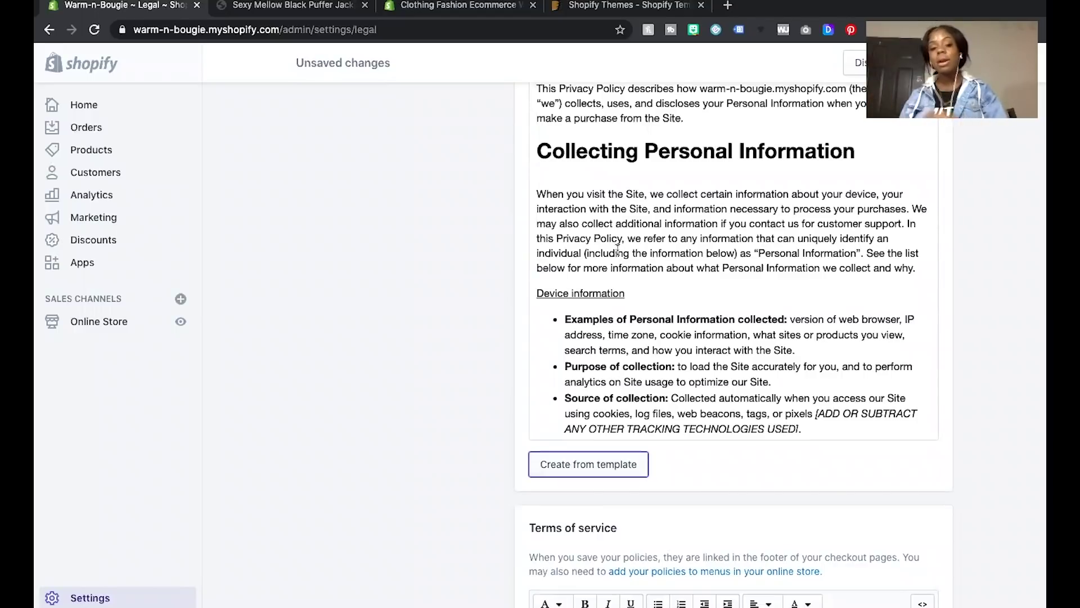
{"action": "scroll", "coordinate": [617, 250], "scroll_direction": "up", "scroll_amount": 15}
{"action": "scroll", "coordinate": [627, 139], "scroll_direction": "down", "scroll_amount": 4}
{"action": "scroll", "coordinate": [627, 140], "scroll_direction": "down", "scroll_amount": 10}
{"action": "scroll", "coordinate": [627, 355], "scroll_direction": "down", "scroll_amount": 2}
{"action": "scroll", "coordinate": [627, 356], "scroll_direction": "up", "scroll_amount": 1}
{"action": "scroll", "coordinate": [627, 355], "scroll_direction": "down", "scroll_amount": 4}
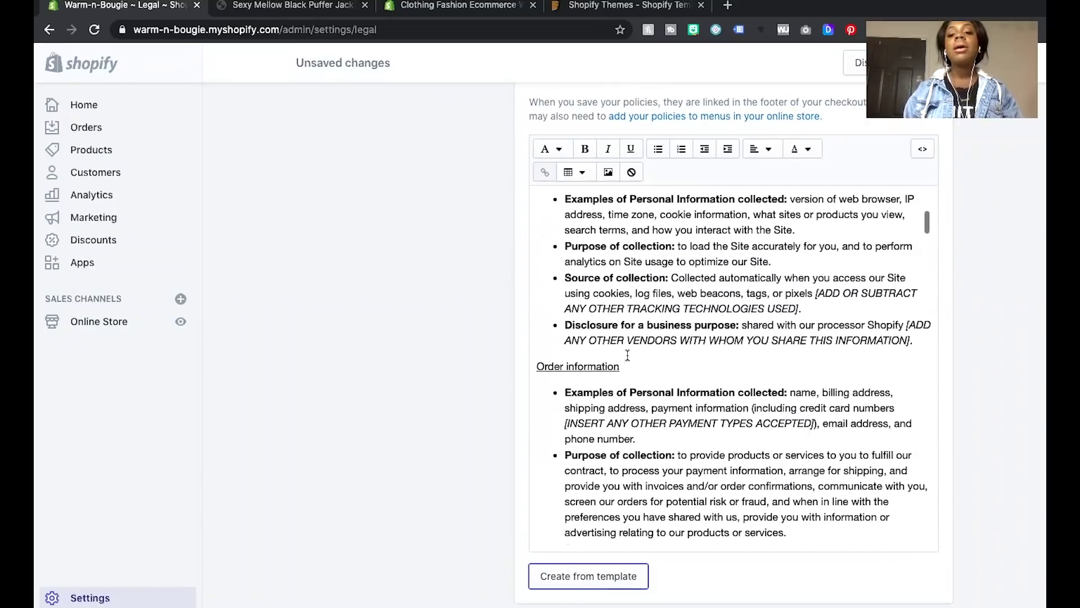
Try adding sample text after "pixels" in the Source of collection bullet under Device information.
{"action": "triple_click", "coordinate": [870, 293]}
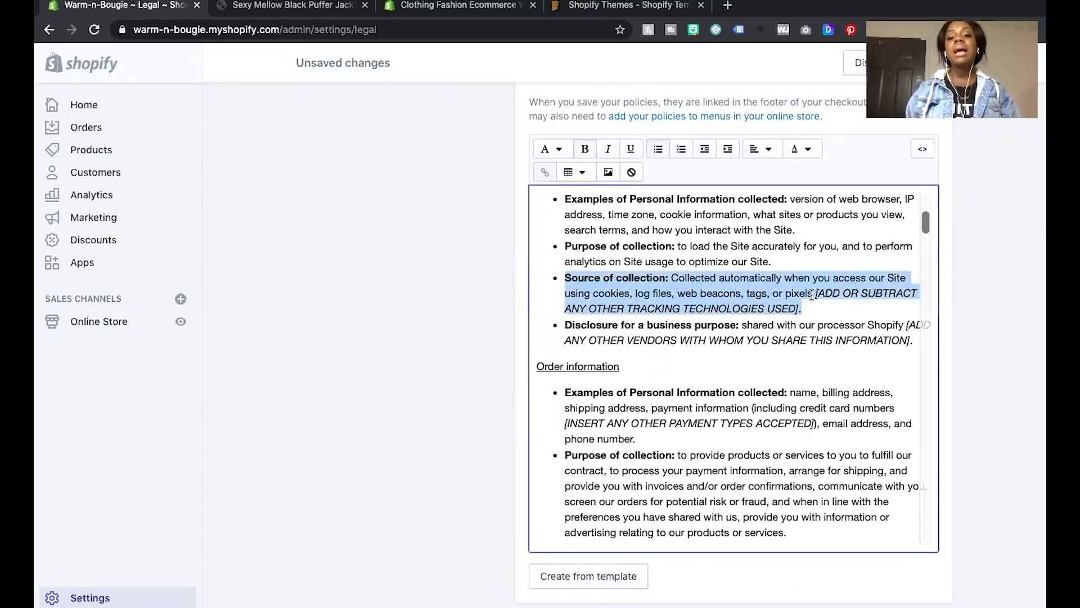
{"action": "left_click", "coordinate": [810, 296]}
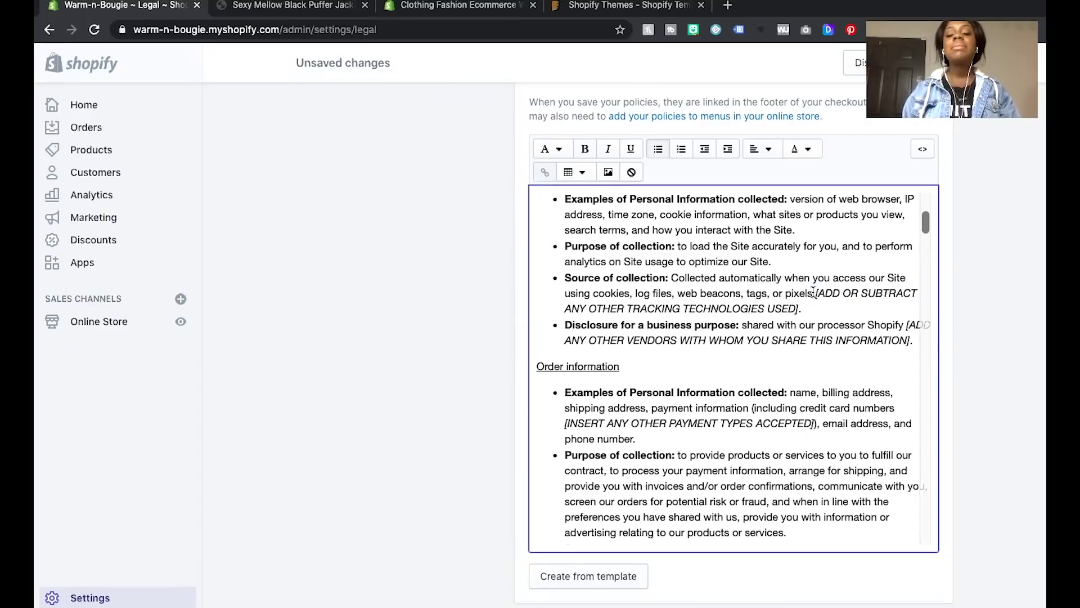
{"action": "type", "text": ", gbhbnn"}
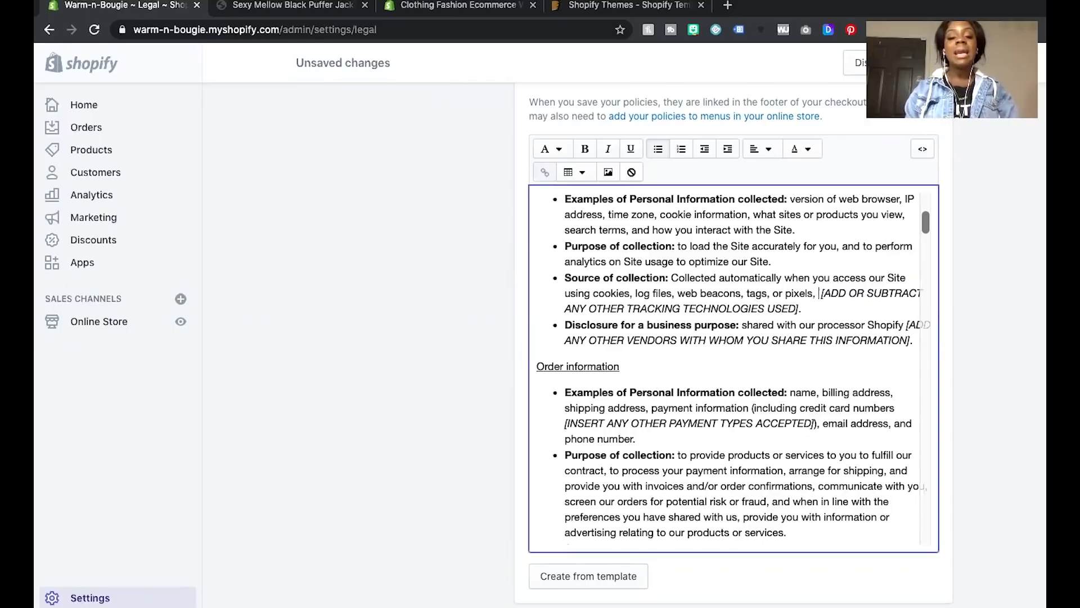
{"action": "key", "text": "BackSpace"}
{"action": "key", "text": "BackSpace"}
{"action": "key", "text": "BackSpace"}
{"action": "key", "text": "BackSpace"}
{"action": "key", "text": "BackSpace"}
{"action": "key", "text": "BackSpace"}
{"action": "key", "text": "BackSpace"}
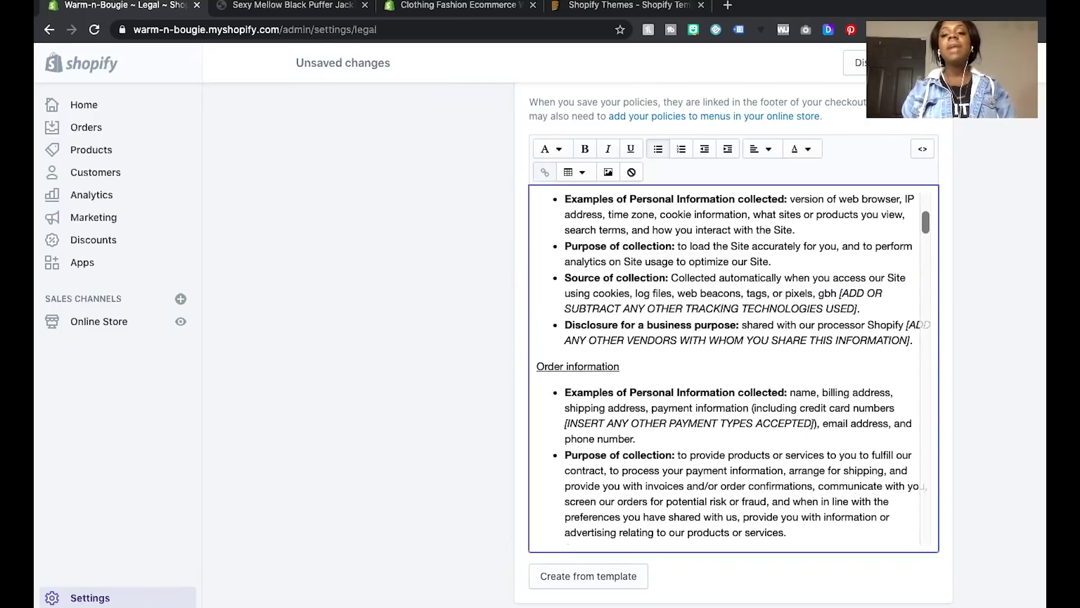
Delete the bracketed tracking technologies placeholder so the Source of collection bullet ends with "or pixels.".
{"action": "left_click_drag", "start_coordinate": [817, 293], "coordinate": [804, 309]}
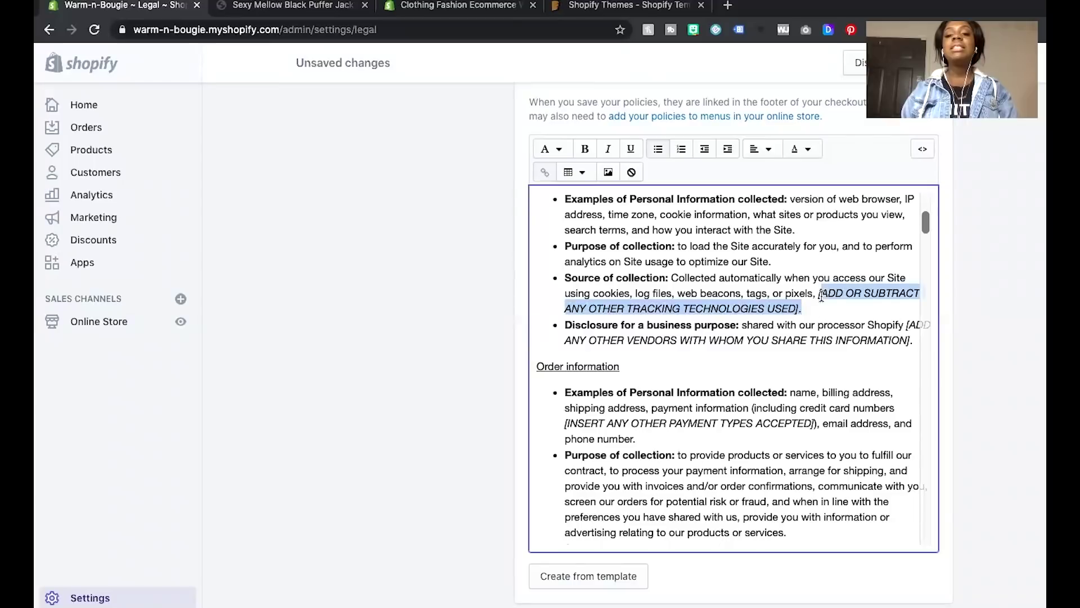
{"action": "key", "text": "BackSpace"}
{"action": "key", "text": "BackSpace"}
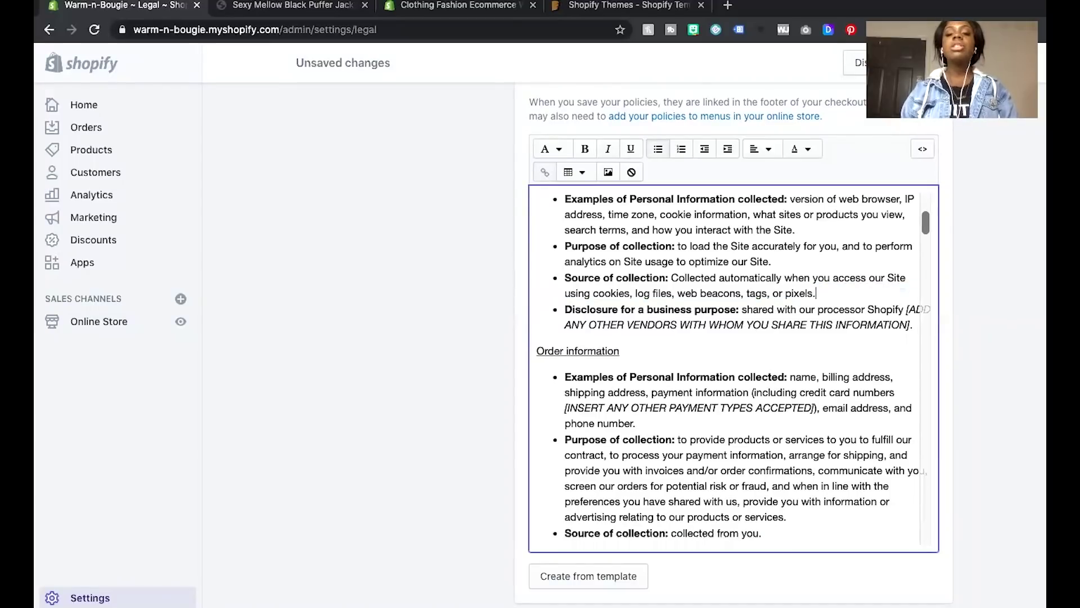
Highlight the placeholder for other accepted payment types under Order information in the Privacy policy.
{"action": "scroll", "coordinate": [758, 366], "scroll_direction": "down", "scroll_amount": 3}
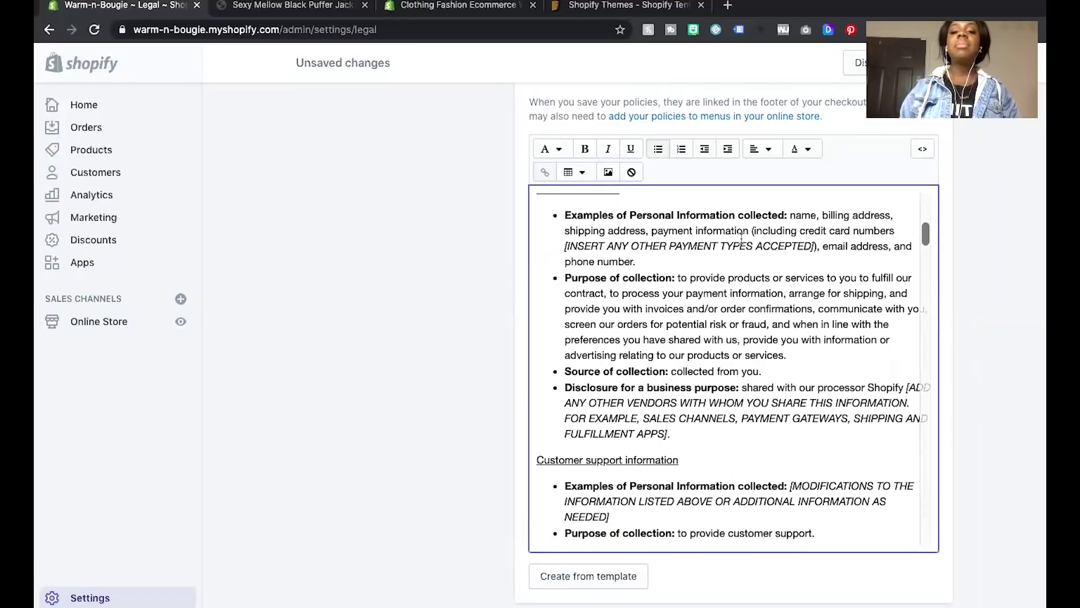
{"action": "left_click", "coordinate": [594, 245]}
{"action": "left_click_drag", "start_coordinate": [598, 246], "coordinate": [812, 246]}
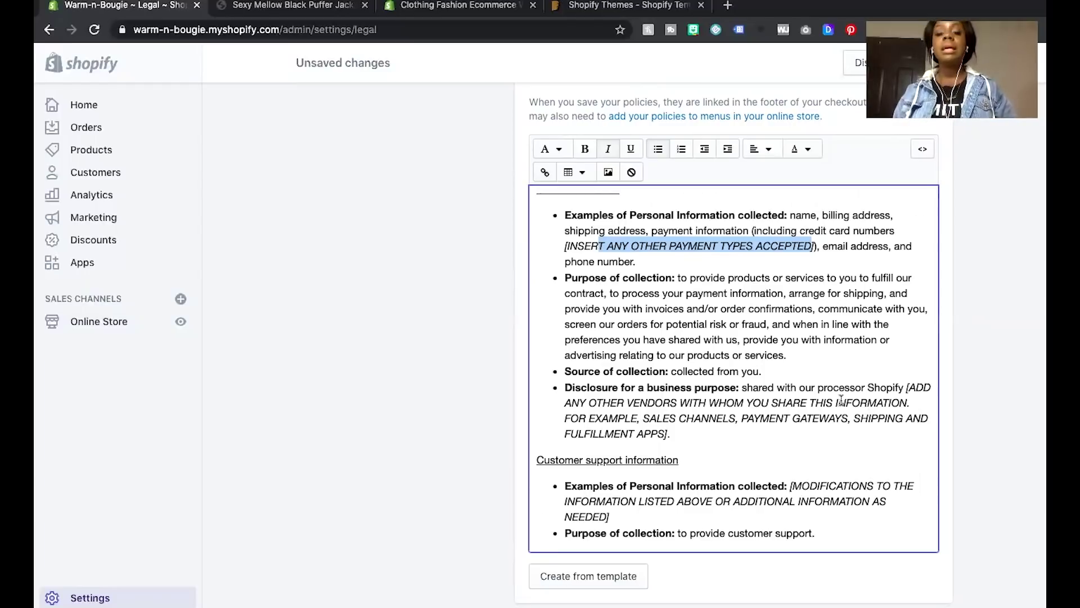
Fill the Terms of service with the template text.
{"action": "scroll", "coordinate": [842, 399], "scroll_direction": "down", "scroll_amount": 10}
{"action": "scroll", "coordinate": [956, 465], "scroll_direction": "down", "scroll_amount": 5}
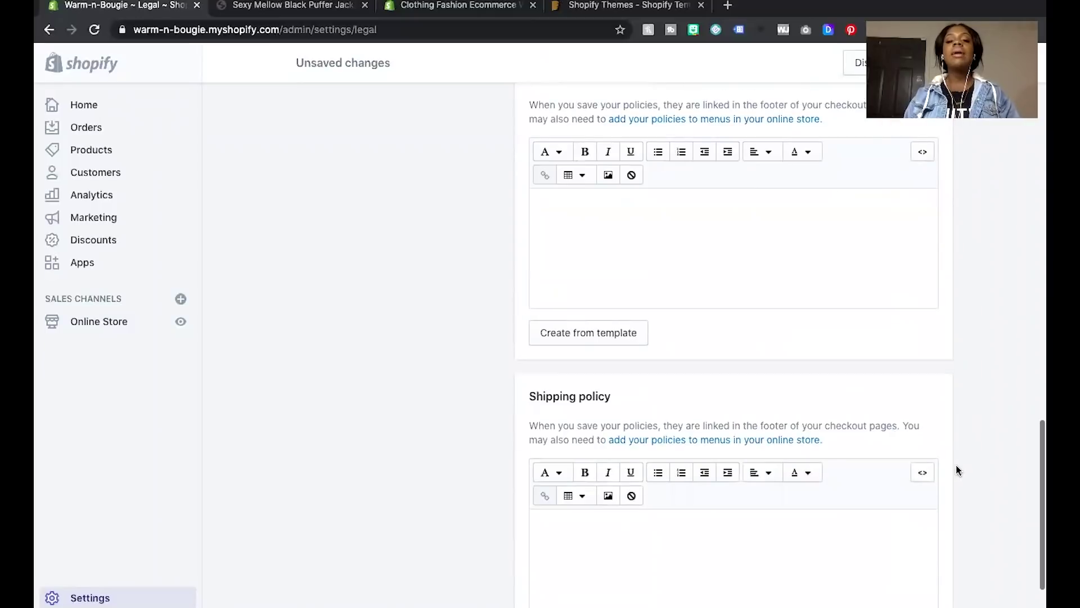
{"action": "scroll", "coordinate": [906, 440], "scroll_direction": "up", "scroll_amount": 2}
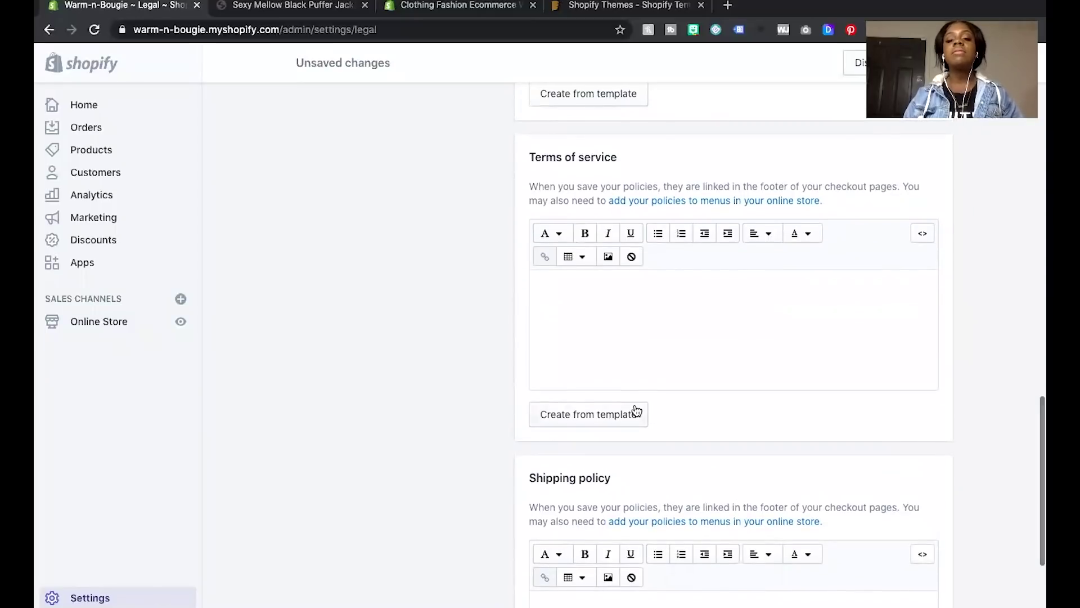
{"action": "left_click", "coordinate": [636, 414]}
Look back over the Refund policy and the bracketed placeholders in the Privacy policy, including the Behavioural Advertising section.
{"action": "scroll", "coordinate": [519, 285], "scroll_direction": "up", "scroll_amount": 10}
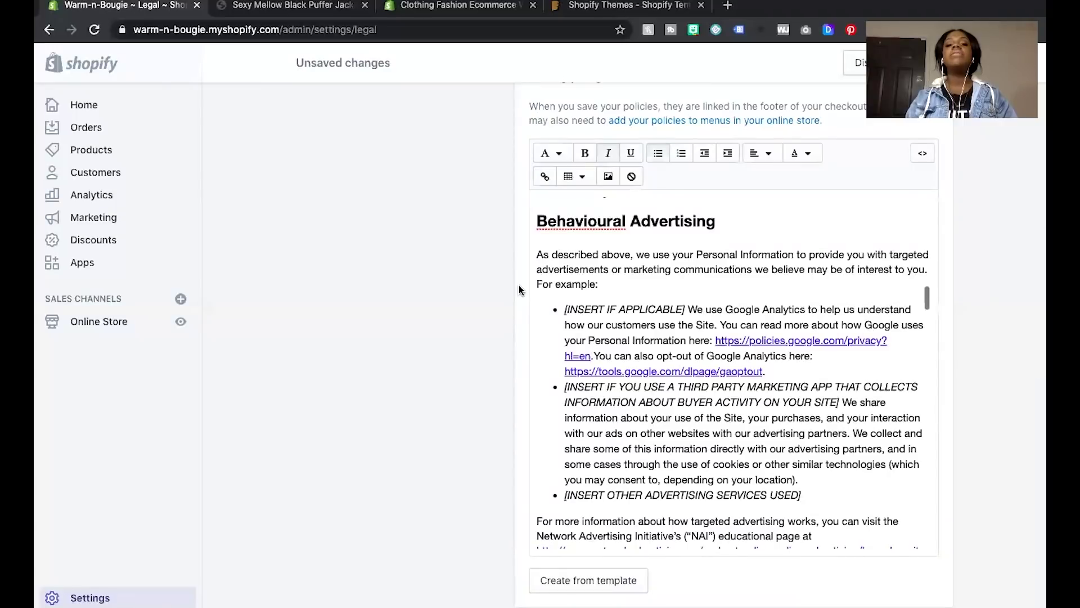
{"action": "scroll", "coordinate": [519, 285], "scroll_direction": "up", "scroll_amount": 10}
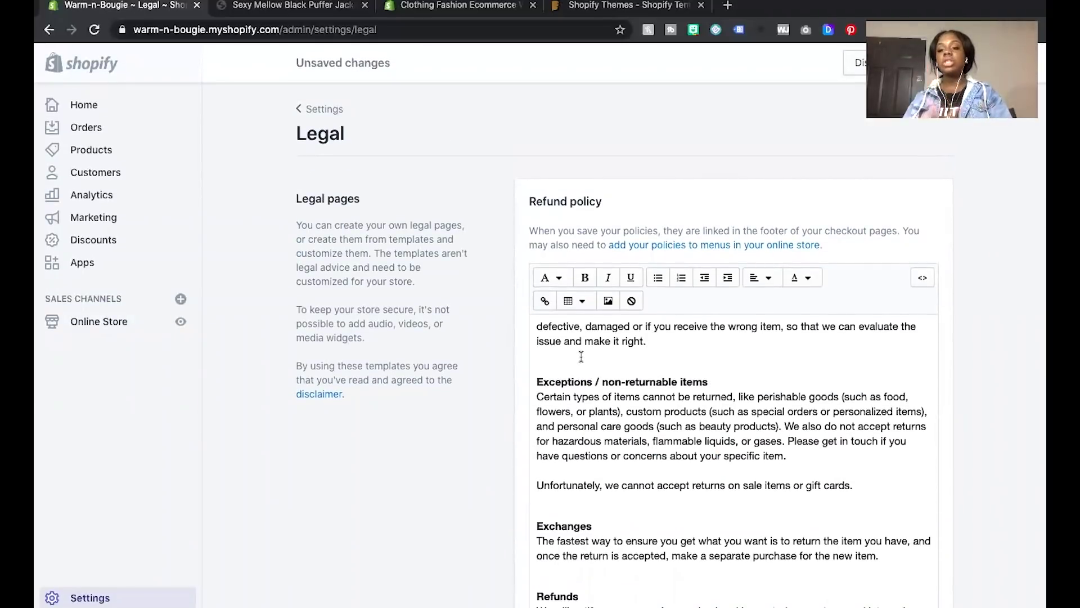
{"action": "scroll", "coordinate": [582, 356], "scroll_direction": "down", "scroll_amount": 10}
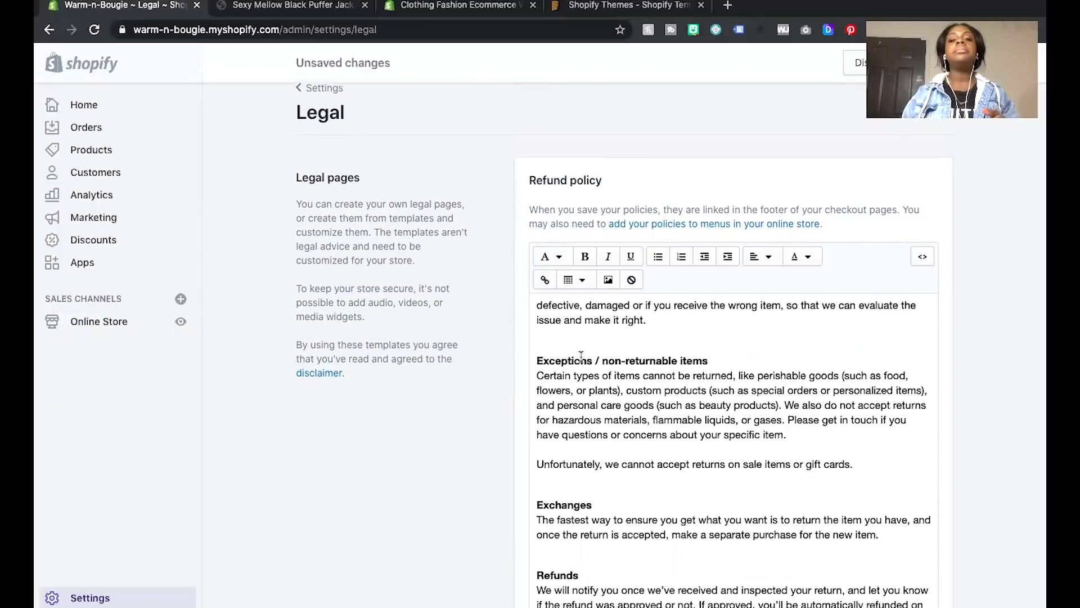
{"action": "scroll", "coordinate": [581, 356], "scroll_direction": "up", "scroll_amount": 3}
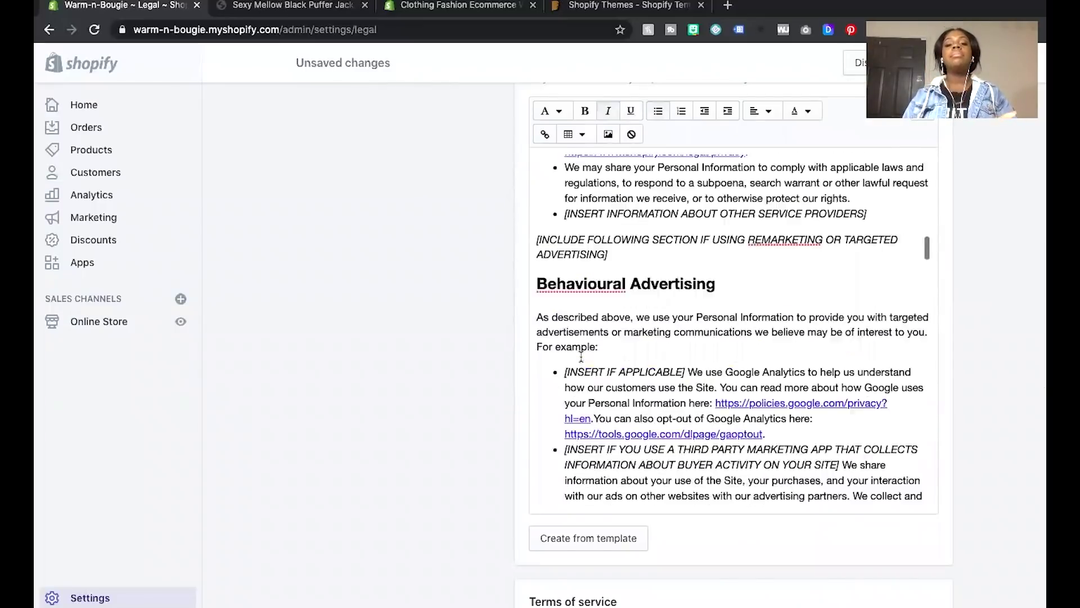
{"action": "scroll", "coordinate": [412, 318], "scroll_direction": "up", "scroll_amount": 3}
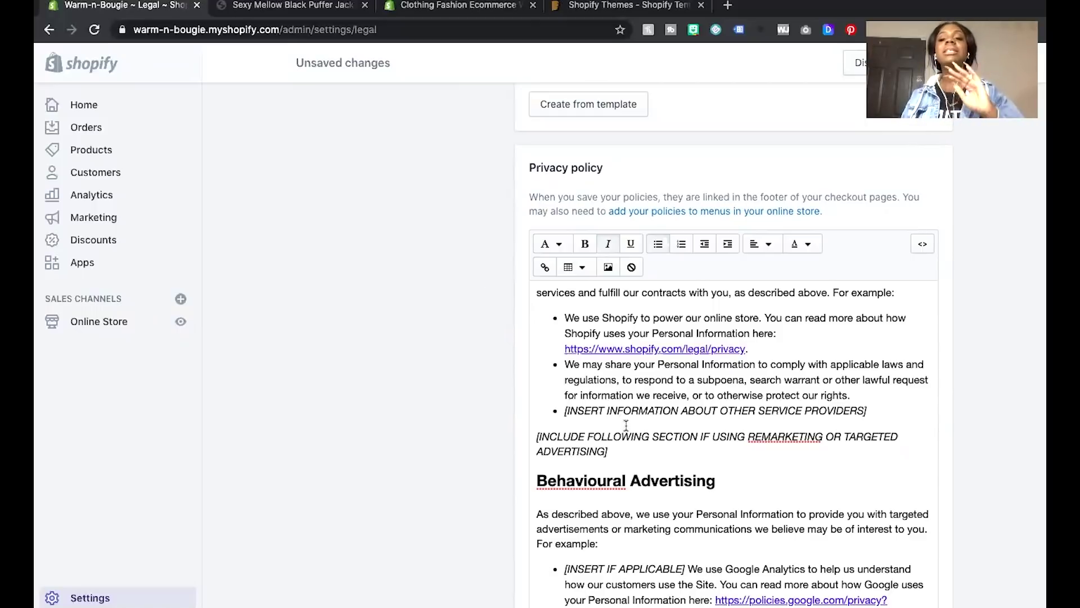
{"action": "scroll", "coordinate": [626, 408], "scroll_direction": "down", "scroll_amount": 1}
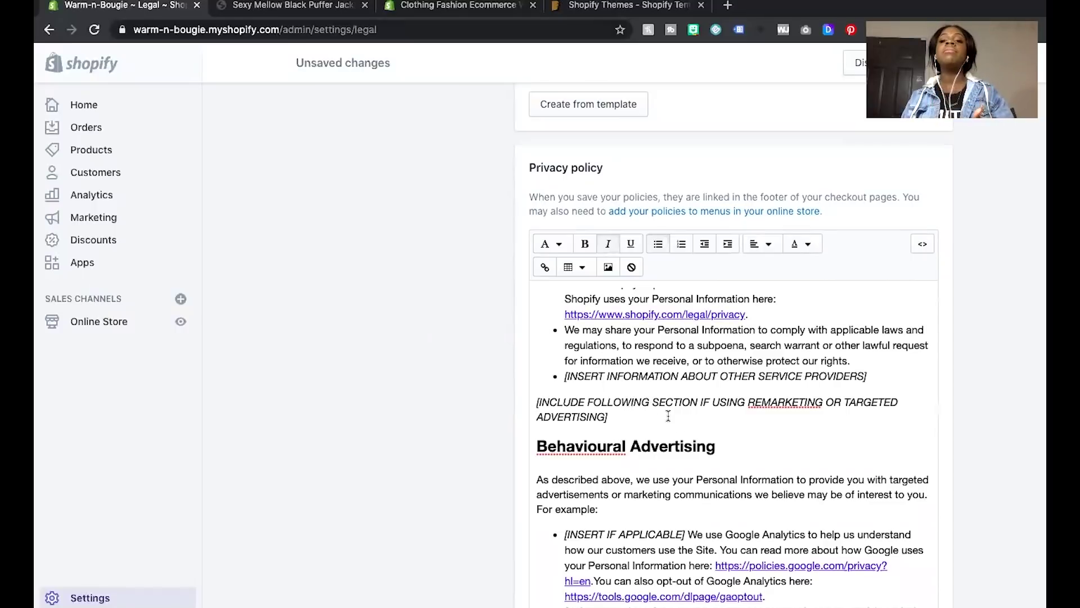
{"action": "scroll", "coordinate": [903, 369], "scroll_direction": "down", "scroll_amount": 4}
{"action": "scroll", "coordinate": [911, 372], "scroll_direction": "down", "scroll_amount": 5}
{"action": "scroll", "coordinate": [960, 392], "scroll_direction": "down", "scroll_amount": 5}
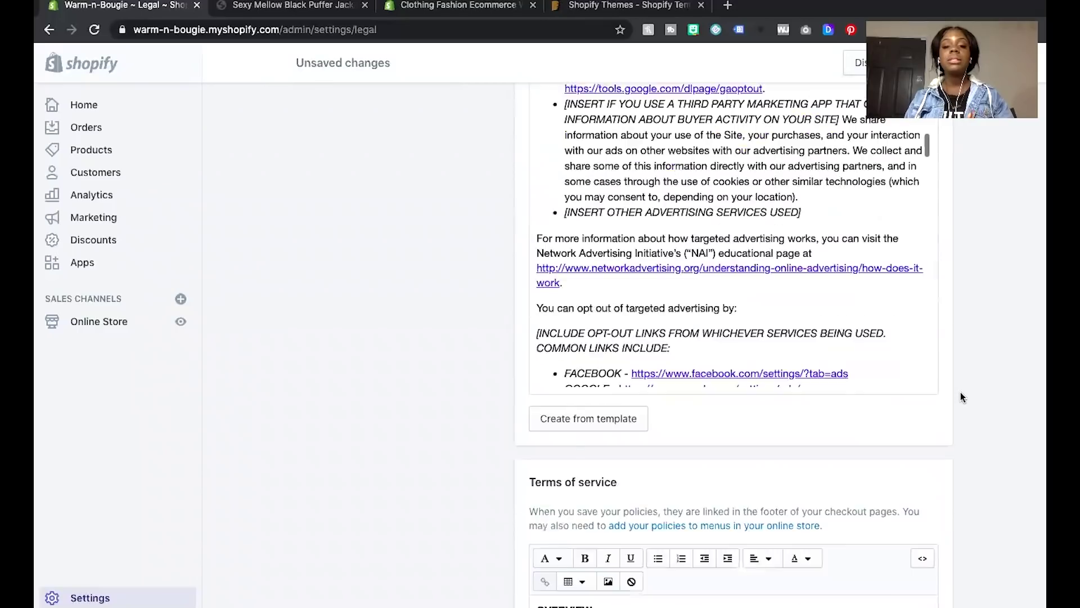
Read through the Terms of service and save the legal policies.
{"action": "scroll", "coordinate": [961, 392], "scroll_direction": "down", "scroll_amount": 5}
{"action": "scroll", "coordinate": [980, 366], "scroll_direction": "down", "scroll_amount": 5}
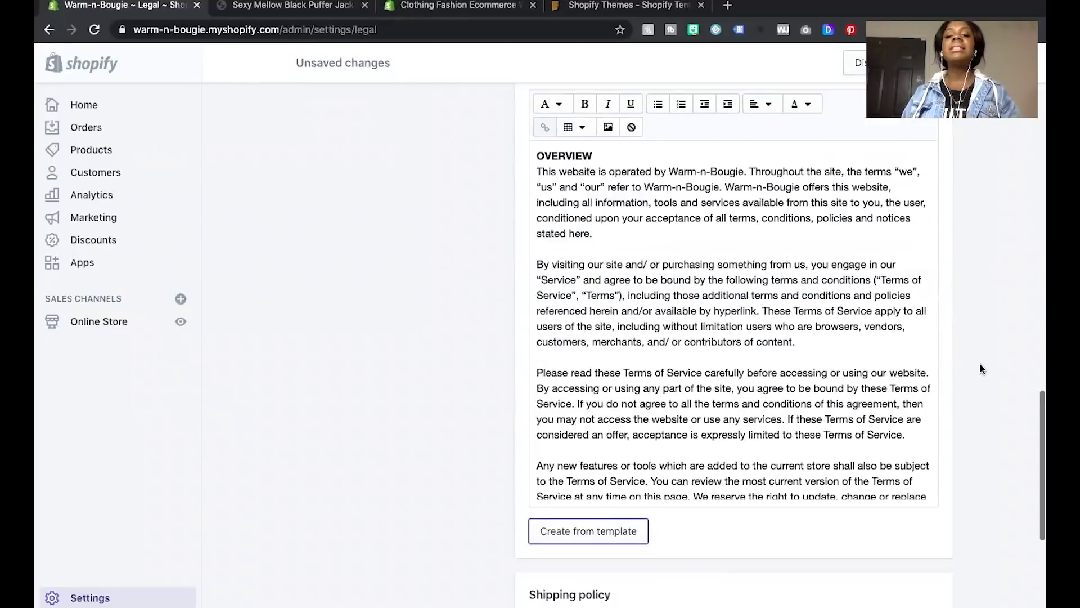
{"action": "scroll", "coordinate": [980, 368], "scroll_direction": "up", "scroll_amount": 1}
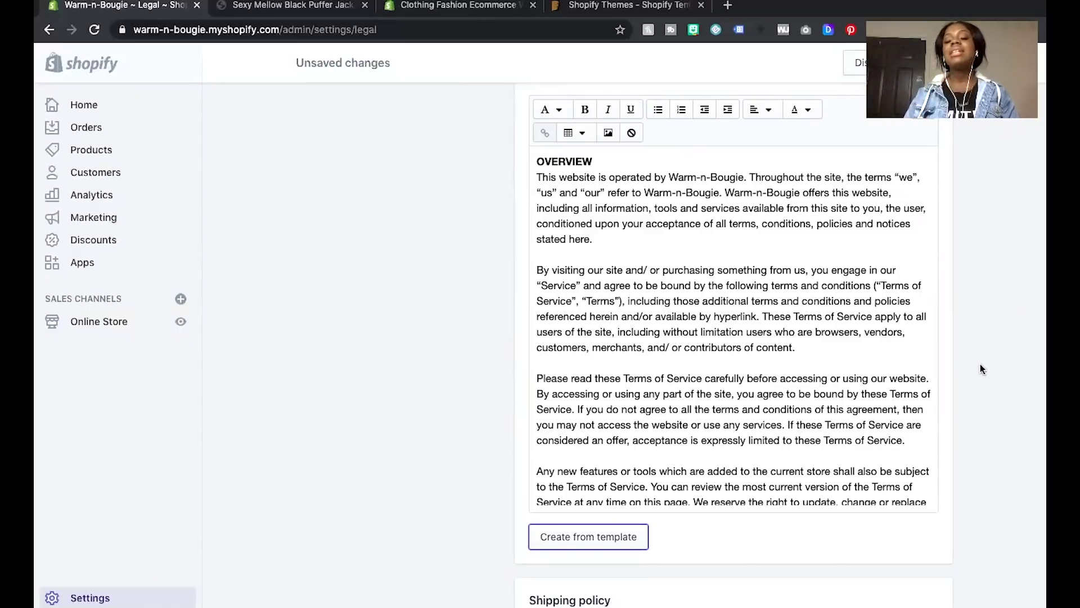
{"action": "scroll", "coordinate": [745, 339], "scroll_direction": "down", "scroll_amount": 5}
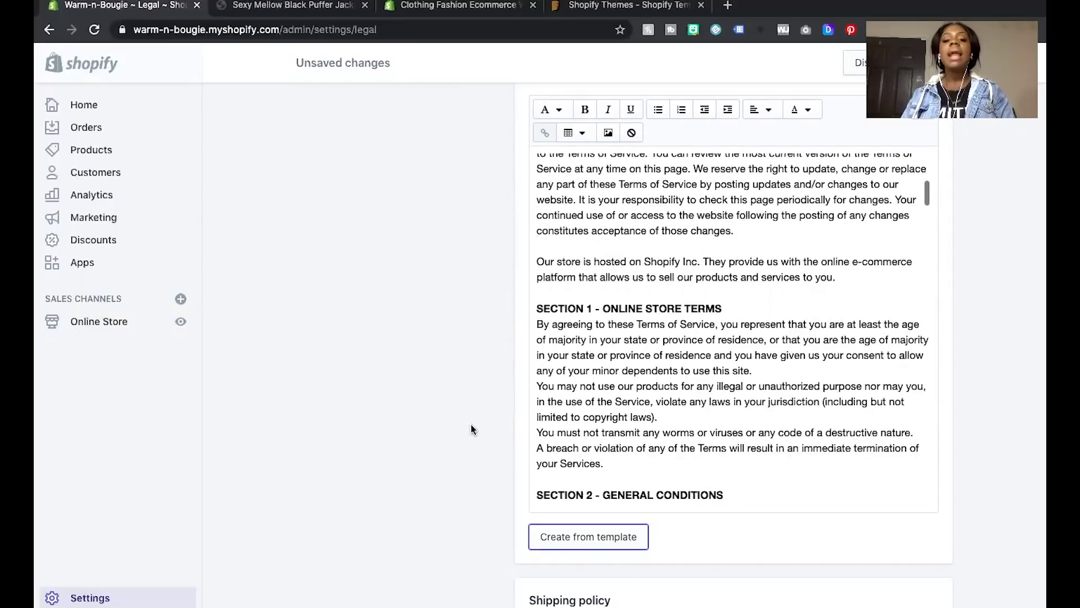
{"action": "scroll", "coordinate": [471, 424], "scroll_direction": "down", "scroll_amount": 5}
{"action": "left_click", "coordinate": [599, 438]}
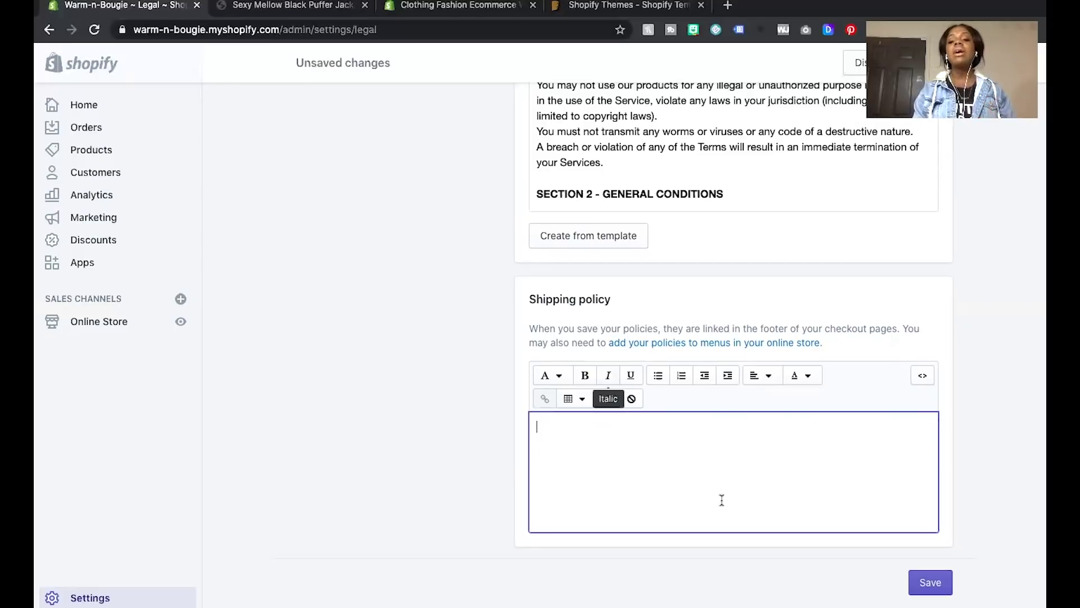
{"action": "left_click", "coordinate": [930, 581]}
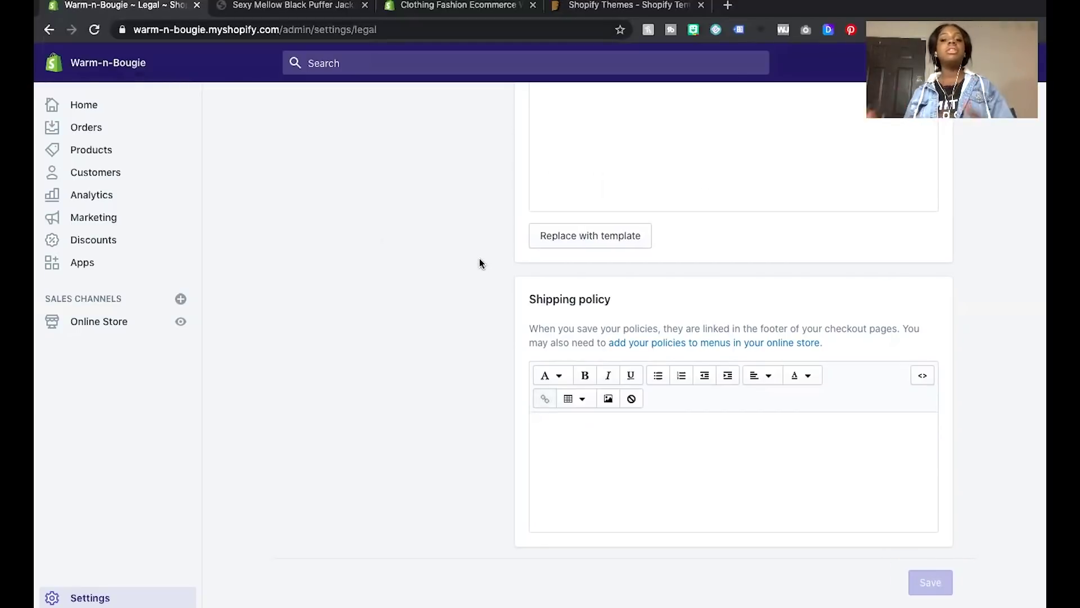
Open the Footer menu in the online store's navigation and add a menu item linking to the Privacy Policy.
{"action": "left_click", "coordinate": [106, 329]}
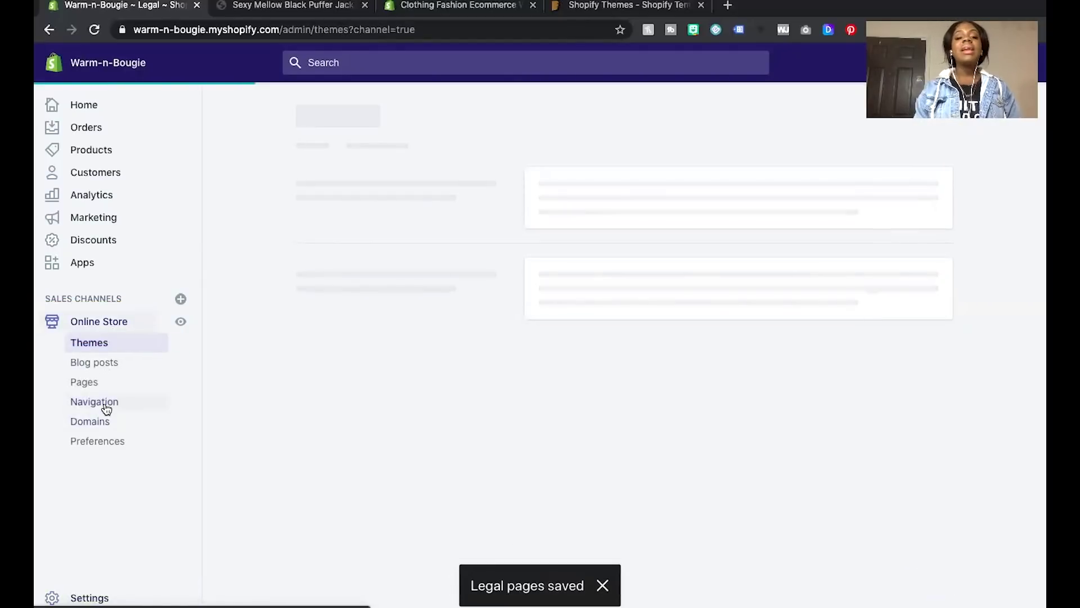
{"action": "left_click", "coordinate": [106, 405]}
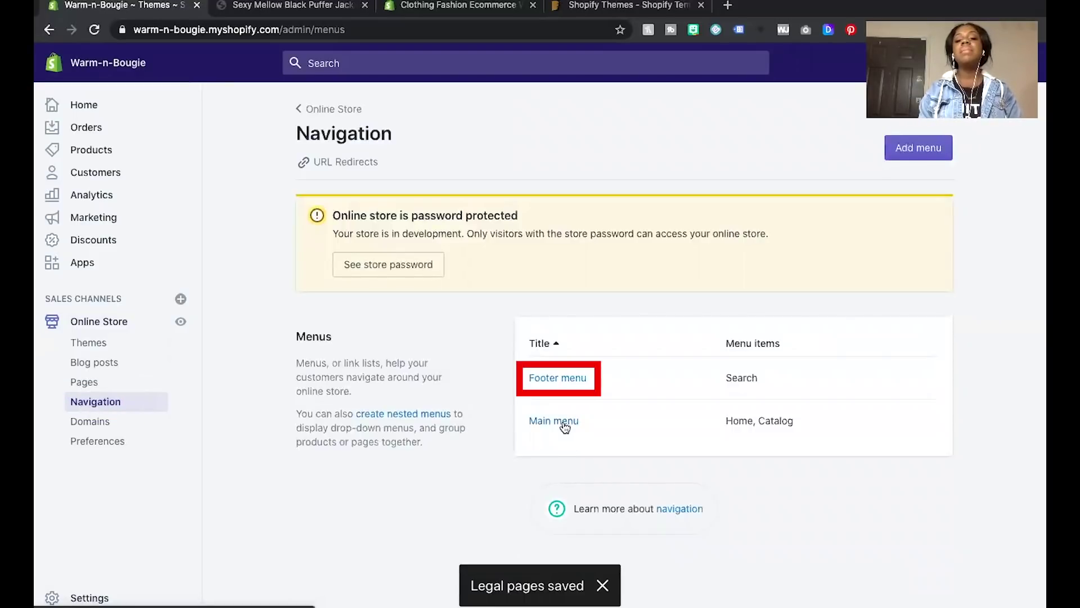
{"action": "left_click", "coordinate": [560, 378]}
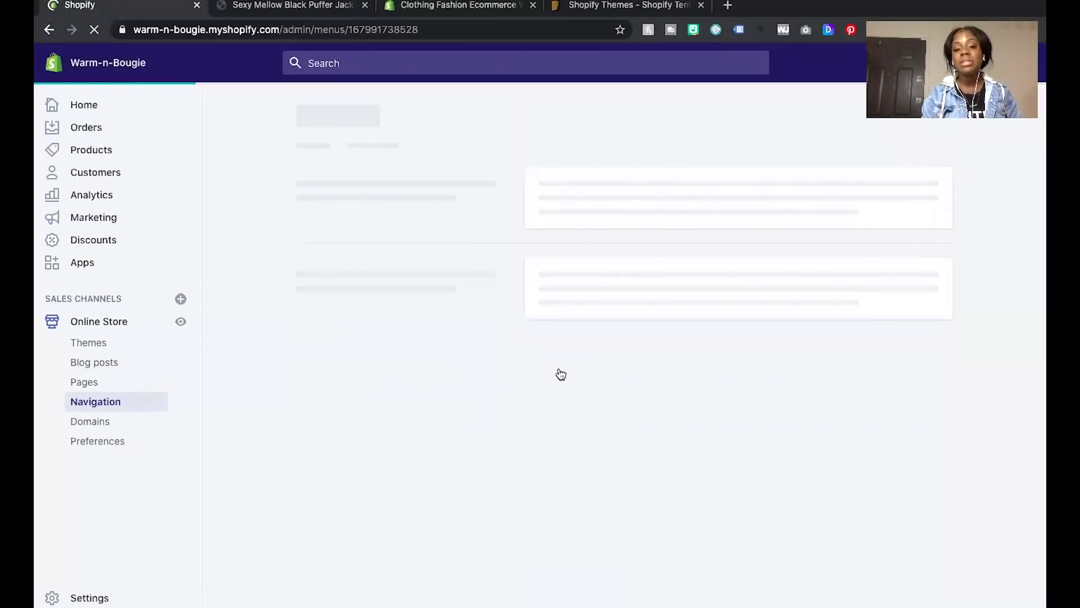
{"action": "left_click", "coordinate": [313, 365]}
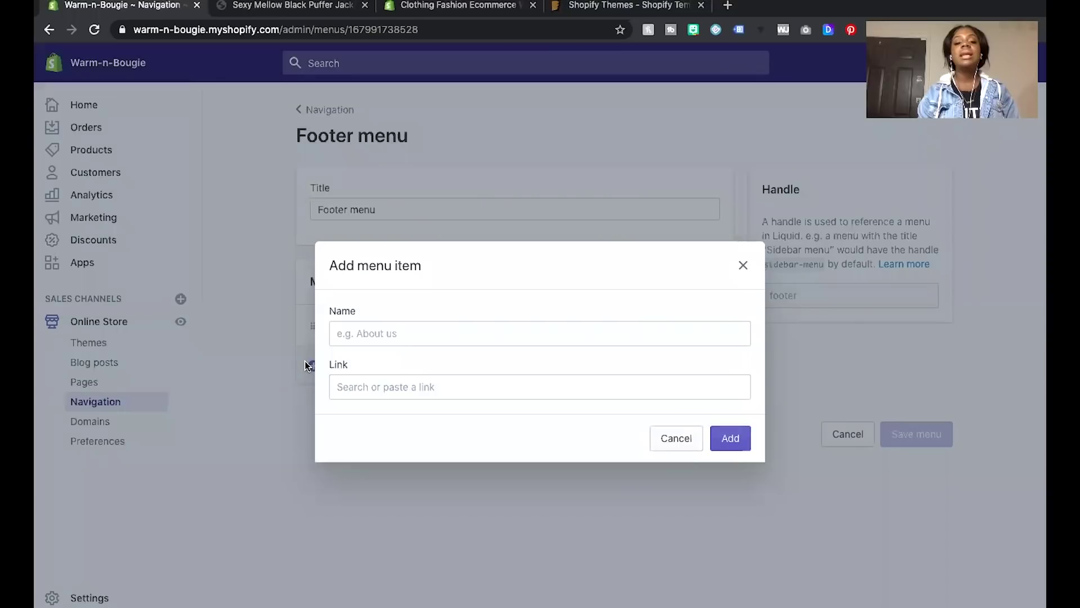
{"action": "left_click", "coordinate": [379, 387]}
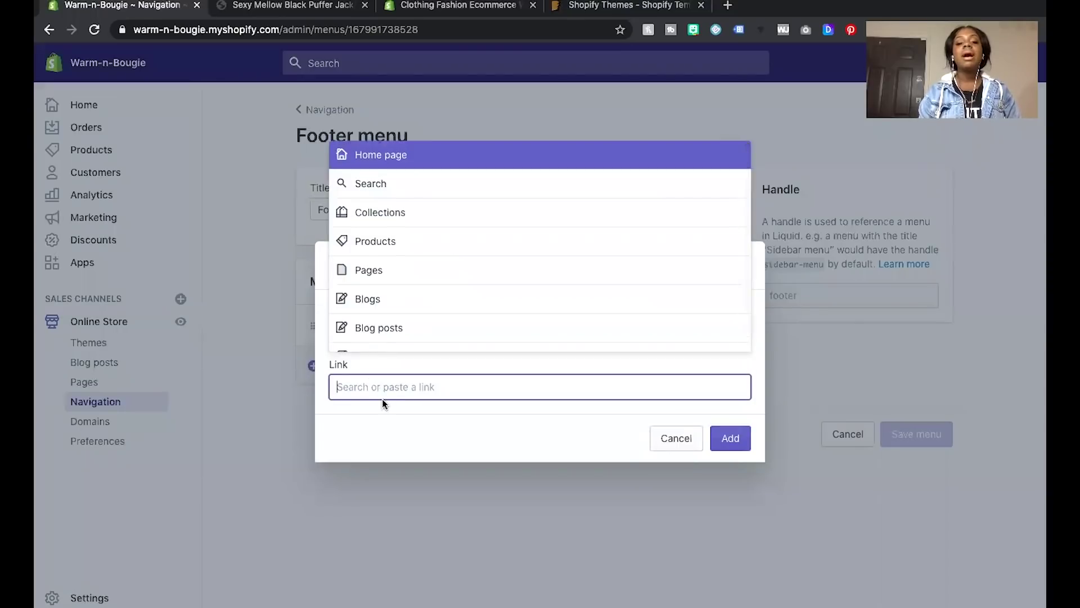
{"action": "scroll", "coordinate": [356, 309], "scroll_direction": "down", "scroll_amount": 1}
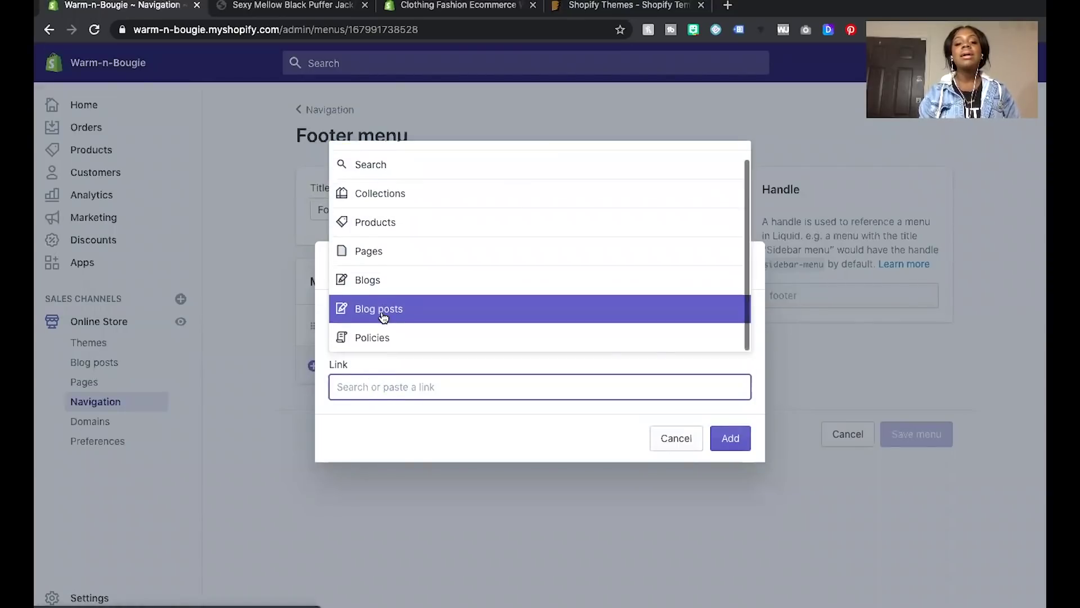
{"action": "left_click", "coordinate": [388, 335]}
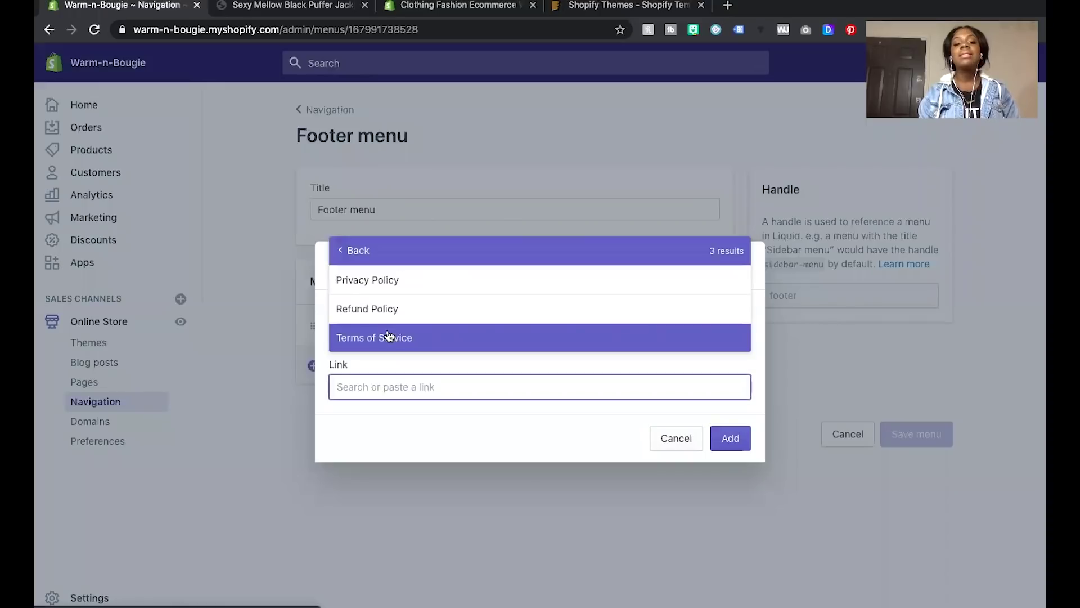
{"action": "left_click", "coordinate": [386, 280]}
{"action": "left_click", "coordinate": [730, 438]}
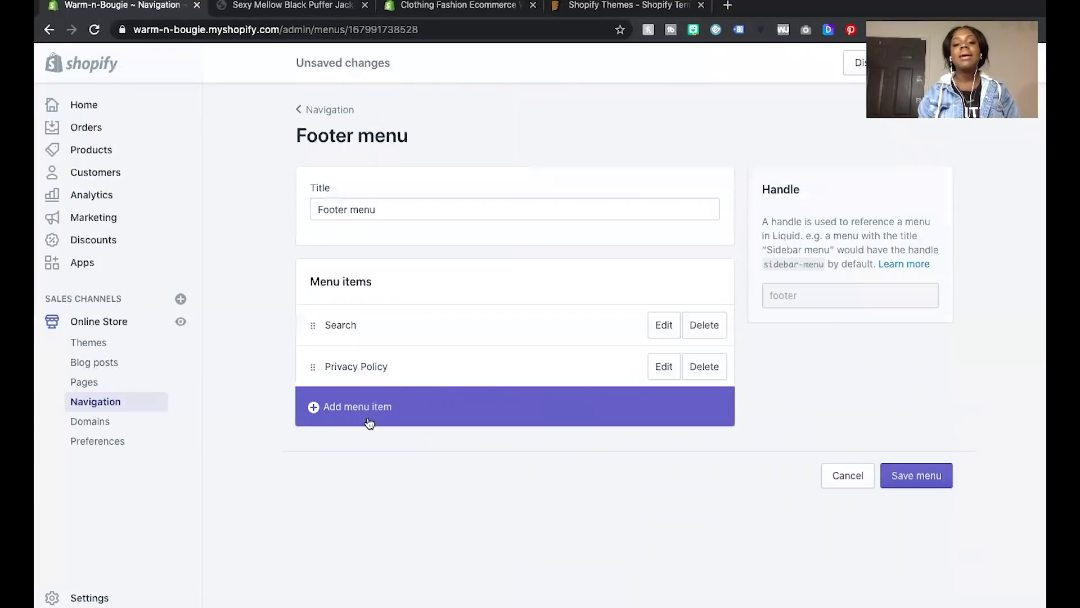
Add a Footer menu item linking to the Refund Policy.
{"action": "left_click", "coordinate": [369, 406]}
{"action": "left_click", "coordinate": [396, 387]}
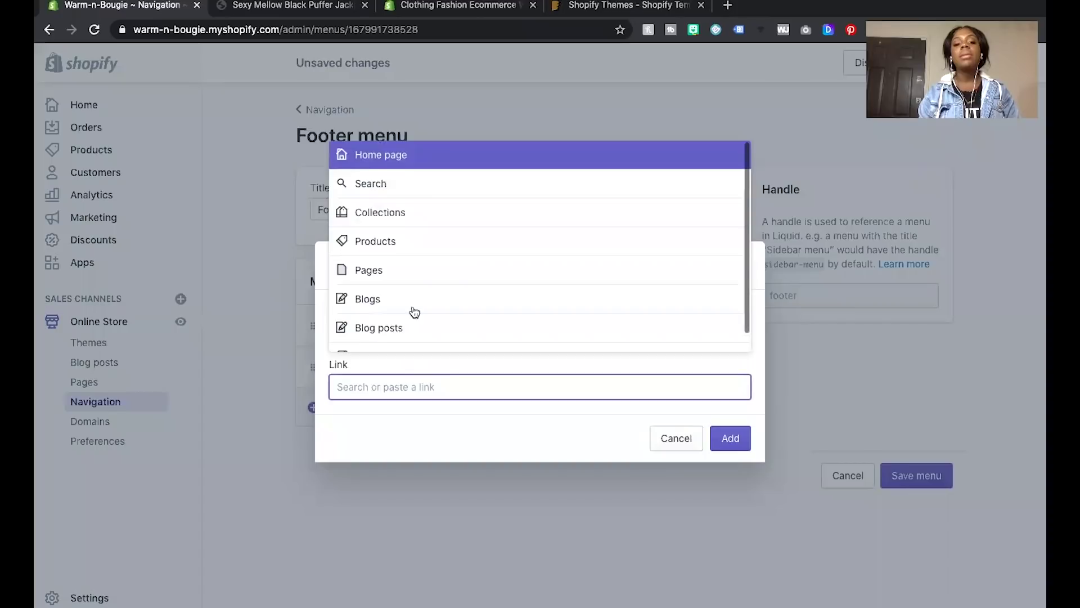
{"action": "scroll", "coordinate": [412, 311], "scroll_direction": "down", "scroll_amount": 1}
{"action": "left_click", "coordinate": [411, 338]}
{"action": "left_click", "coordinate": [411, 310]}
{"action": "left_click", "coordinate": [731, 438]}
Add a Footer menu item linking to the Terms of Service and save the menu.
{"action": "left_click", "coordinate": [319, 448]}
{"action": "left_click", "coordinate": [402, 388]}
{"action": "scroll", "coordinate": [410, 293], "scroll_direction": "down", "scroll_amount": 1}
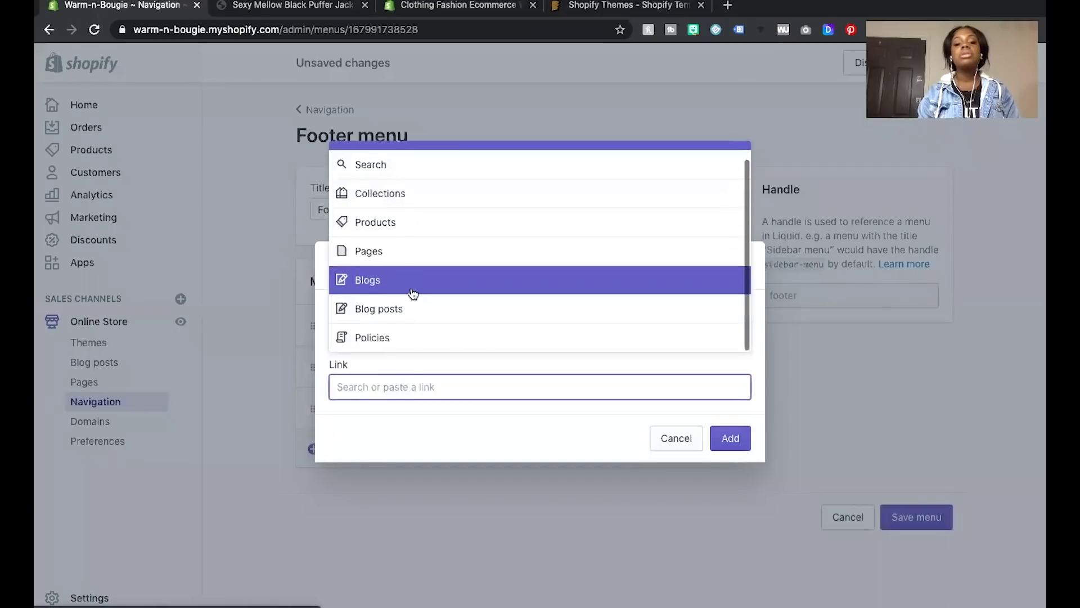
{"action": "left_click", "coordinate": [403, 329]}
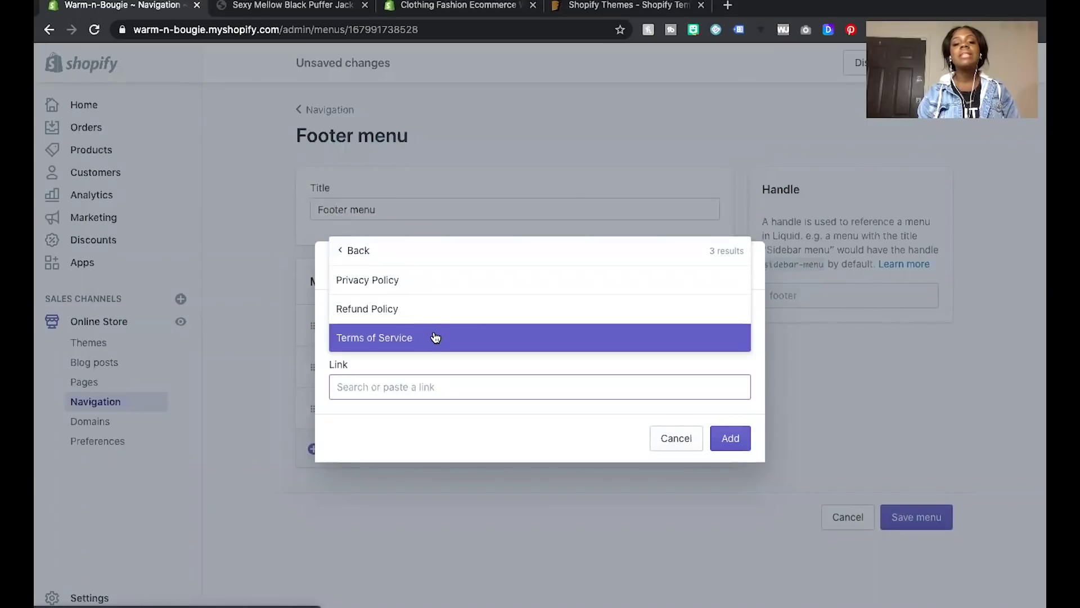
{"action": "left_click", "coordinate": [434, 331]}
{"action": "left_click", "coordinate": [733, 445]}
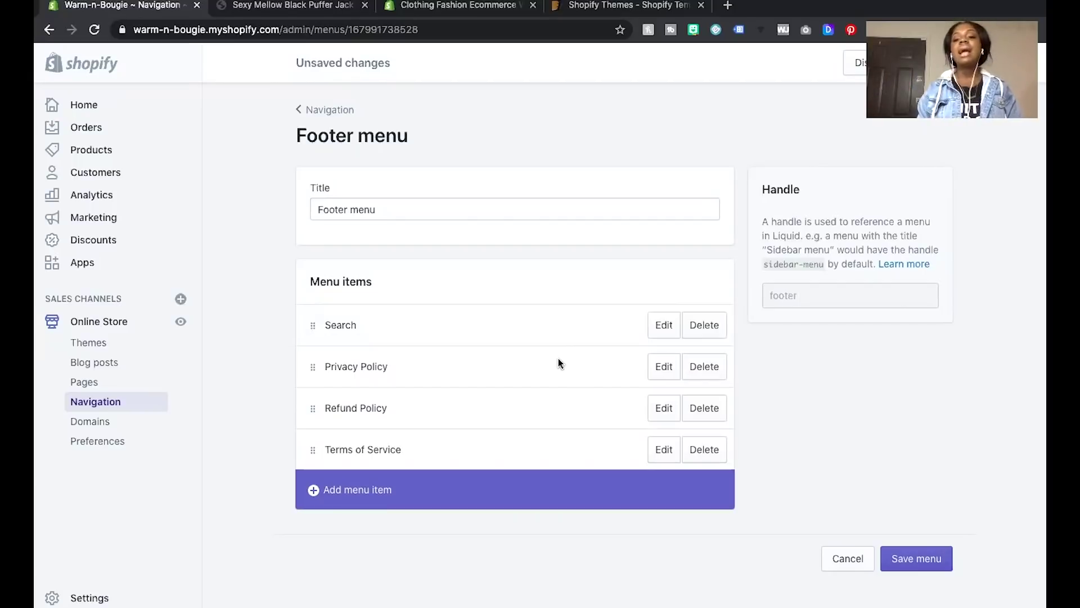
{"action": "left_click", "coordinate": [905, 557]}
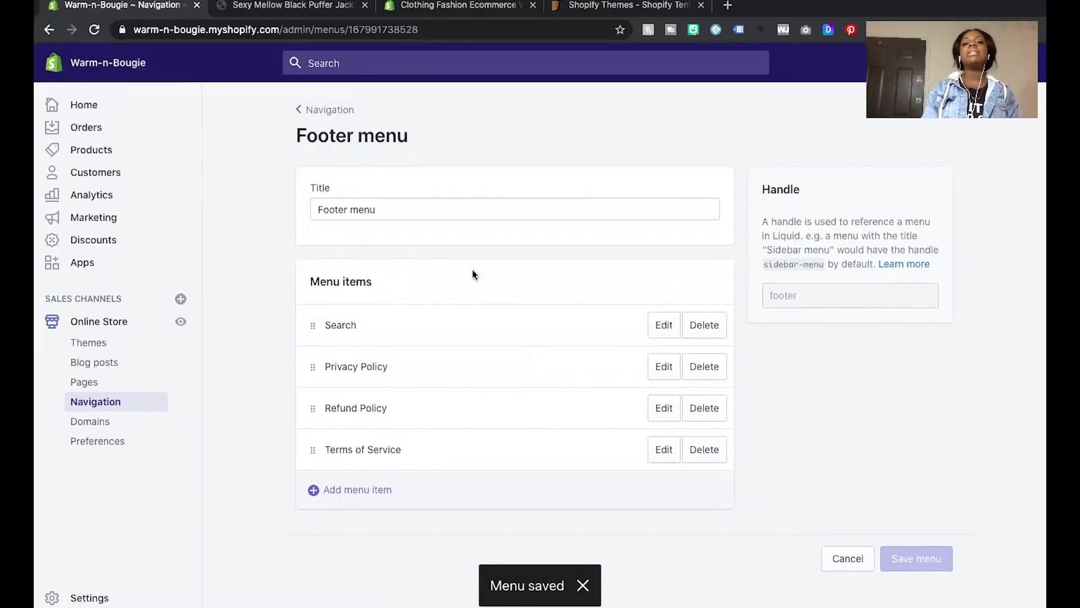
Reload the storefront preview and check the policy links in the home page footer.
{"action": "left_click", "coordinate": [250, 7]}
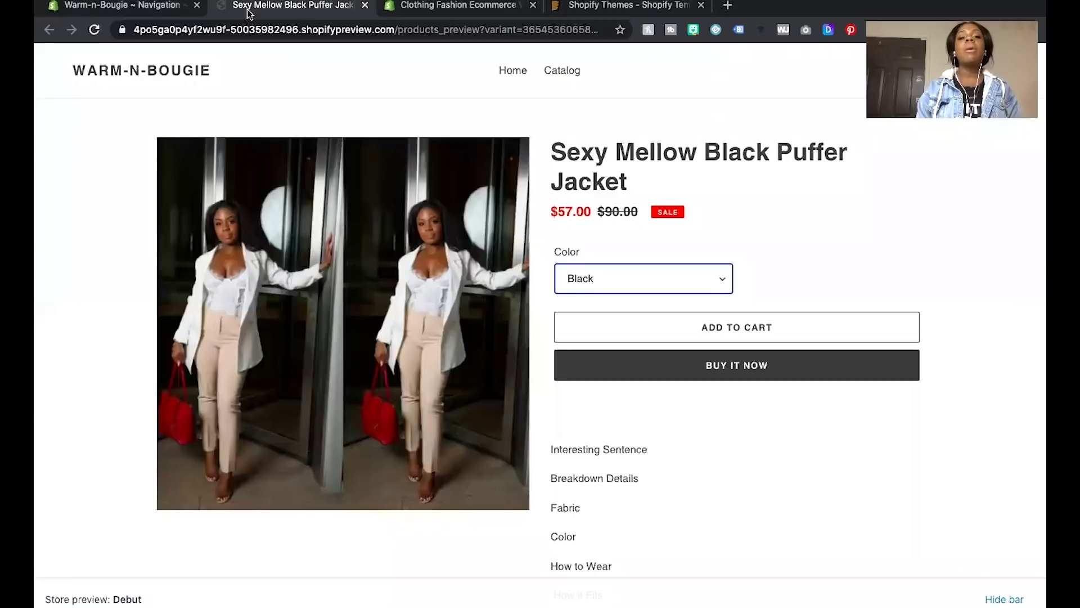
{"action": "left_click", "coordinate": [94, 31]}
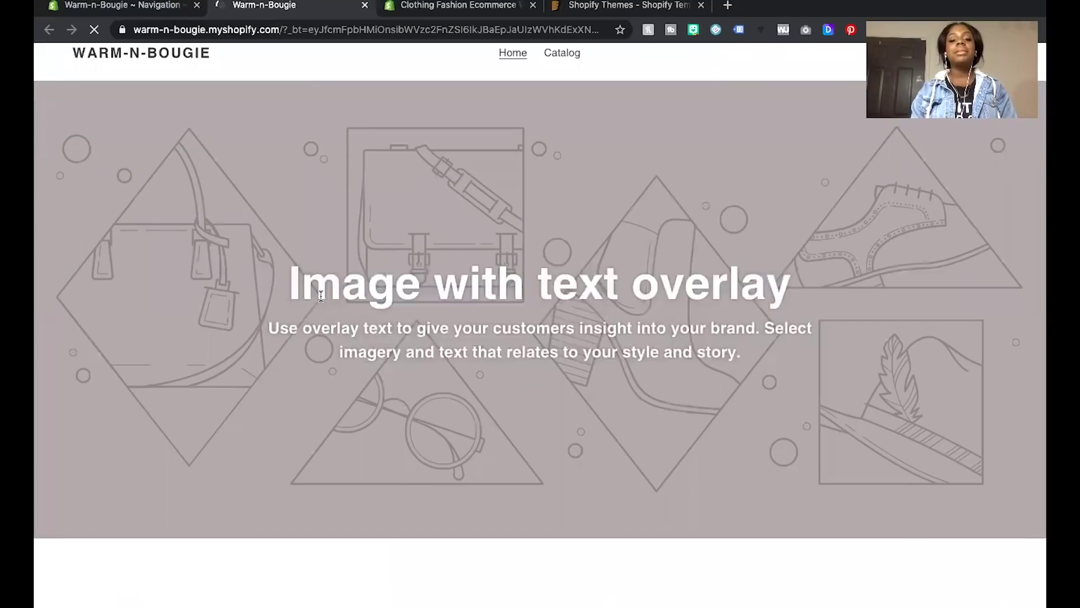
{"action": "scroll", "coordinate": [321, 296], "scroll_direction": "down", "scroll_amount": 15}
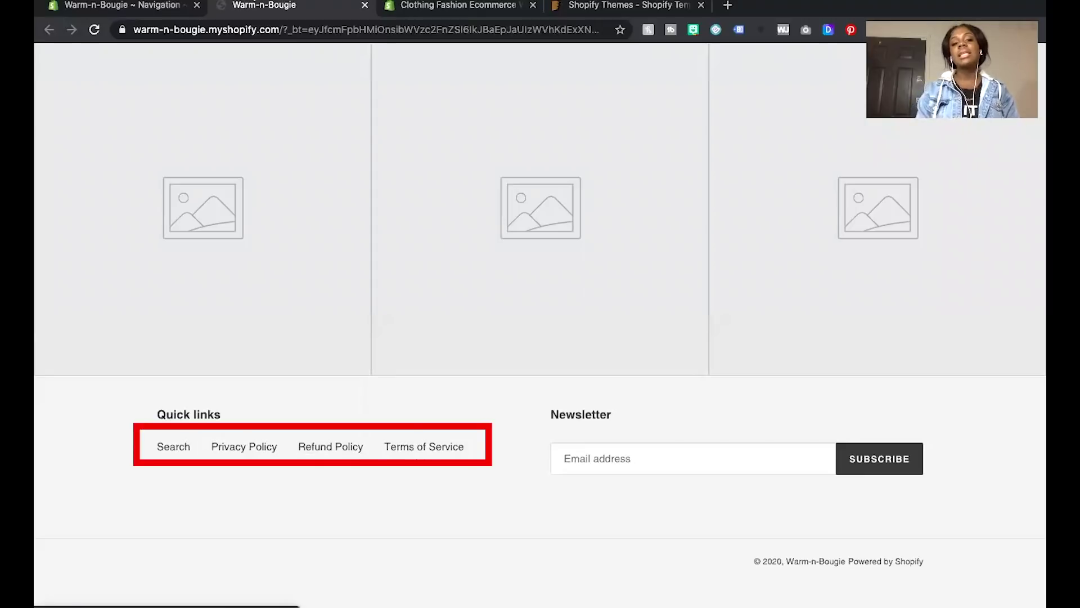
Search for a new domain named warmnbougie in the store's domain settings and look through the available extensions and prices.
{"action": "left_click", "coordinate": [144, 39]}
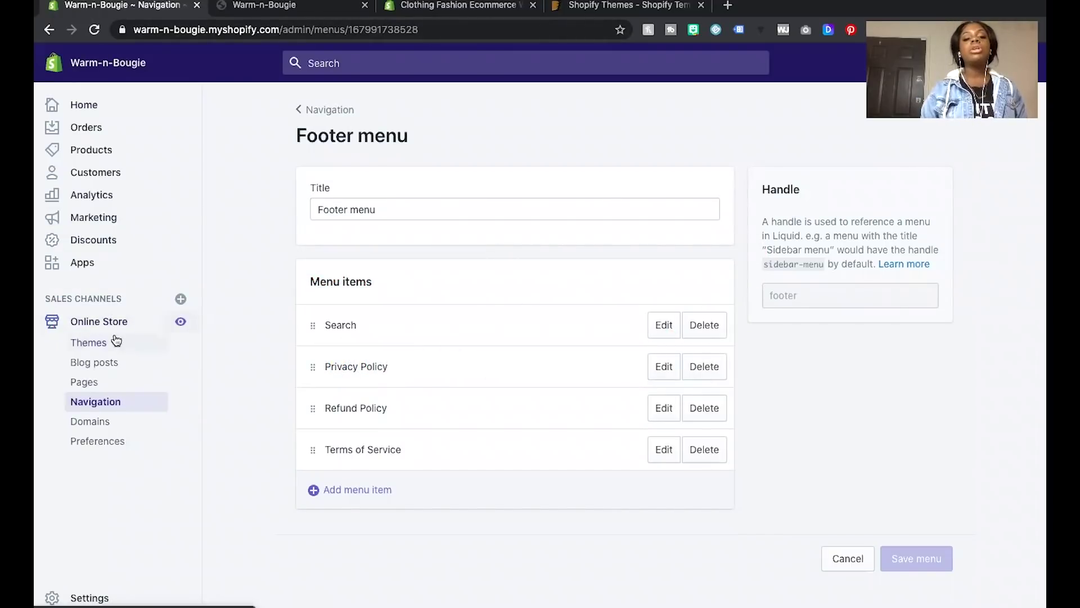
{"action": "left_click", "coordinate": [94, 423]}
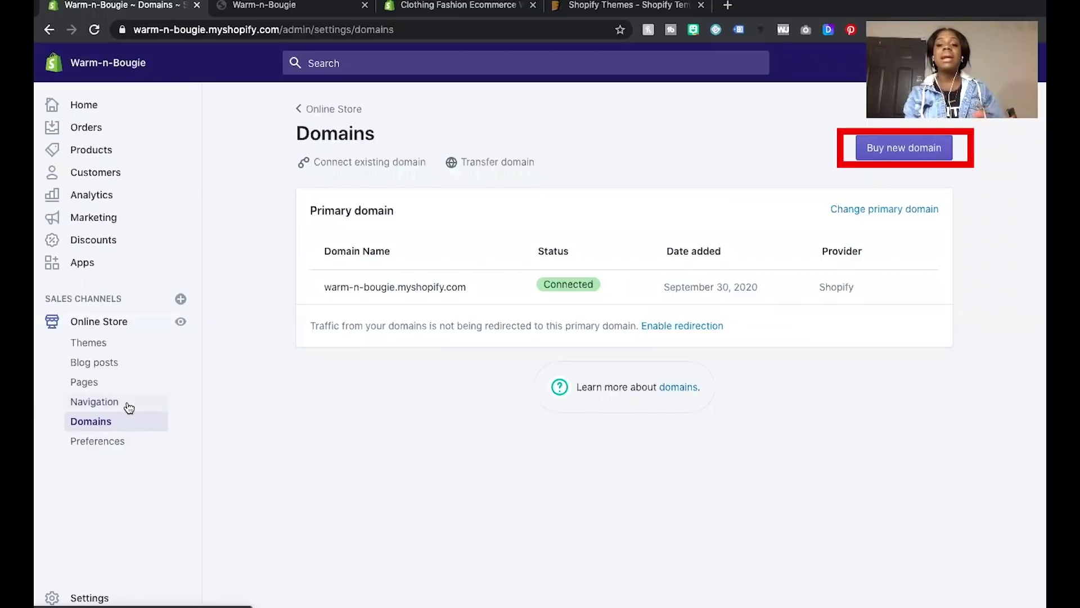
{"action": "left_click", "coordinate": [898, 149]}
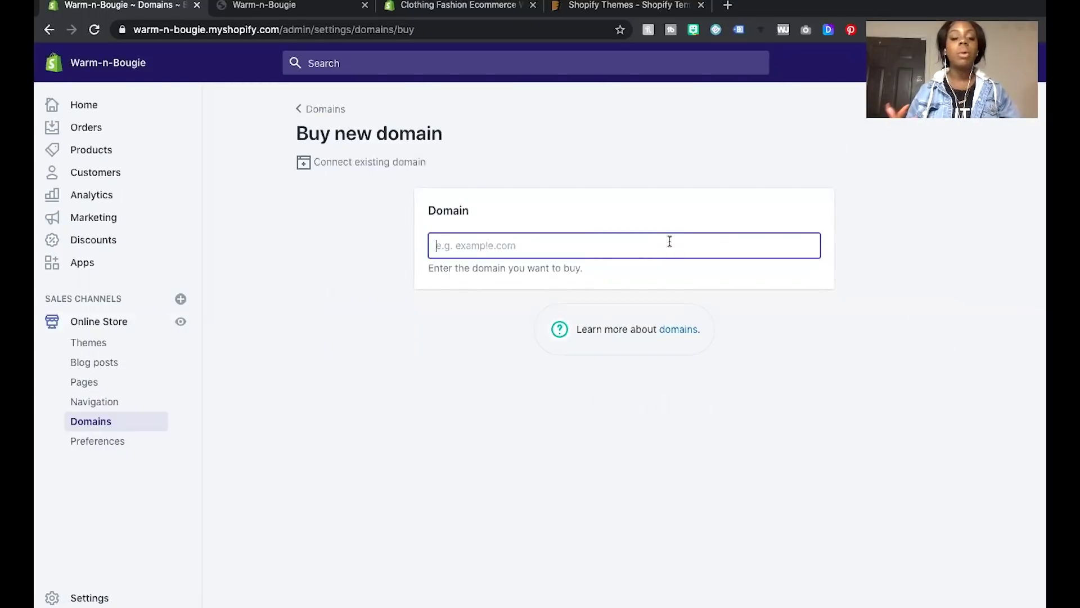
{"action": "type", "text": "warmnbougie"}
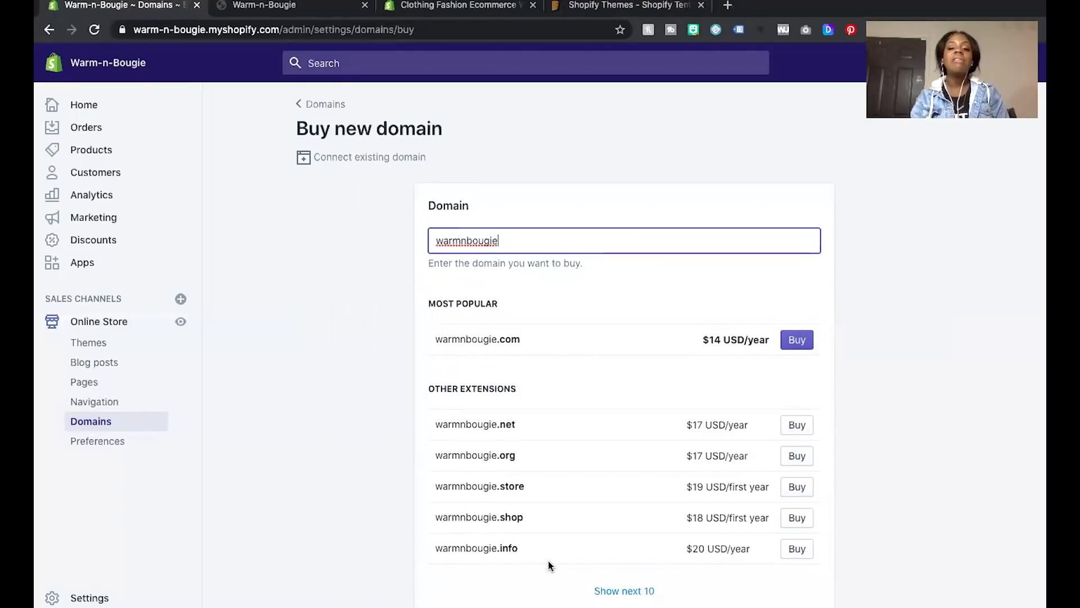
{"action": "scroll", "coordinate": [550, 562], "scroll_direction": "down", "scroll_amount": 2}
{"action": "left_click", "coordinate": [622, 532]}
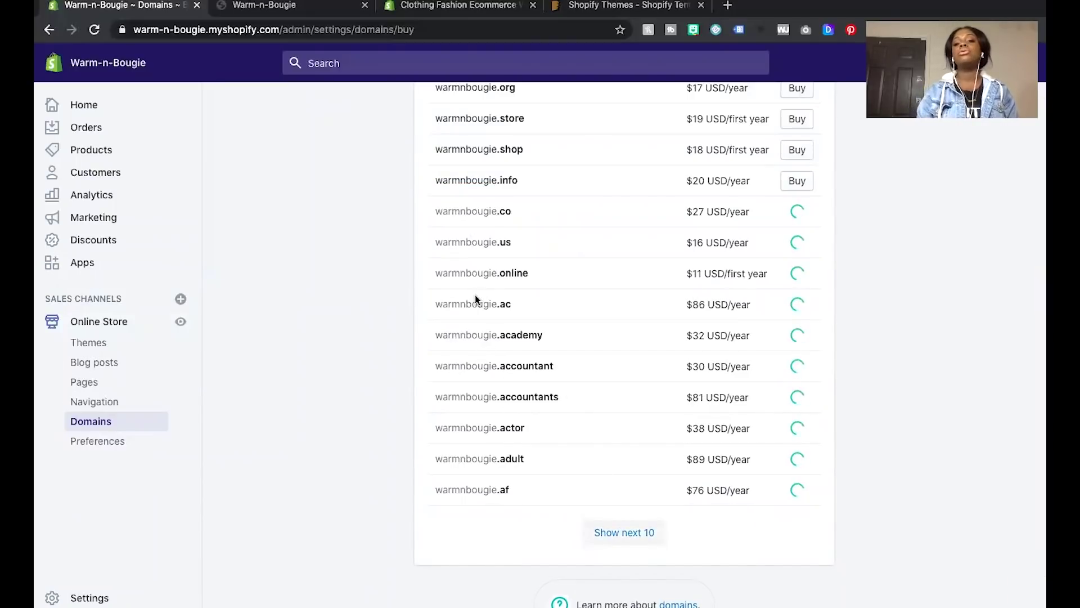
{"action": "scroll", "coordinate": [475, 300], "scroll_direction": "up", "scroll_amount": 5}
{"action": "scroll", "coordinate": [474, 295], "scroll_direction": "up", "scroll_amount": 1}
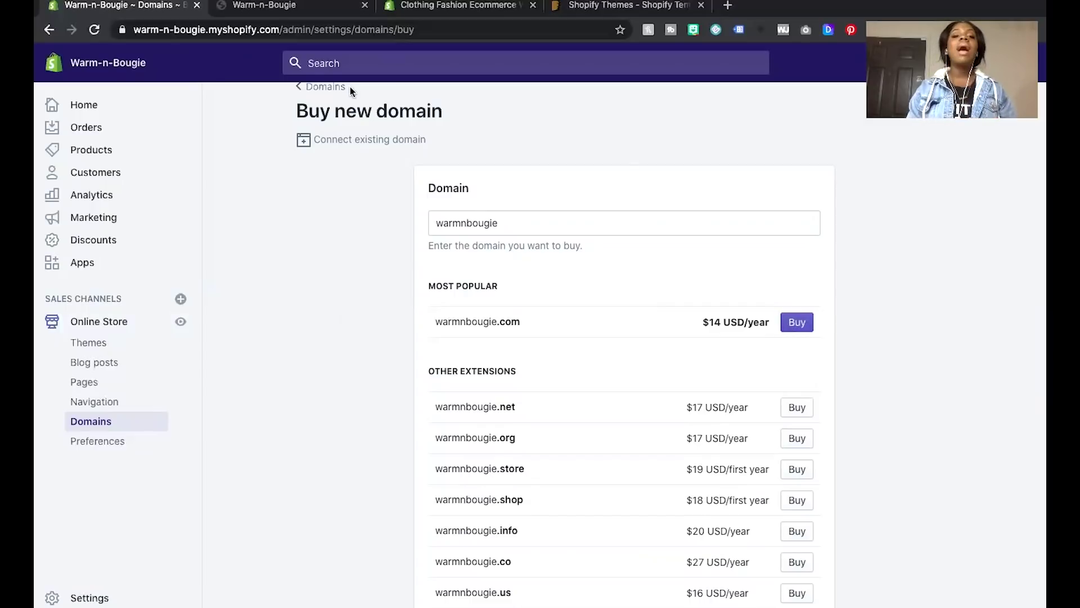
{"action": "left_click", "coordinate": [329, 86]}
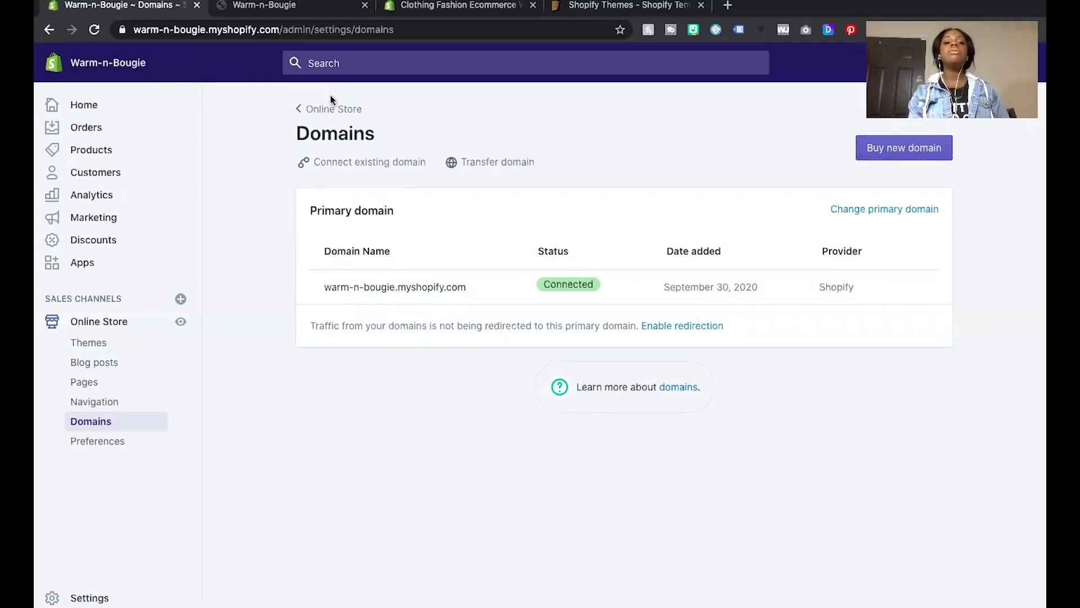
Start connecting the existing domain hustlebabeagency.com to the store.
{"action": "left_click", "coordinate": [344, 164]}
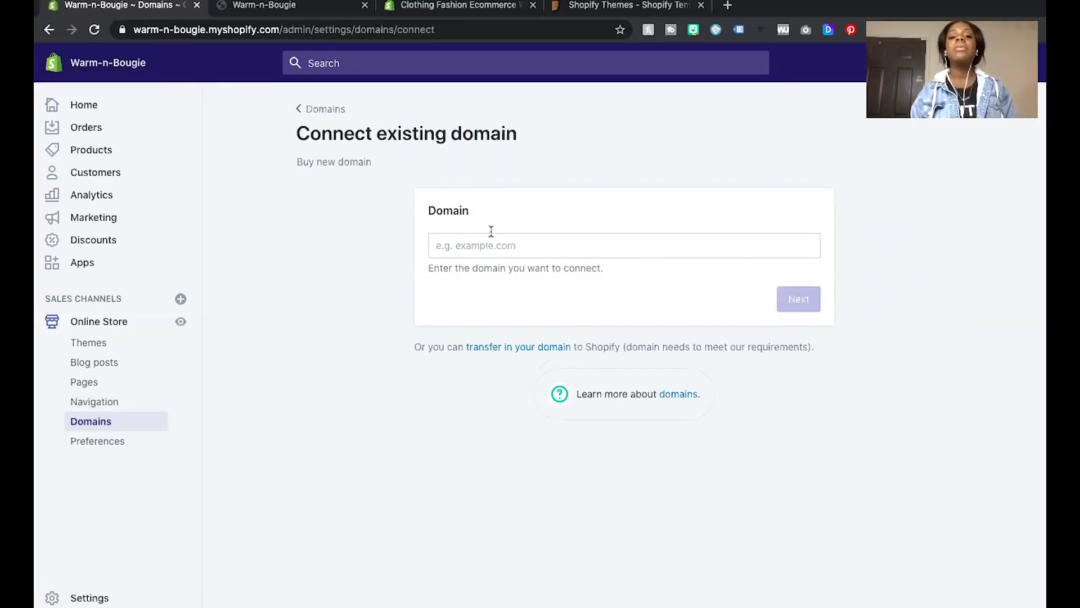
{"action": "left_click", "coordinate": [491, 231]}
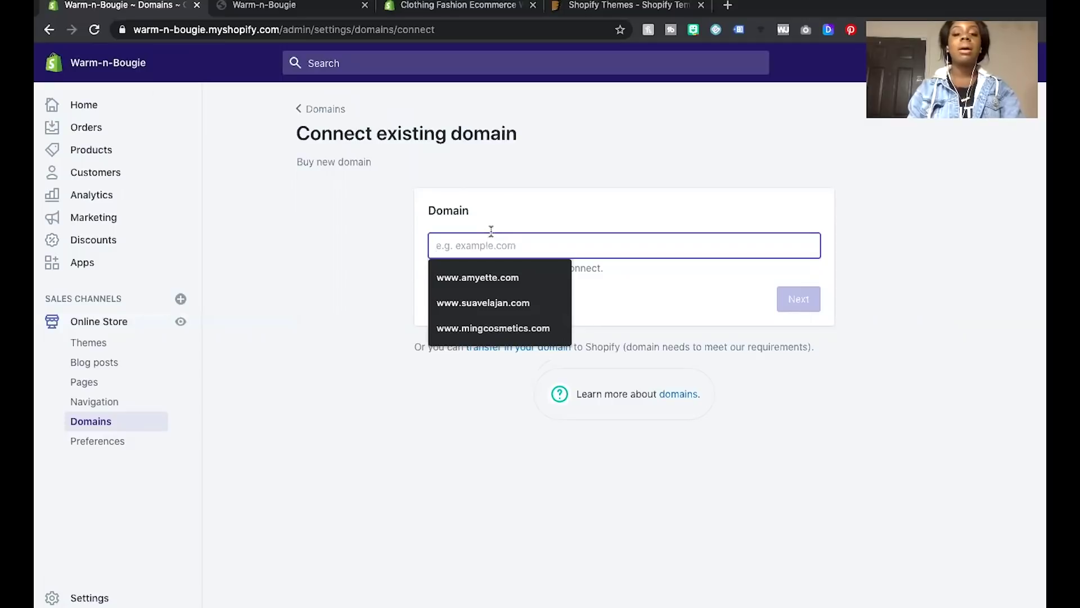
{"action": "type", "text": "th"}
{"action": "key", "text": "BackSpace"}
{"action": "key", "text": "BackSpace"}
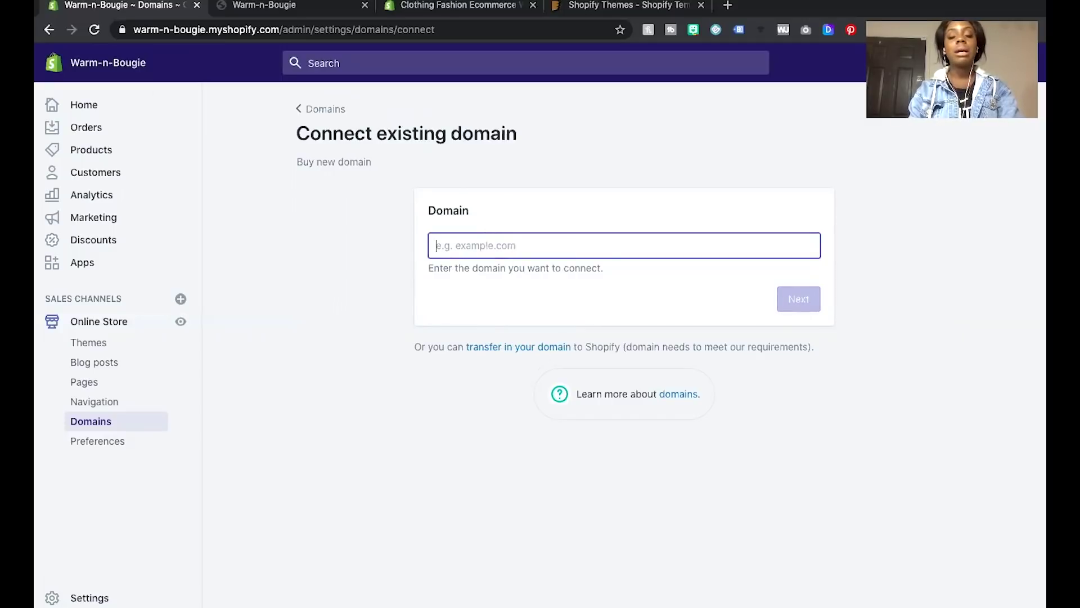
{"action": "type", "text": "hustlebab"}
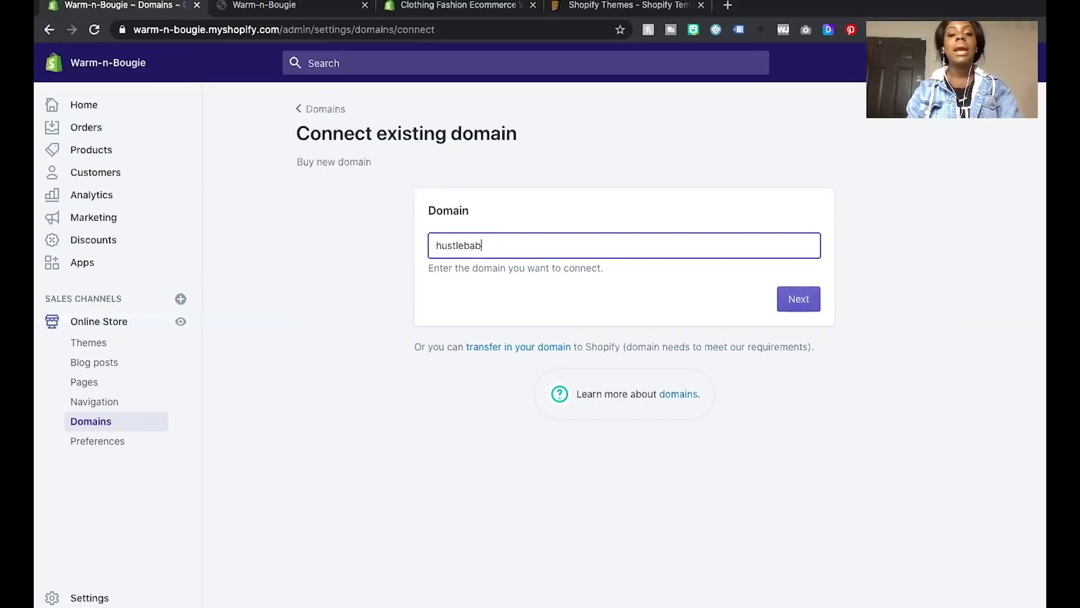
{"action": "type", "text": "eagen"}
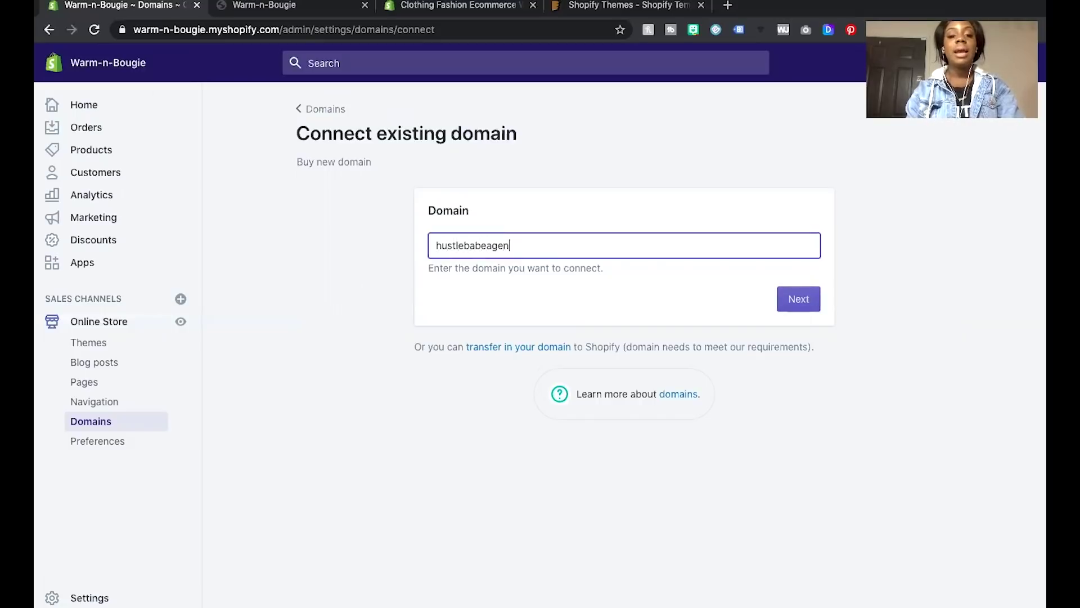
{"action": "type", "text": "cy.com"}
{"action": "left_click", "coordinate": [784, 303]}
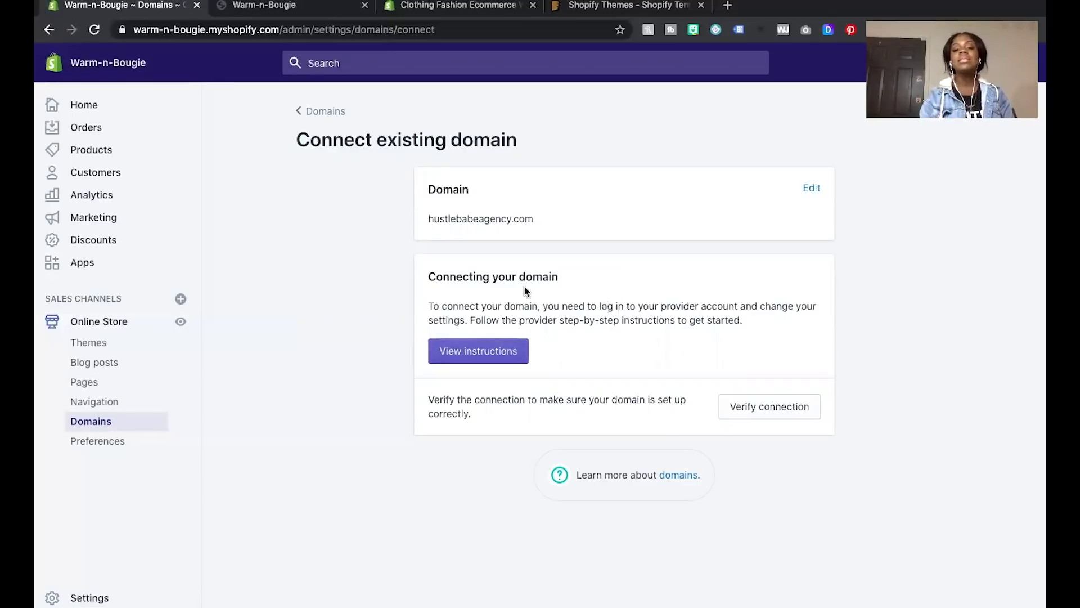
Open the third-party domain connection instructions and go to the section on setting up an existing domain to connect to Shopify.
{"action": "left_click", "coordinate": [458, 353]}
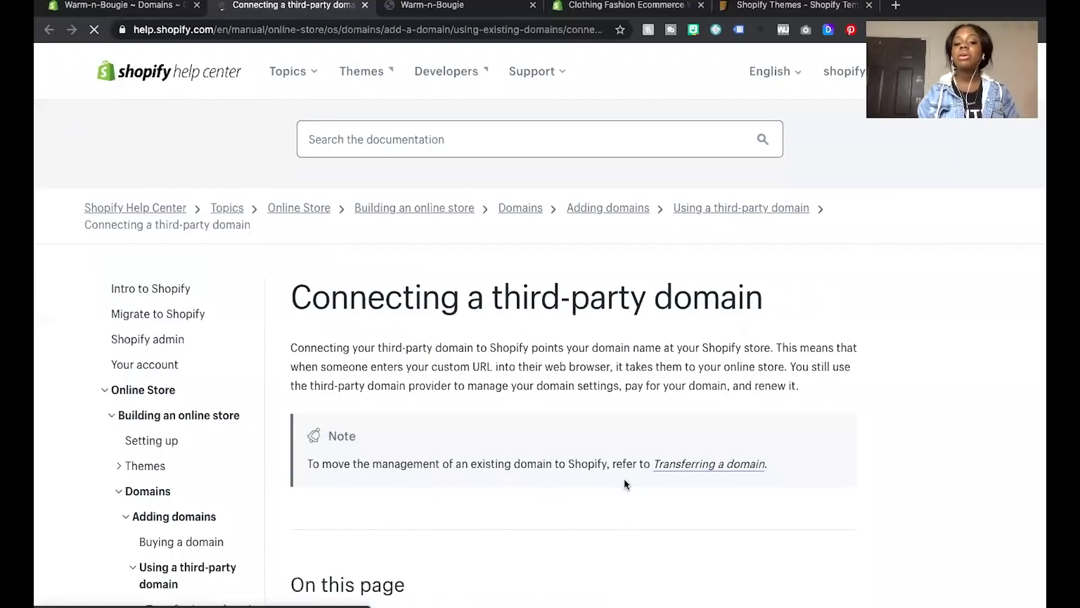
{"action": "scroll", "coordinate": [625, 483], "scroll_direction": "down", "scroll_amount": 3}
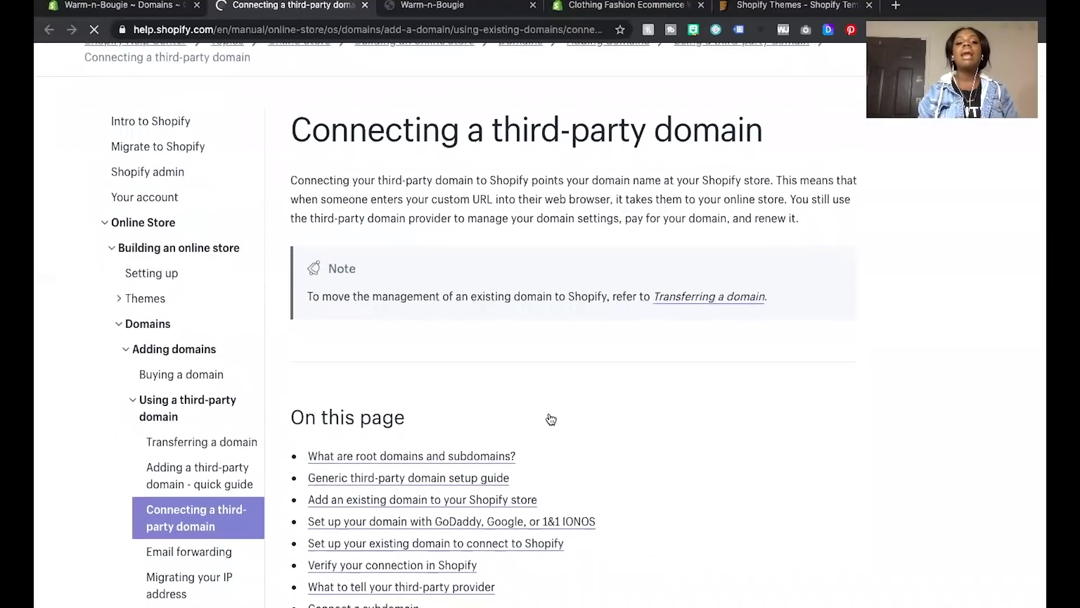
{"action": "left_click", "coordinate": [528, 542]}
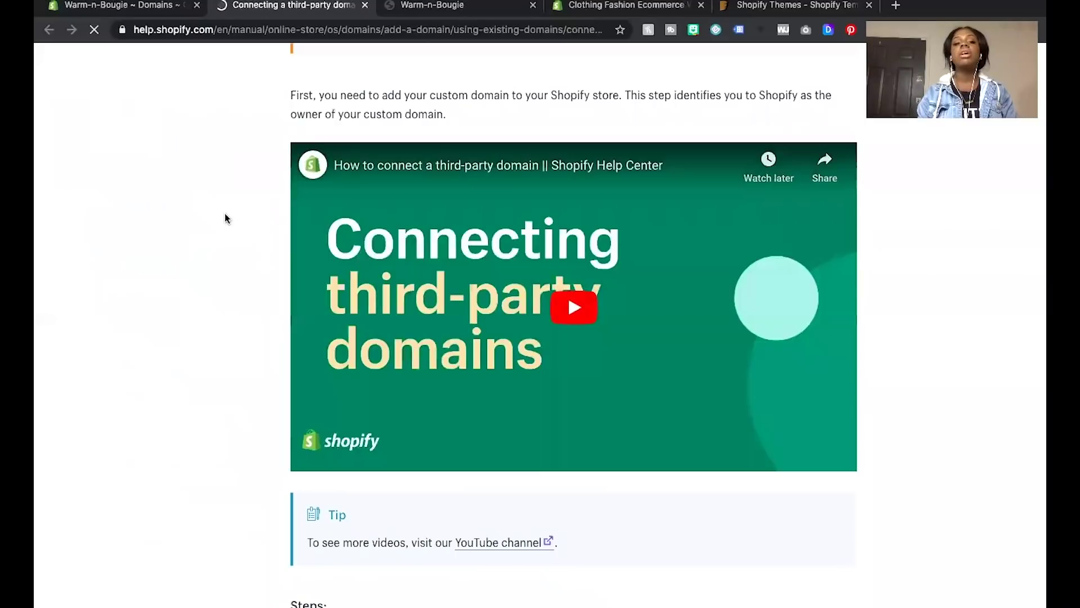
Return to the store admin and open the Shipping and delivery settings at the saved packages section.
{"action": "left_click", "coordinate": [107, 7]}
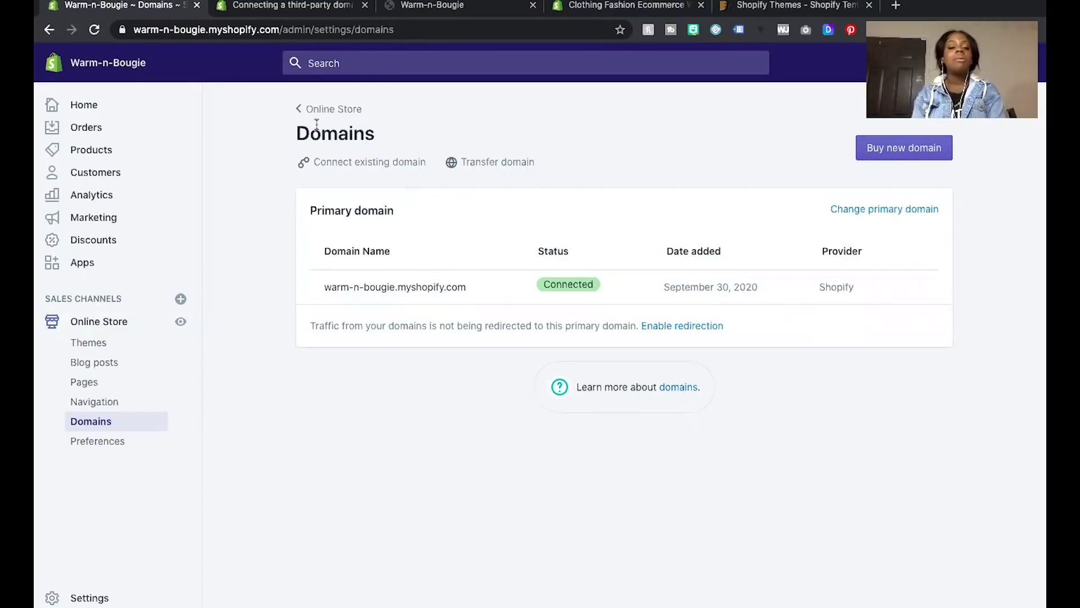
{"action": "left_click", "coordinate": [119, 109]}
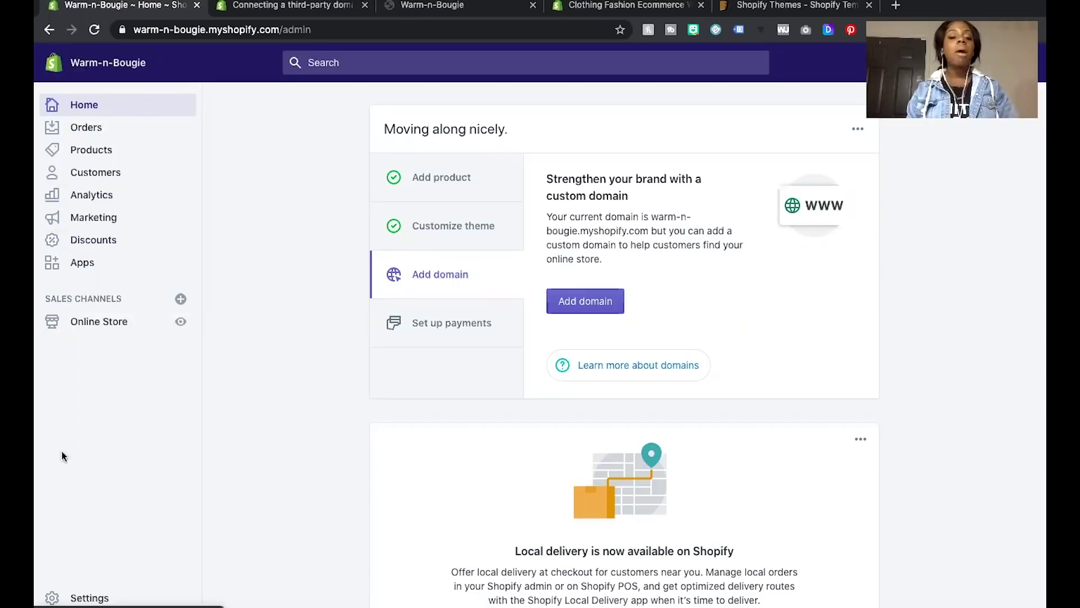
{"action": "left_click", "coordinate": [90, 598]}
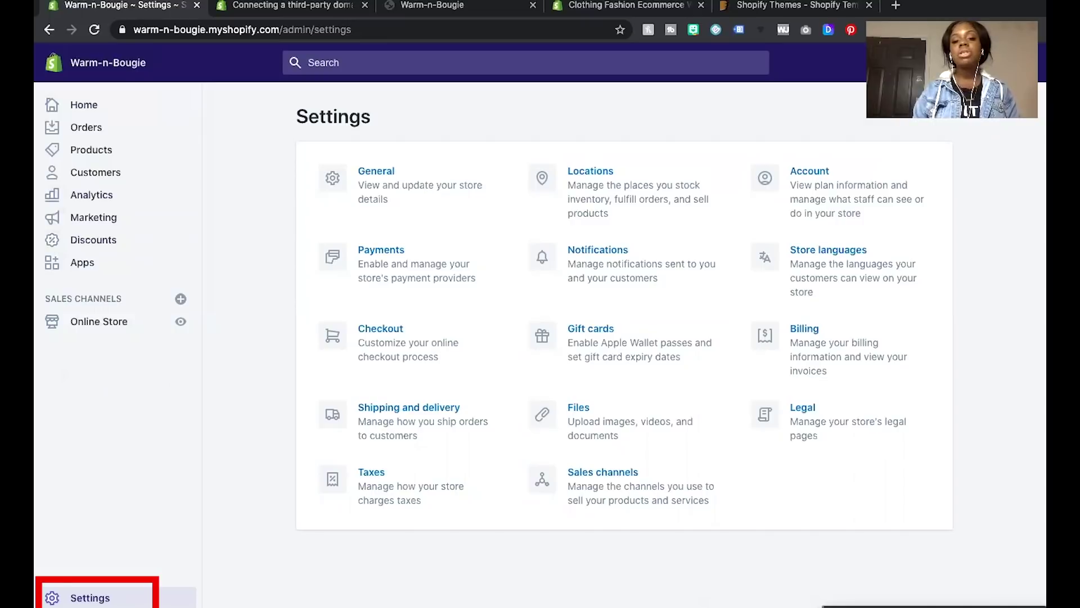
{"action": "left_click", "coordinate": [377, 418]}
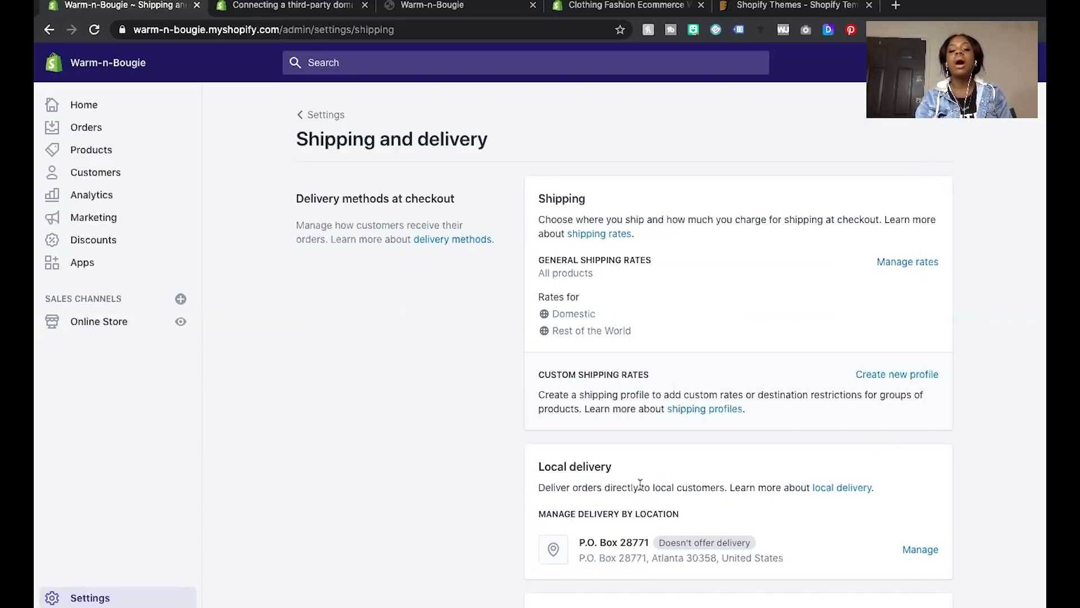
{"action": "scroll", "coordinate": [641, 485], "scroll_direction": "down", "scroll_amount": 5}
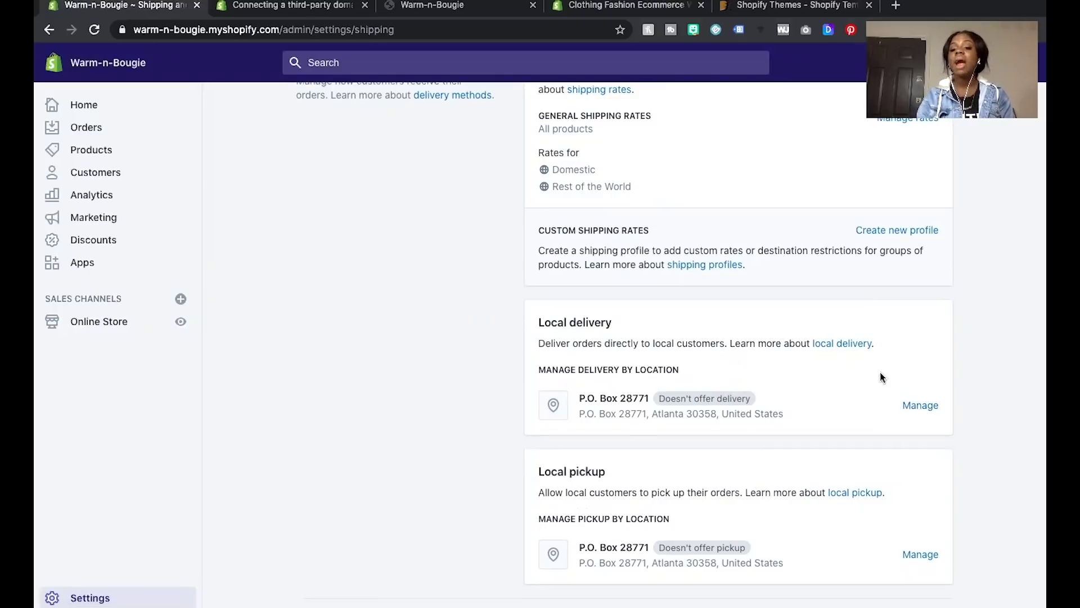
{"action": "scroll", "coordinate": [679, 451], "scroll_direction": "down", "scroll_amount": 3}
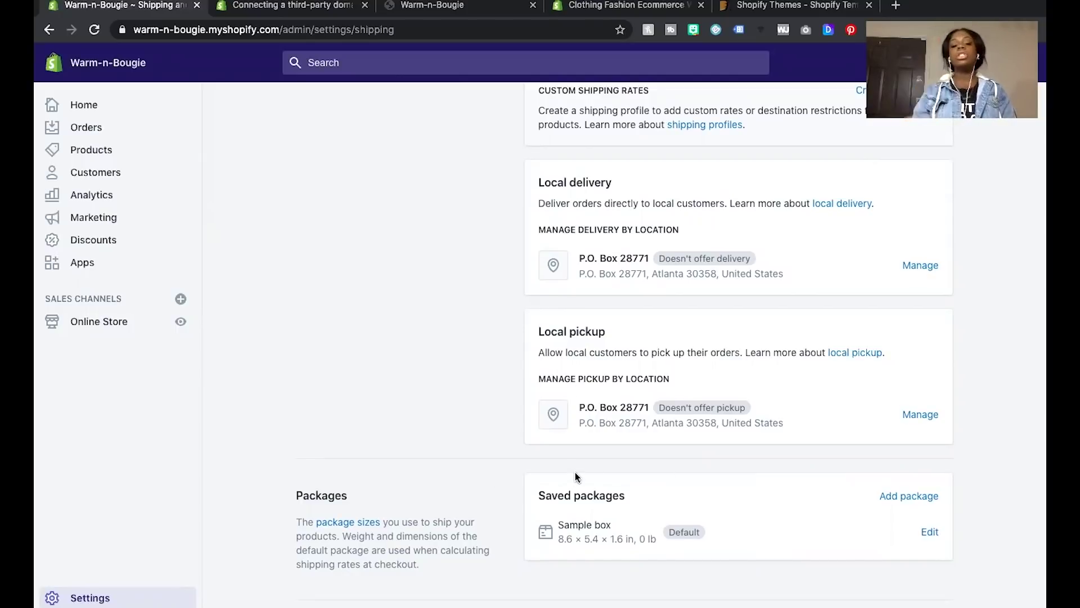
Start a new custom package of type Soft package/satchel with its dimensions in inches.
{"action": "left_click", "coordinate": [905, 496]}
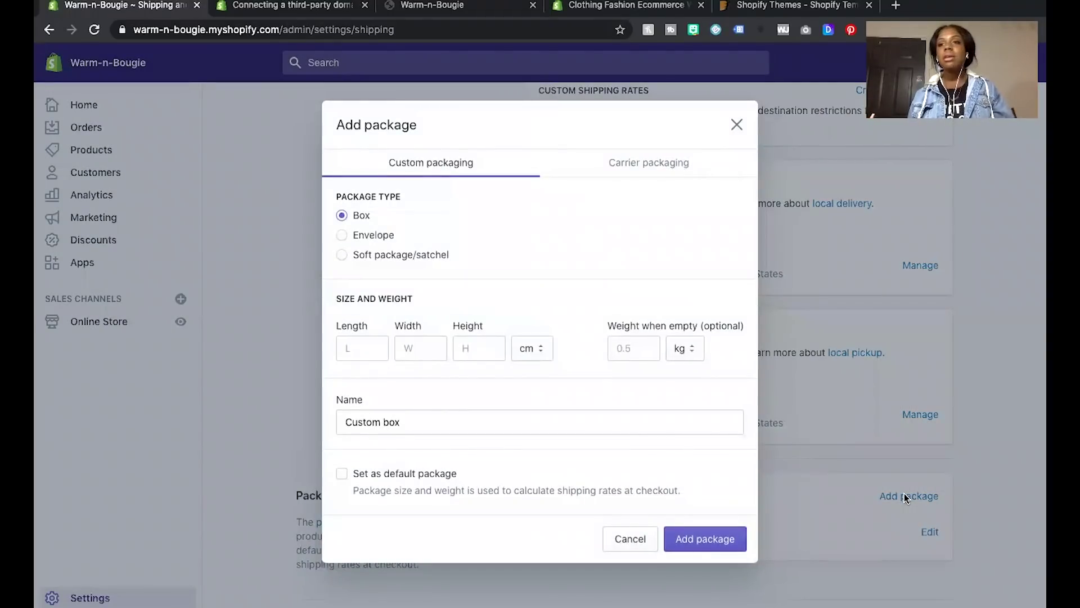
{"action": "left_click", "coordinate": [341, 256]}
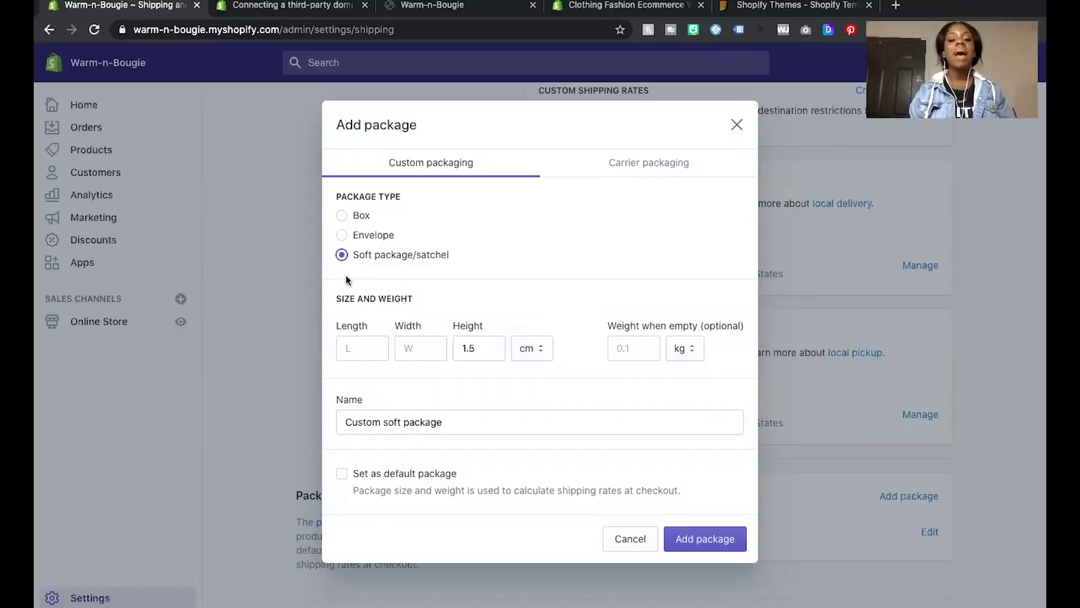
{"action": "left_click", "coordinate": [549, 349]}
{"action": "left_click", "coordinate": [536, 362]}
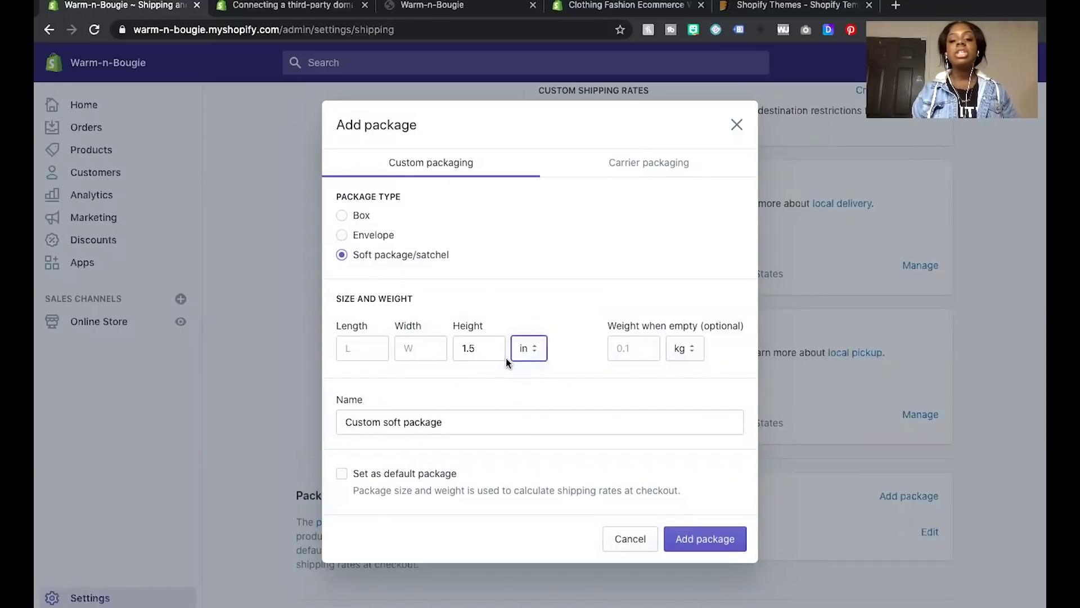
Set the soft package's length to 10 in, width to 13 in and empty weight to 0.05 kg.
{"action": "left_click", "coordinate": [356, 350]}
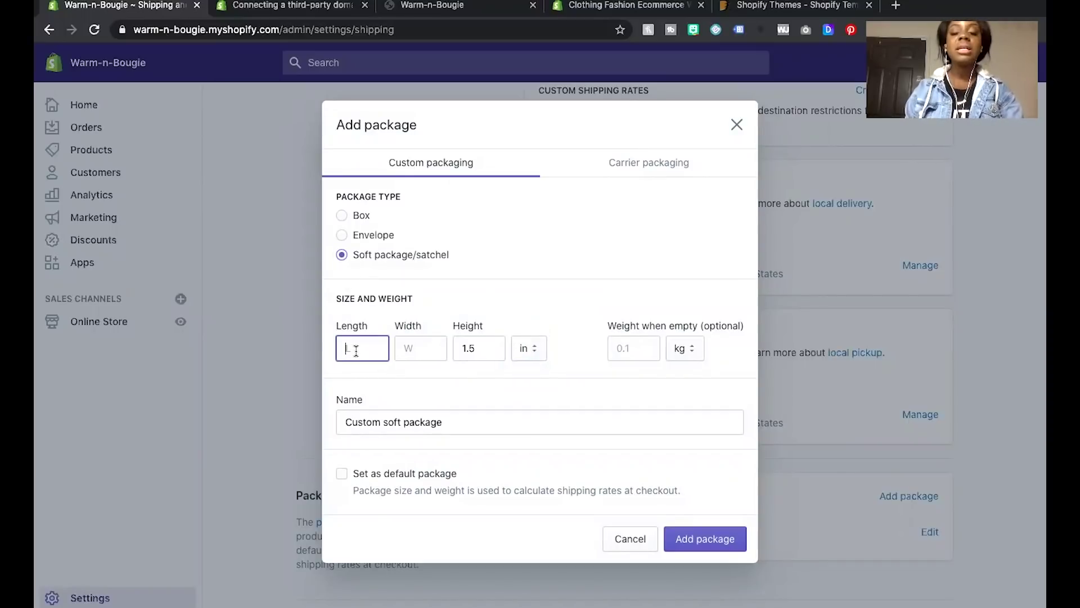
{"action": "type", "text": "10"}
{"action": "left_click", "coordinate": [408, 349]}
{"action": "type", "text": "13"}
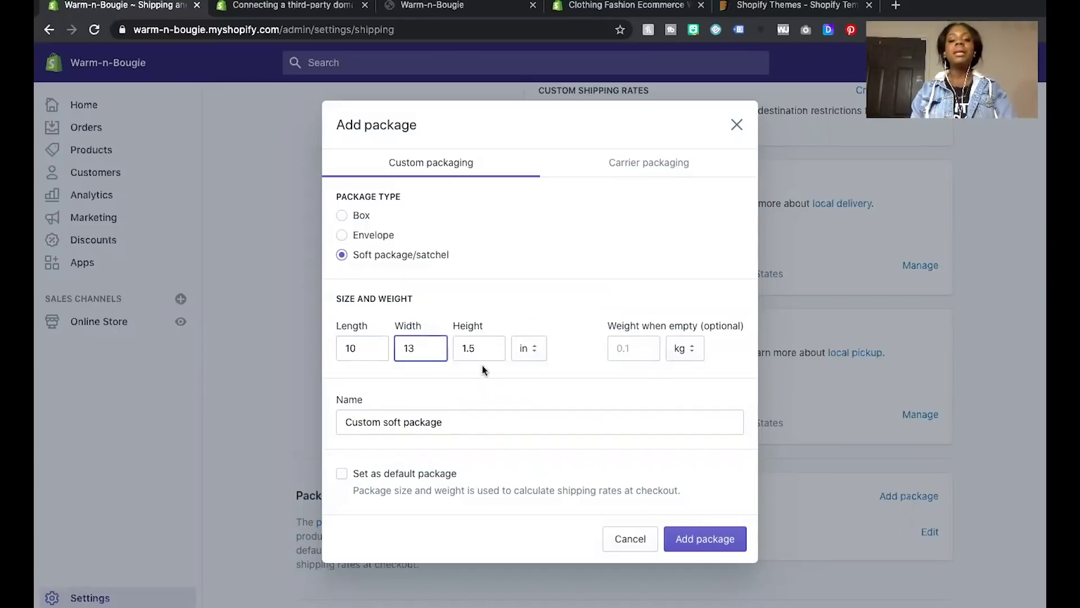
{"action": "left_click", "coordinate": [629, 349]}
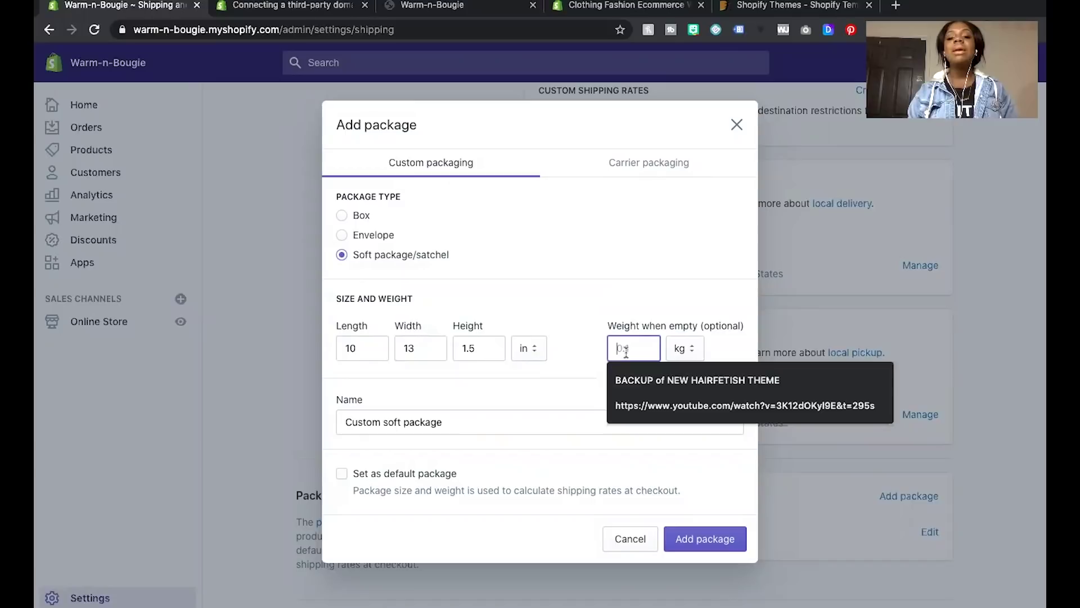
{"action": "type", "text": "0"}
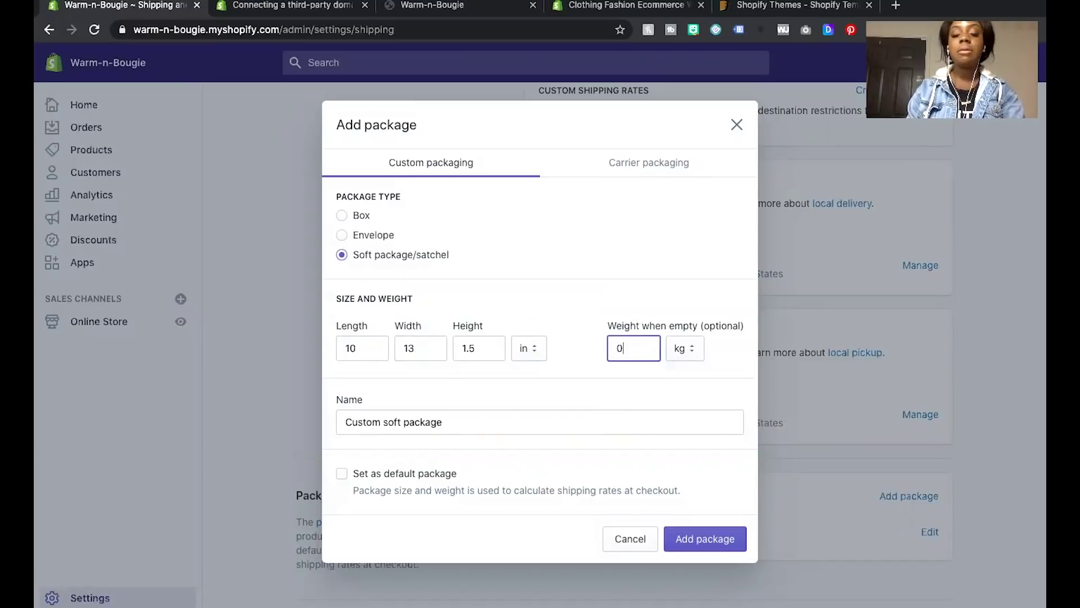
{"action": "type", "text": ".05"}
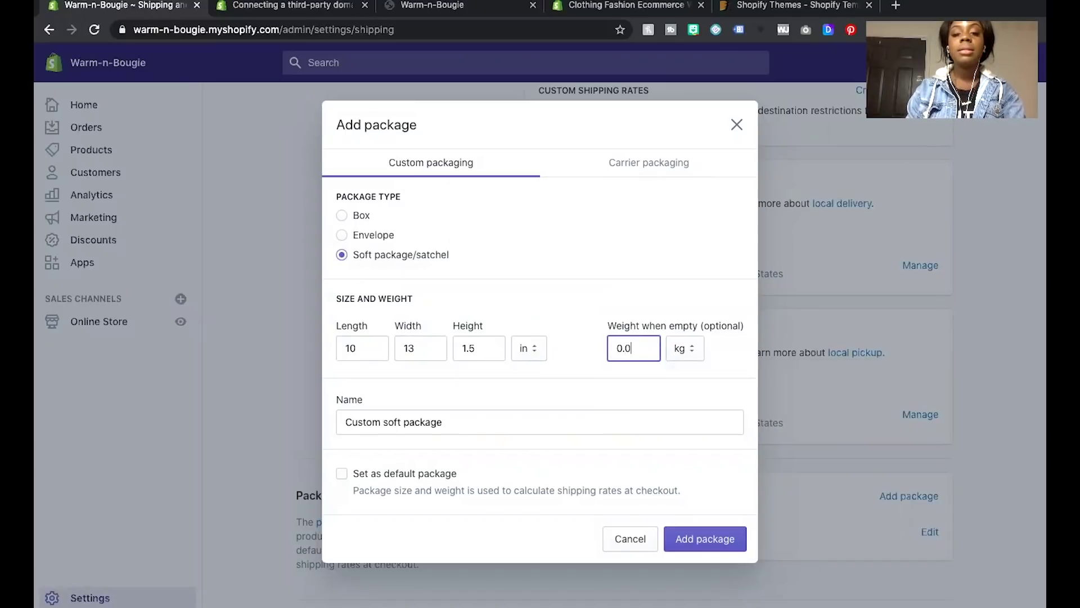
{"action": "left_click", "coordinate": [648, 279]}
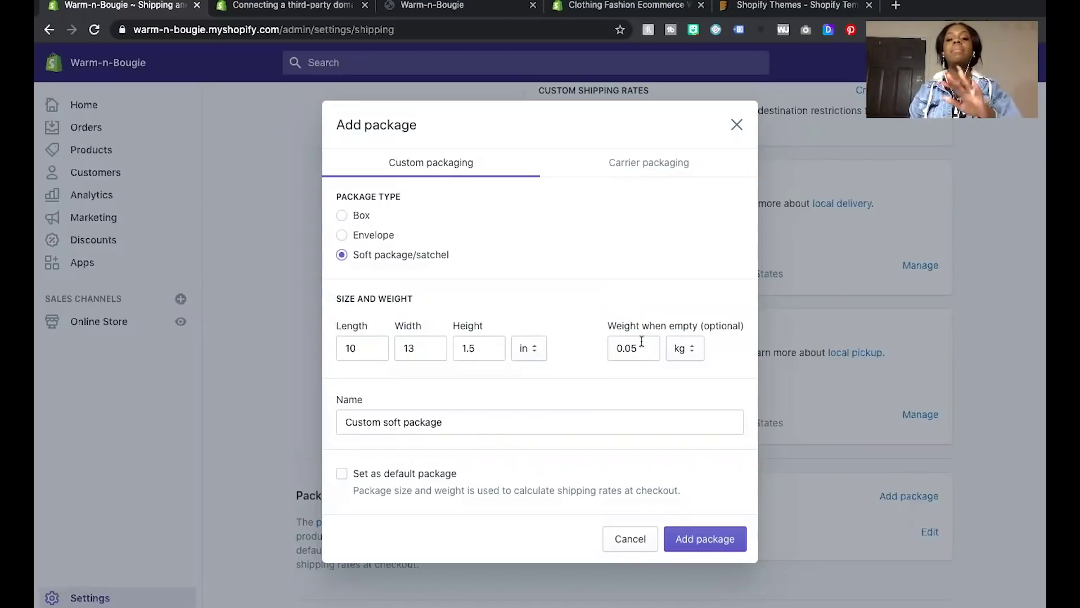
Name the package "Holiday Custom Designed Polymailers" and add it to the saved packages.
{"action": "triple_click", "coordinate": [510, 418]}
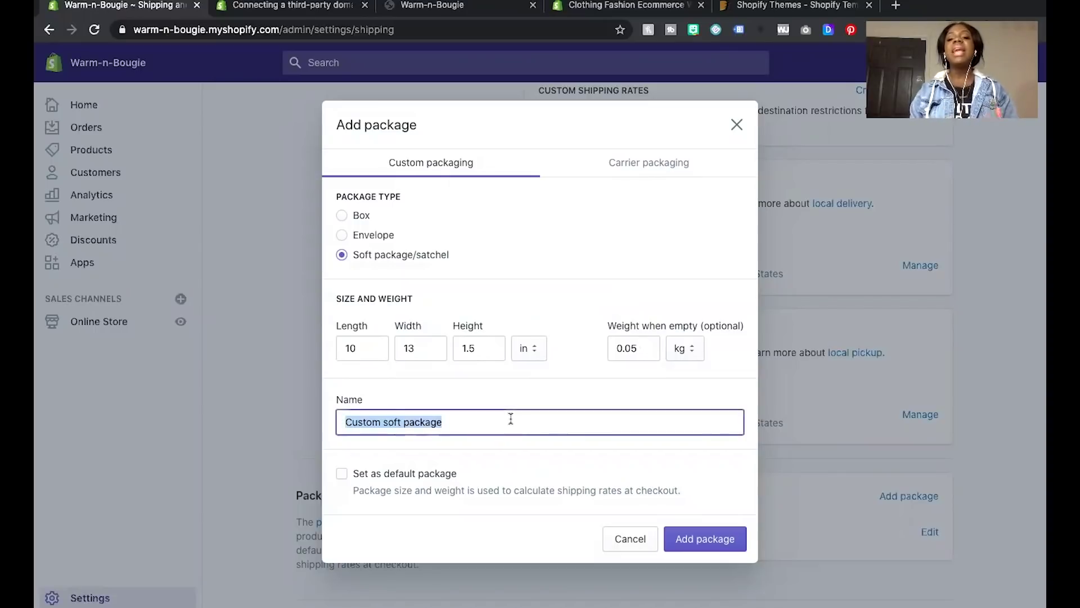
{"action": "left_click_drag", "start_coordinate": [492, 426], "coordinate": [391, 423]}
{"action": "type", "text": "Des"}
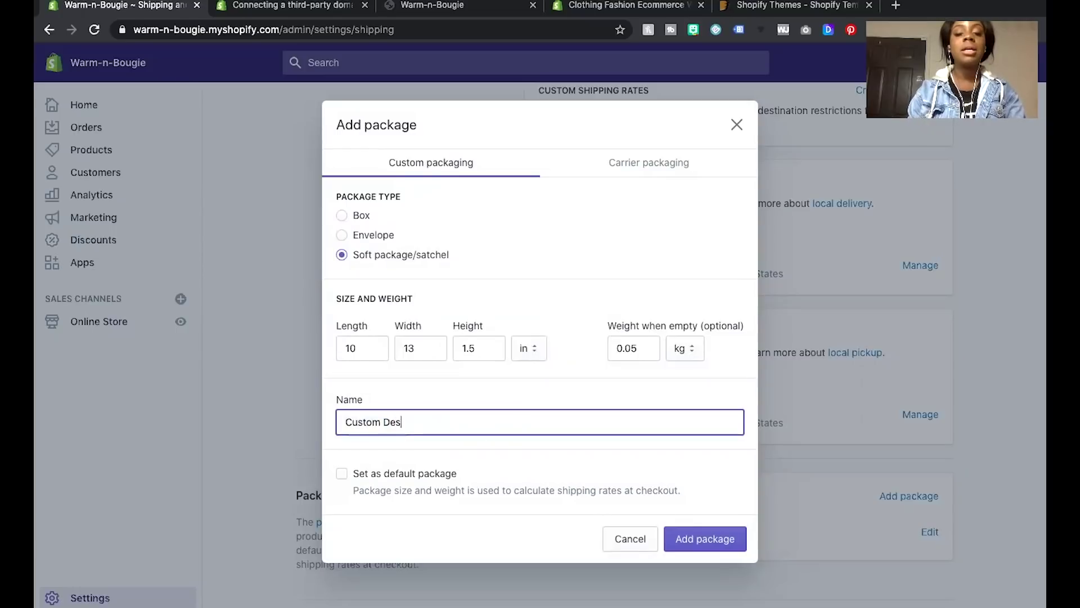
{"action": "type", "text": "igned Pol"}
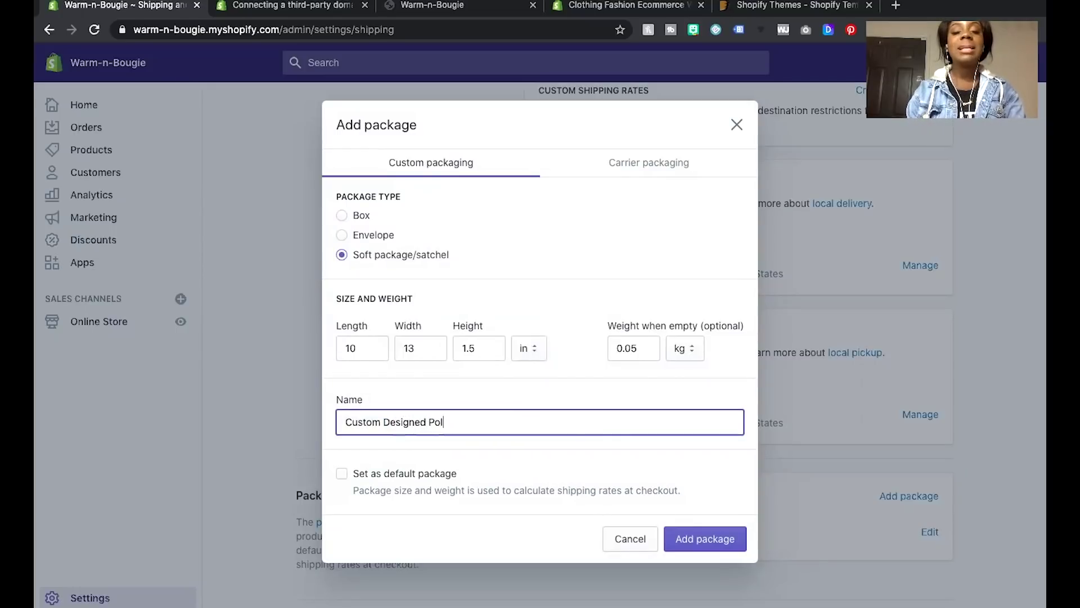
{"action": "type", "text": "ymailers"}
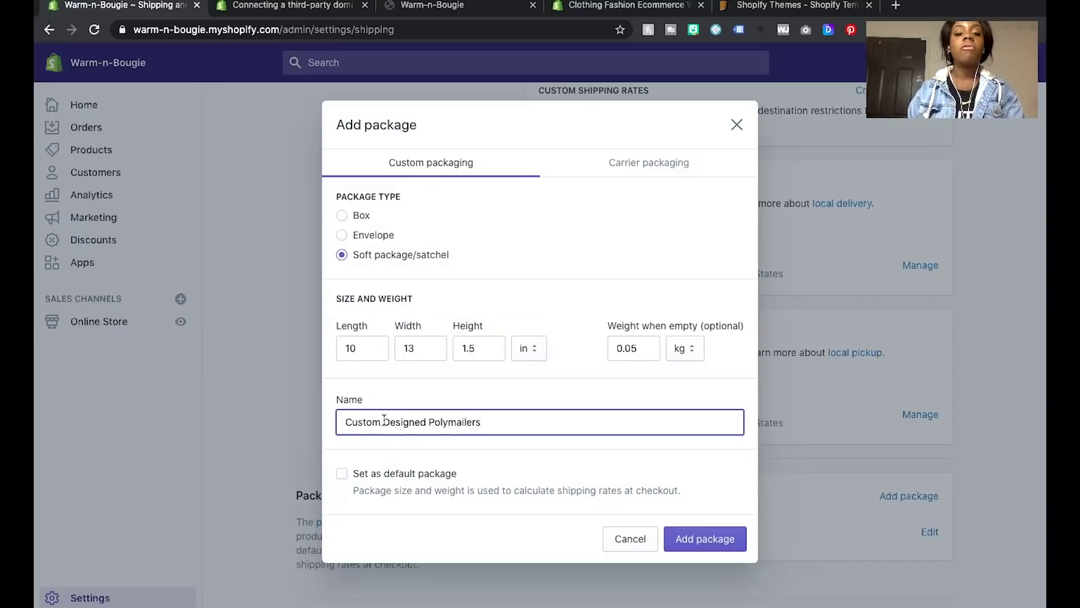
{"action": "left_click", "coordinate": [345, 421]}
{"action": "type", "text": "Holiday"}
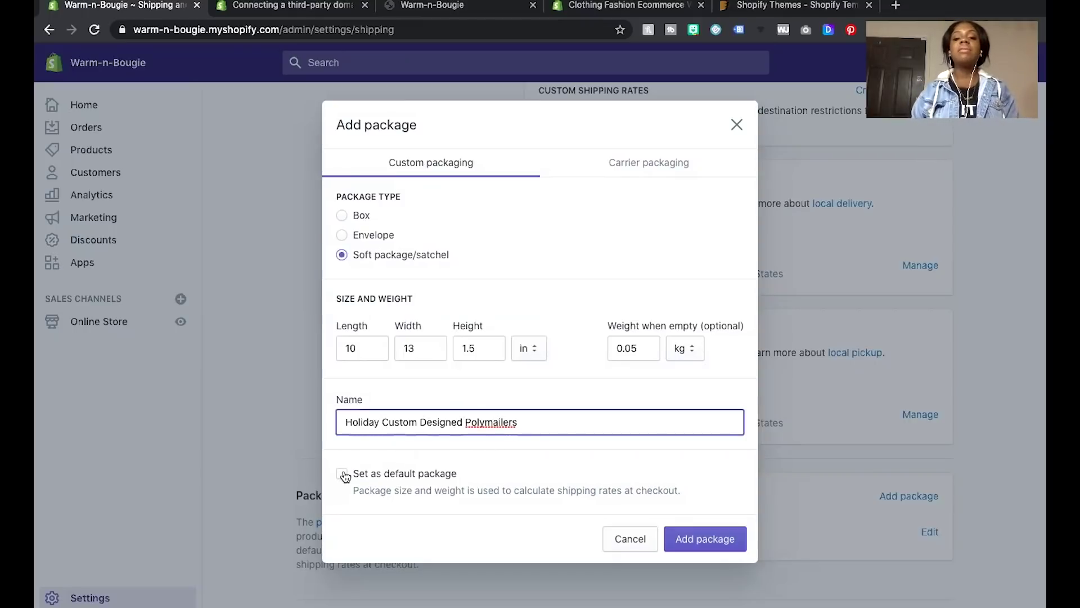
{"action": "left_click", "coordinate": [692, 540]}
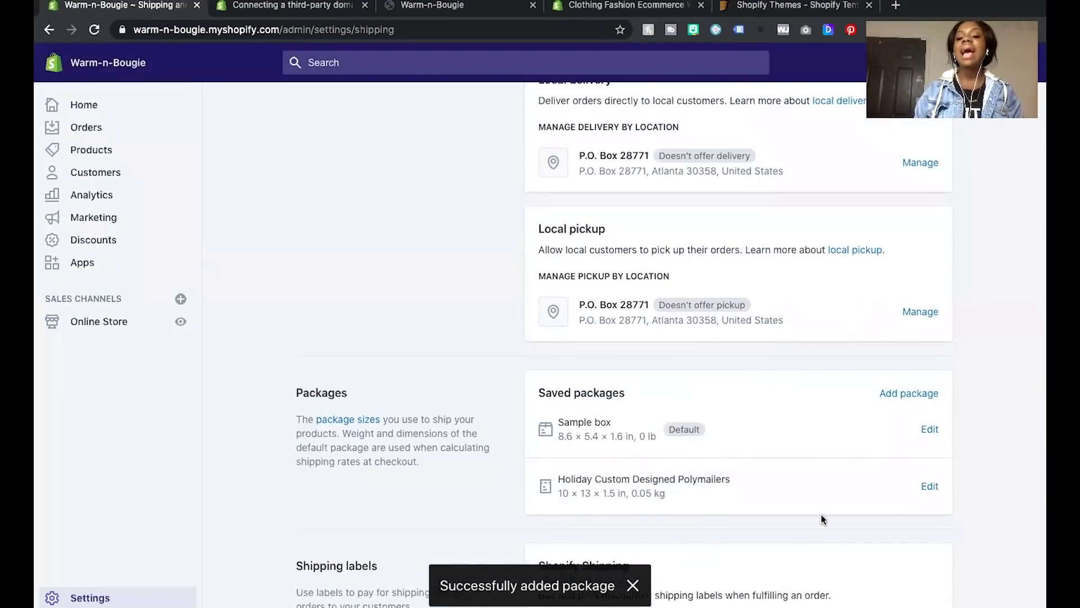
Open the general shipping rates for management and review the products, ship-from location and domestic rates.
{"action": "scroll", "coordinate": [739, 506], "scroll_direction": "up", "scroll_amount": 1}
{"action": "scroll", "coordinate": [738, 502], "scroll_direction": "down", "scroll_amount": 1}
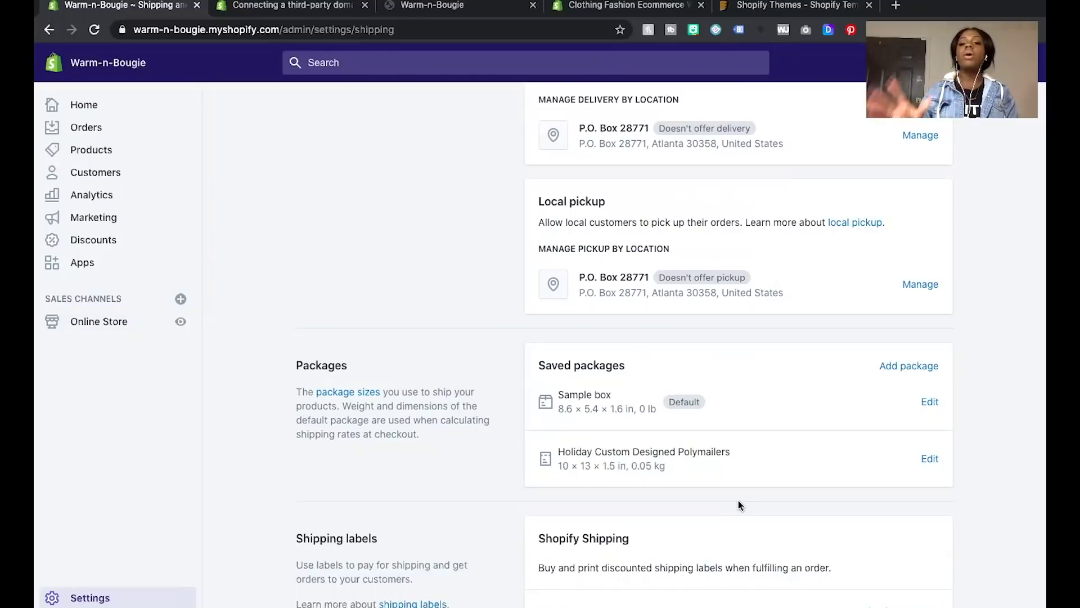
{"action": "scroll", "coordinate": [738, 501], "scroll_direction": "up", "scroll_amount": 8}
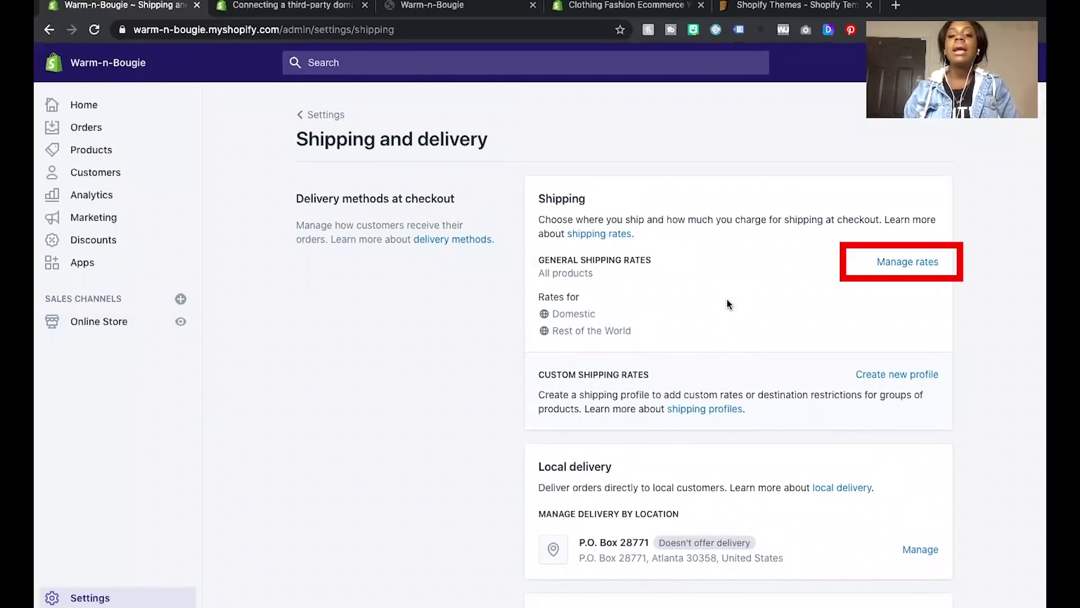
{"action": "left_click", "coordinate": [918, 265]}
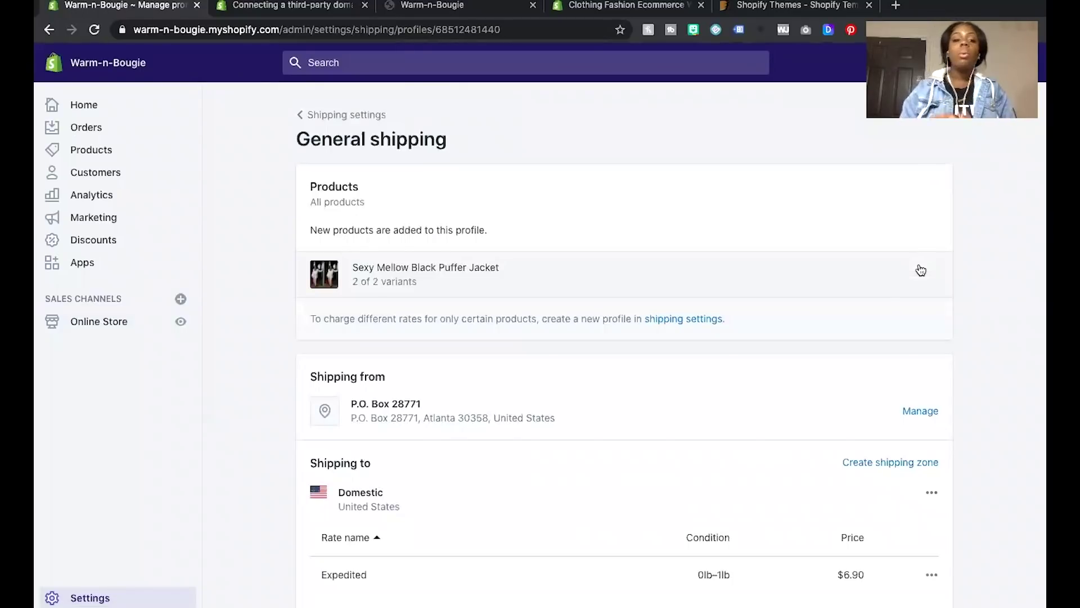
{"action": "scroll", "coordinate": [790, 331], "scroll_direction": "down", "scroll_amount": 2}
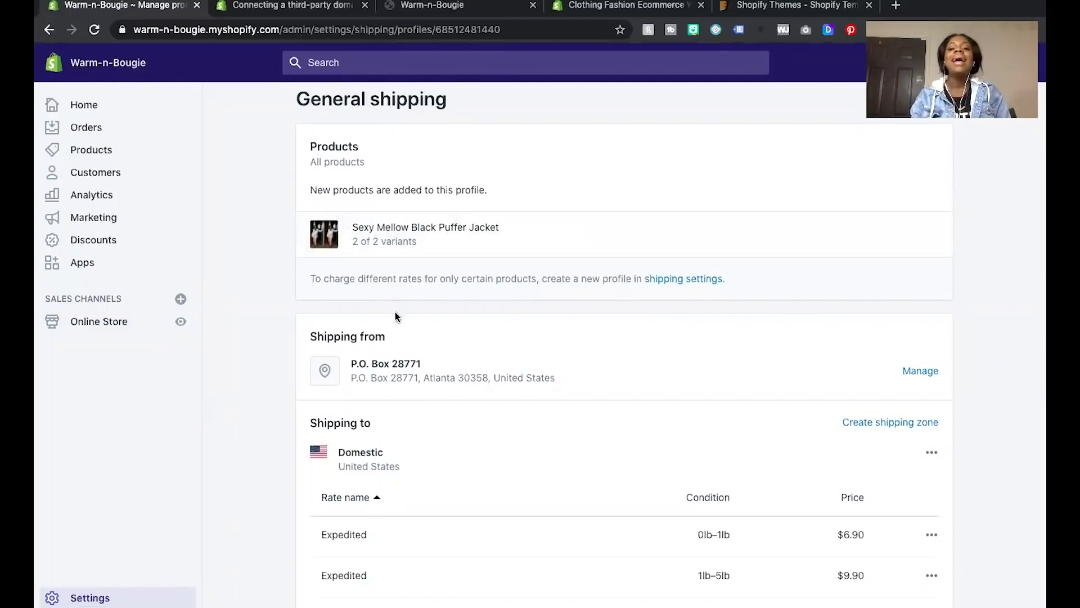
{"action": "scroll", "coordinate": [395, 315], "scroll_direction": "down", "scroll_amount": 5}
{"action": "scroll", "coordinate": [395, 315], "scroll_direction": "up", "scroll_amount": 2}
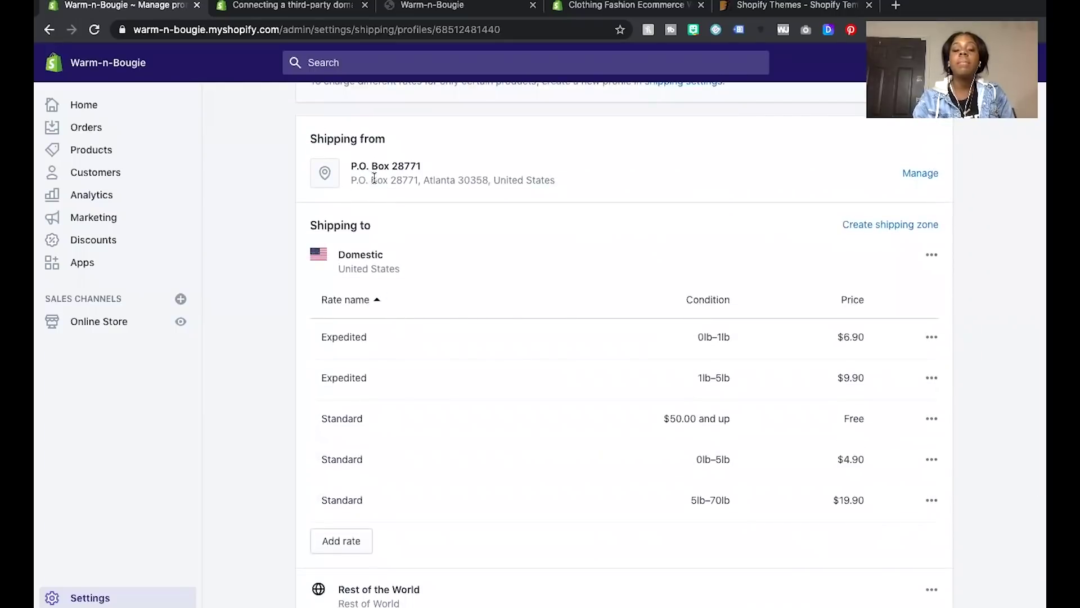
{"action": "scroll", "coordinate": [374, 178], "scroll_direction": "up", "scroll_amount": 1}
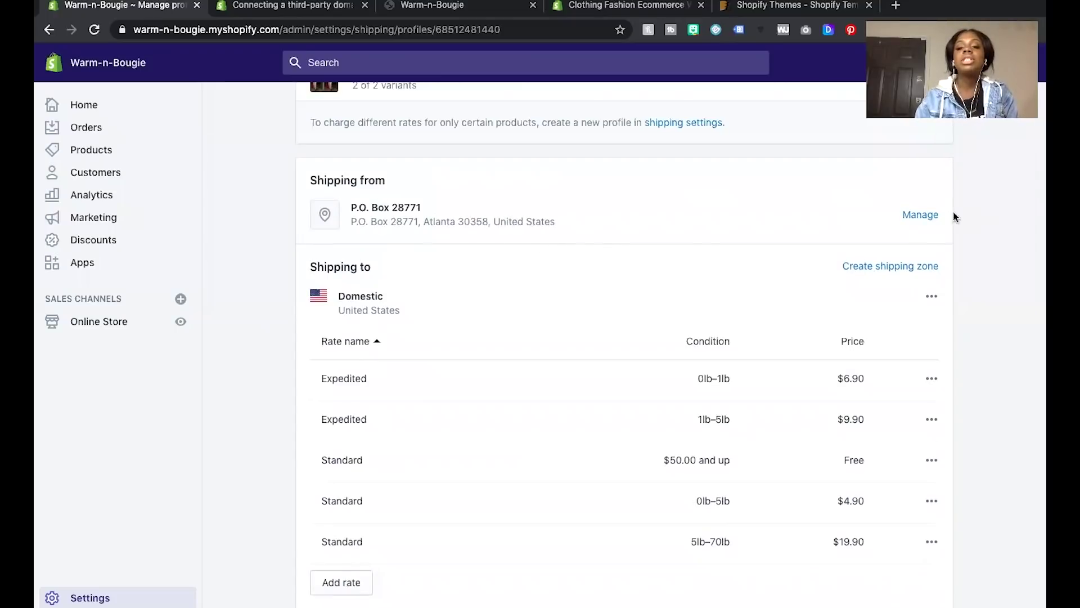
Check the management options of the ship-from location without changing them, and look over the domestic and Rest of the World rates.
{"action": "left_click", "coordinate": [923, 216]}
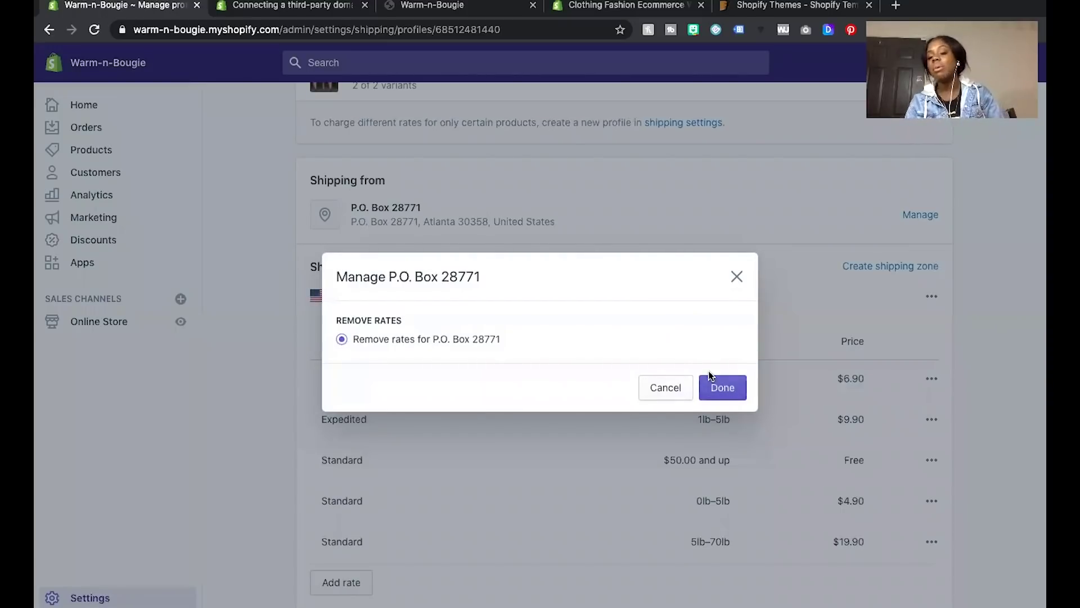
{"action": "left_click", "coordinate": [731, 278]}
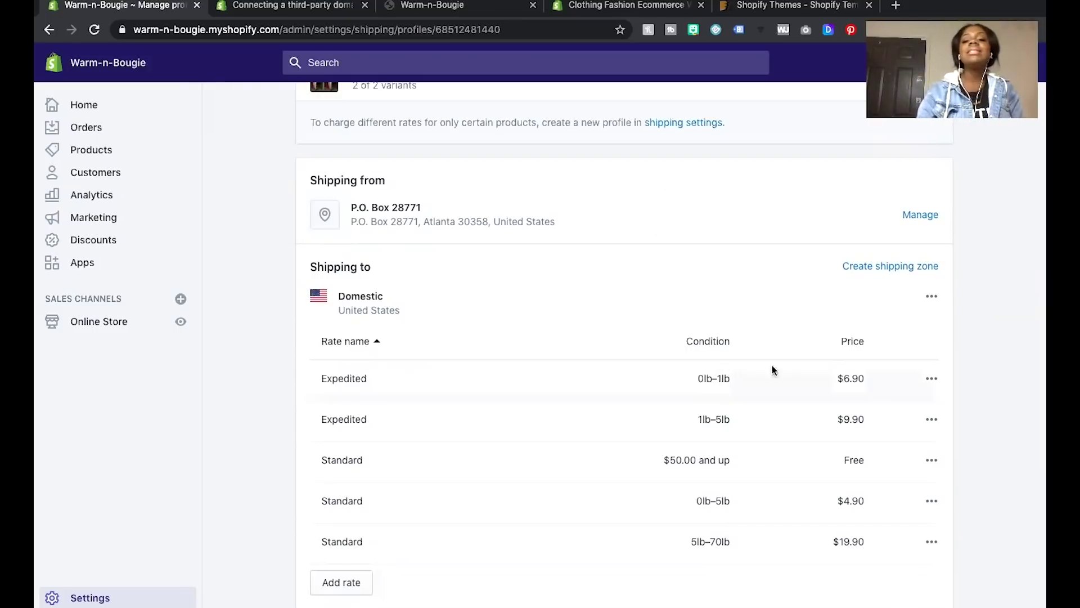
{"action": "scroll", "coordinate": [762, 500], "scroll_direction": "down", "scroll_amount": 2}
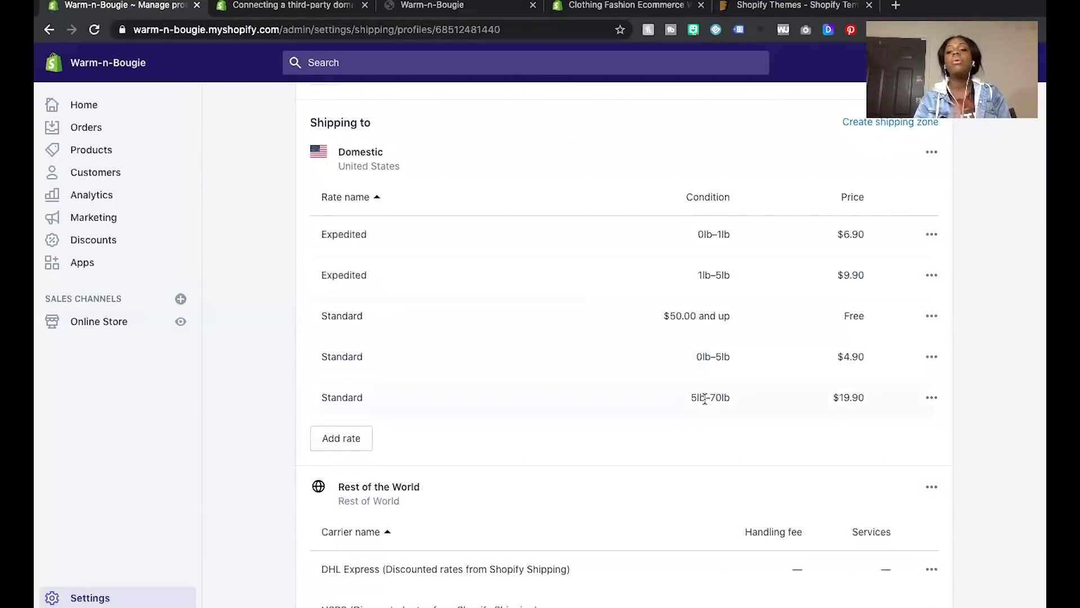
{"action": "scroll", "coordinate": [705, 399], "scroll_direction": "up", "scroll_amount": 2}
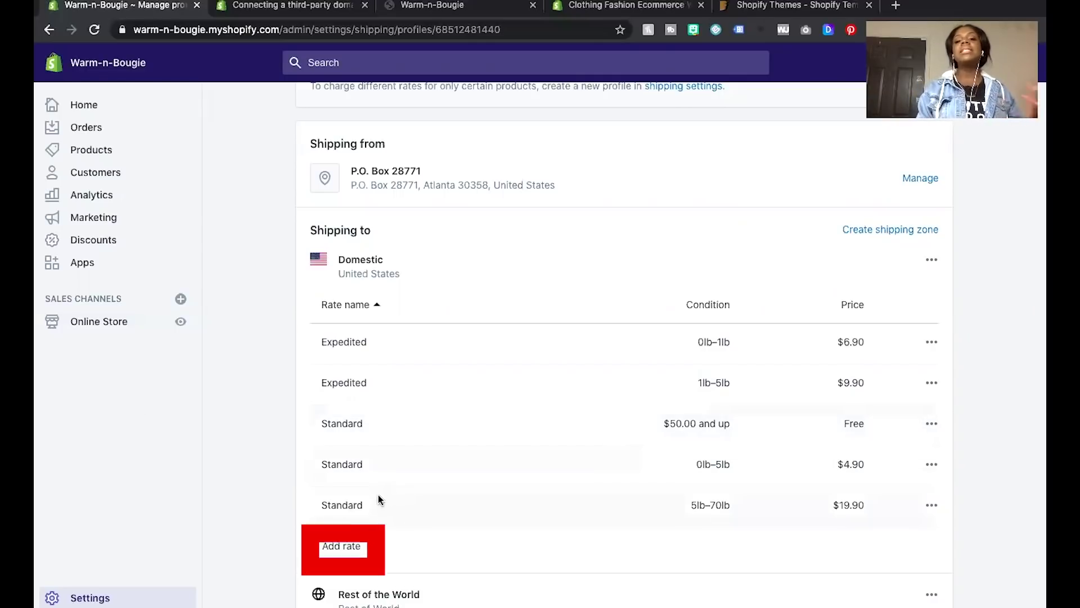
Start a new domestic shipping rate with its own pricing, named "Free Shipping Over $75", and leave it free.
{"action": "left_click", "coordinate": [353, 545]}
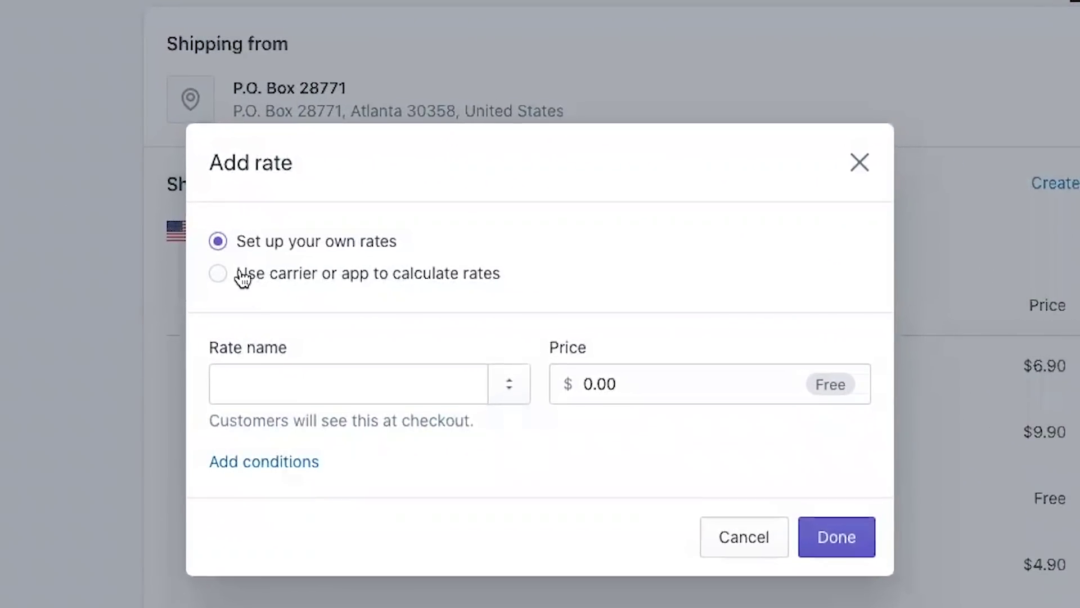
{"action": "left_click", "coordinate": [293, 360]}
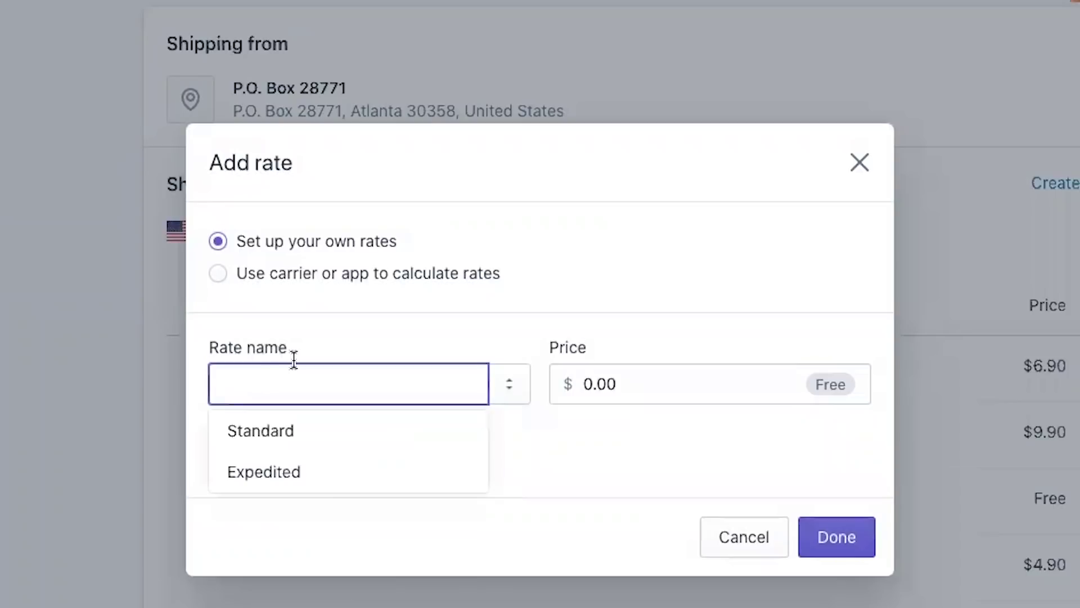
{"action": "type", "text": "Free "}
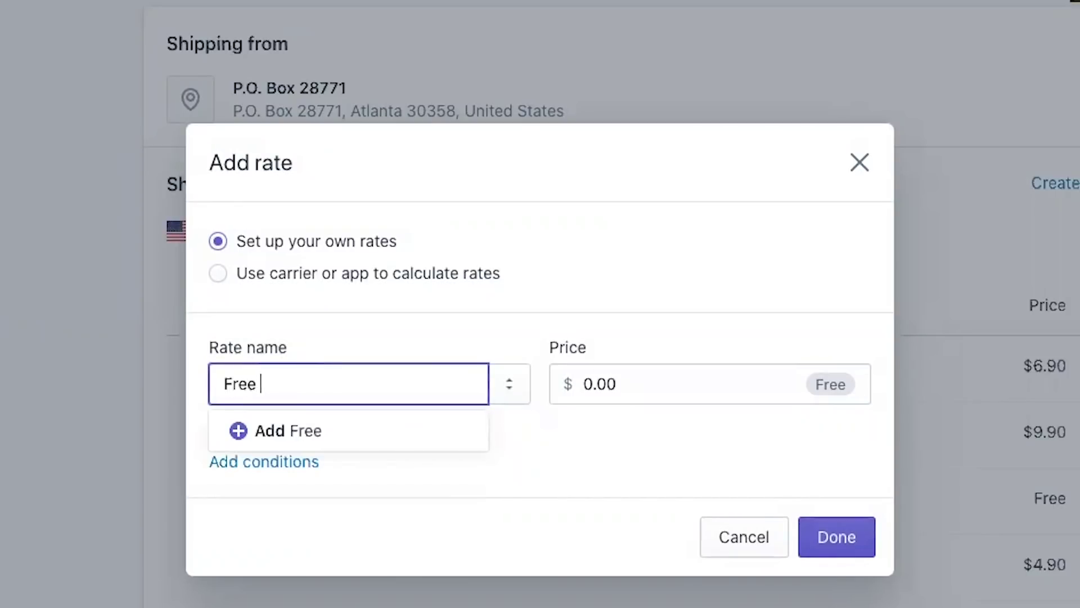
{"action": "type", "text": "Shipping O"}
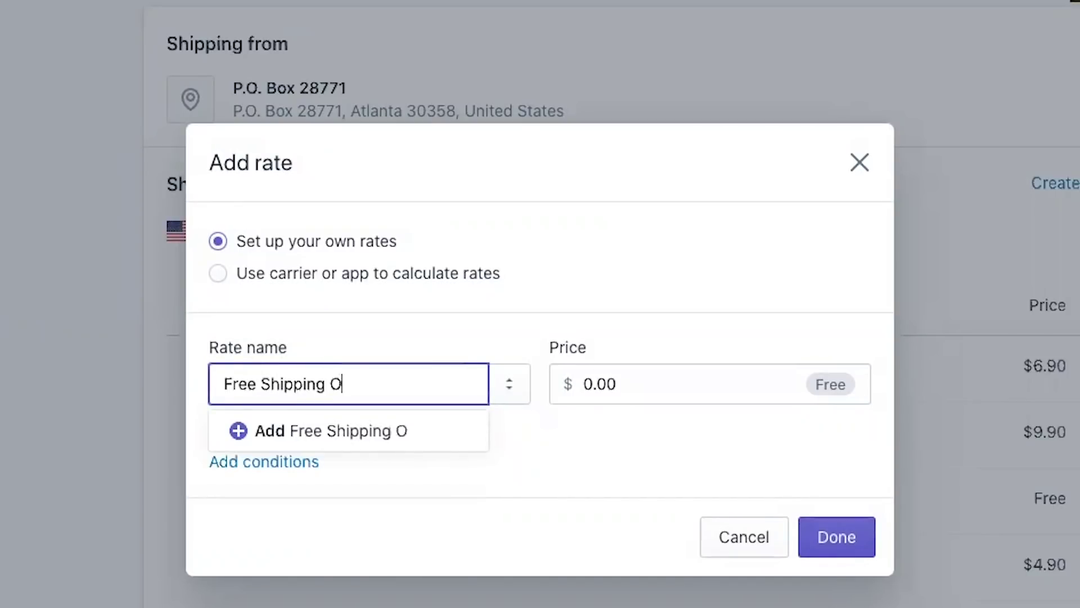
{"action": "type", "text": "ver $75"}
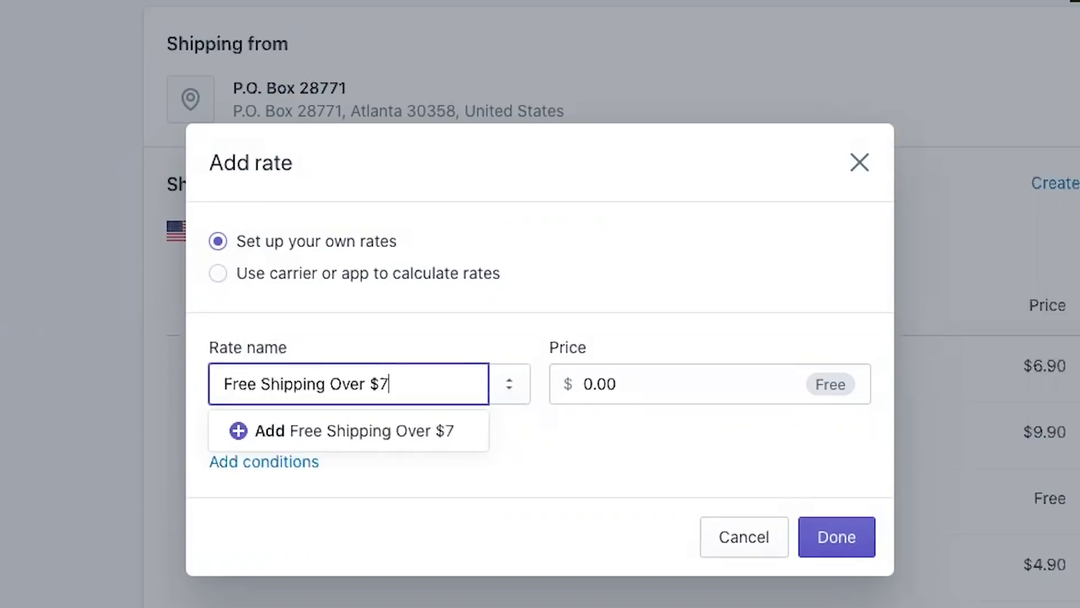
{"action": "left_click", "coordinate": [642, 378]}
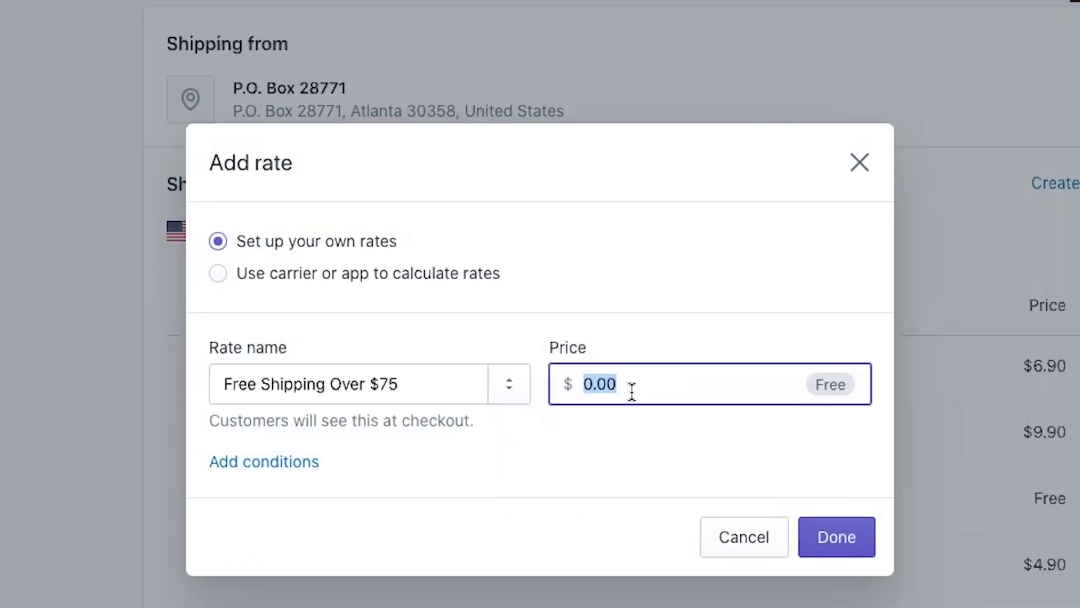
Add an order-price condition with a minimum of $75.00 to the free shipping rate and finish adding it.
{"action": "left_click", "coordinate": [301, 463]}
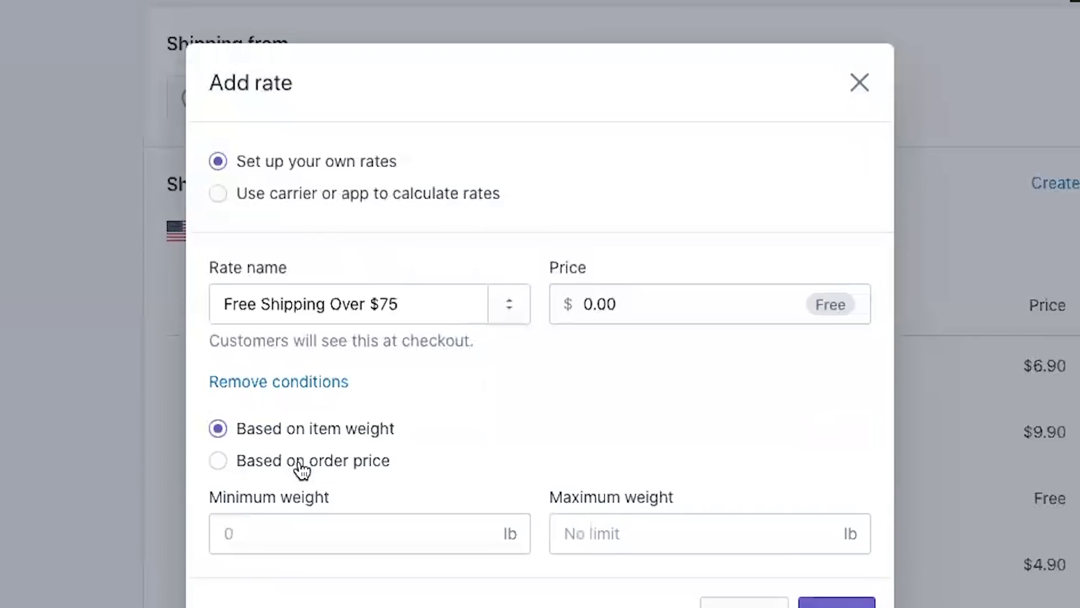
{"action": "left_click", "coordinate": [219, 460]}
{"action": "left_click", "coordinate": [310, 535]}
{"action": "type", "text": "75.00"}
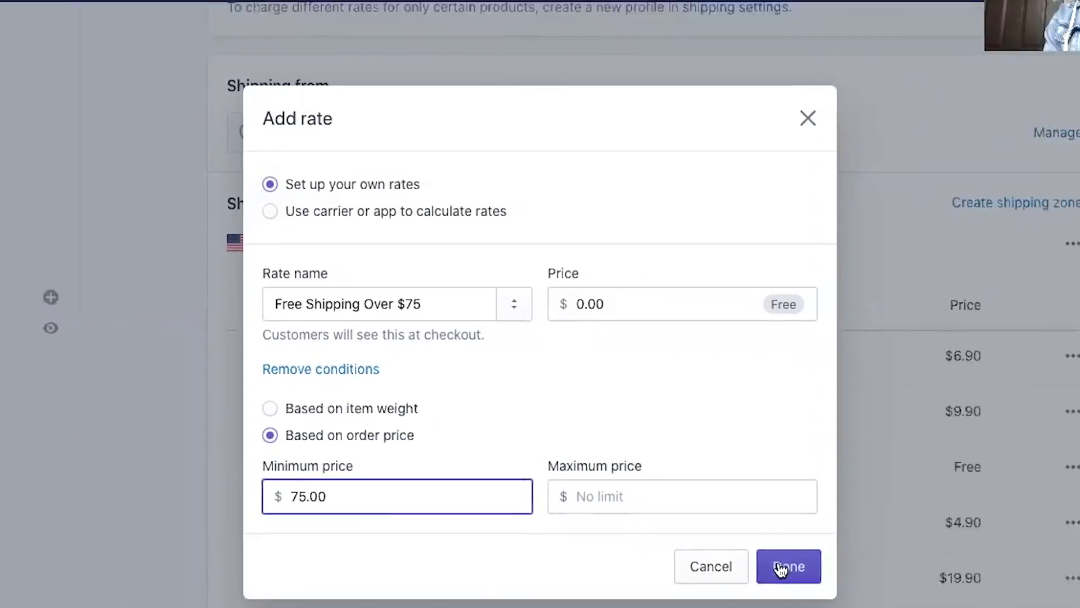
{"action": "left_click", "coordinate": [787, 566]}
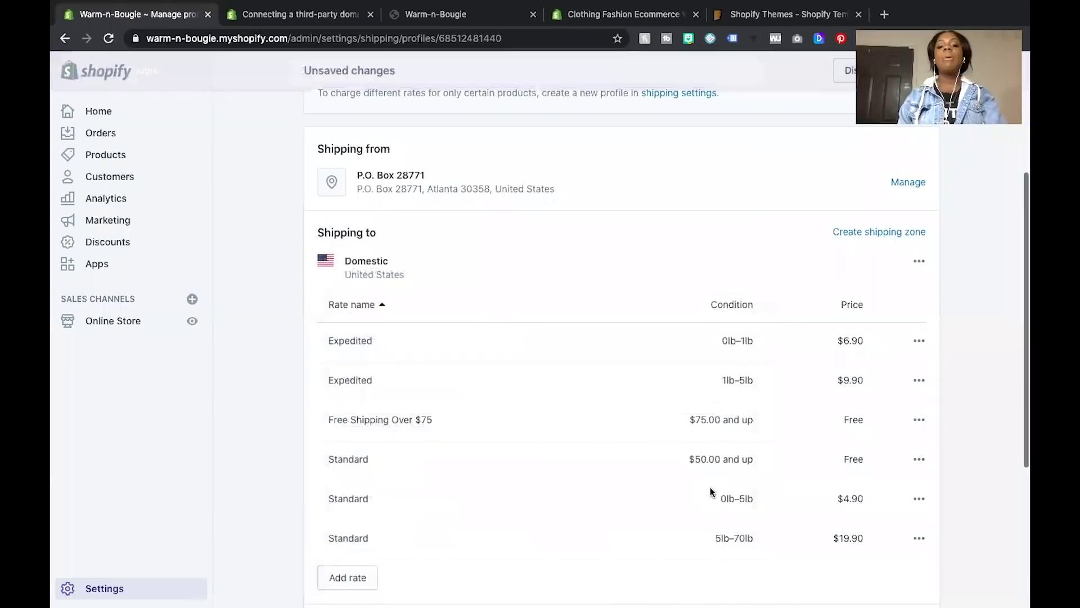
Delete the free Standard domestic rate for orders of $50.00 and up.
{"action": "scroll", "coordinate": [700, 495], "scroll_direction": "down", "scroll_amount": 2}
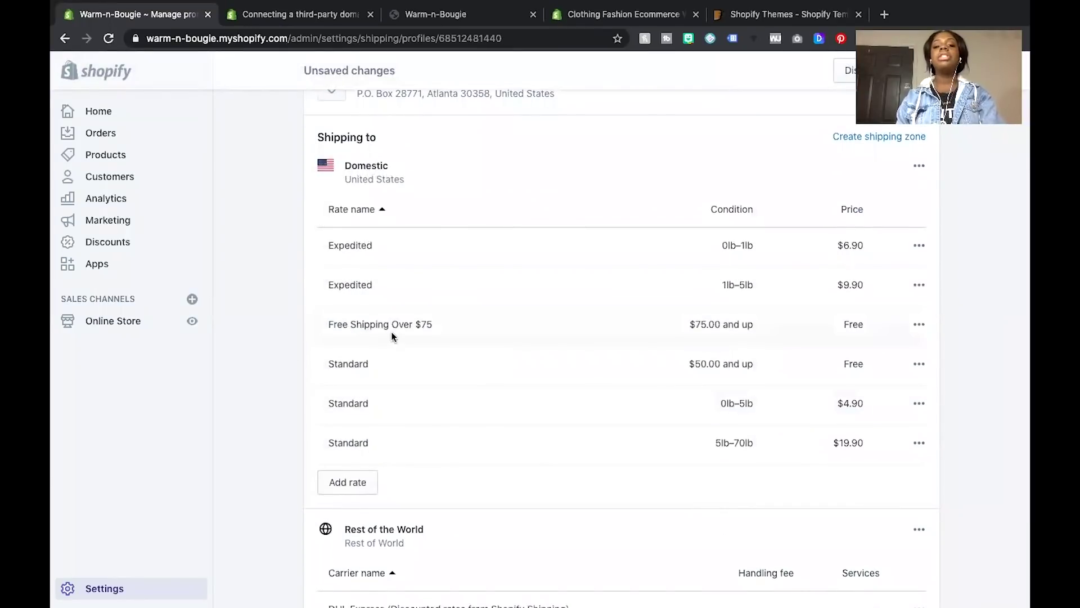
{"action": "left_click", "coordinate": [920, 364]}
{"action": "left_click", "coordinate": [890, 426]}
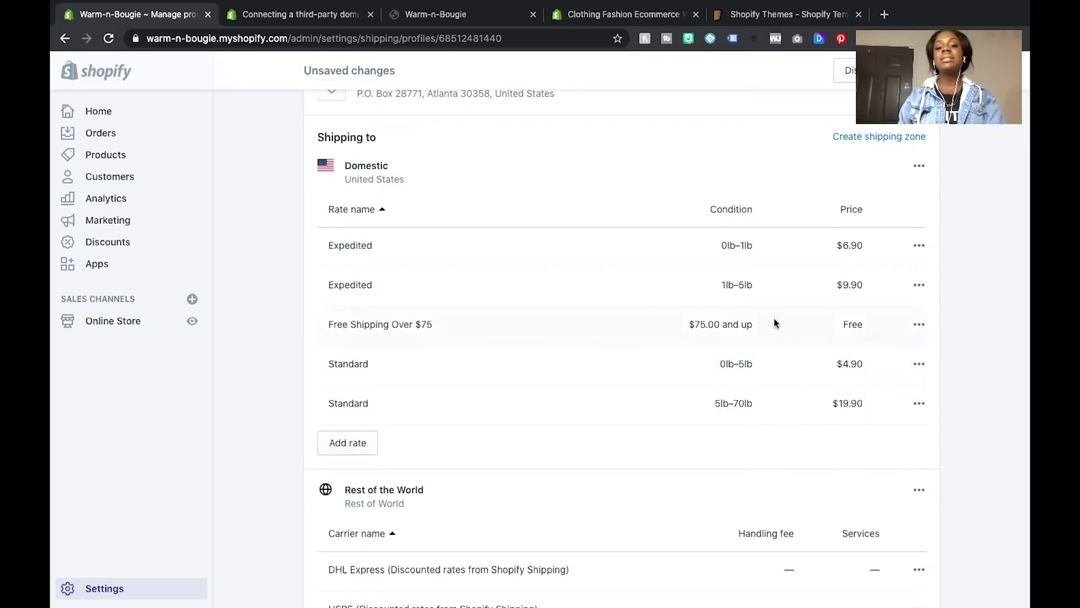
Add a domestic rate named "Flat Rate Shipping" priced at $10.00, with no weight or order-price limits.
{"action": "left_click", "coordinate": [351, 446]}
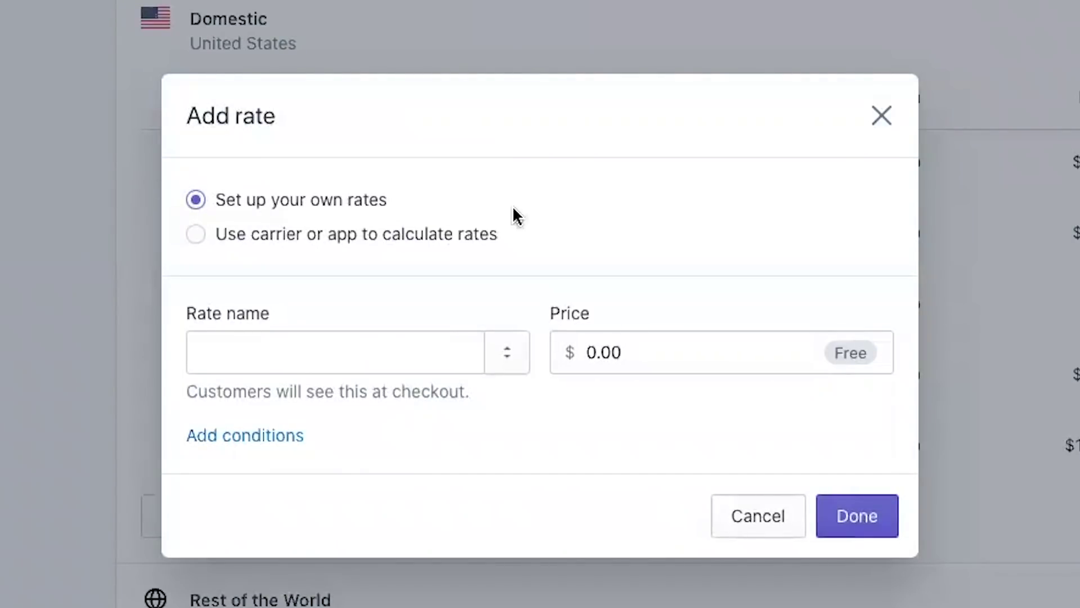
{"action": "left_click", "coordinate": [415, 341]}
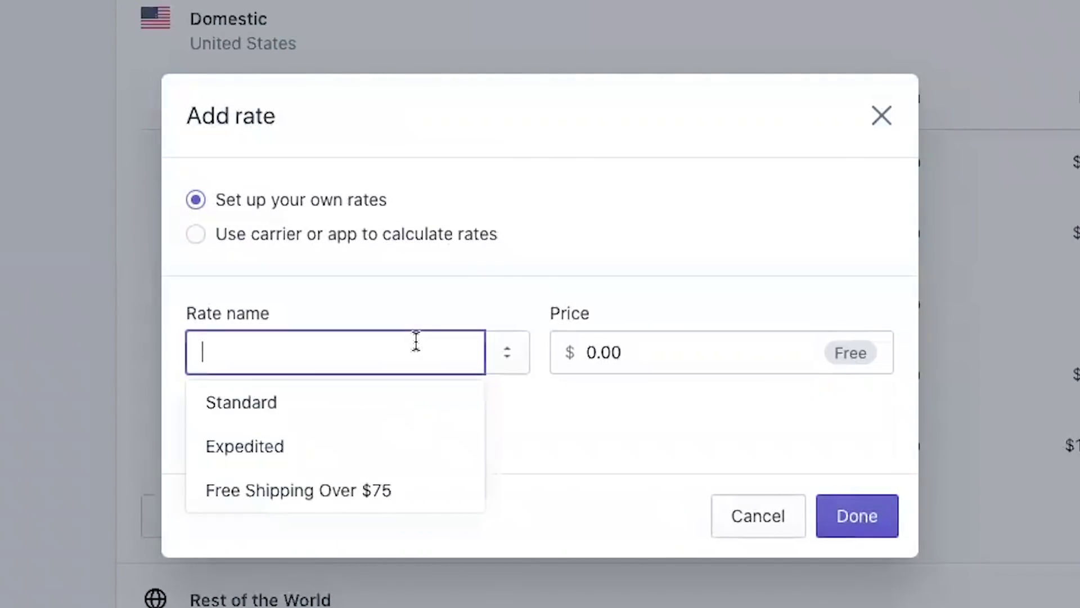
{"action": "type", "text": "Flat Rate Shipping"}
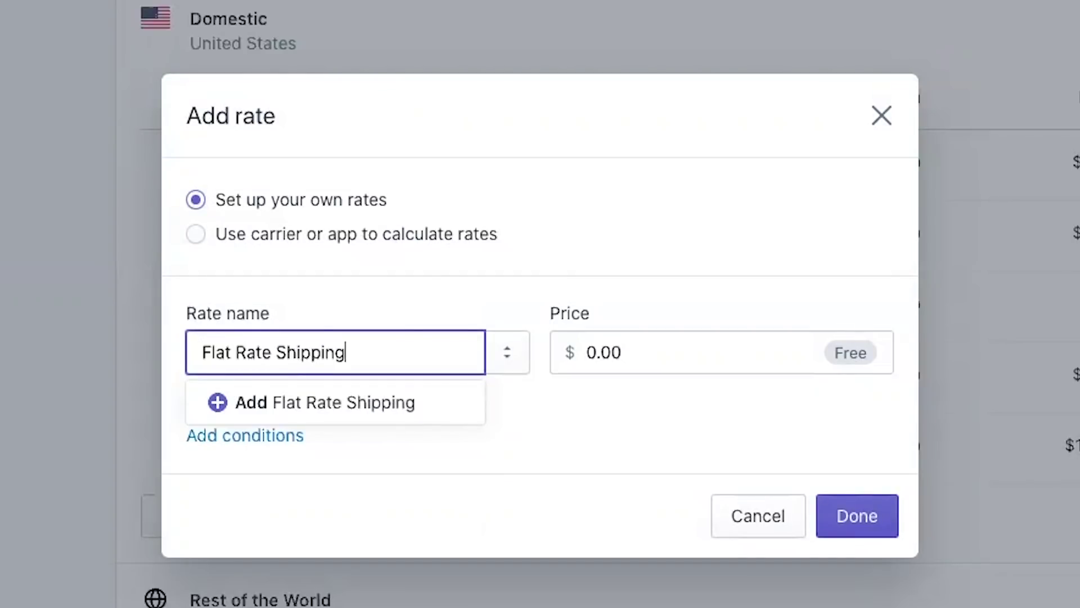
{"action": "left_click", "coordinate": [723, 338]}
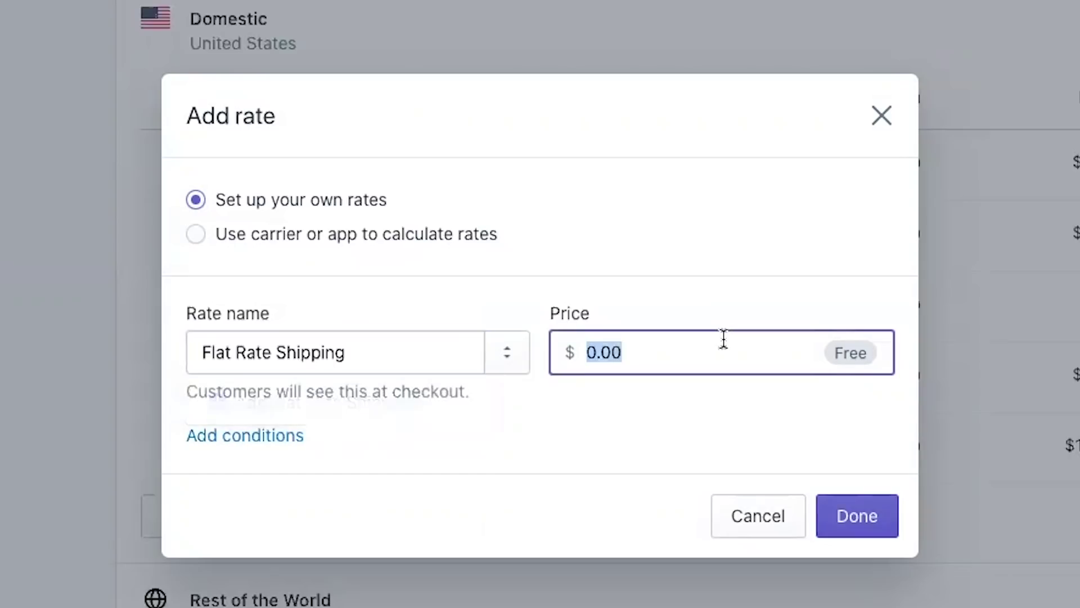
{"action": "type", "text": "10.00"}
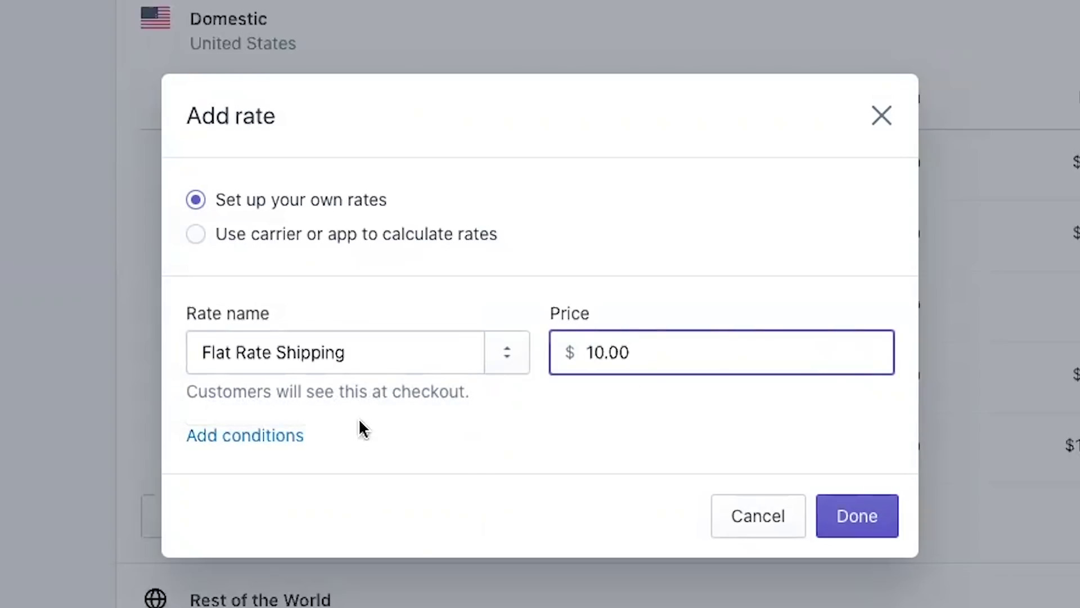
{"action": "left_click", "coordinate": [287, 435]}
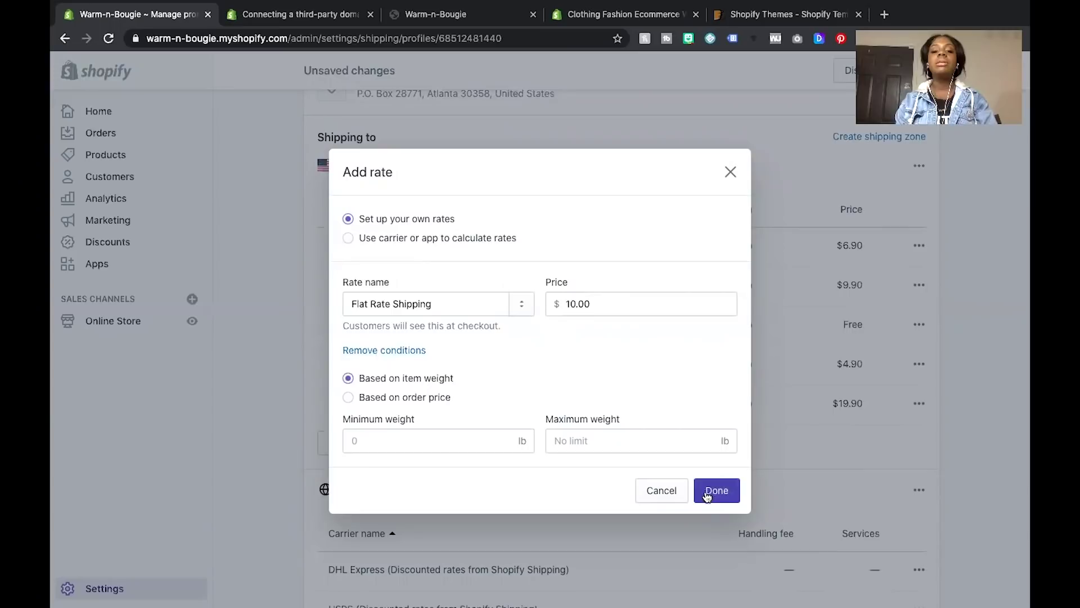
{"action": "left_click", "coordinate": [856, 598]}
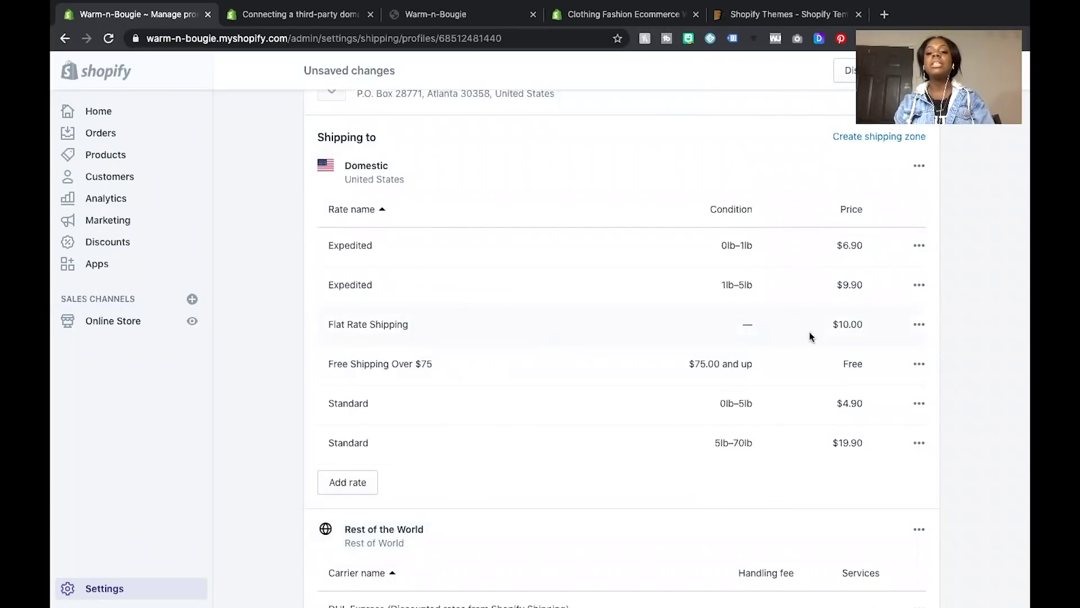
Delete both Expedited rates and the two remaining Standard rates from the domestic zone.
{"action": "left_click", "coordinate": [919, 248]}
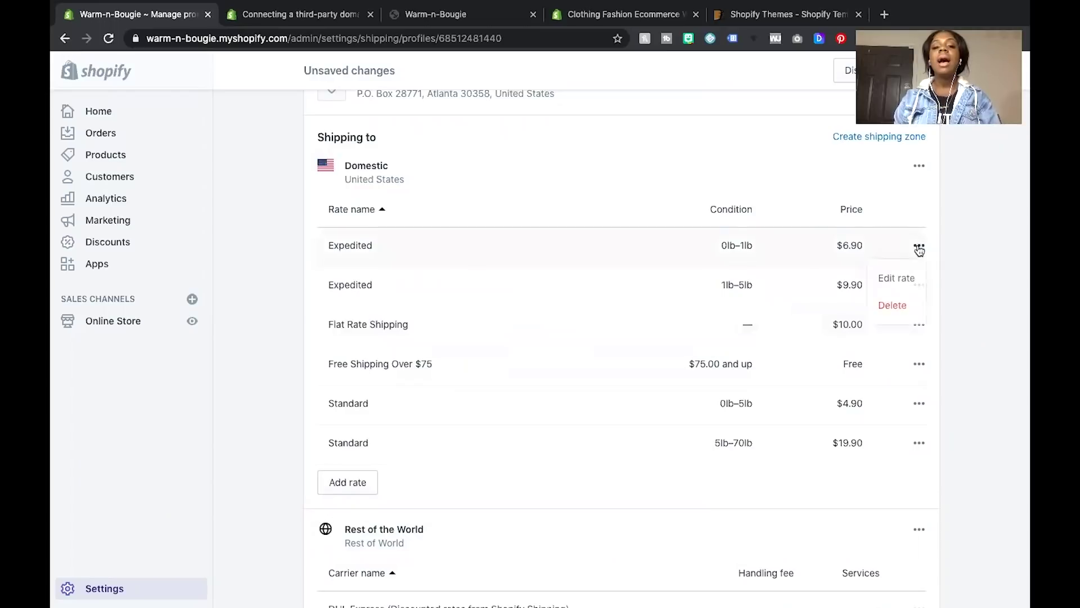
{"action": "left_click", "coordinate": [894, 305]}
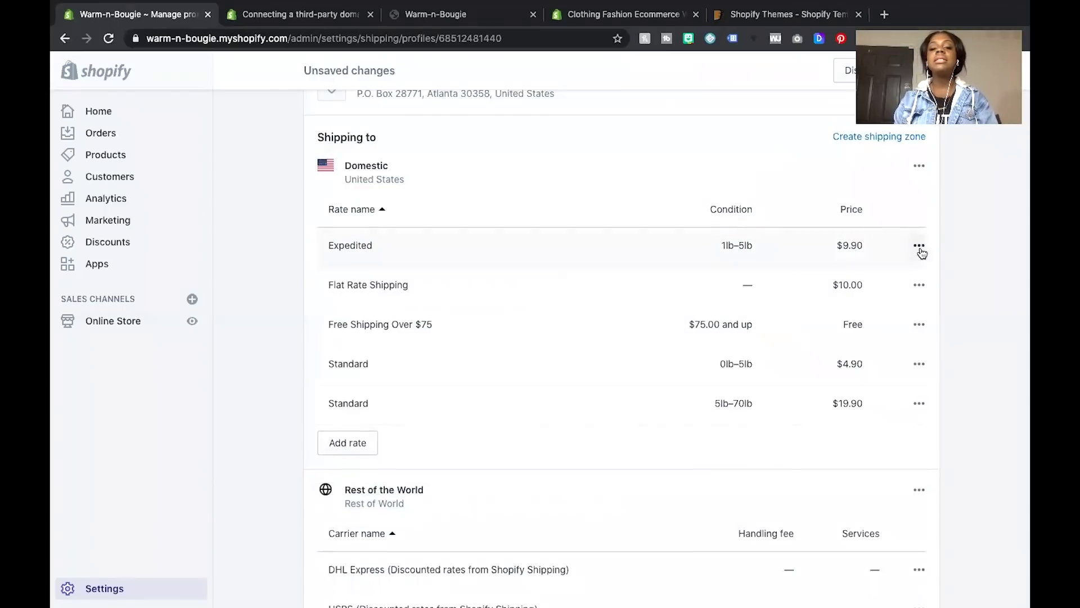
{"action": "left_click", "coordinate": [919, 246]}
{"action": "left_click", "coordinate": [913, 327]}
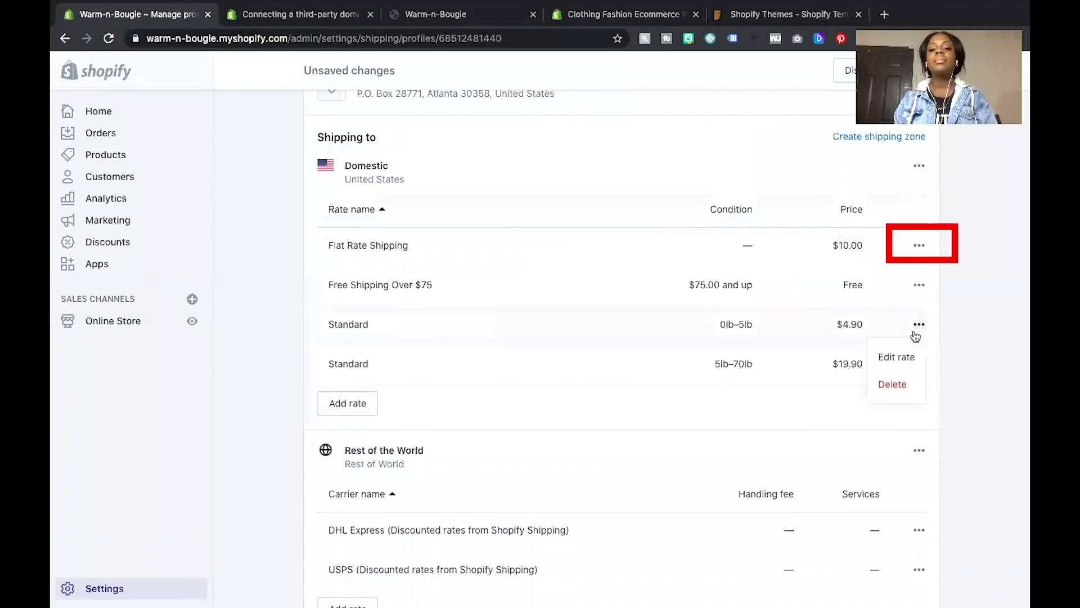
{"action": "left_click", "coordinate": [897, 381]}
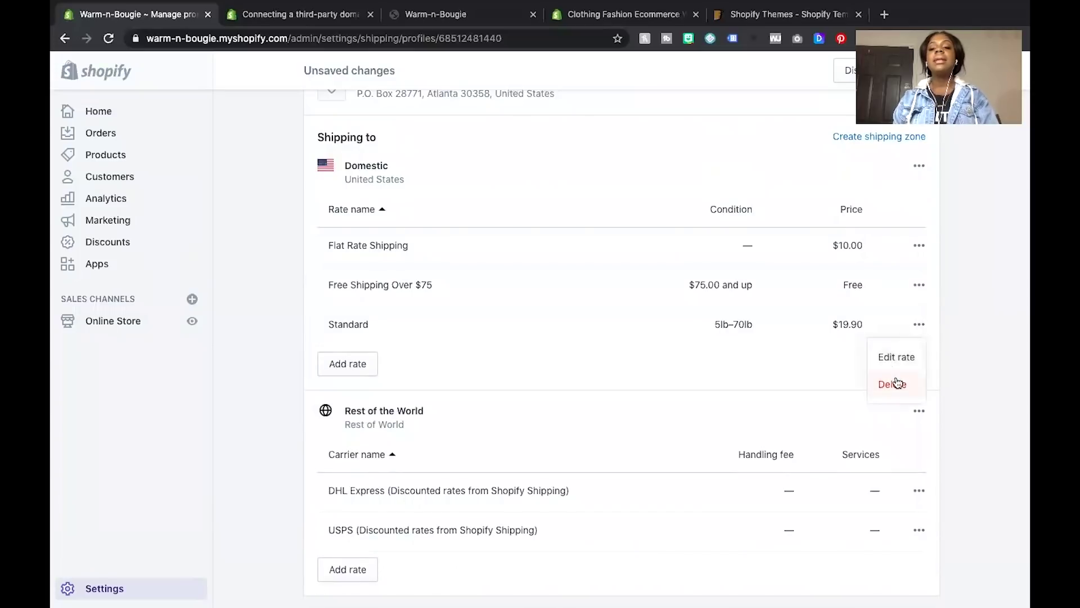
{"action": "left_click", "coordinate": [890, 382]}
Add a domestic rate named "Overnight Shipping" priced at $25, without conditions.
{"action": "left_click", "coordinate": [345, 322]}
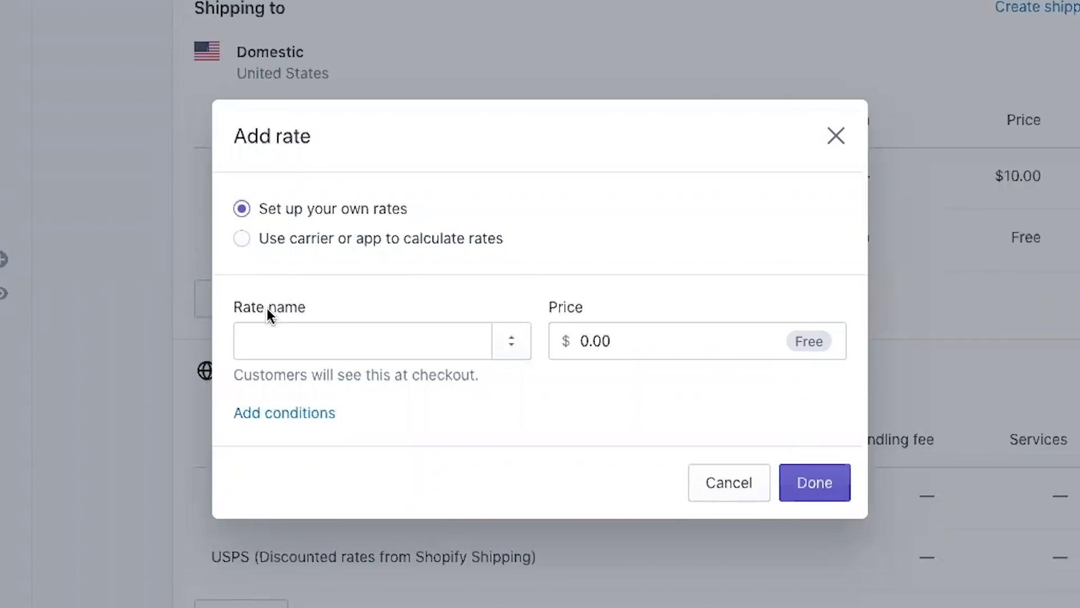
{"action": "left_click", "coordinate": [303, 340]}
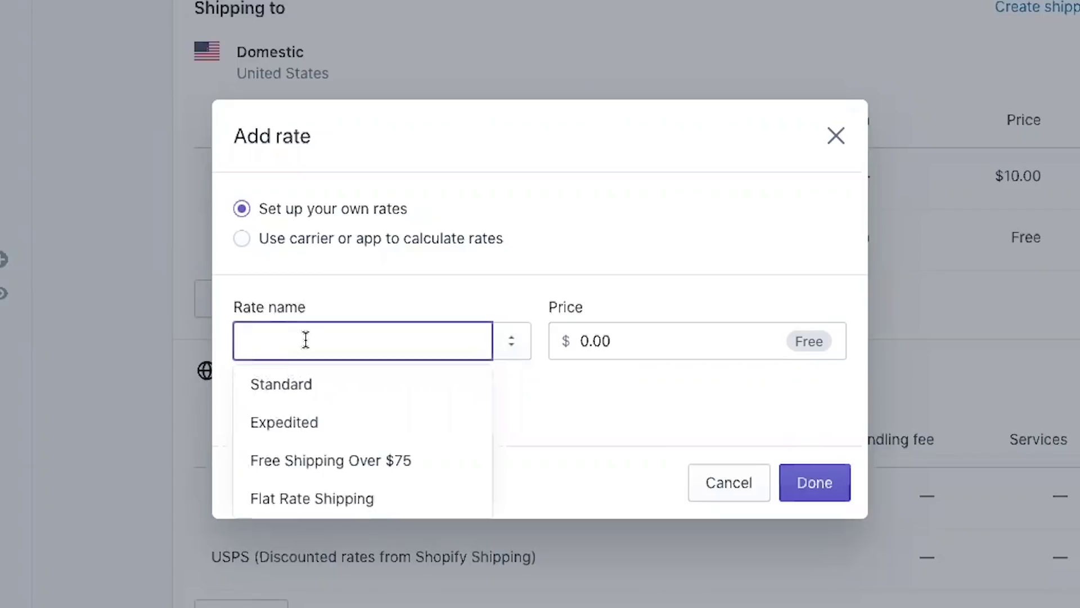
{"action": "type", "text": "Overni"}
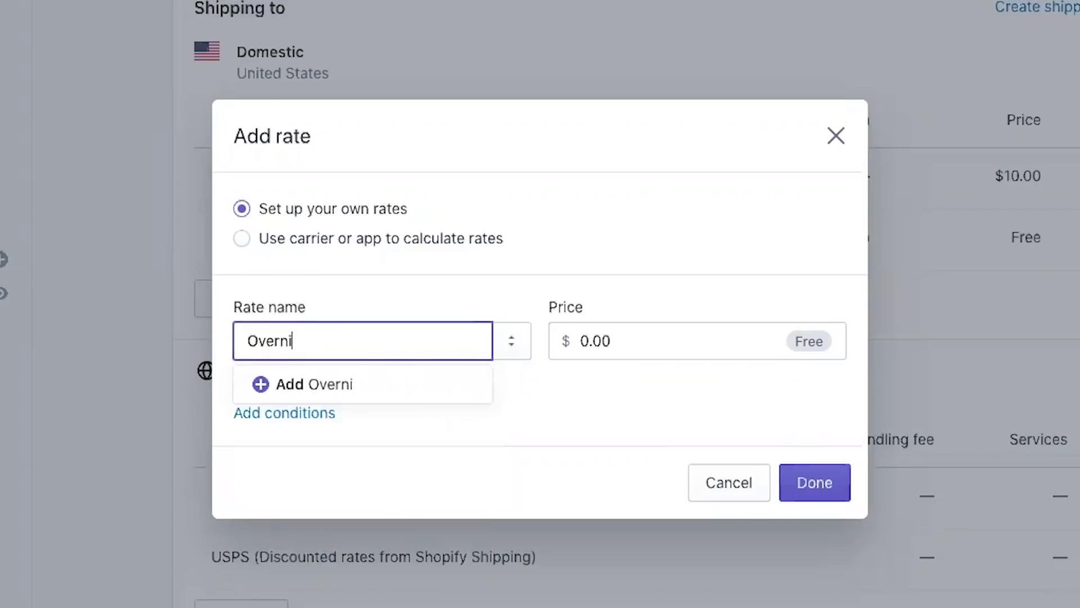
{"action": "type", "text": "ght Shippin"}
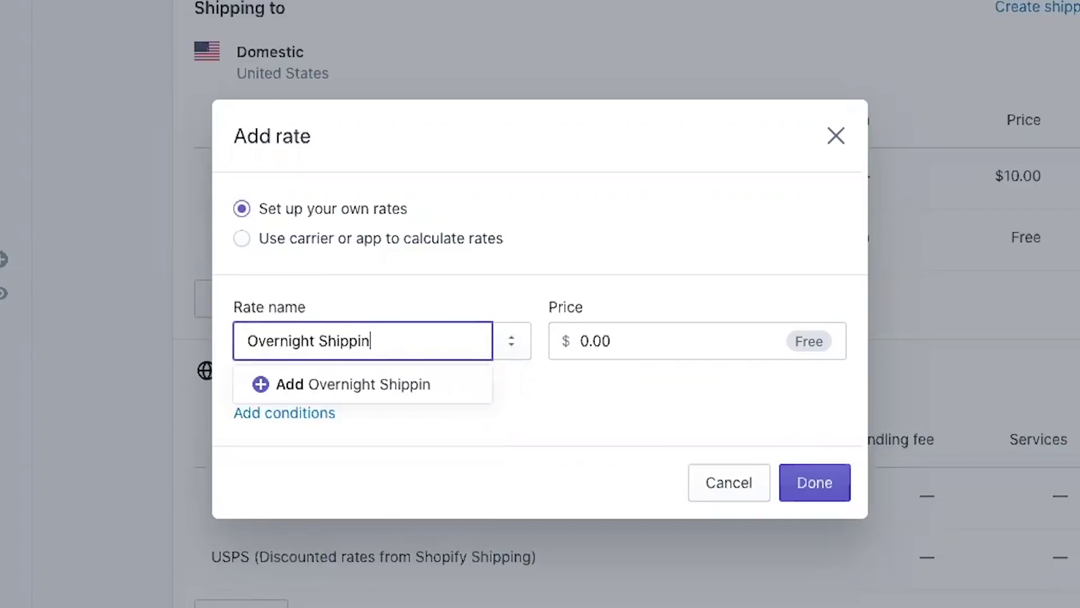
{"action": "type", "text": "g"}
{"action": "left_click", "coordinate": [645, 340]}
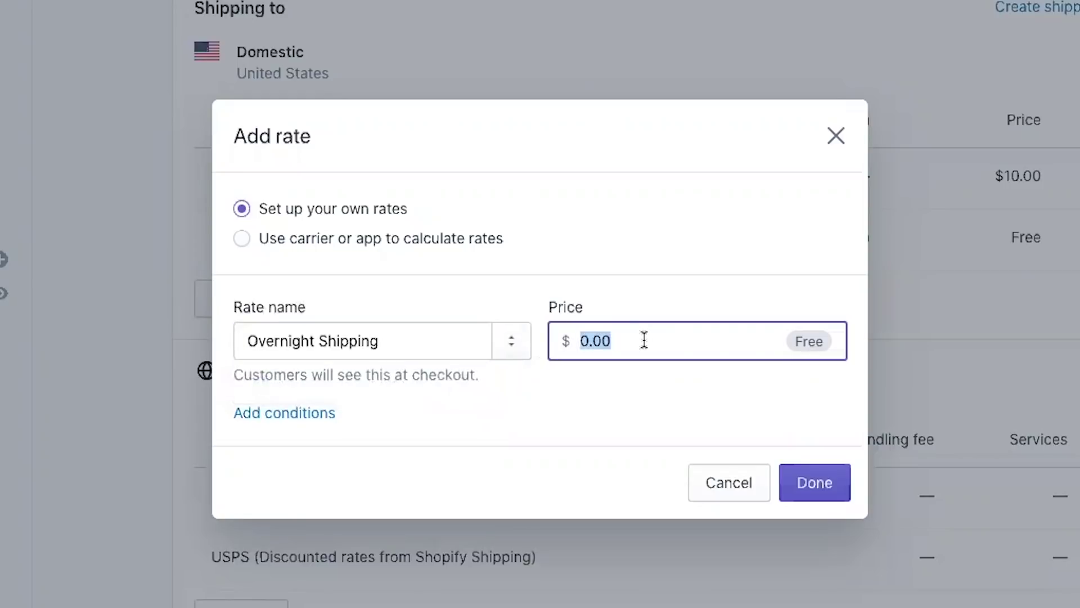
{"action": "type", "text": "25"}
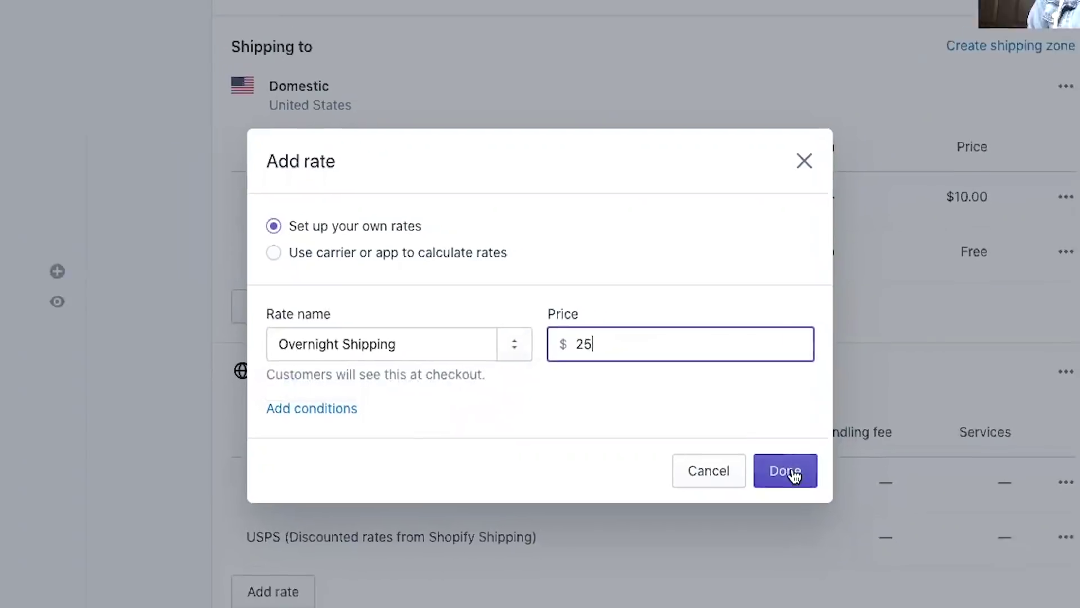
{"action": "left_click", "coordinate": [814, 482]}
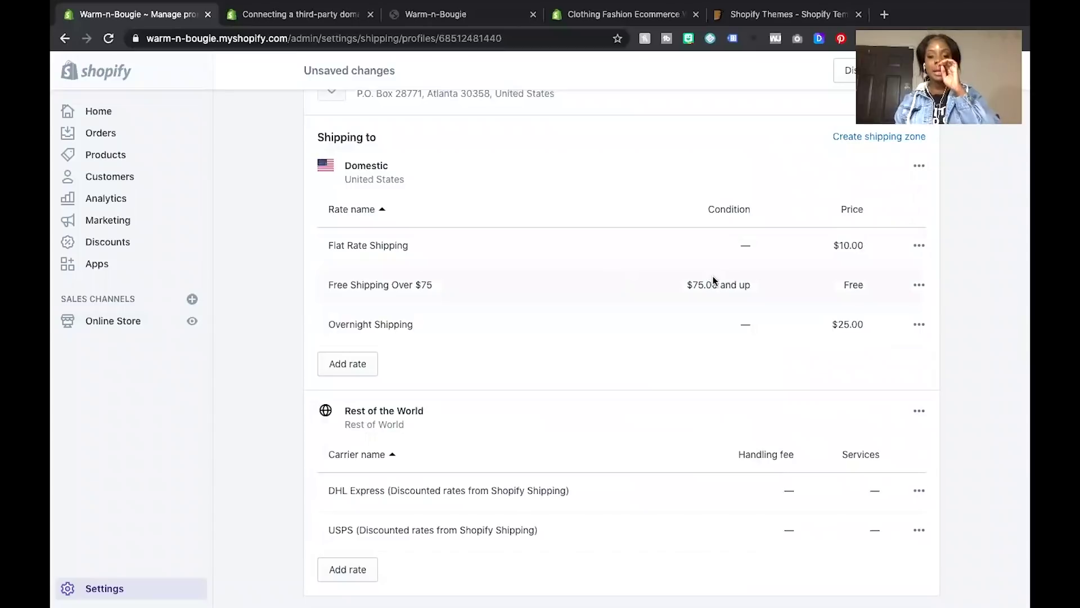
Review the domestic rates and examine the carrier-calculated rate options for the Rest of World zone, including UPS services and handling fees.
{"action": "scroll", "coordinate": [645, 293], "scroll_direction": "down", "scroll_amount": 2}
{"action": "scroll", "coordinate": [645, 293], "scroll_direction": "up", "scroll_amount": 4}
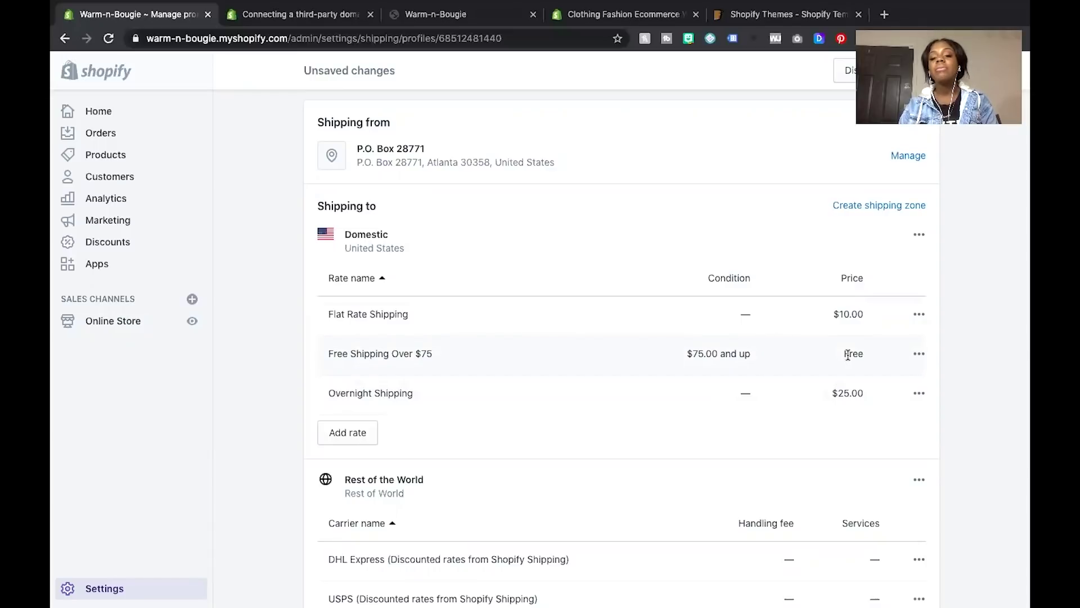
{"action": "scroll", "coordinate": [846, 354], "scroll_direction": "down", "scroll_amount": 3}
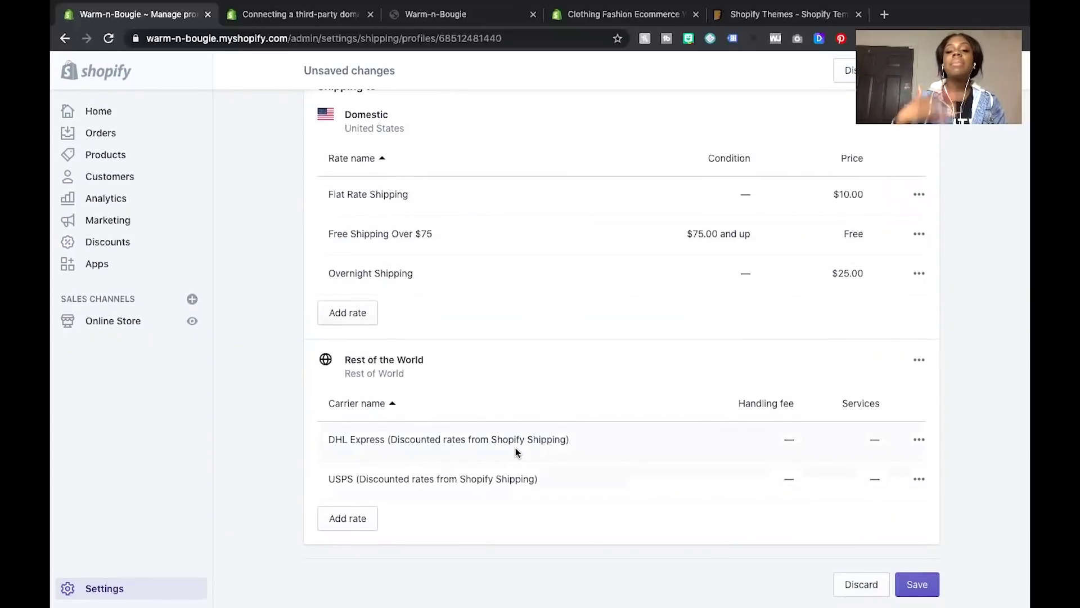
{"action": "left_click", "coordinate": [362, 518]}
{"action": "left_click", "coordinate": [412, 286]}
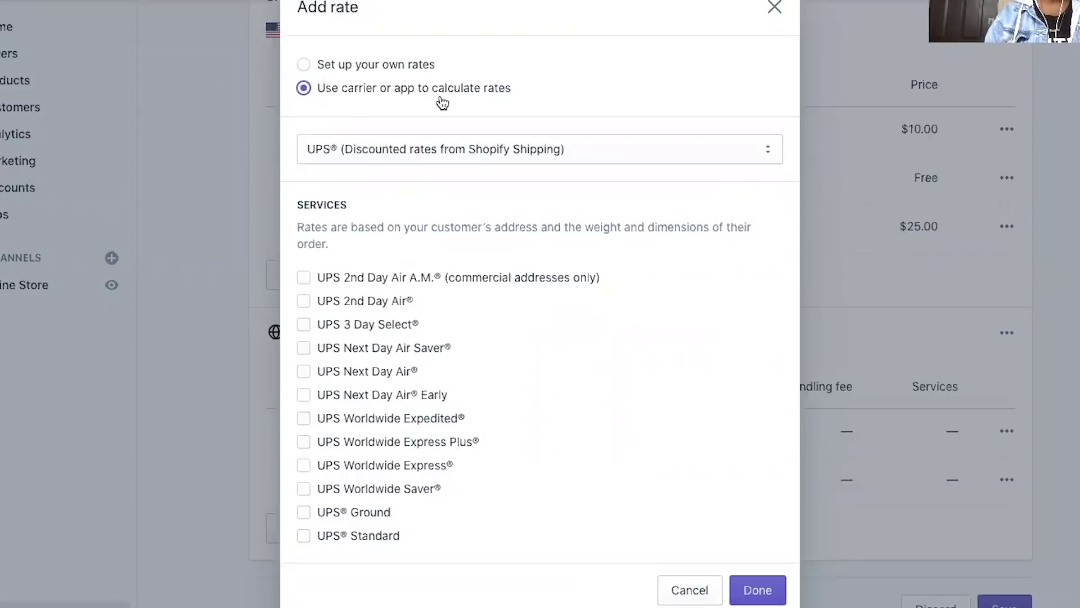
{"action": "left_click", "coordinate": [508, 145]}
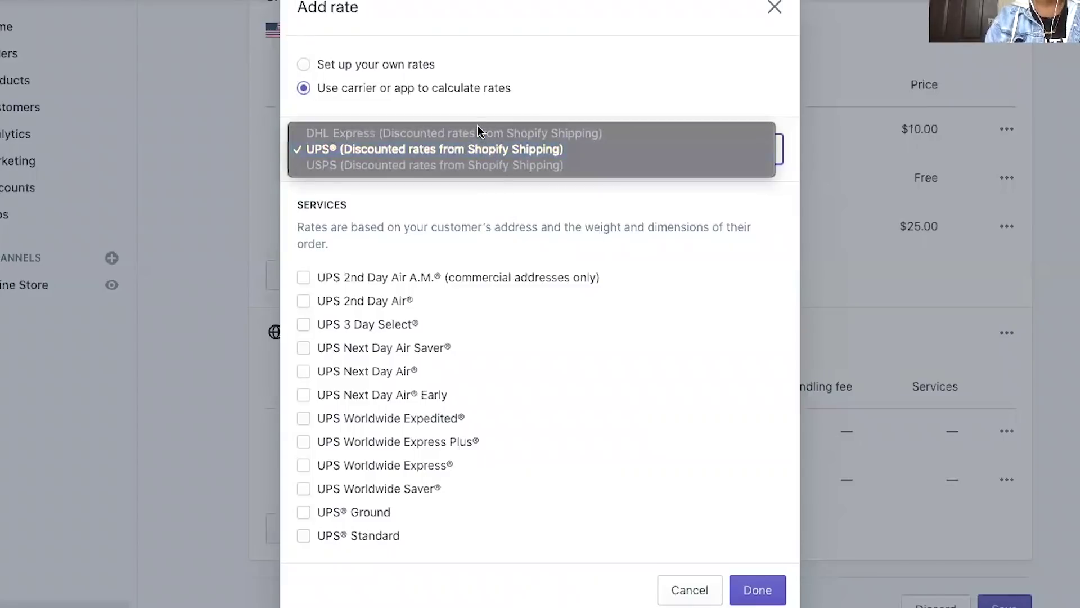
{"action": "left_click", "coordinate": [627, 110]}
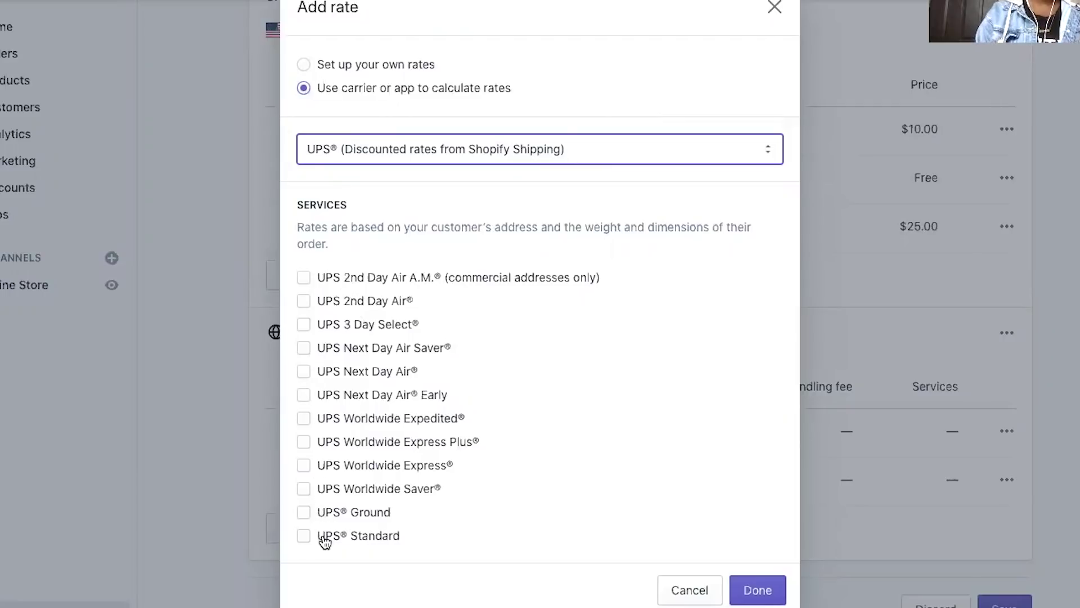
{"action": "scroll", "coordinate": [325, 540], "scroll_direction": "down", "scroll_amount": 4}
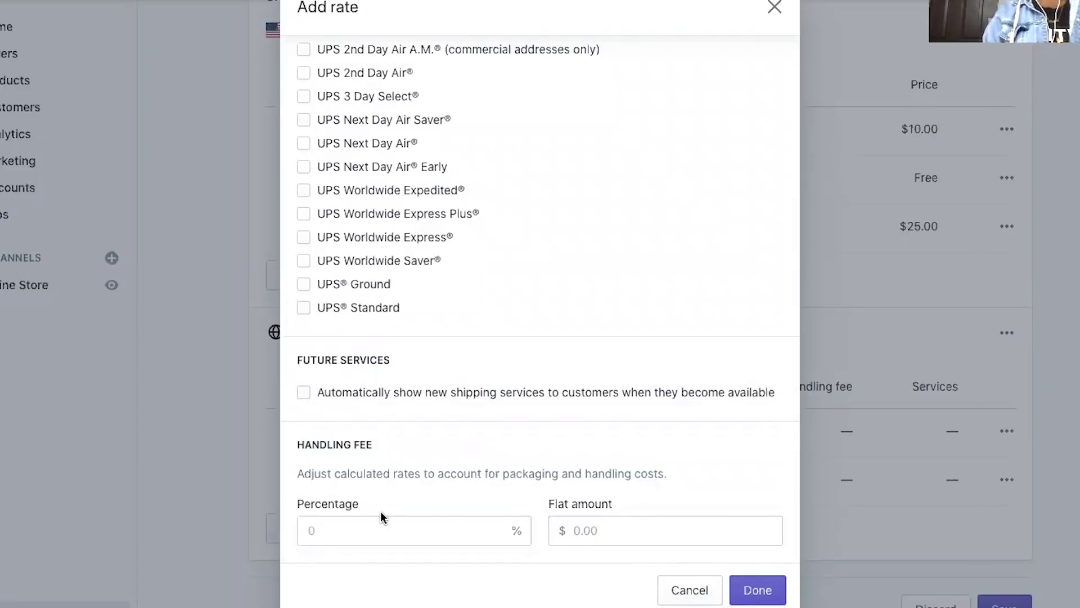
{"action": "left_click", "coordinate": [390, 526]}
{"action": "left_click", "coordinate": [588, 531]}
{"action": "left_click", "coordinate": [418, 531]}
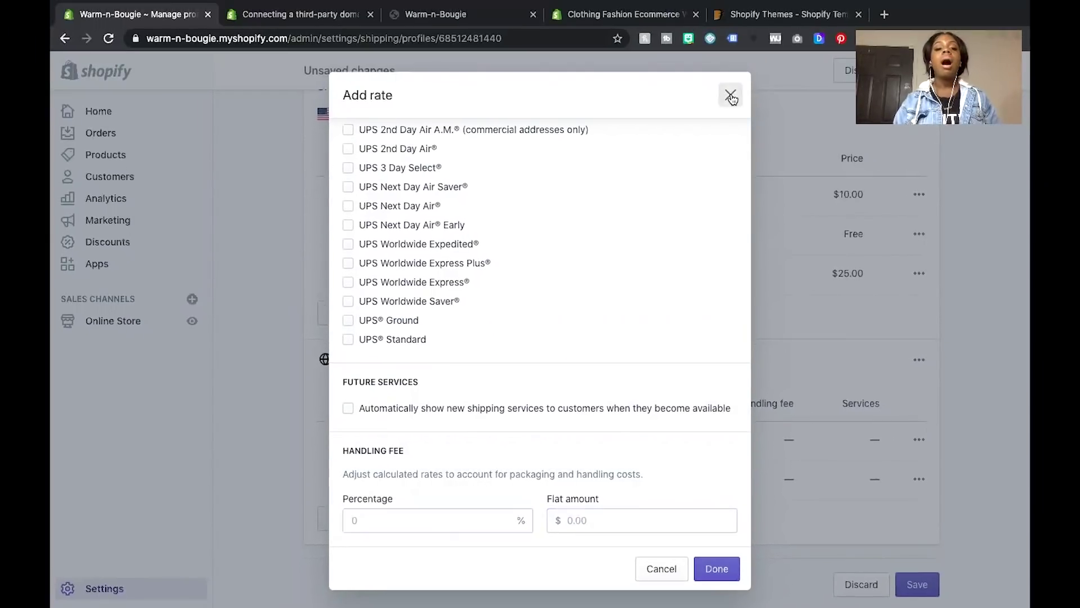
{"action": "left_click", "coordinate": [774, 7]}
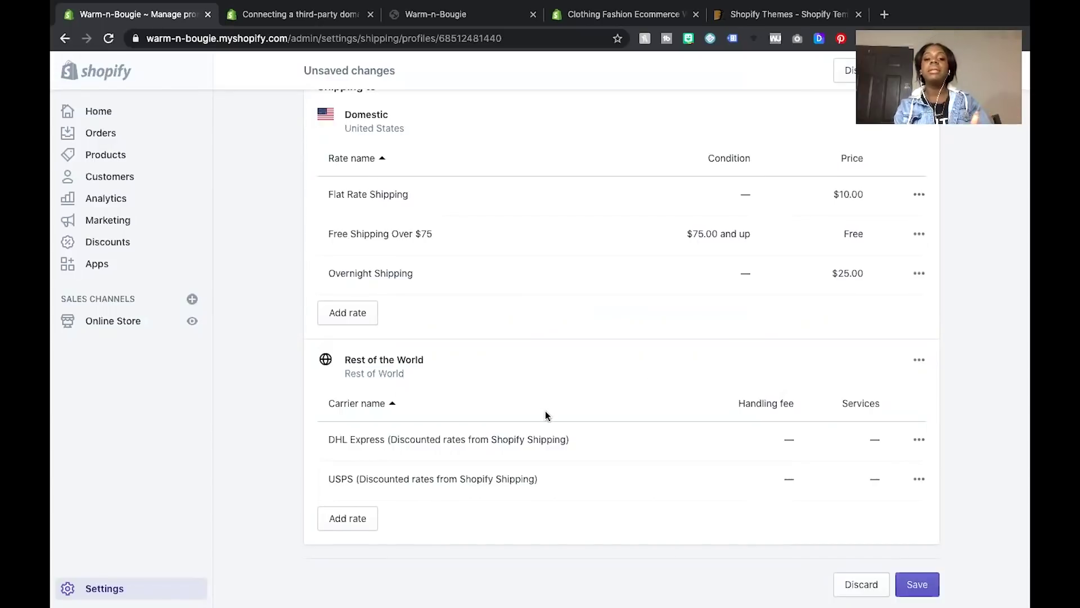
Check the shipping profile once more and save its changes.
{"action": "scroll", "coordinate": [546, 415], "scroll_direction": "up", "scroll_amount": 5}
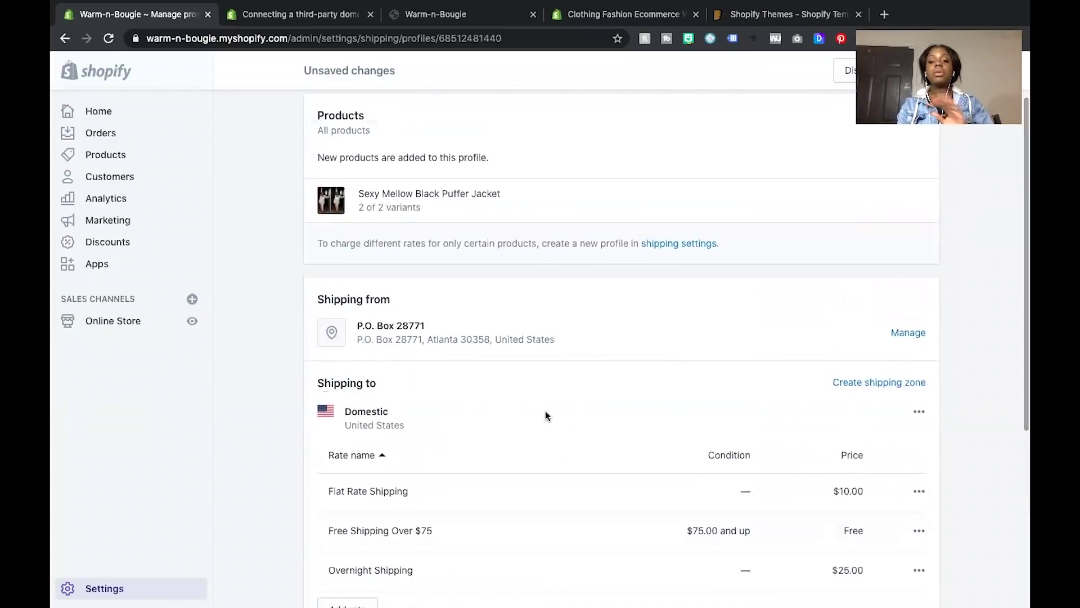
{"action": "scroll", "coordinate": [545, 412], "scroll_direction": "up", "scroll_amount": 1}
{"action": "scroll", "coordinate": [546, 411], "scroll_direction": "down", "scroll_amount": 7}
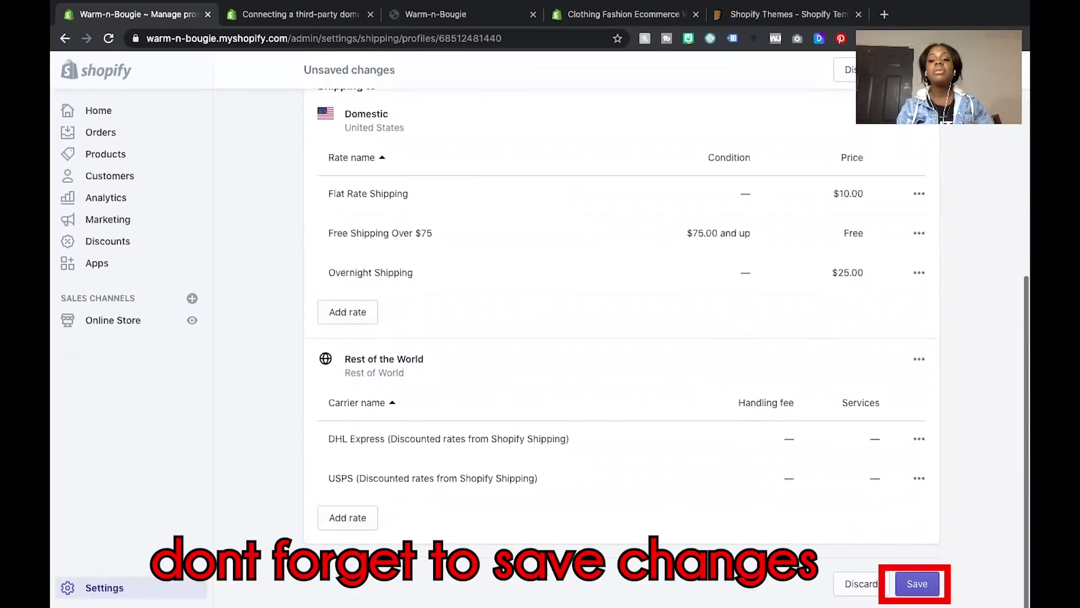
{"action": "left_click", "coordinate": [910, 585]}
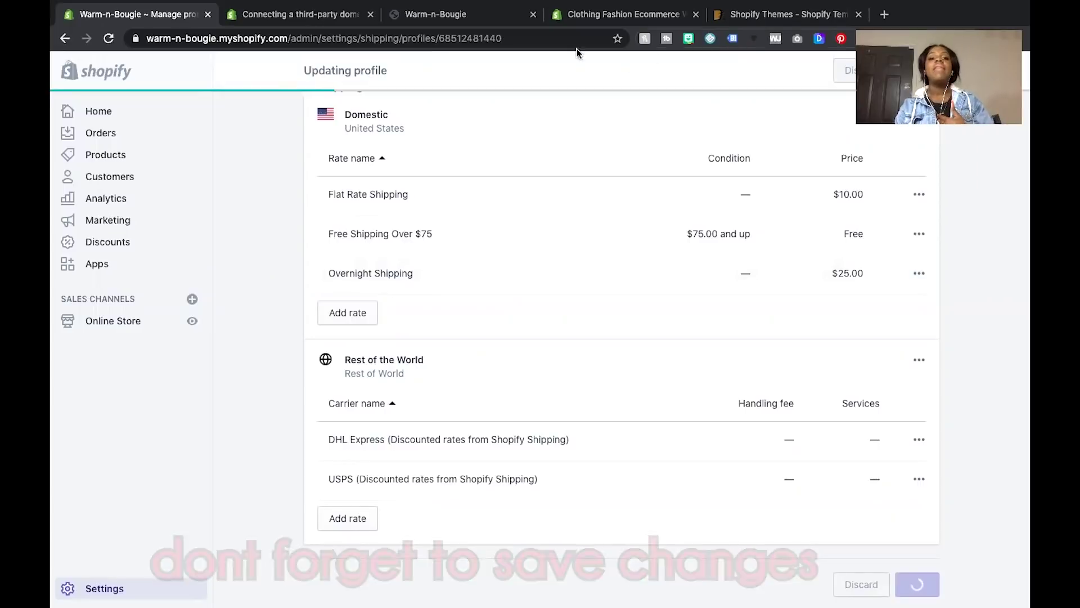
Switch to the storefront preview and open the Sexy Mellow Black Puffer Jacket from the catalog.
{"action": "left_click", "coordinate": [447, 23]}
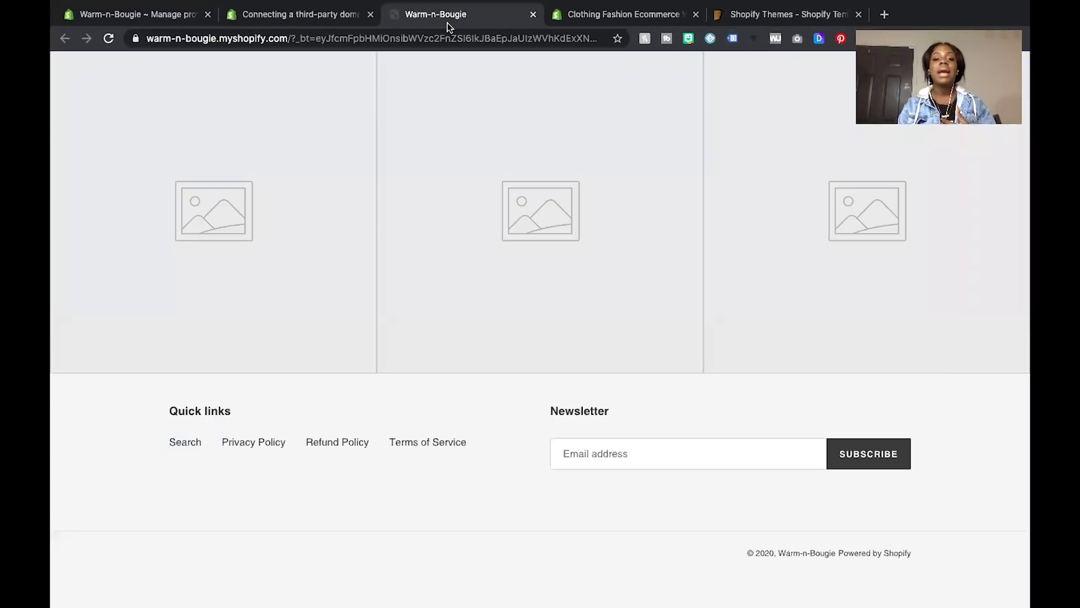
{"action": "scroll", "coordinate": [417, 225], "scroll_direction": "up", "scroll_amount": 10}
{"action": "scroll", "coordinate": [417, 223], "scroll_direction": "up", "scroll_amount": 15}
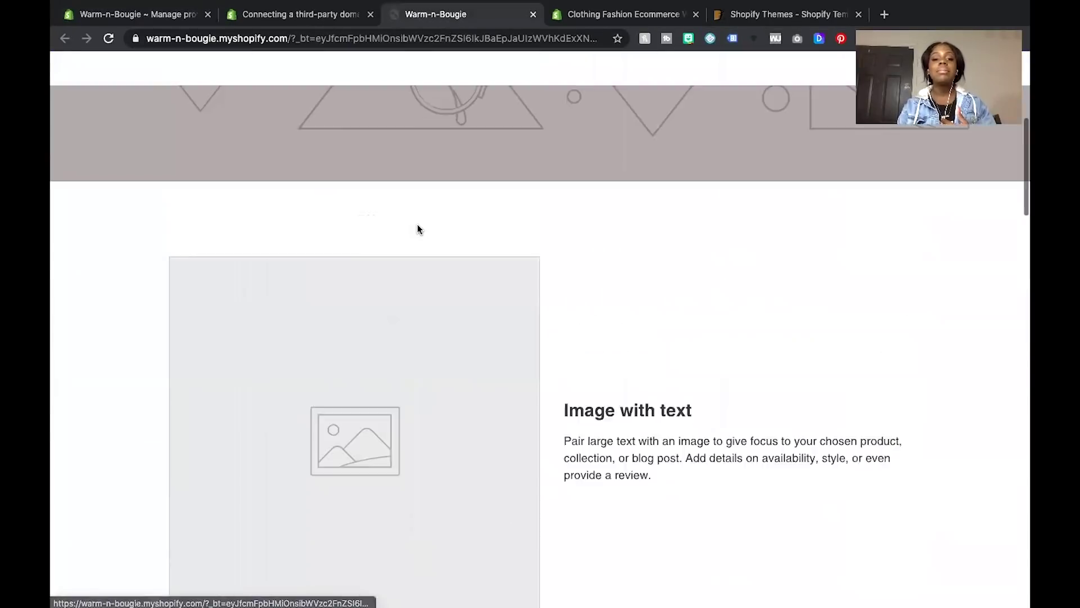
{"action": "left_click", "coordinate": [573, 79]}
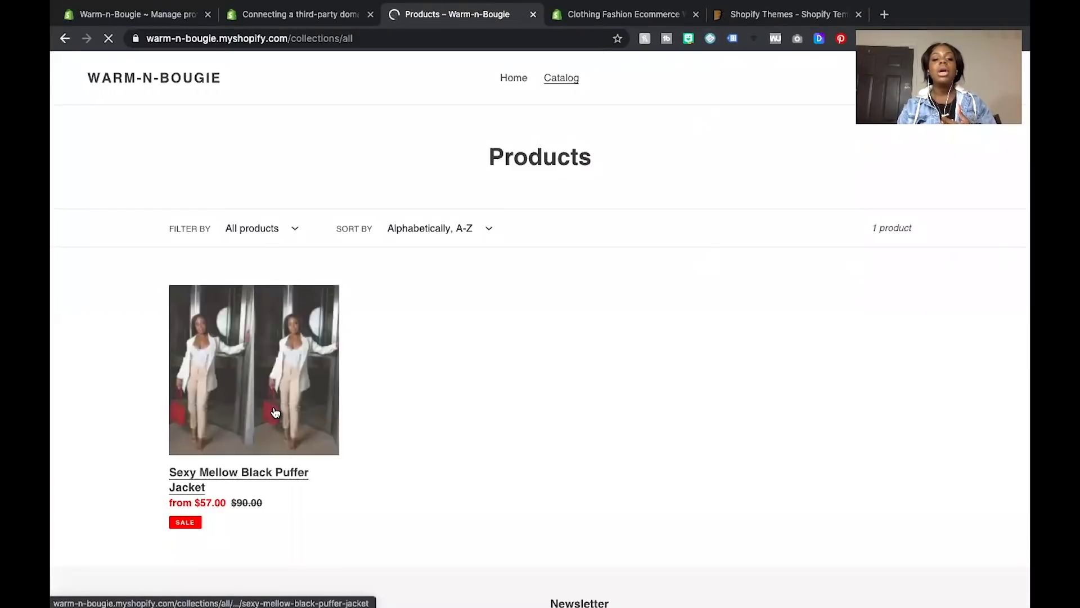
{"action": "left_click", "coordinate": [272, 413]}
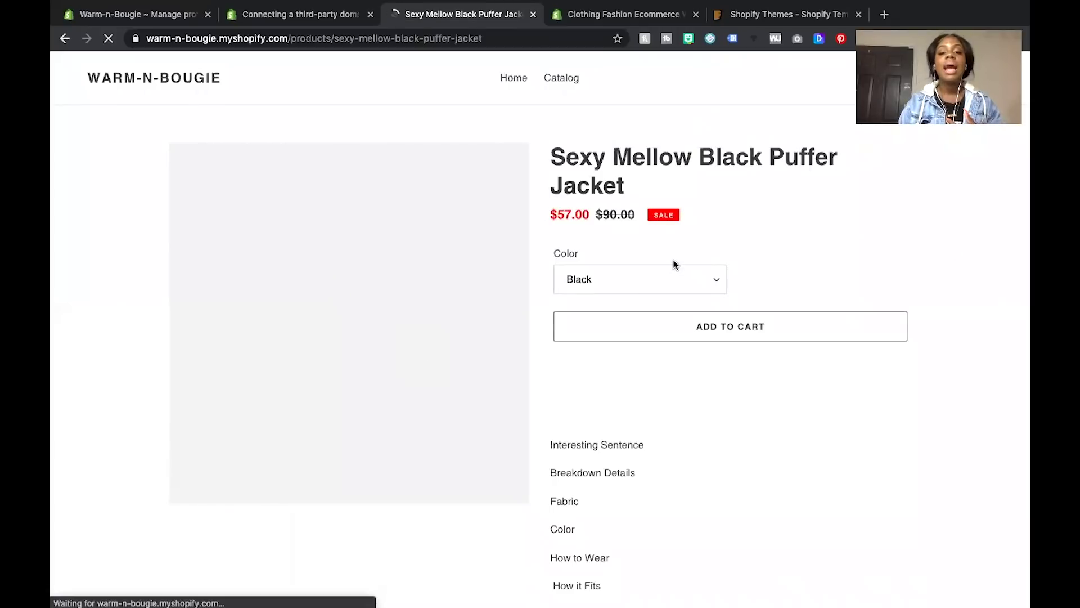
Add the jacket in Black to the cart and proceed from the cart to checkout.
{"action": "left_click", "coordinate": [687, 327]}
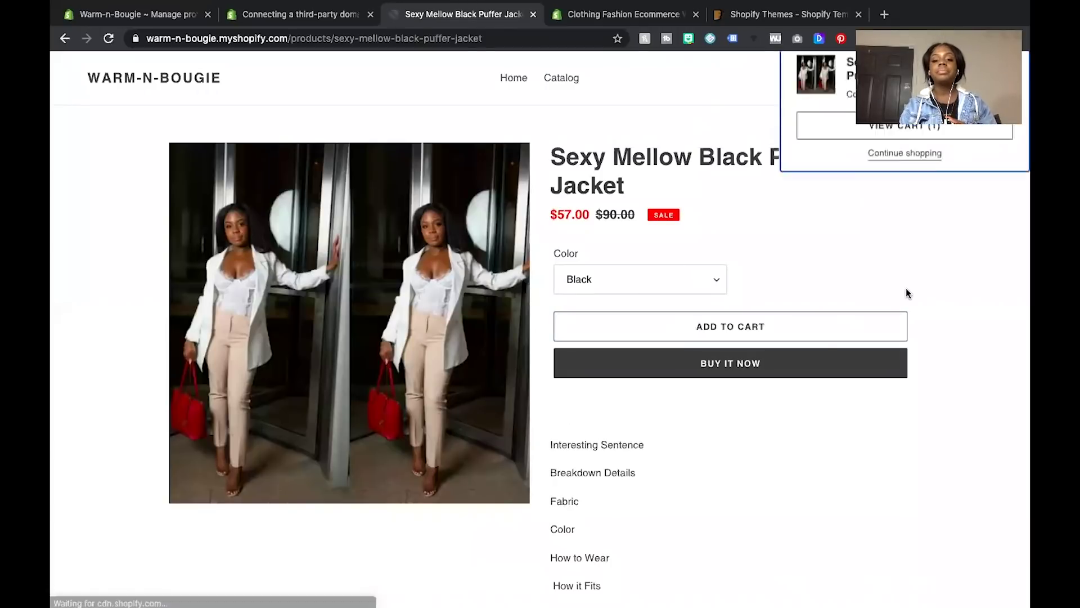
{"action": "left_click", "coordinate": [933, 168]}
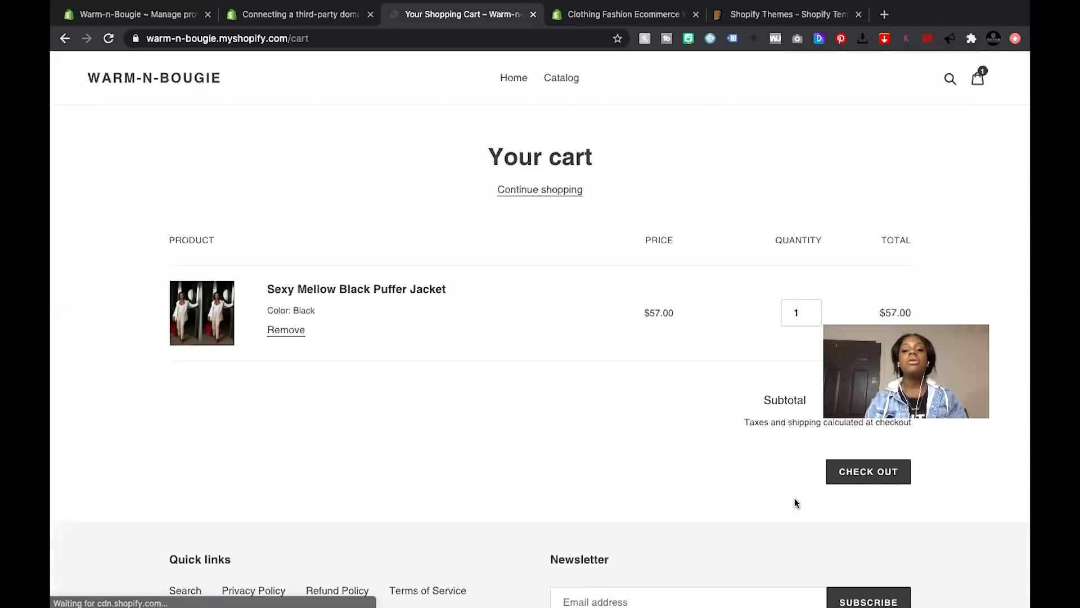
{"action": "left_click", "coordinate": [869, 475]}
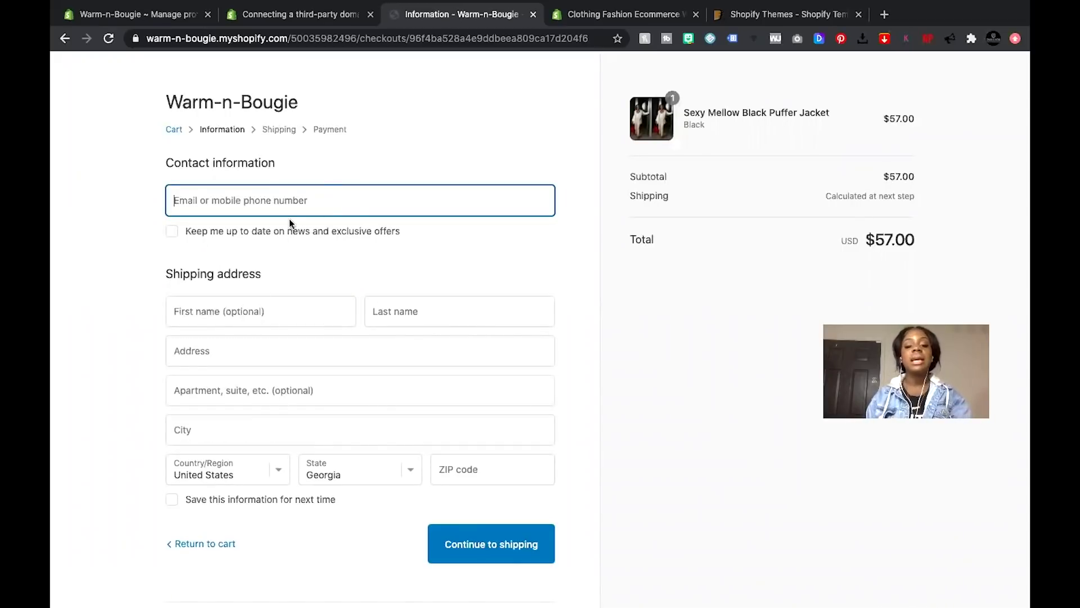
Fill in the contact e-mail in the checkout's contact information.
{"action": "type", "text": "cont"}
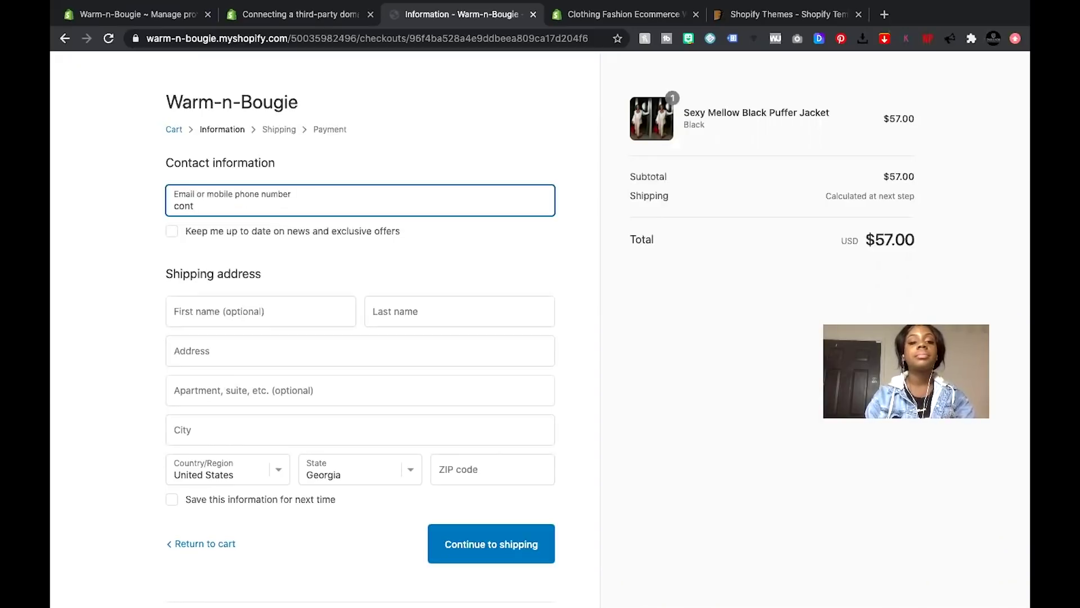
{"action": "key", "text": "BackSpace"}
{"action": "key", "text": "BackSpace"}
{"action": "key", "text": "BackSpace"}
{"action": "type", "text": "sup"}
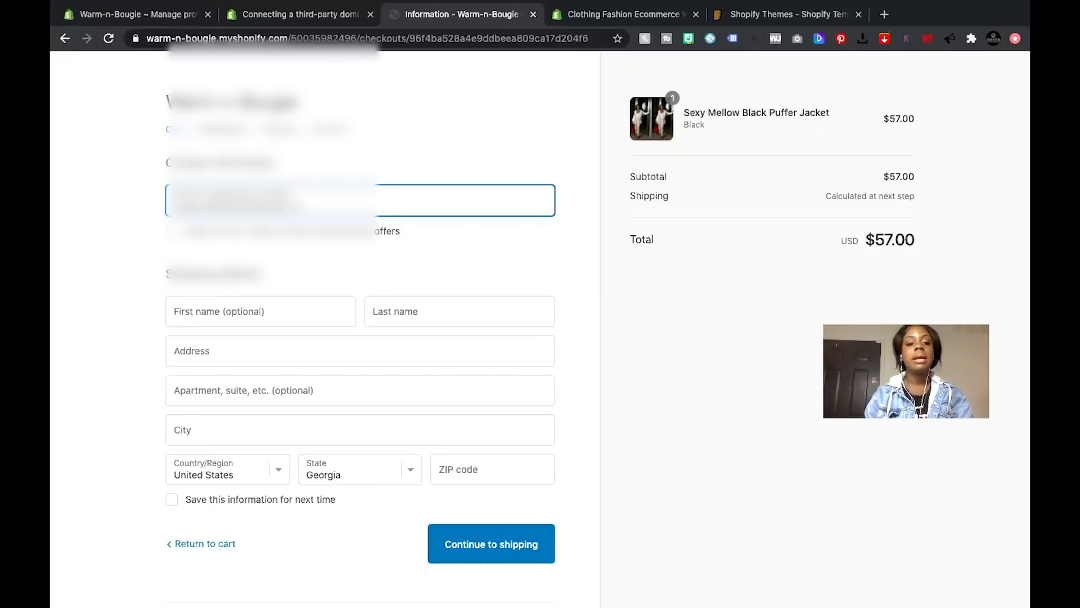
Complete the shipping name and address with a saved address, and choose Overnight Shipping as the shipping method.
{"action": "left_click", "coordinate": [257, 316]}
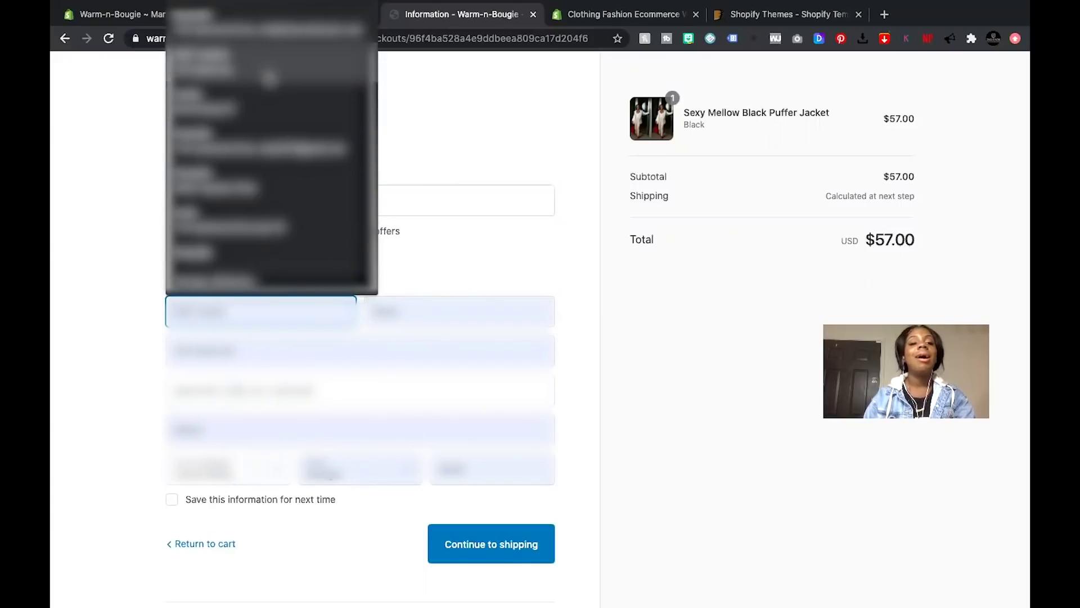
{"action": "left_click", "coordinate": [270, 76]}
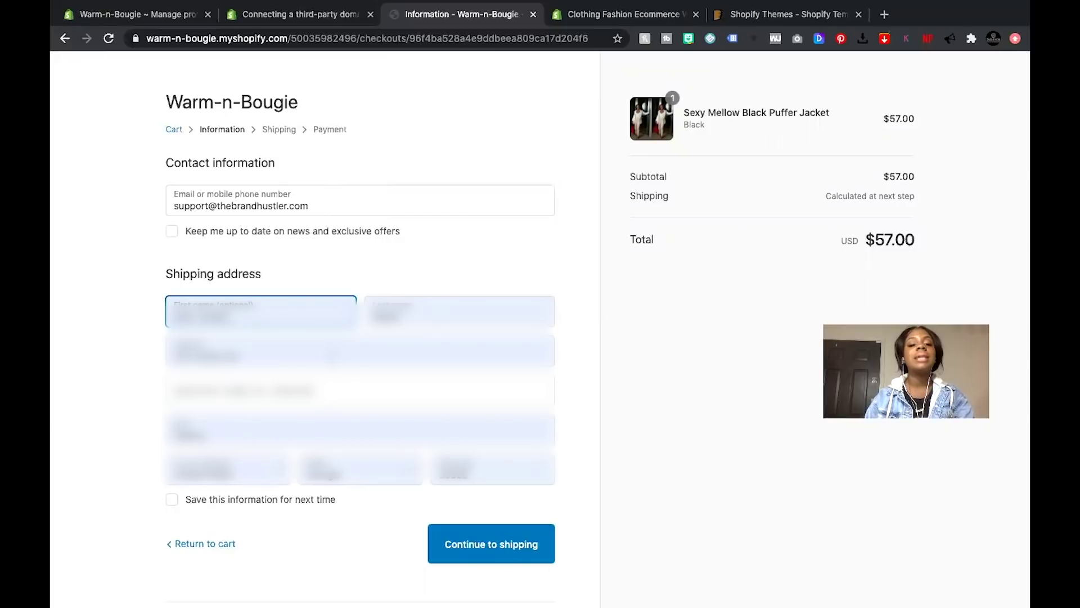
{"action": "double_click", "coordinate": [308, 316]}
{"action": "triple_click", "coordinate": [308, 315]}
{"action": "type", "text": "Jas"}
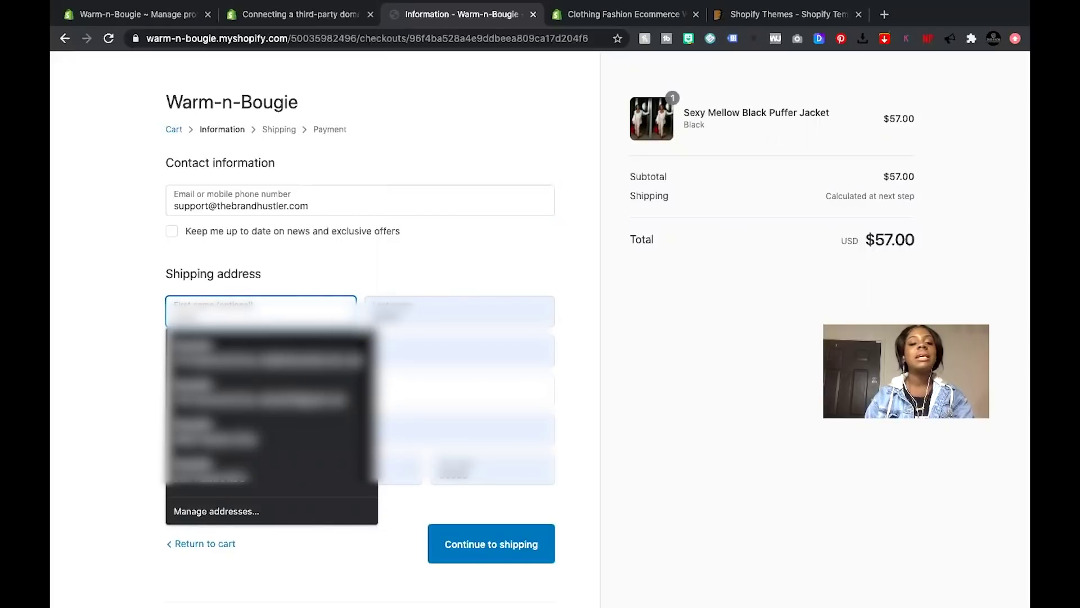
{"action": "left_click", "coordinate": [290, 363]}
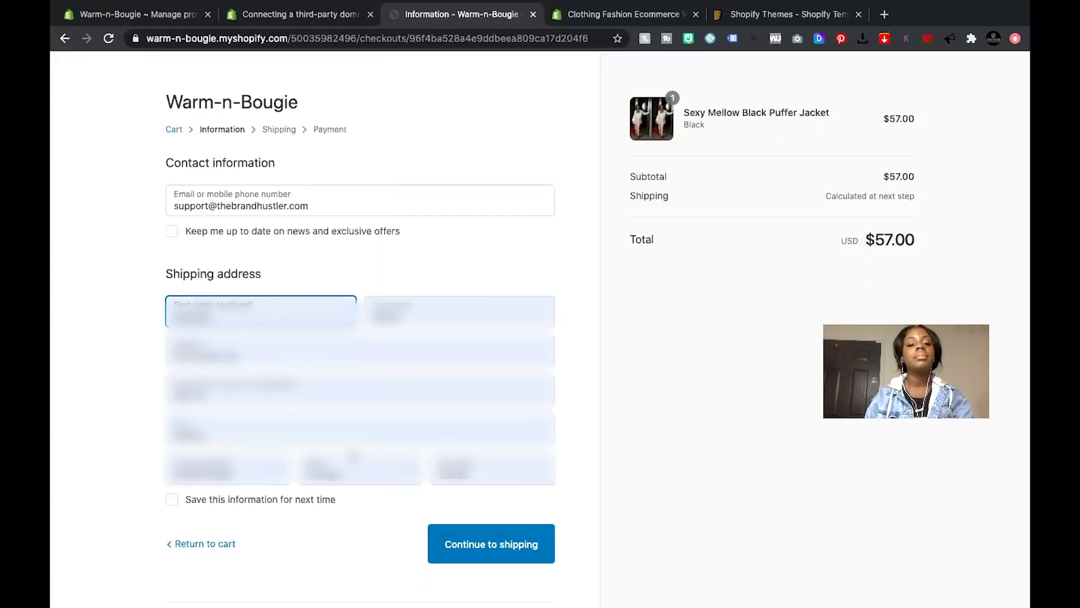
{"action": "left_click", "coordinate": [461, 552]}
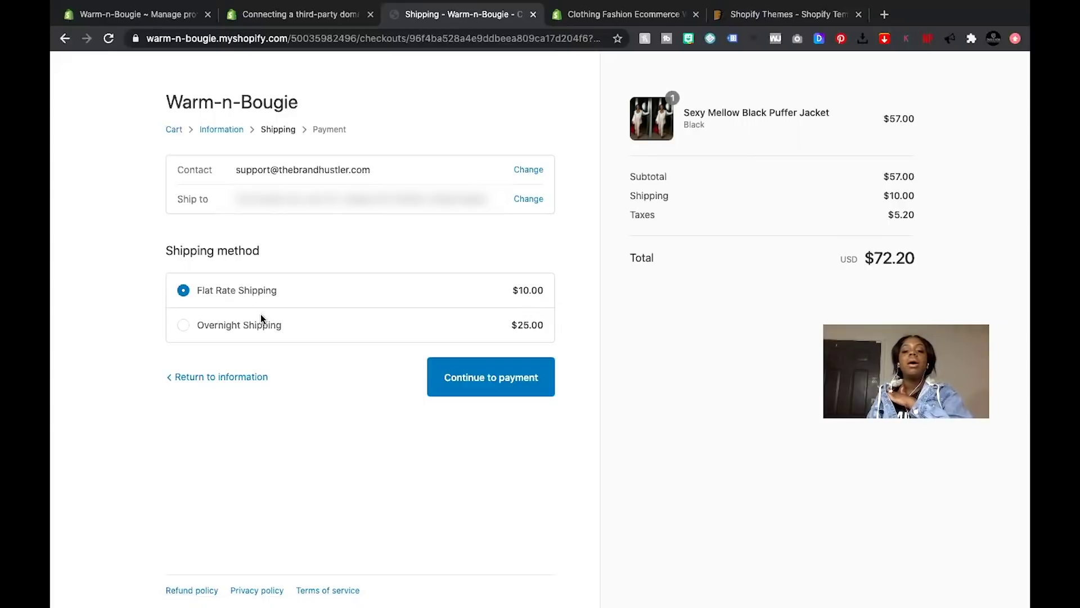
{"action": "left_click", "coordinate": [191, 326]}
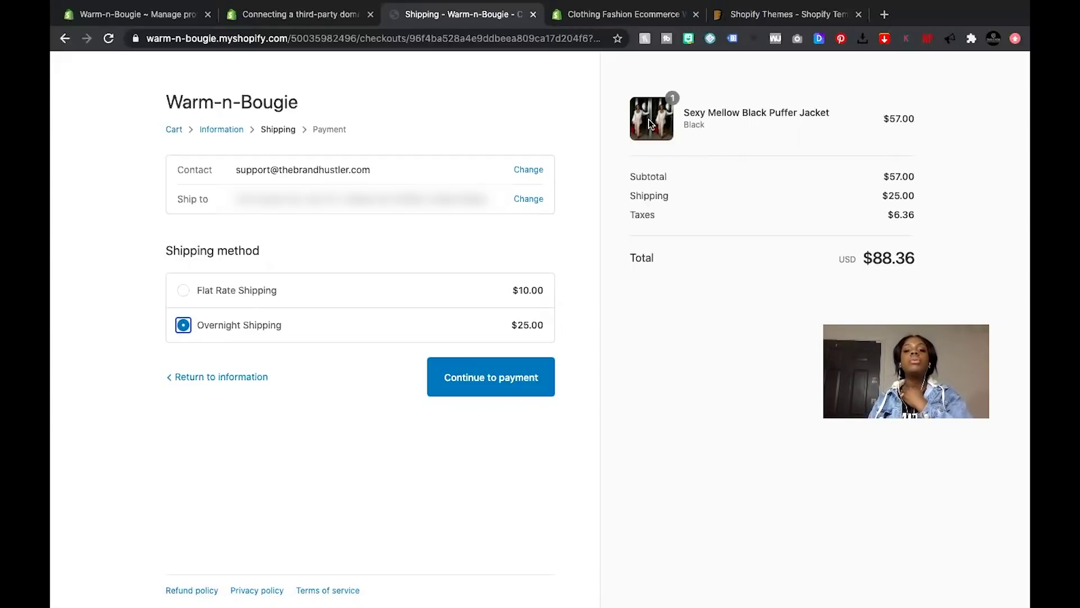
Return to the cart, set the jacket's quantity to 2, and check out again.
{"action": "left_click", "coordinate": [170, 134]}
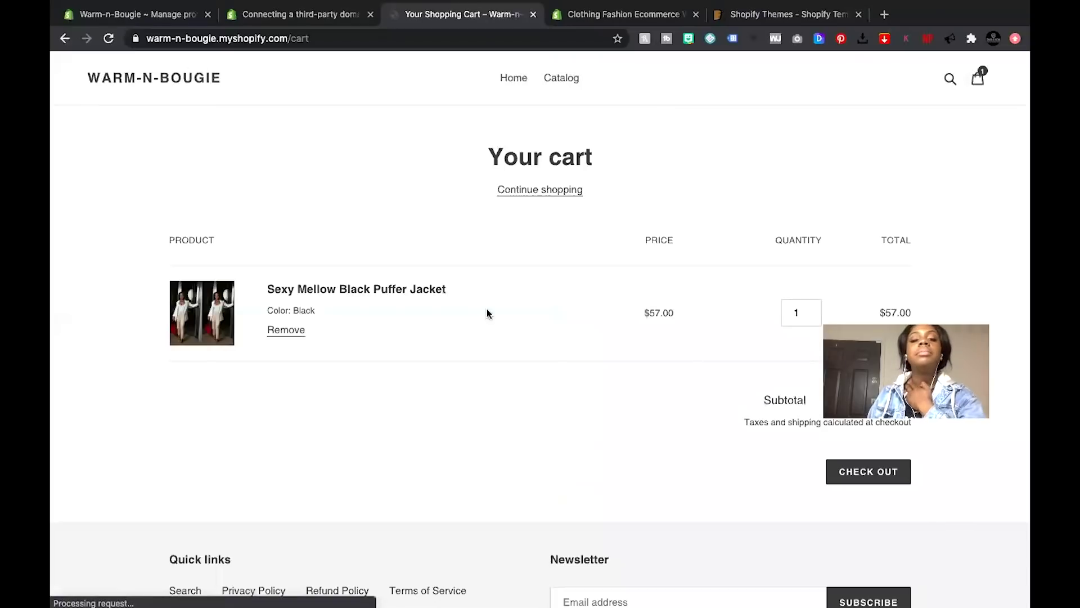
{"action": "left_click", "coordinate": [804, 314]}
{"action": "left_click", "coordinate": [813, 310]}
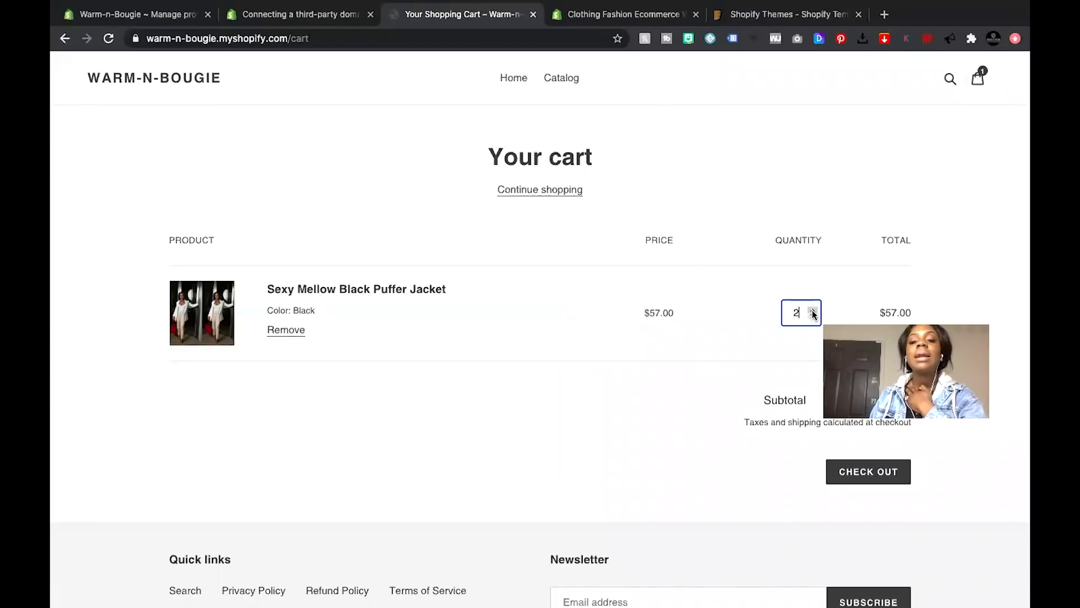
{"action": "left_click", "coordinate": [859, 472]}
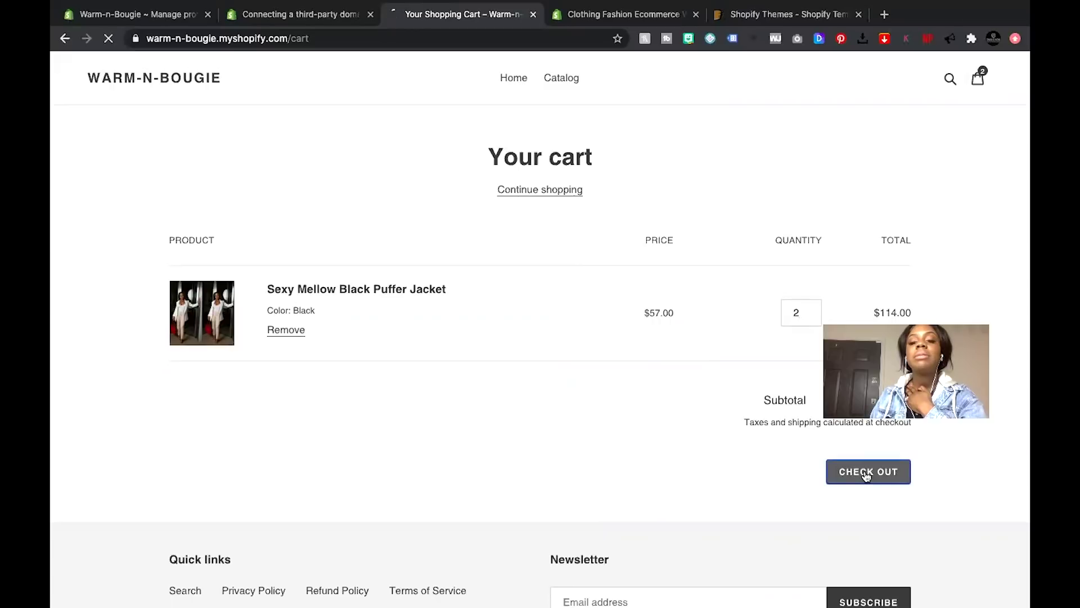
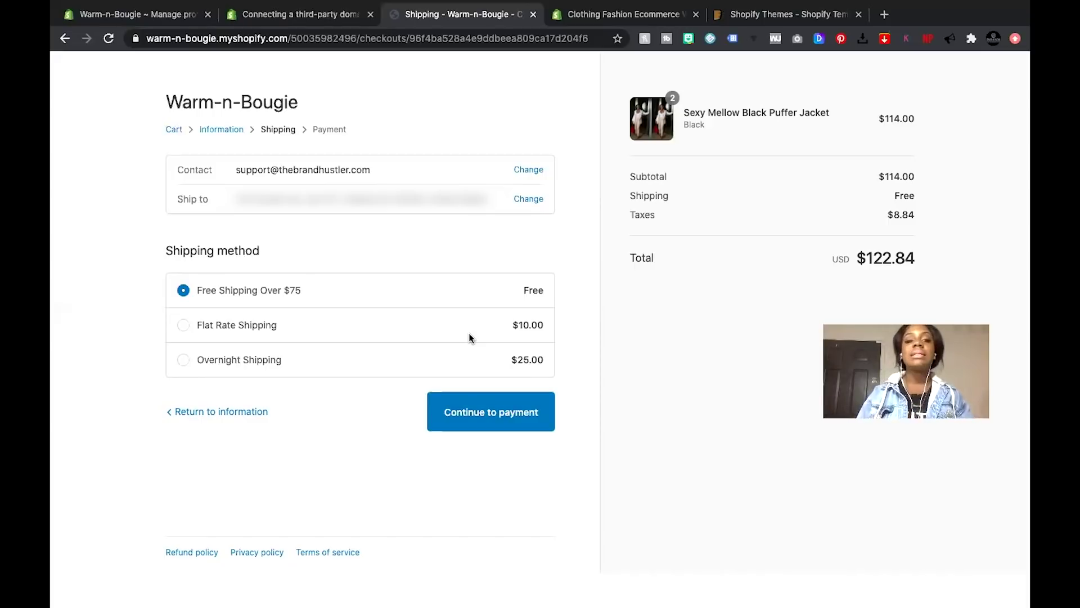
Return to the store admin and review the available payment providers in the payment settings.
{"action": "left_click", "coordinate": [251, 21]}
{"action": "left_click", "coordinate": [161, 23]}
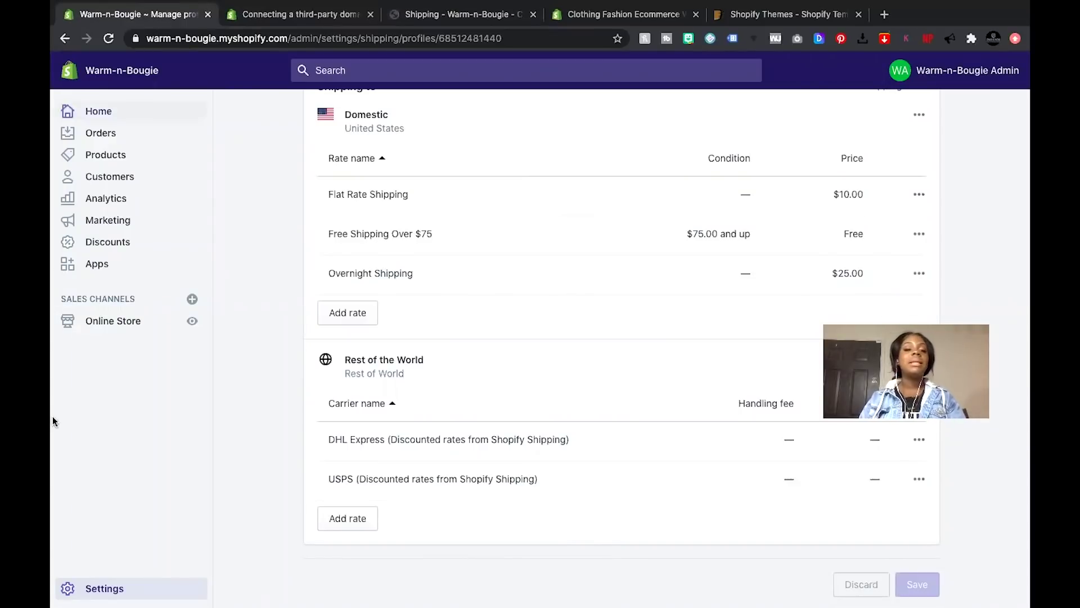
{"action": "left_click", "coordinate": [104, 588]}
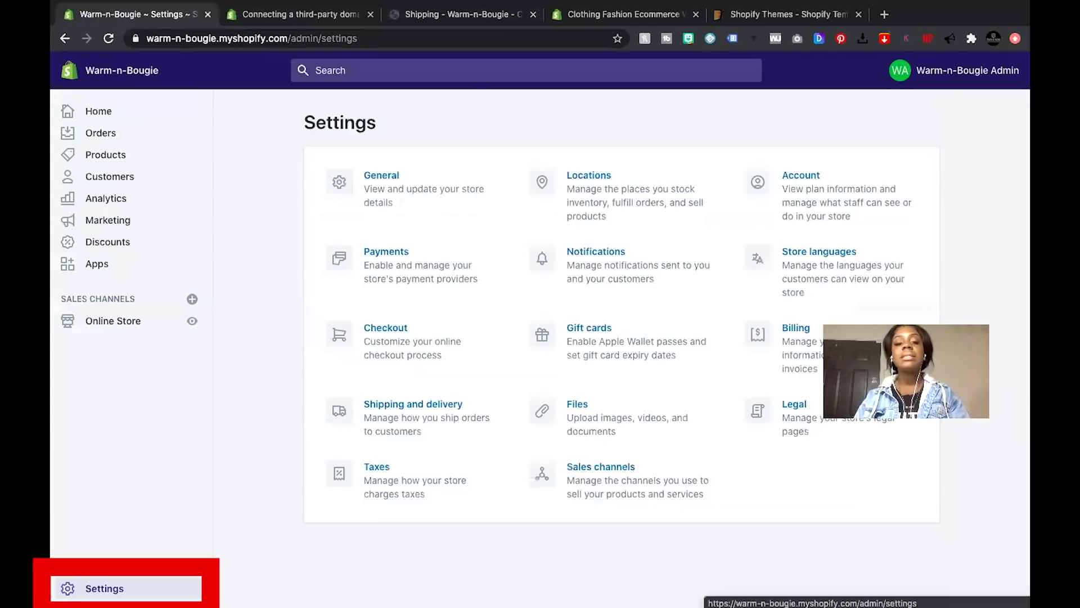
{"action": "left_click", "coordinate": [427, 266]}
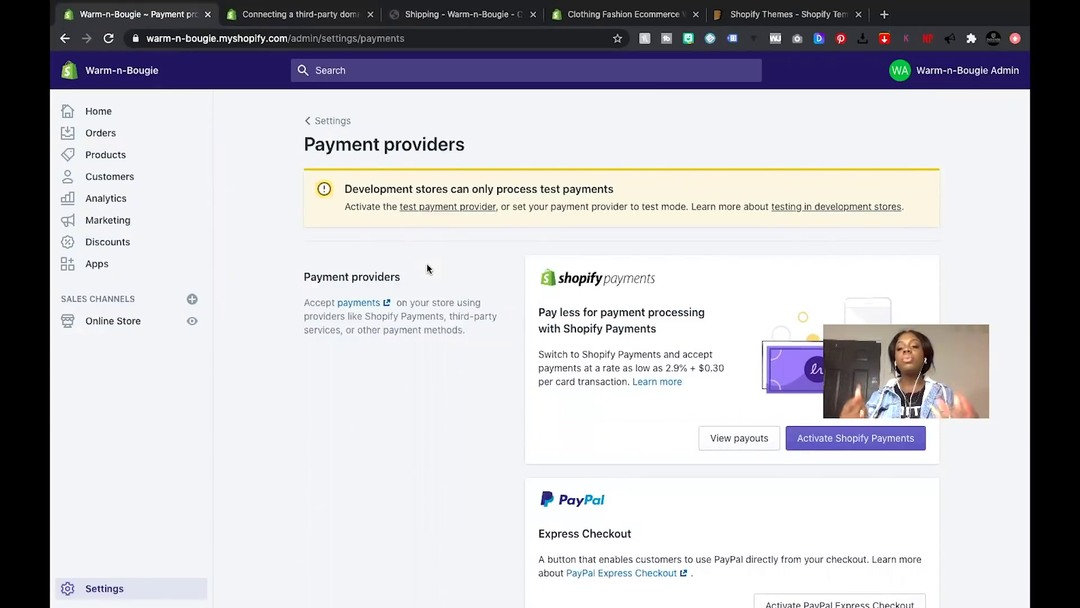
{"action": "scroll", "coordinate": [426, 253], "scroll_direction": "down", "scroll_amount": 5}
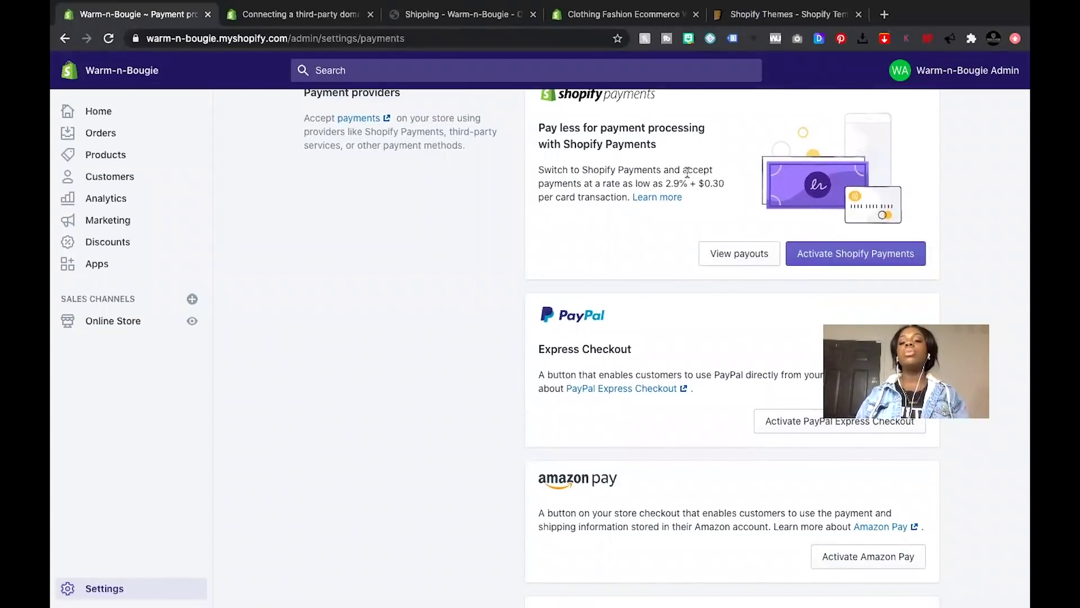
{"action": "scroll", "coordinate": [687, 172], "scroll_direction": "down", "scroll_amount": 2}
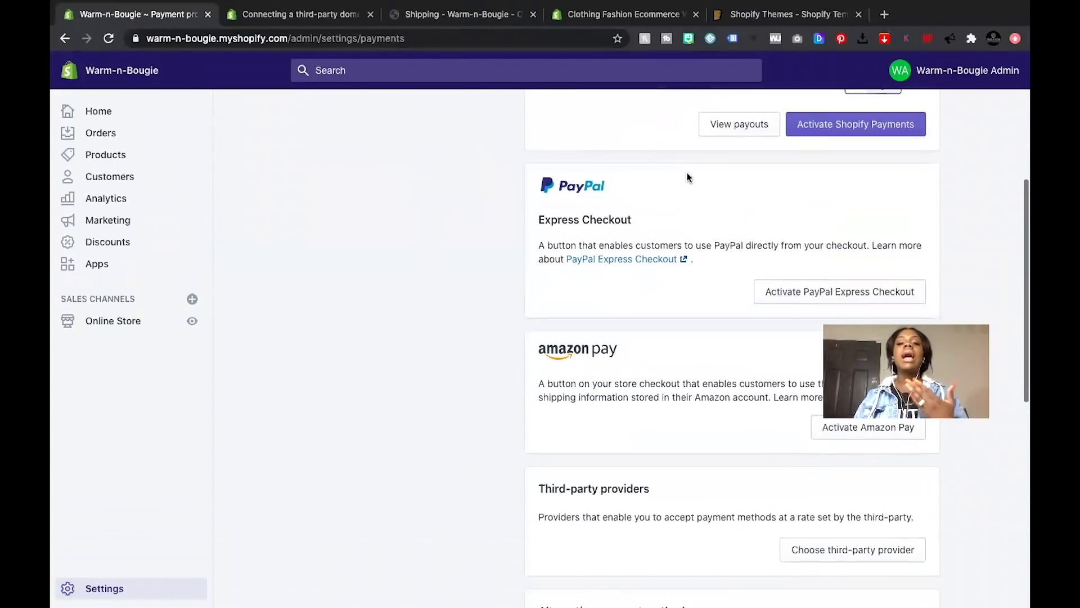
Examine the third-party, alternative and manual payment methods alongside Shopify Payments, PayPal and Amazon Pay, and return to the admin home page.
{"action": "scroll", "coordinate": [665, 230], "scroll_direction": "down", "scroll_amount": 2}
{"action": "scroll", "coordinate": [664, 230], "scroll_direction": "down", "scroll_amount": 3}
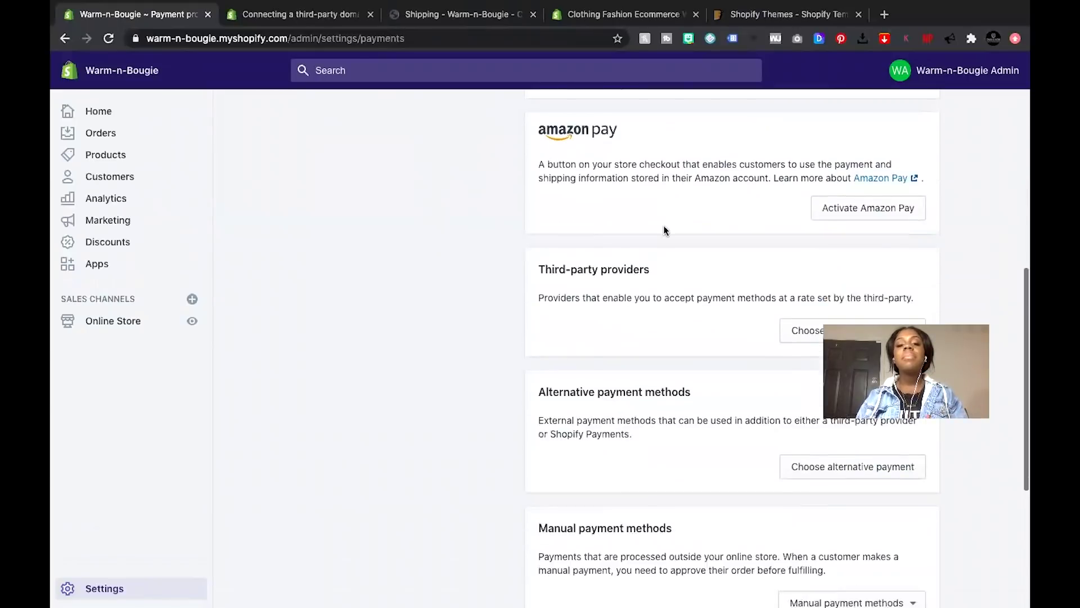
{"action": "scroll", "coordinate": [663, 229], "scroll_direction": "down", "scroll_amount": 1}
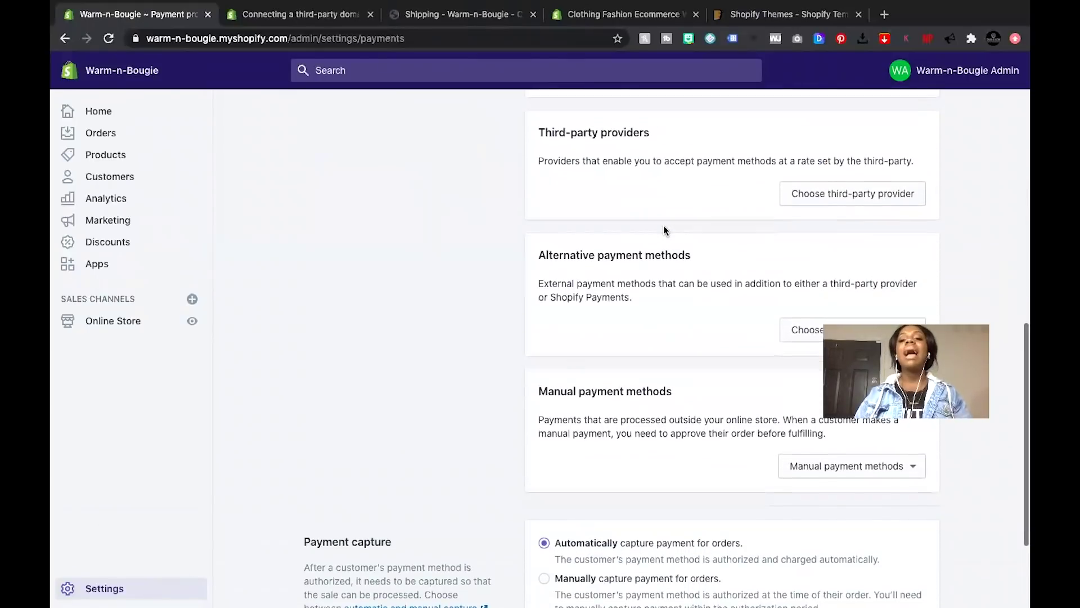
{"action": "scroll", "coordinate": [664, 230], "scroll_direction": "up", "scroll_amount": 1}
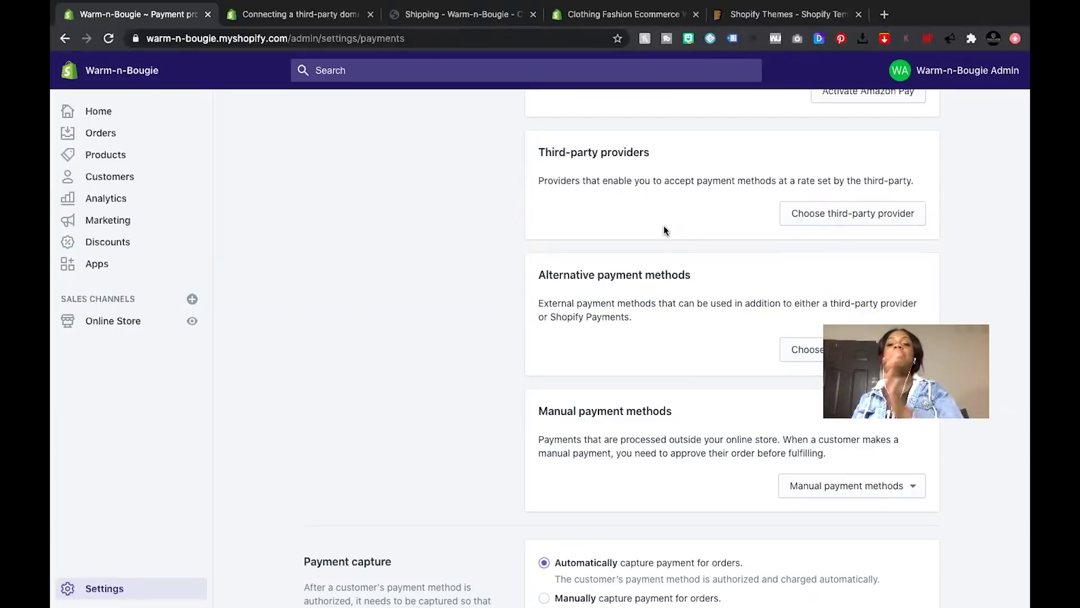
{"action": "scroll", "coordinate": [664, 225], "scroll_direction": "up", "scroll_amount": 4}
{"action": "scroll", "coordinate": [663, 236], "scroll_direction": "up", "scroll_amount": 8}
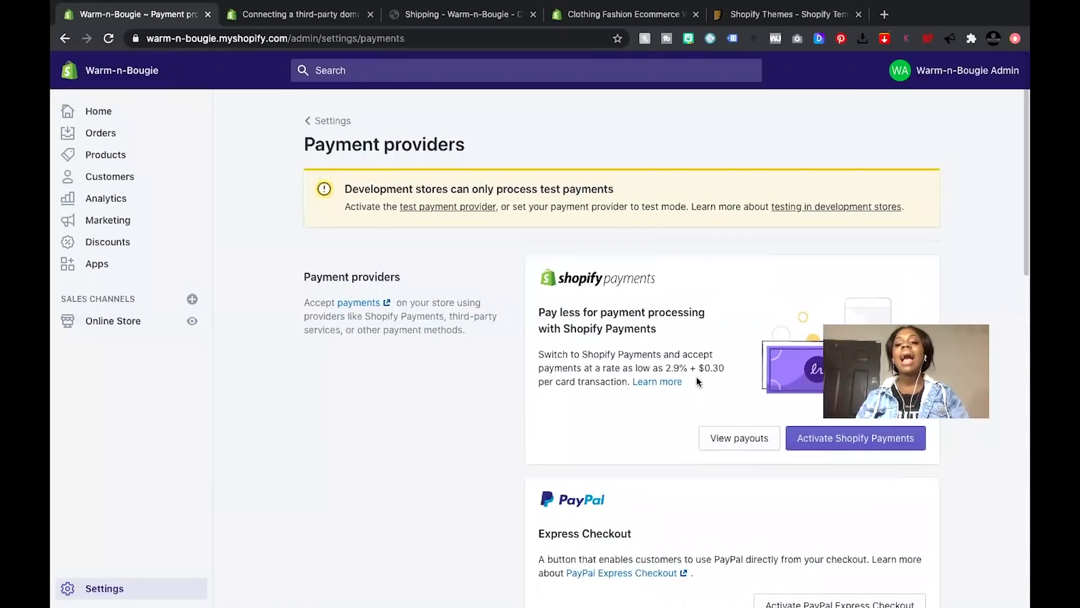
{"action": "scroll", "coordinate": [702, 254], "scroll_direction": "down", "scroll_amount": 3}
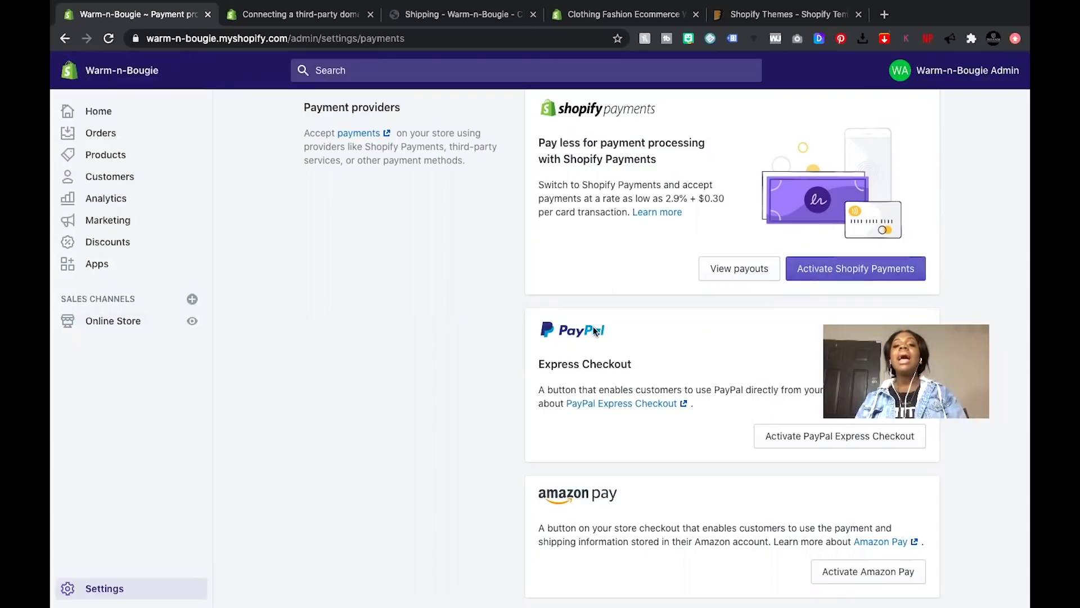
{"action": "scroll", "coordinate": [594, 329], "scroll_direction": "up", "scroll_amount": 3}
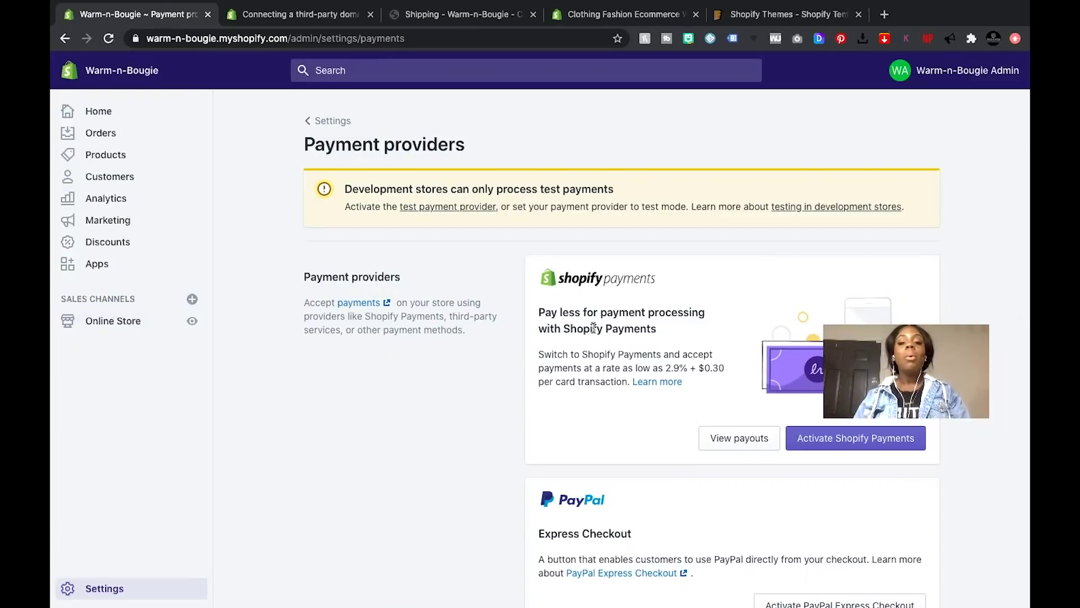
{"action": "scroll", "coordinate": [836, 444], "scroll_direction": "down", "scroll_amount": 3}
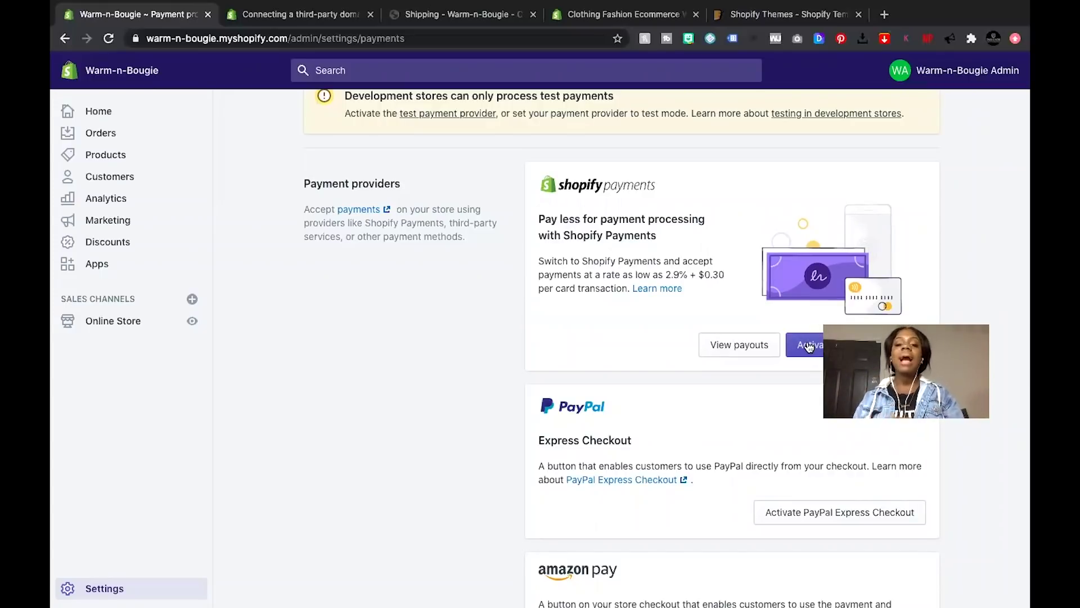
{"action": "scroll", "coordinate": [809, 337], "scroll_direction": "down", "scroll_amount": 2}
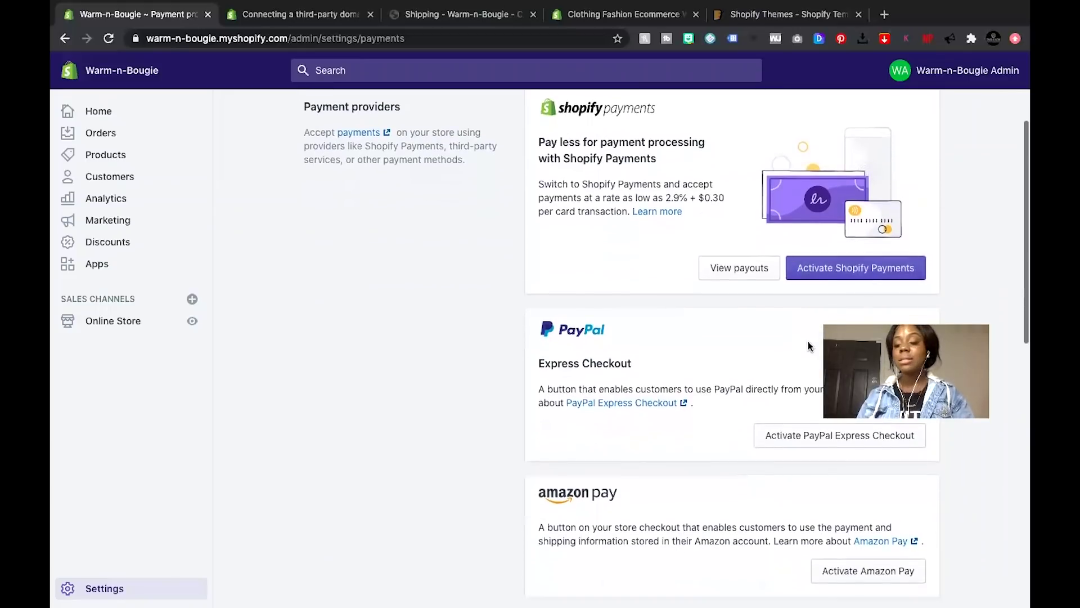
{"action": "left_click", "coordinate": [114, 111]}
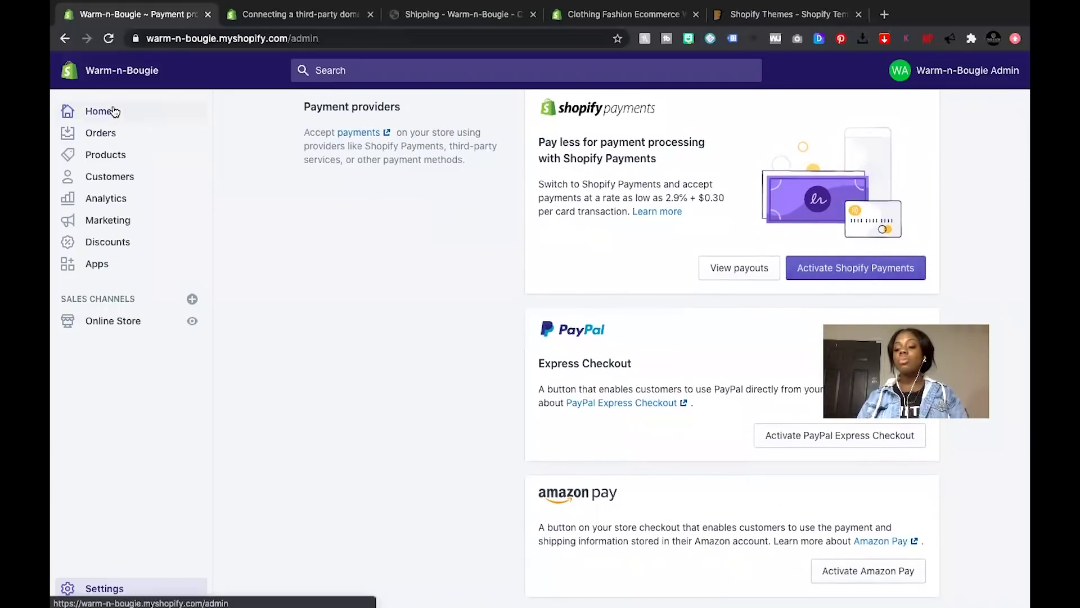